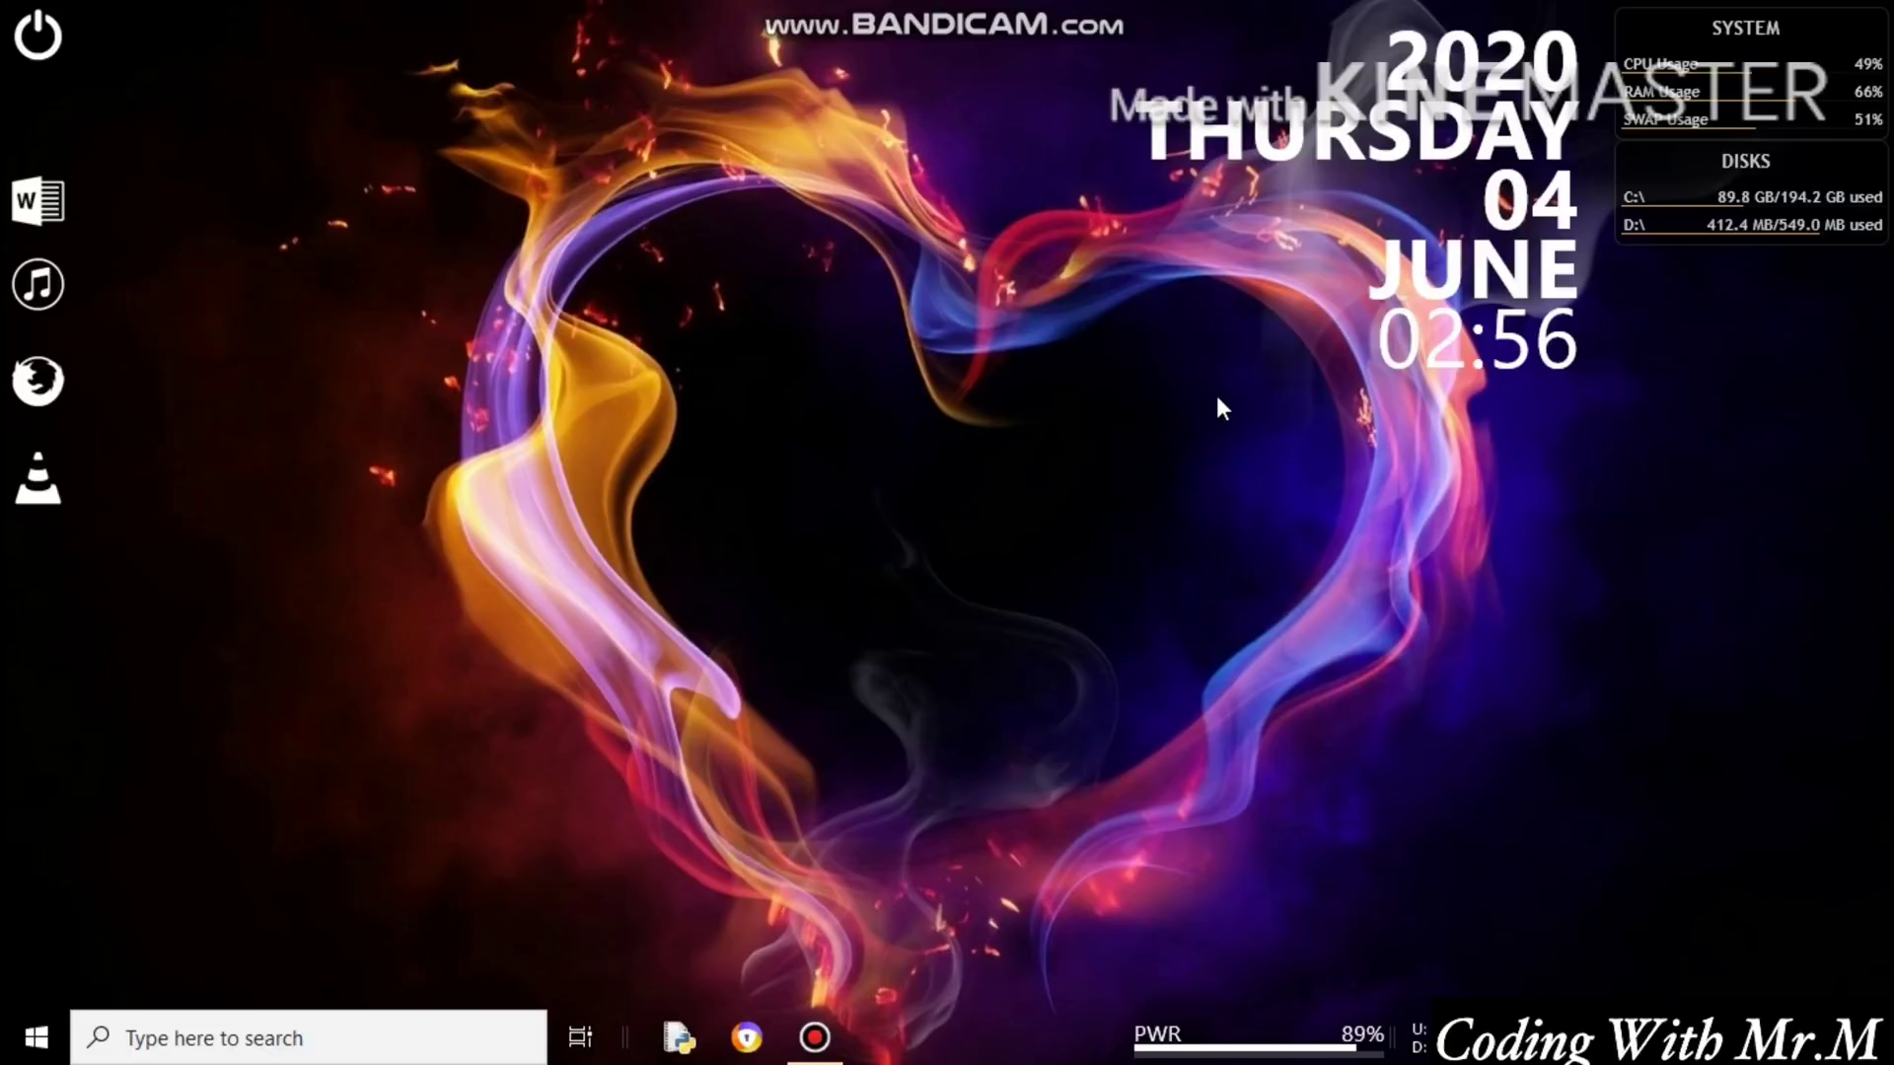
Launch Google Chrome through a Windows search for 'chrome'.
key("super+s")
type("chr")
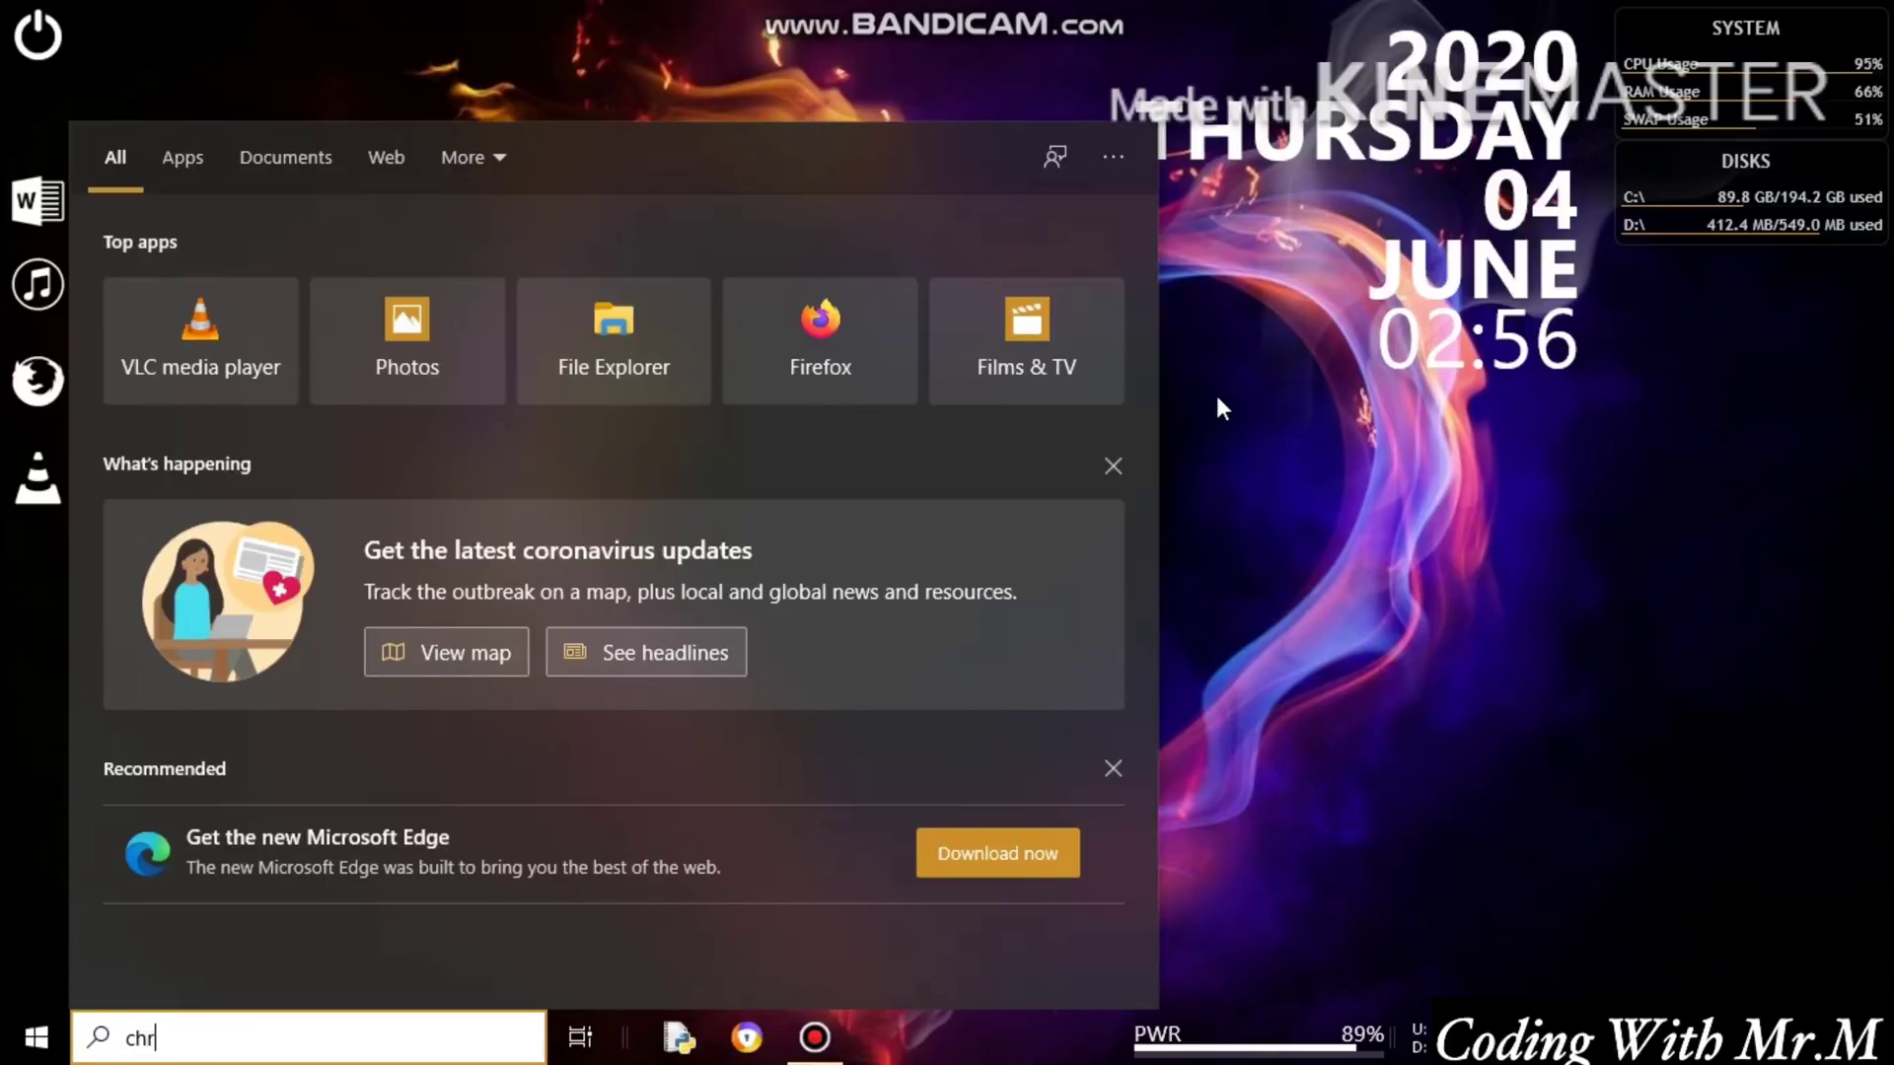
type("ome")
key("Return")
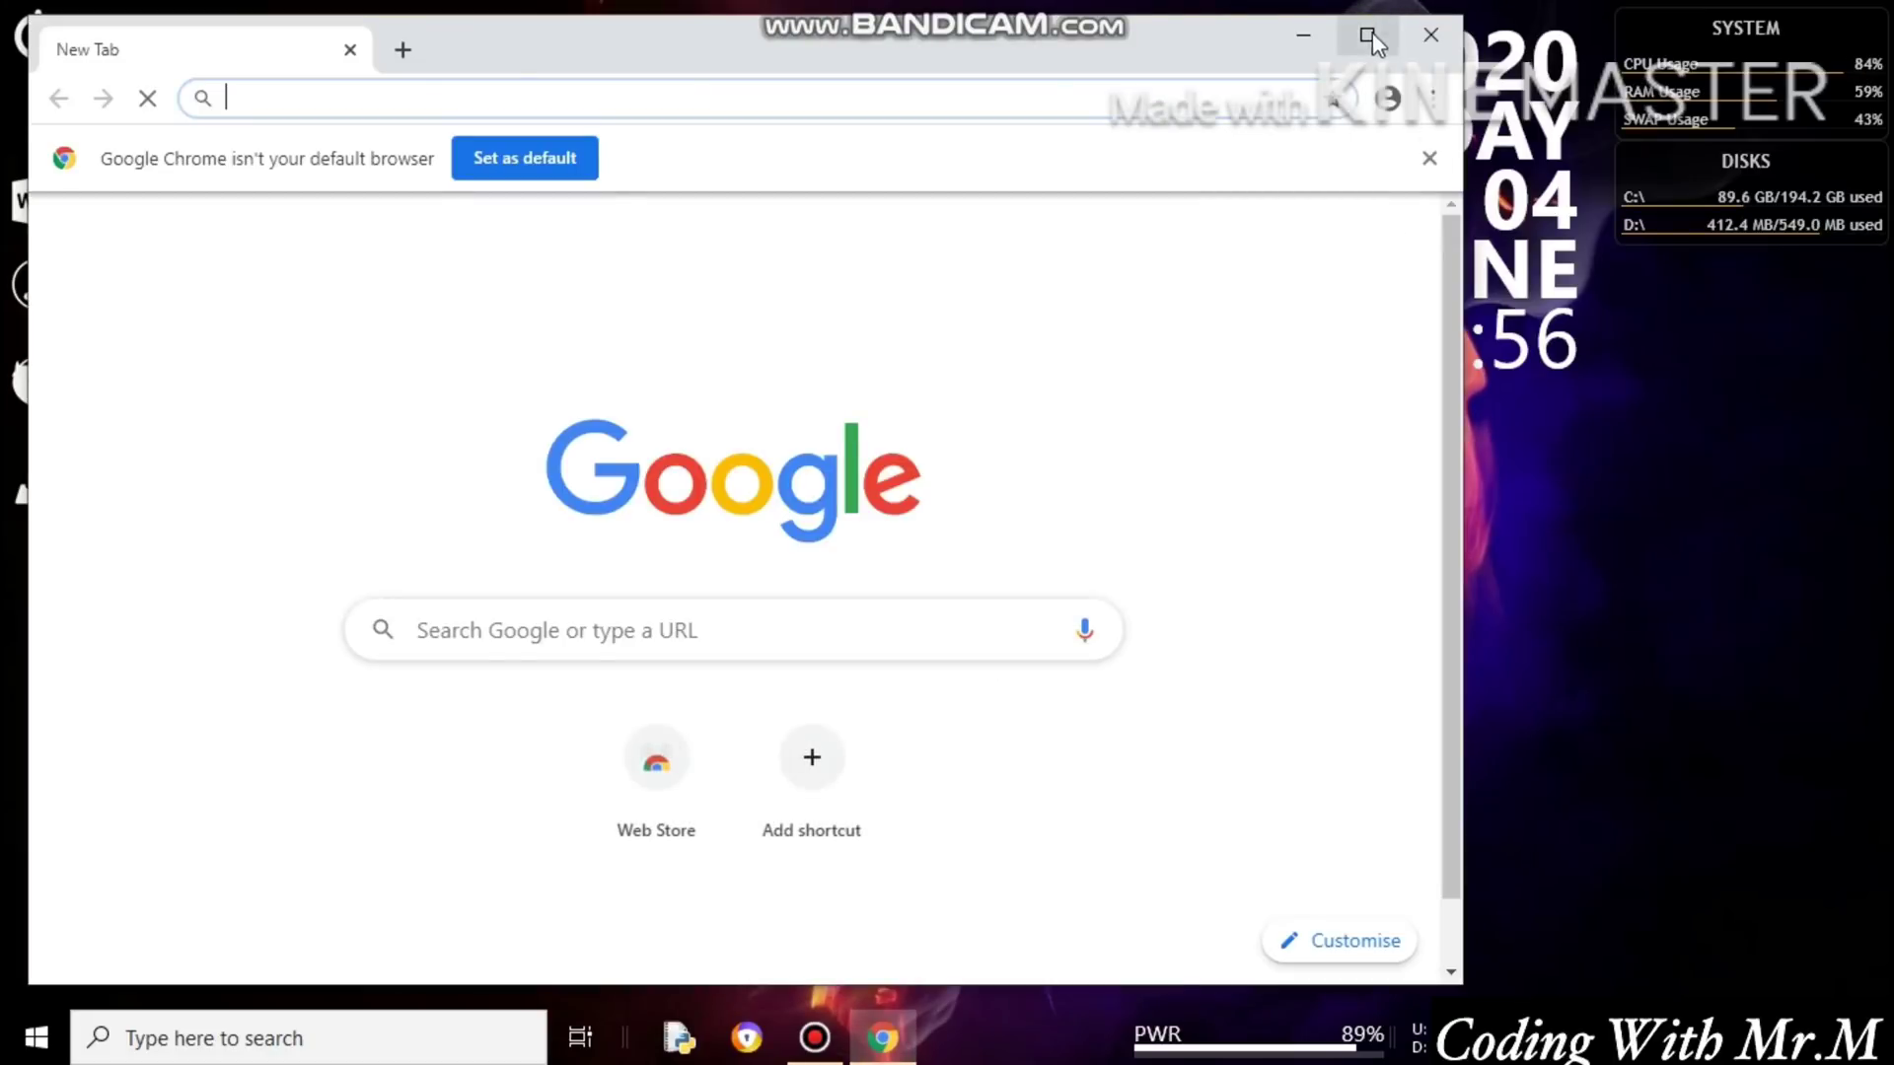
Maximize Chrome, search Google for 'discord' and open the official discord.com site.
left_click(1367, 36)
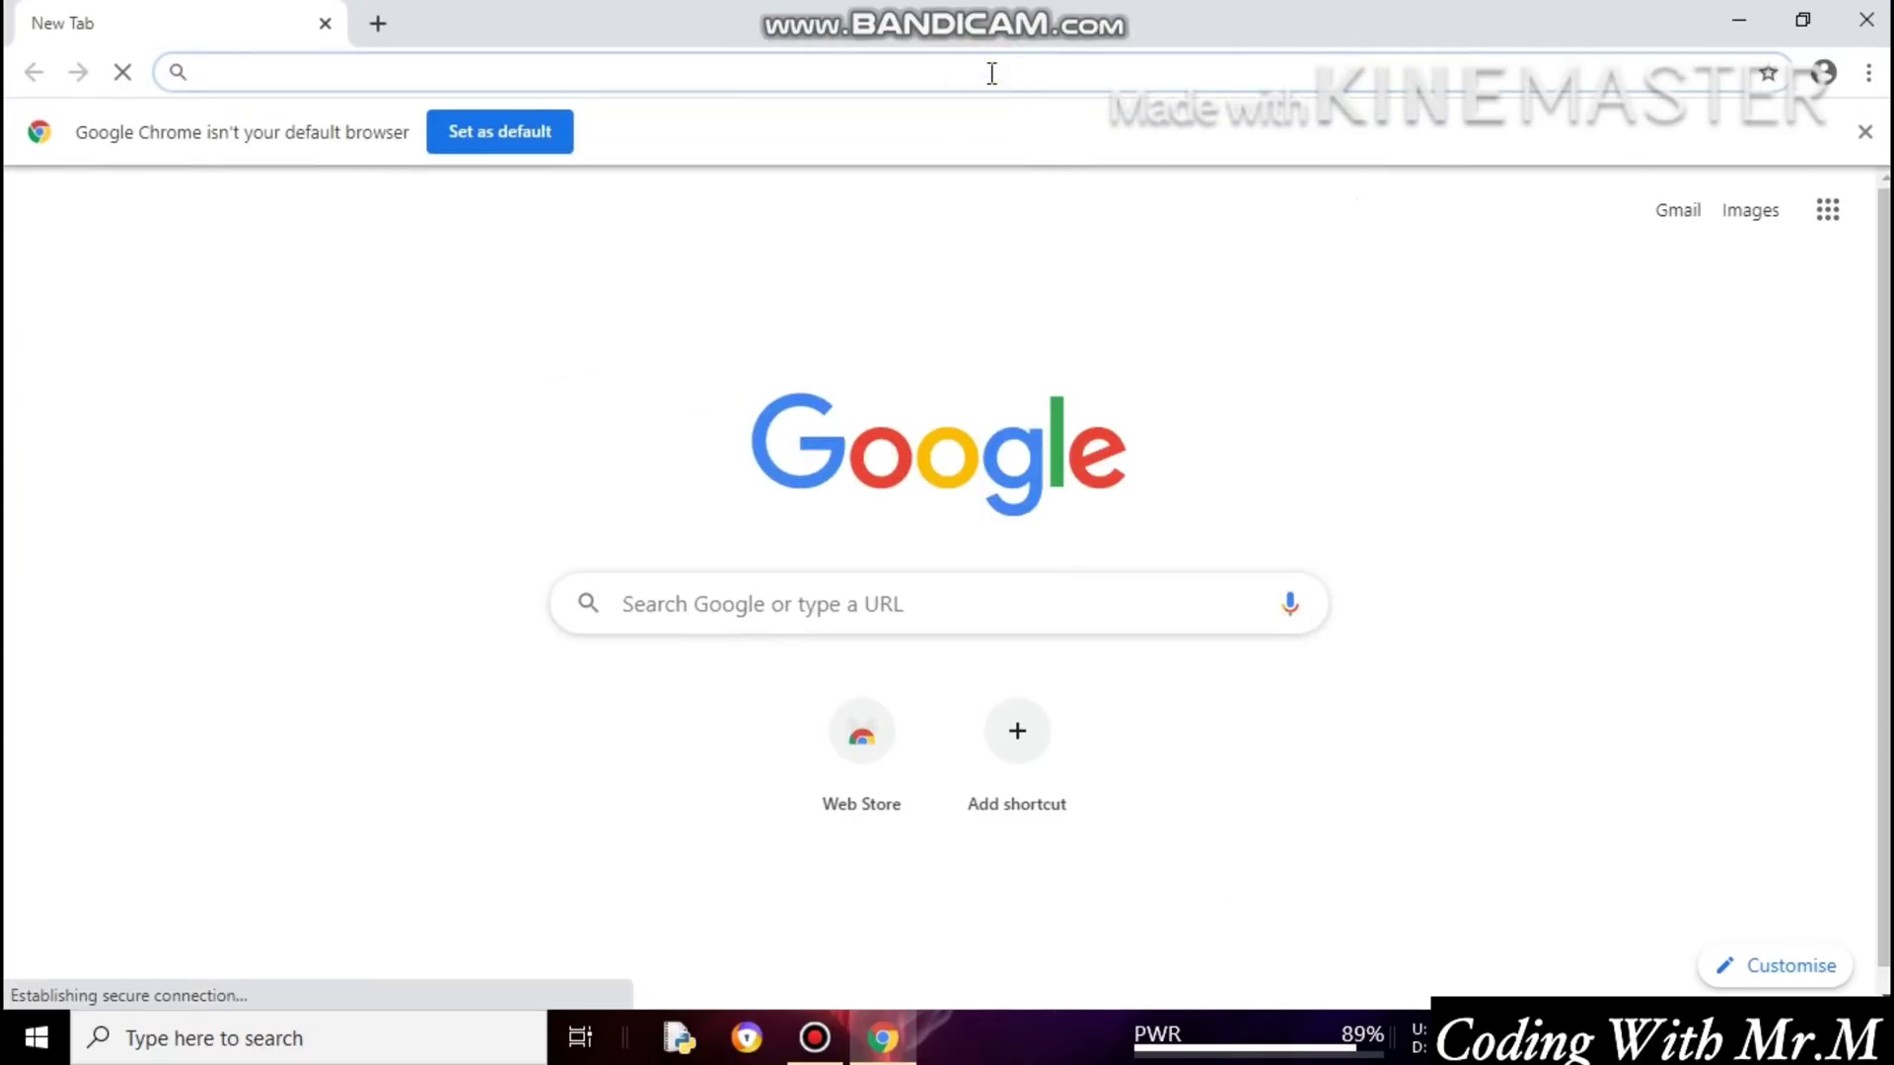
type("discord")
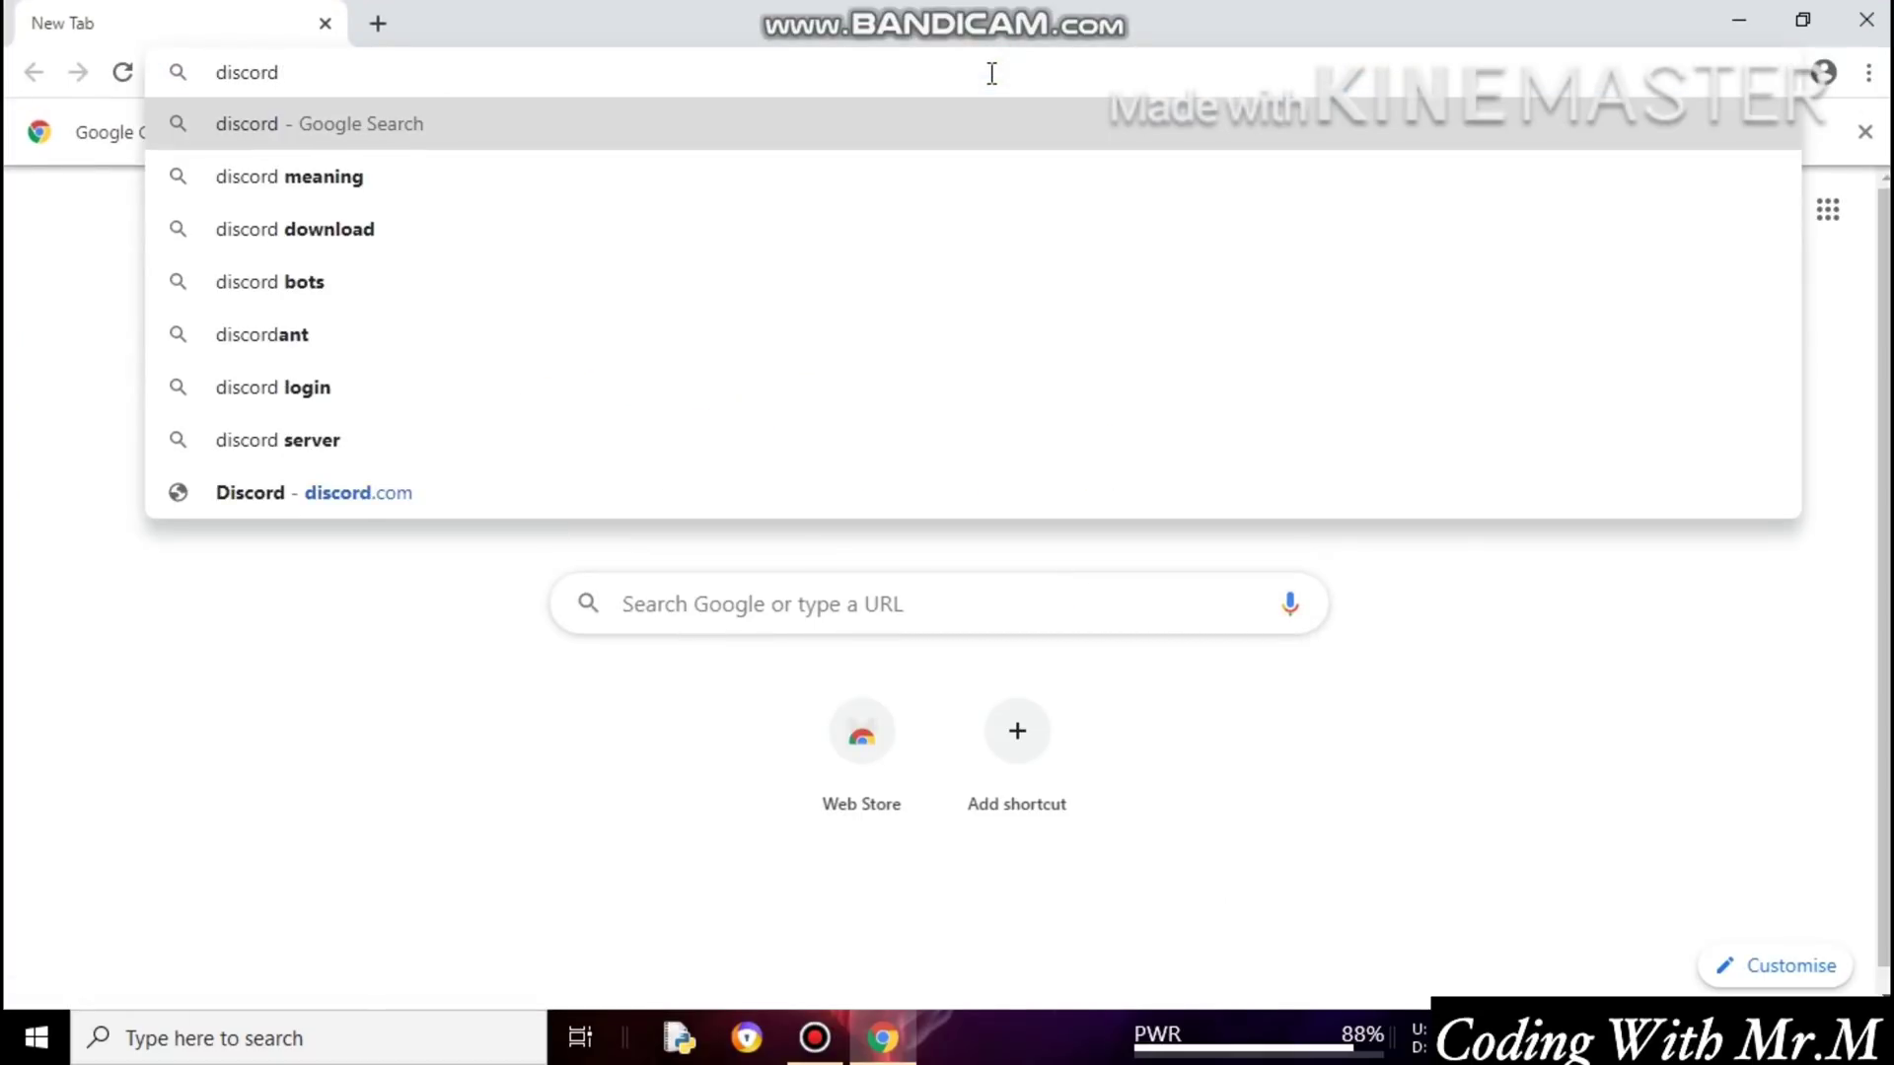
key("Return")
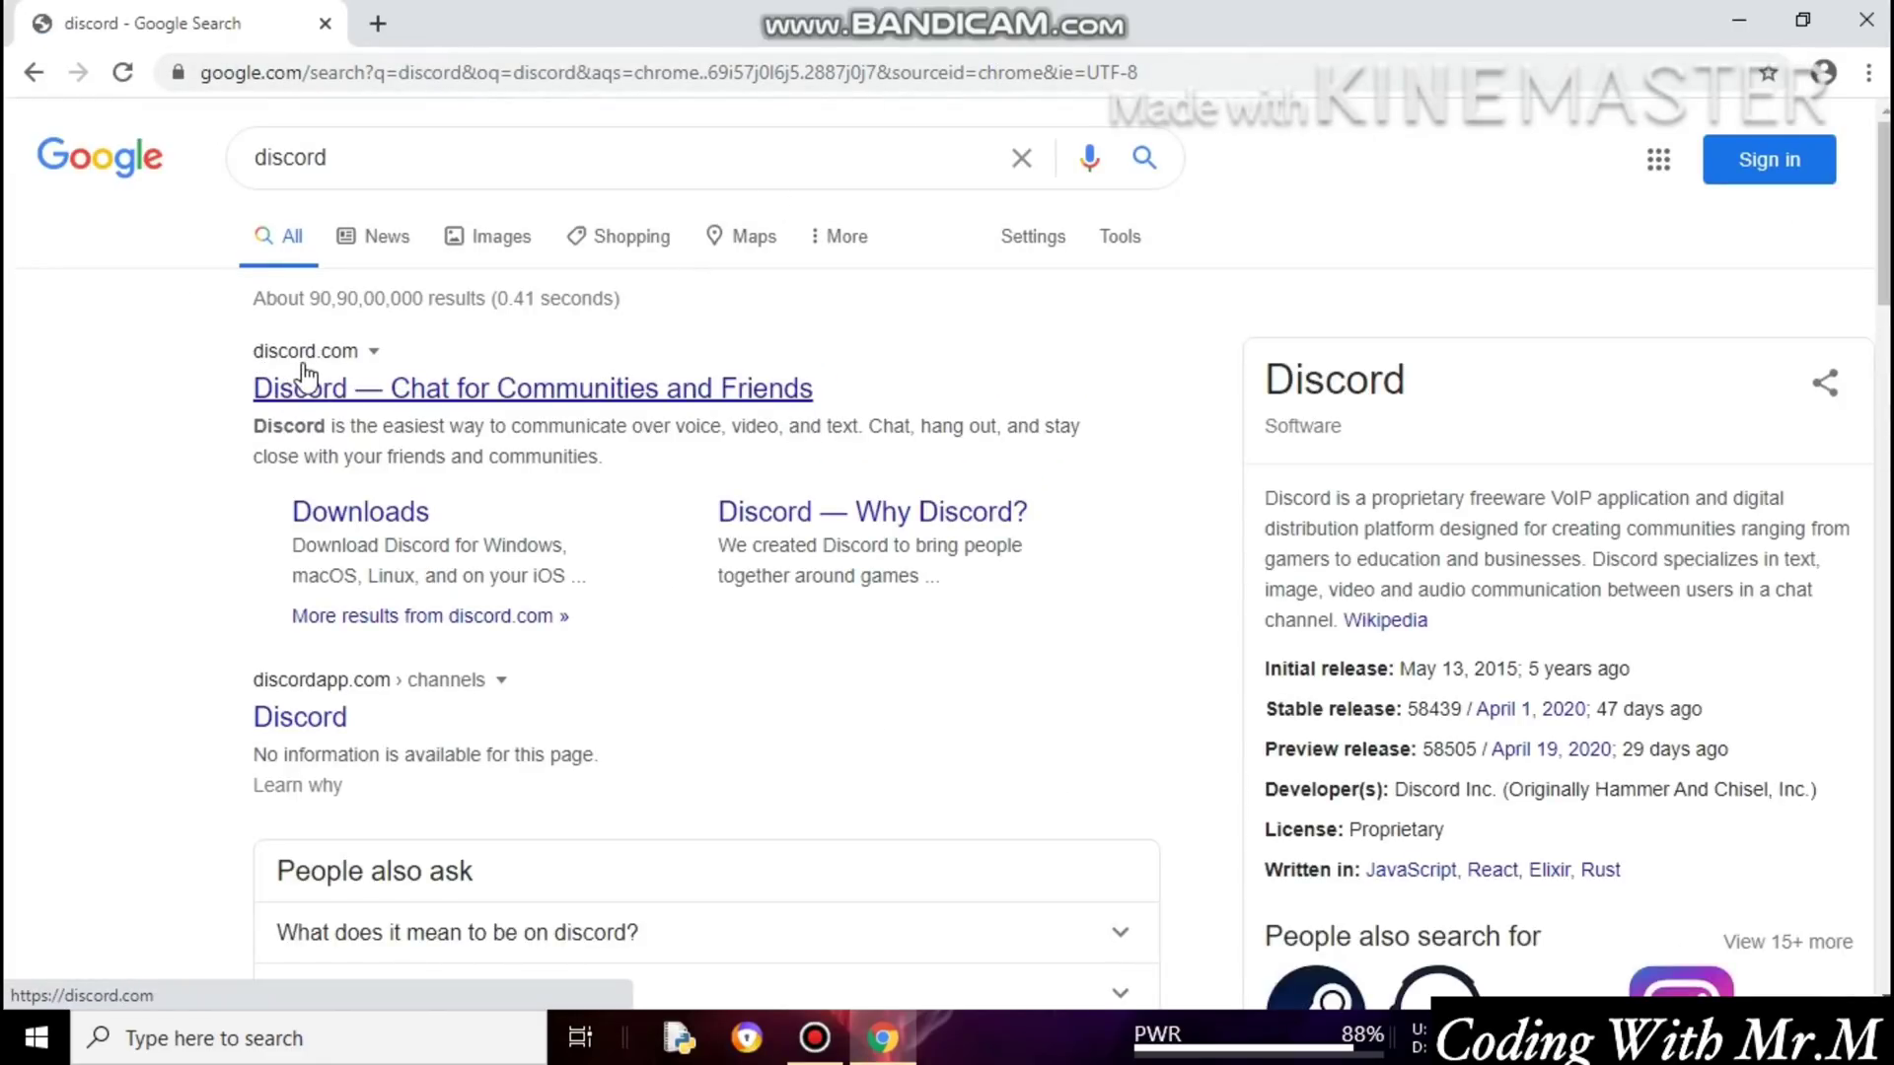
left_click(299, 395)
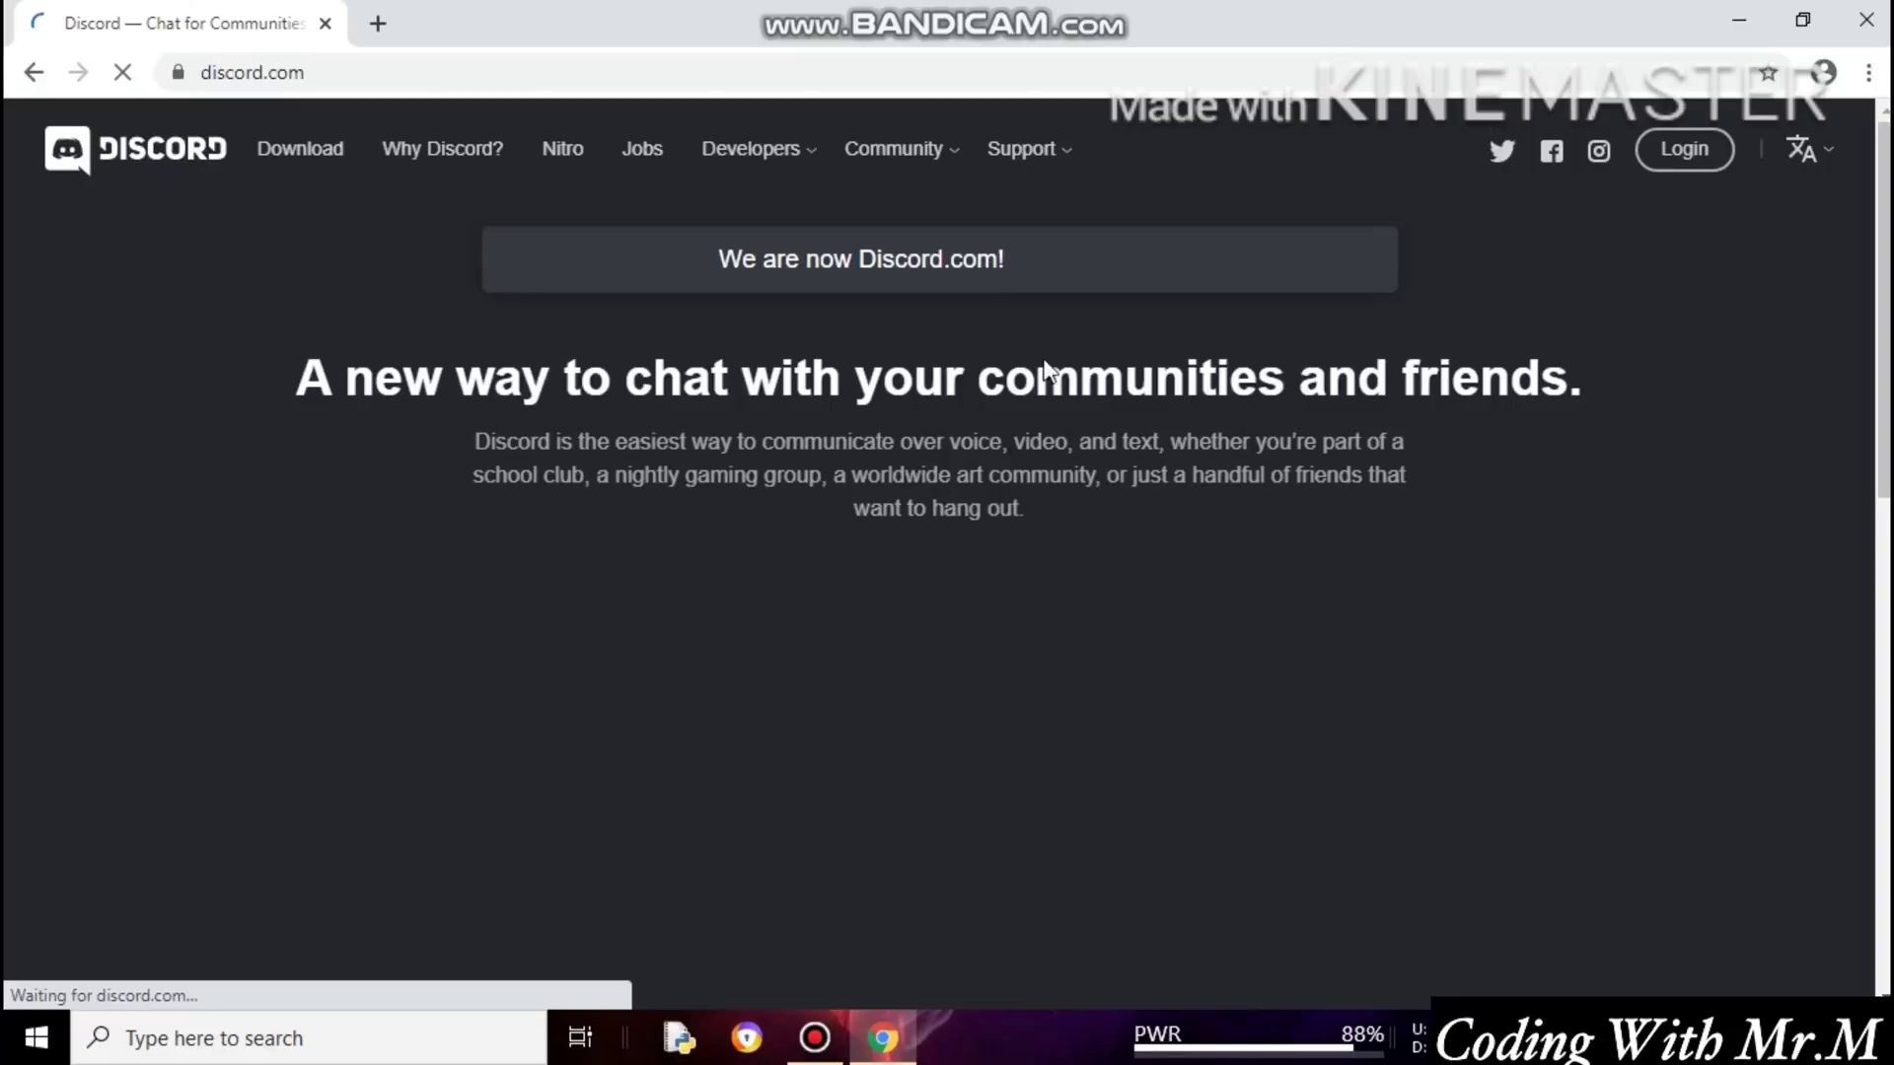
Download the Windows installer DiscordSetup.exe from the discord.com homepage.
scroll(1146, 562, "down", 10)
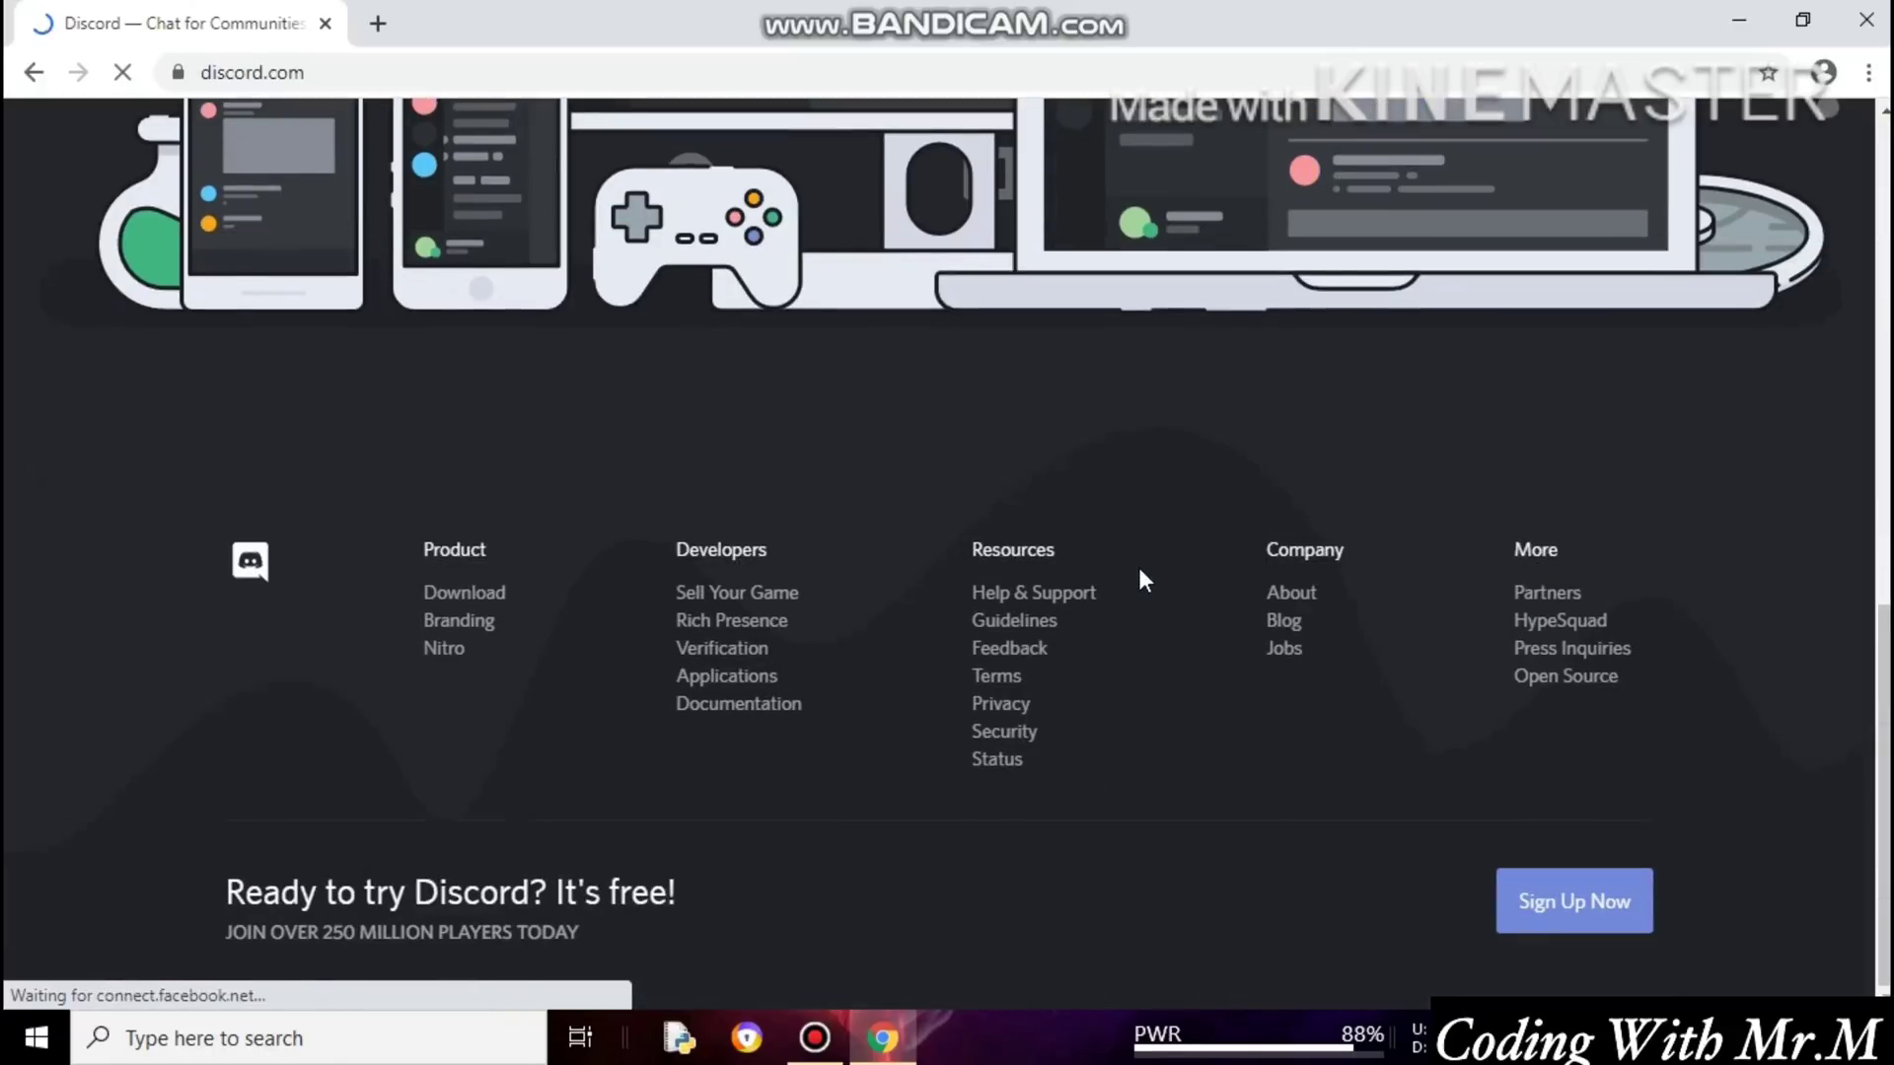
scroll(1019, 761, "down", 5)
scroll(926, 710, "up", 5)
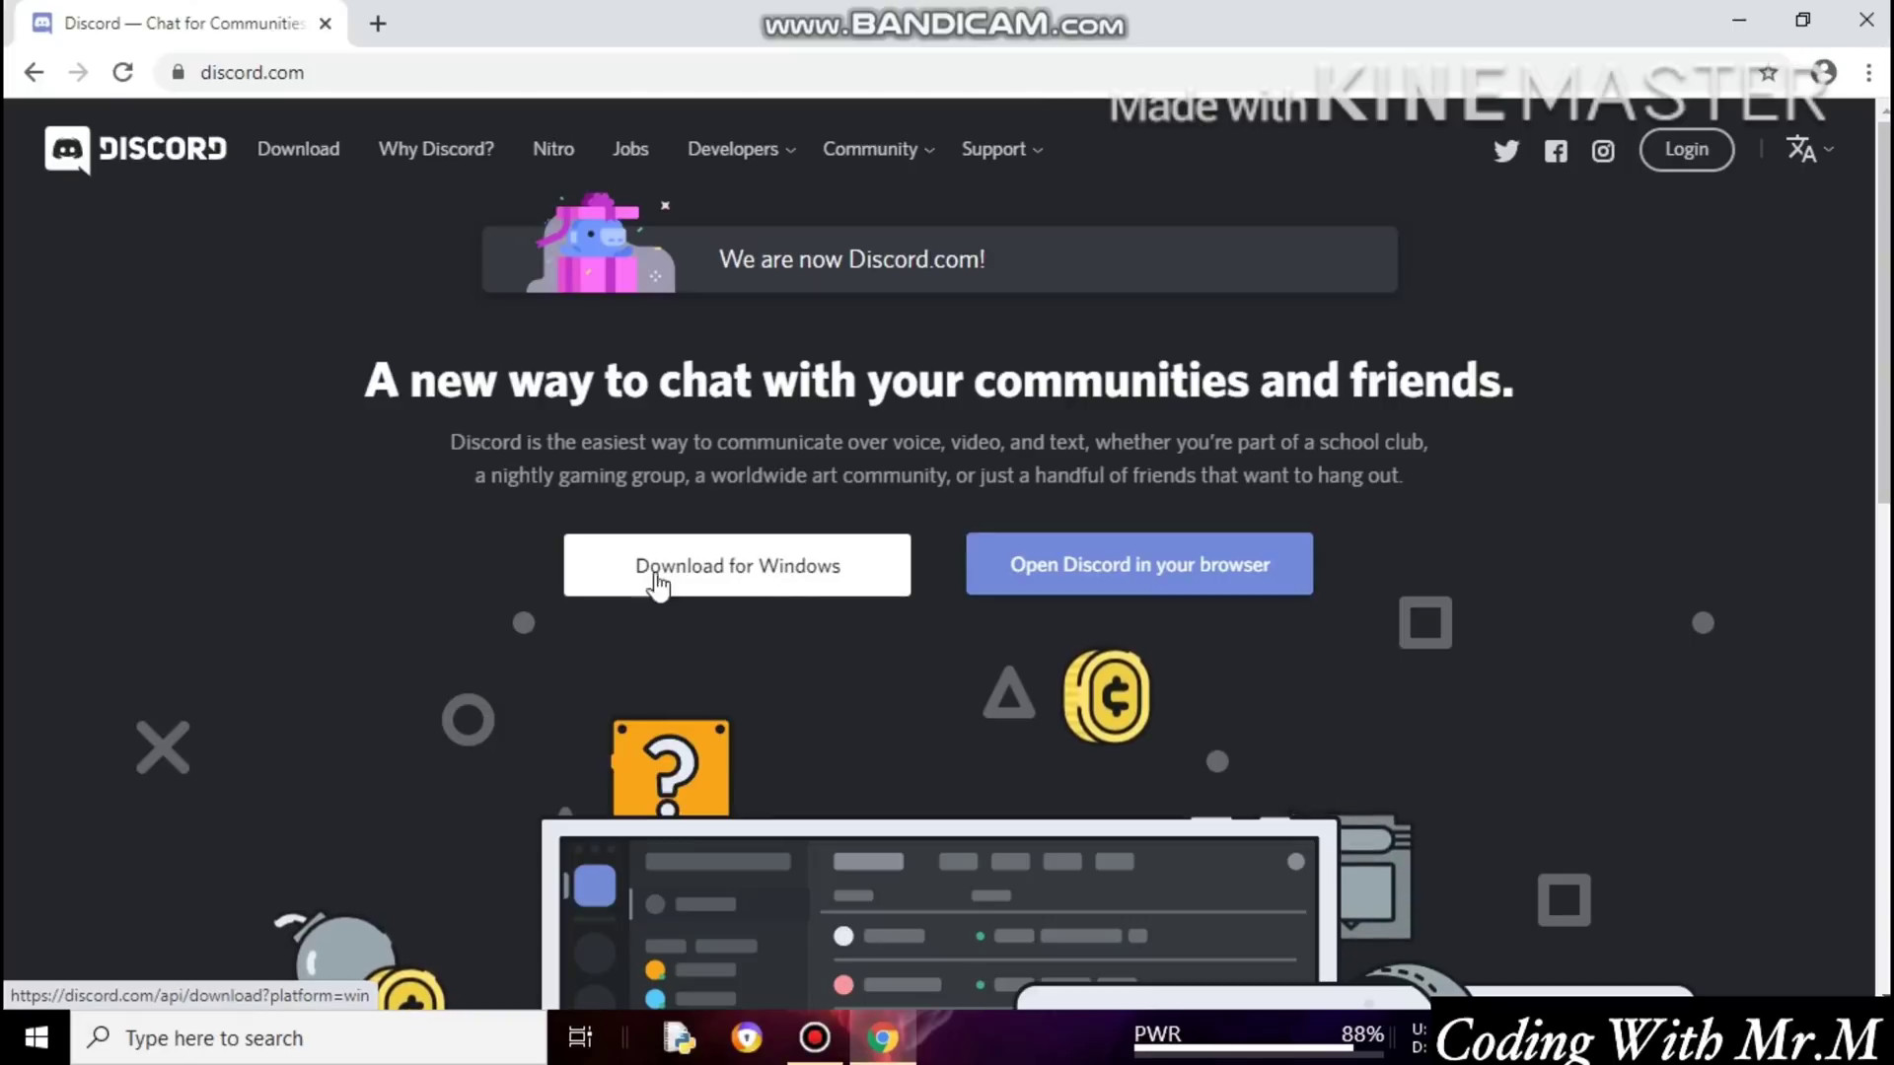
left_click(714, 587)
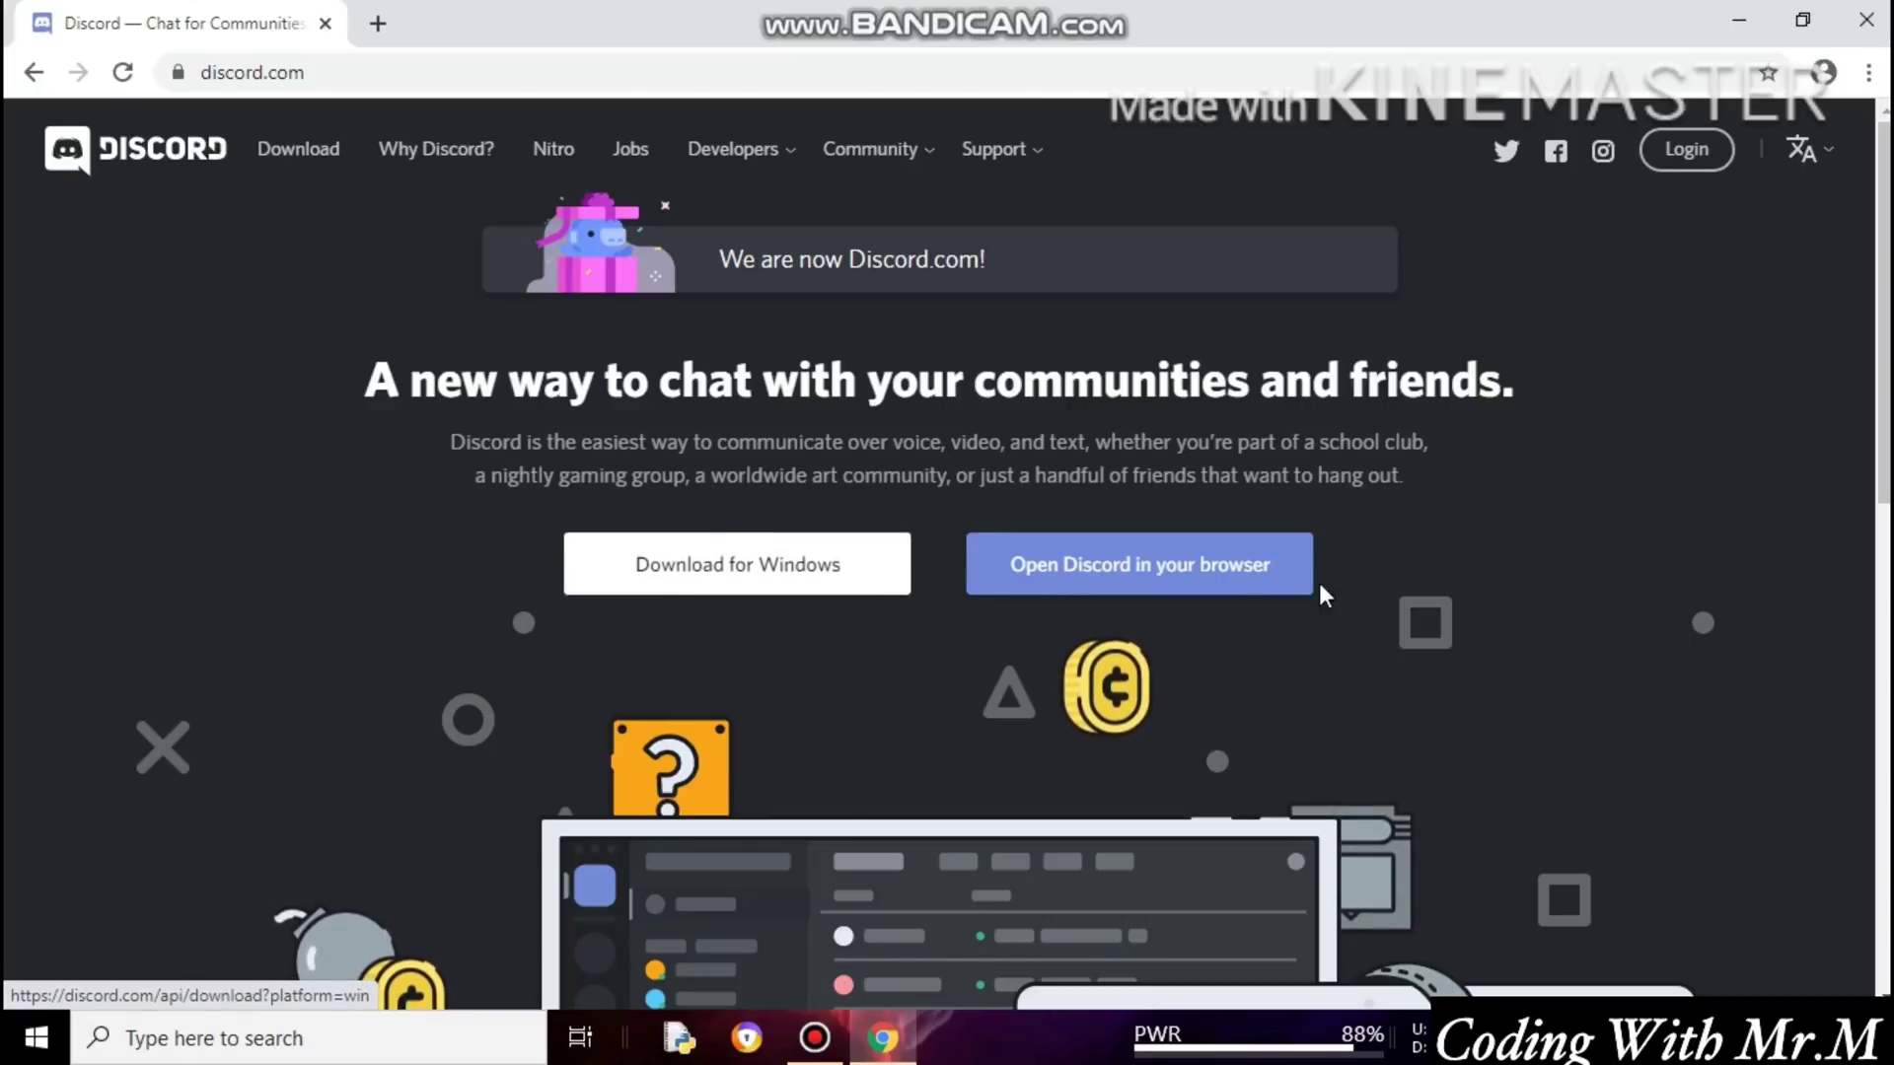
scroll(865, 532, "down", 5)
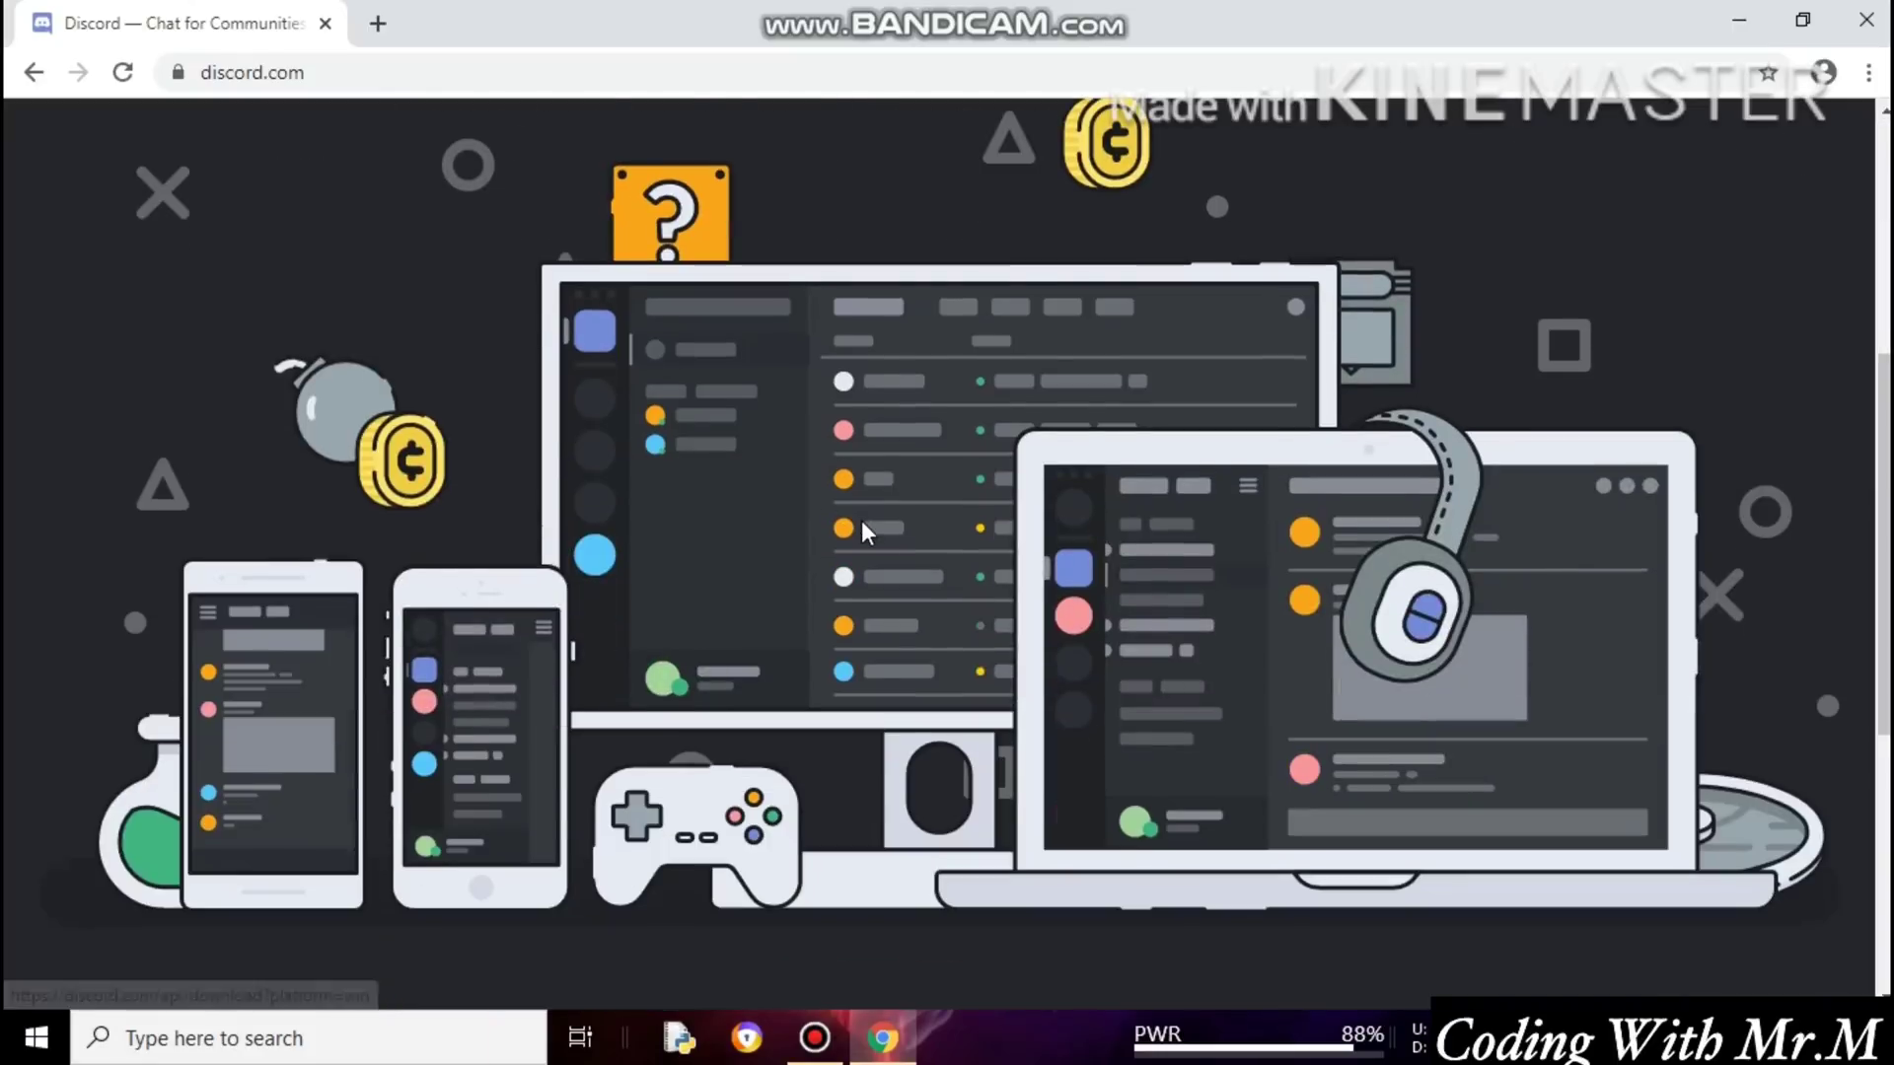
scroll(865, 533, "up", 5)
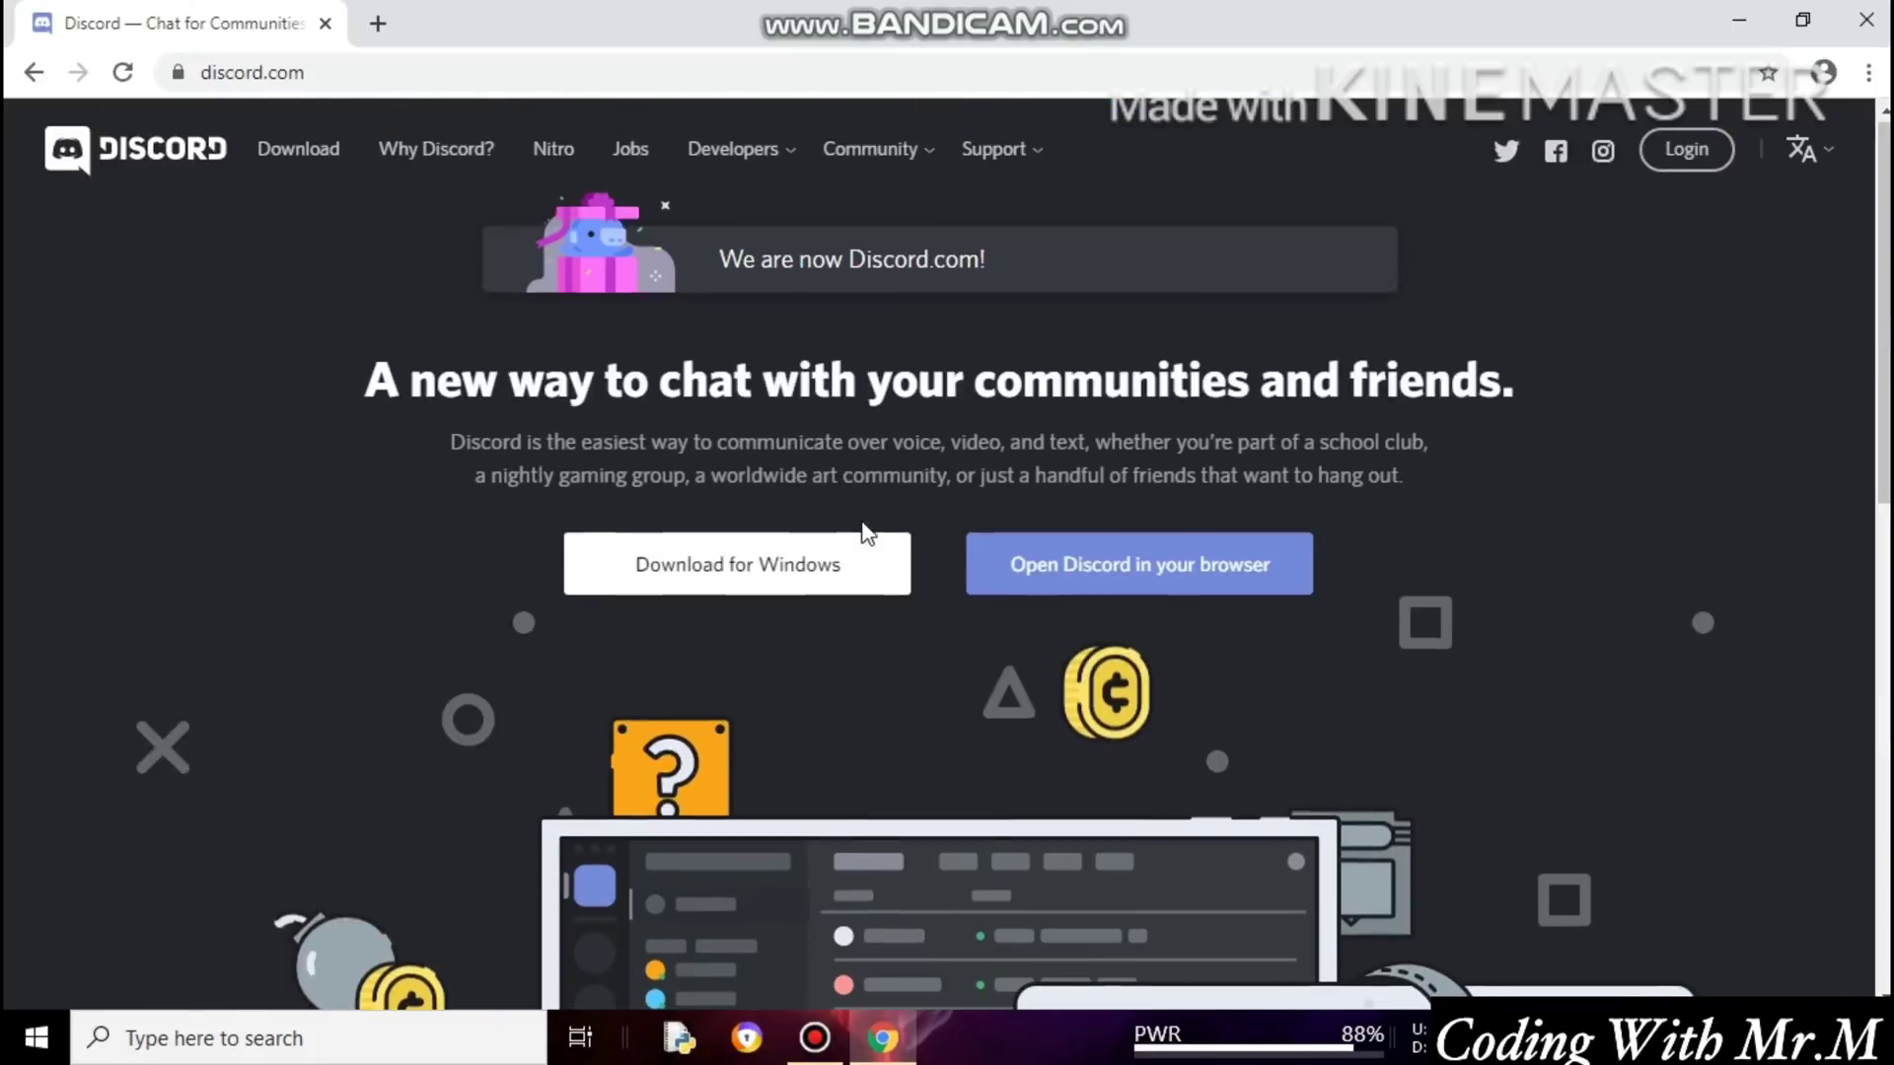
left_click(727, 581)
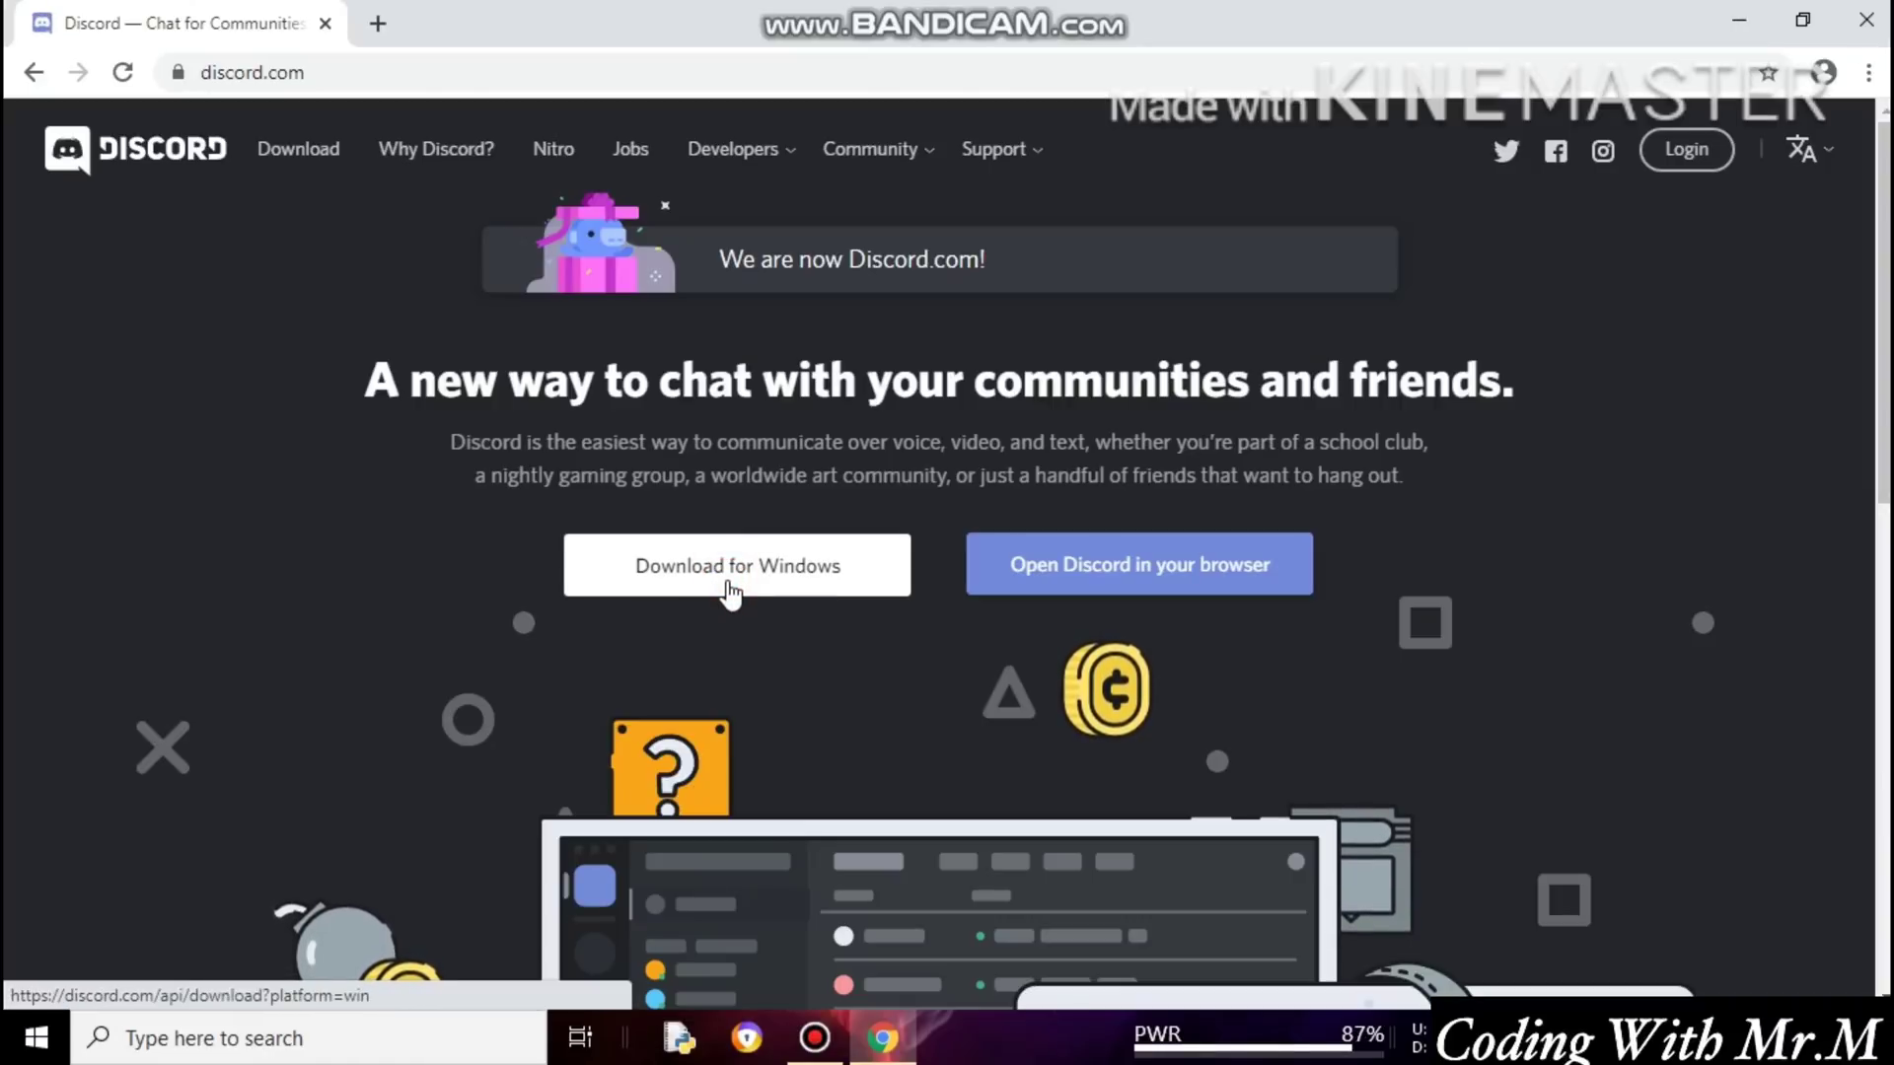
scroll(730, 592, "down", 5)
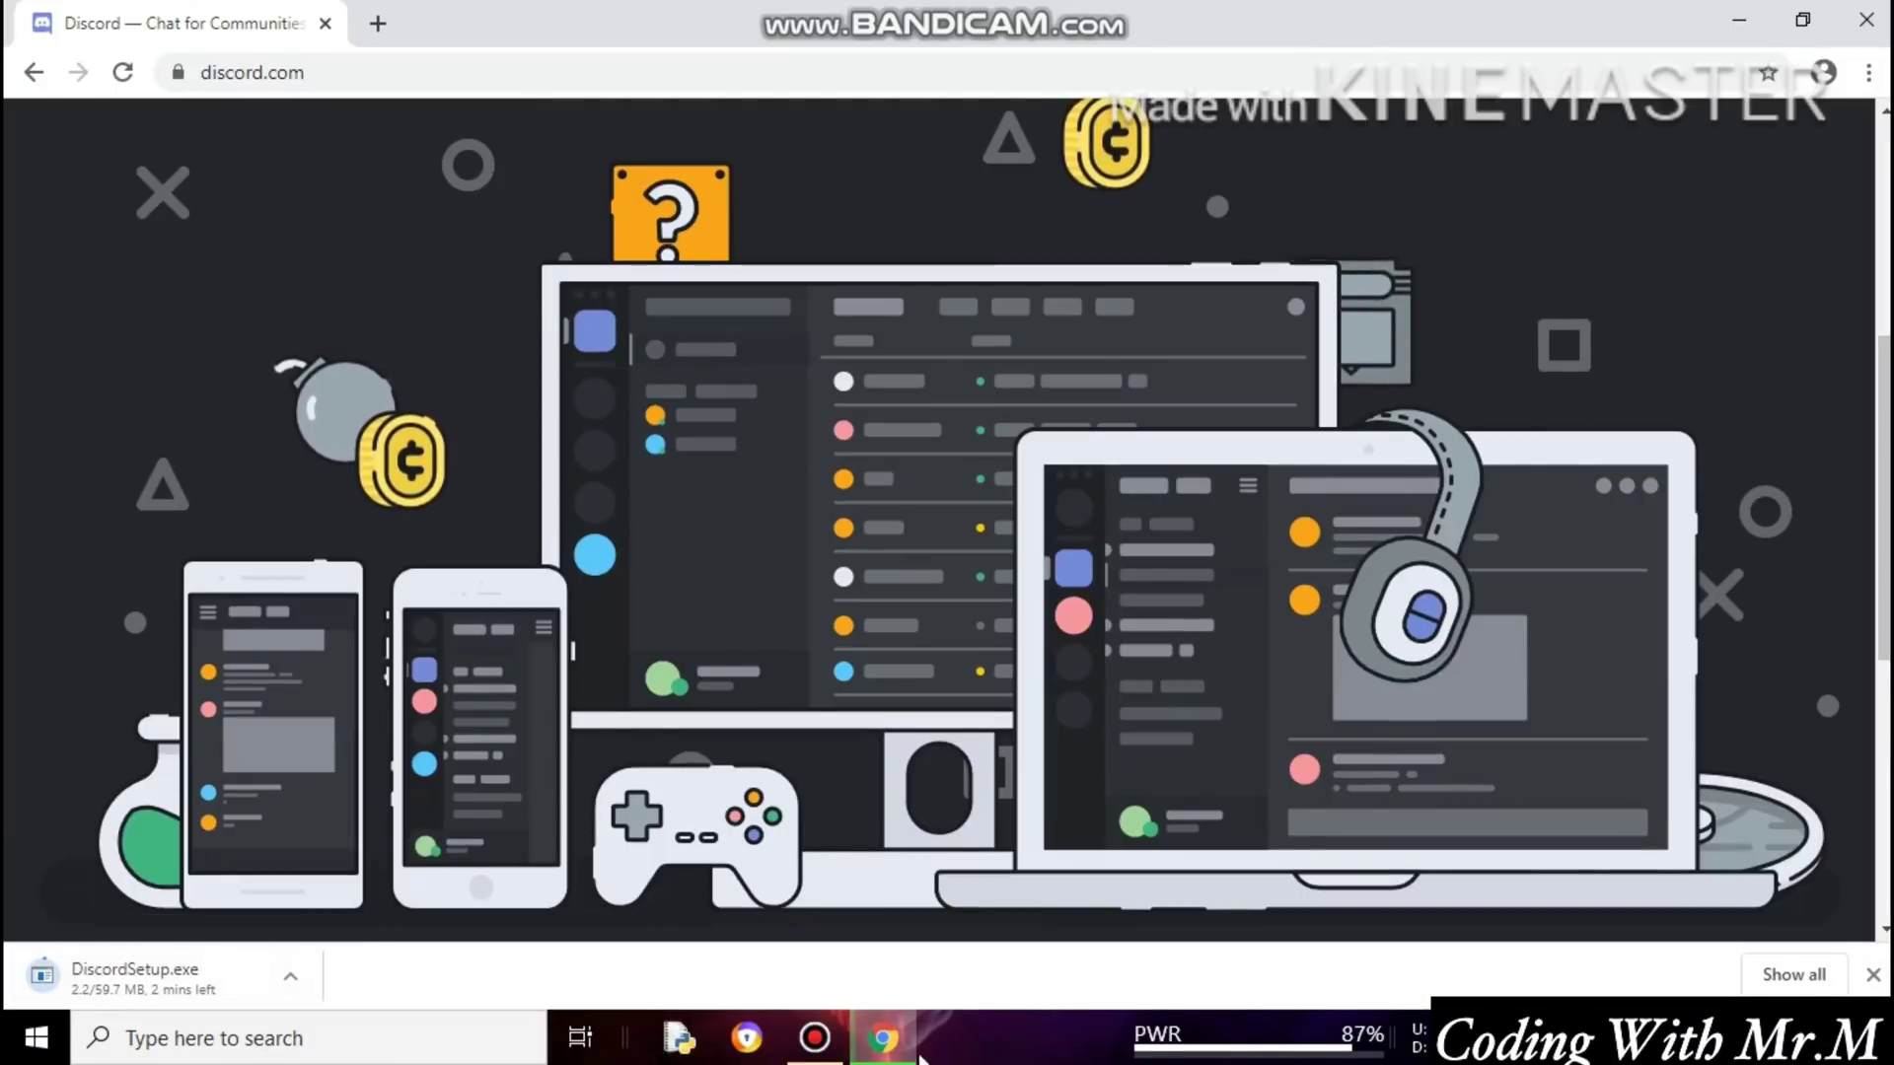
Bring up the screen recorder, shift its window slightly right, then hide it.
mouse_move(818, 1035)
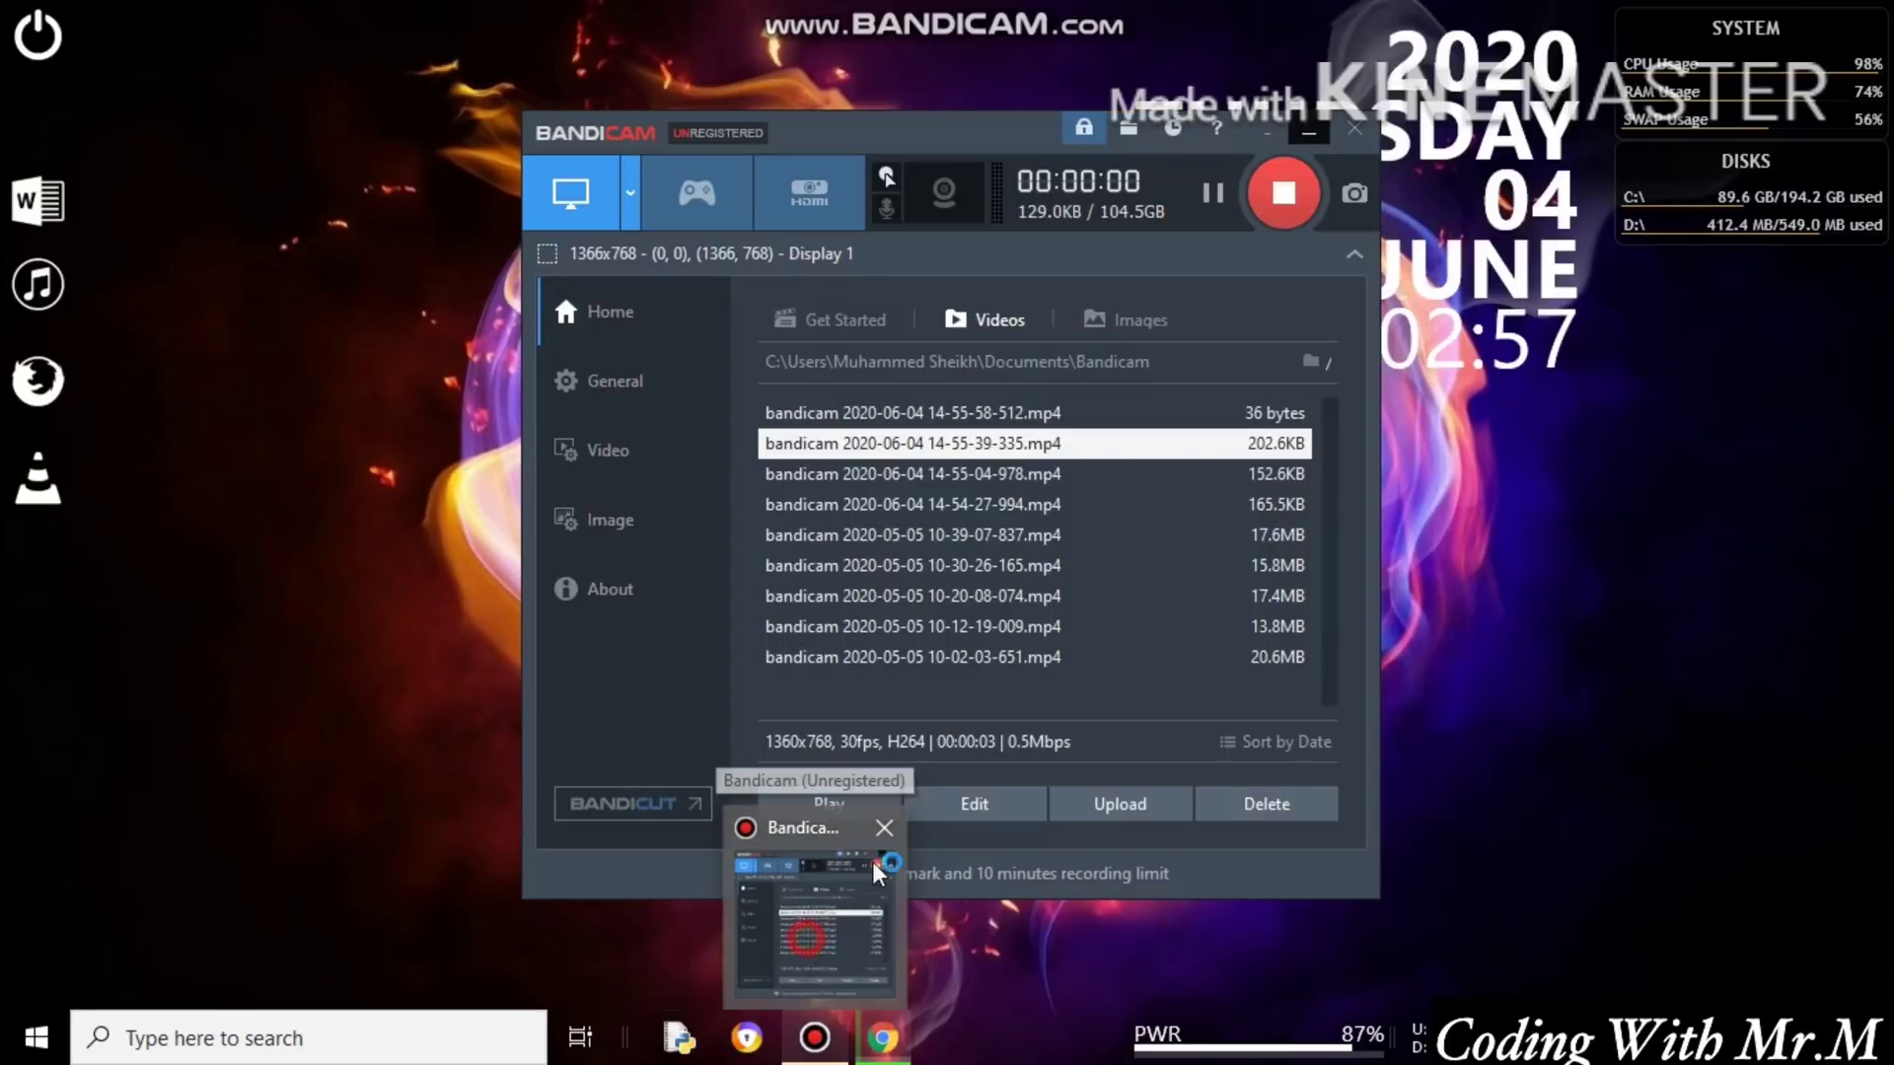
left_click(814, 923)
left_click_drag(1219, 210, 1269, 224)
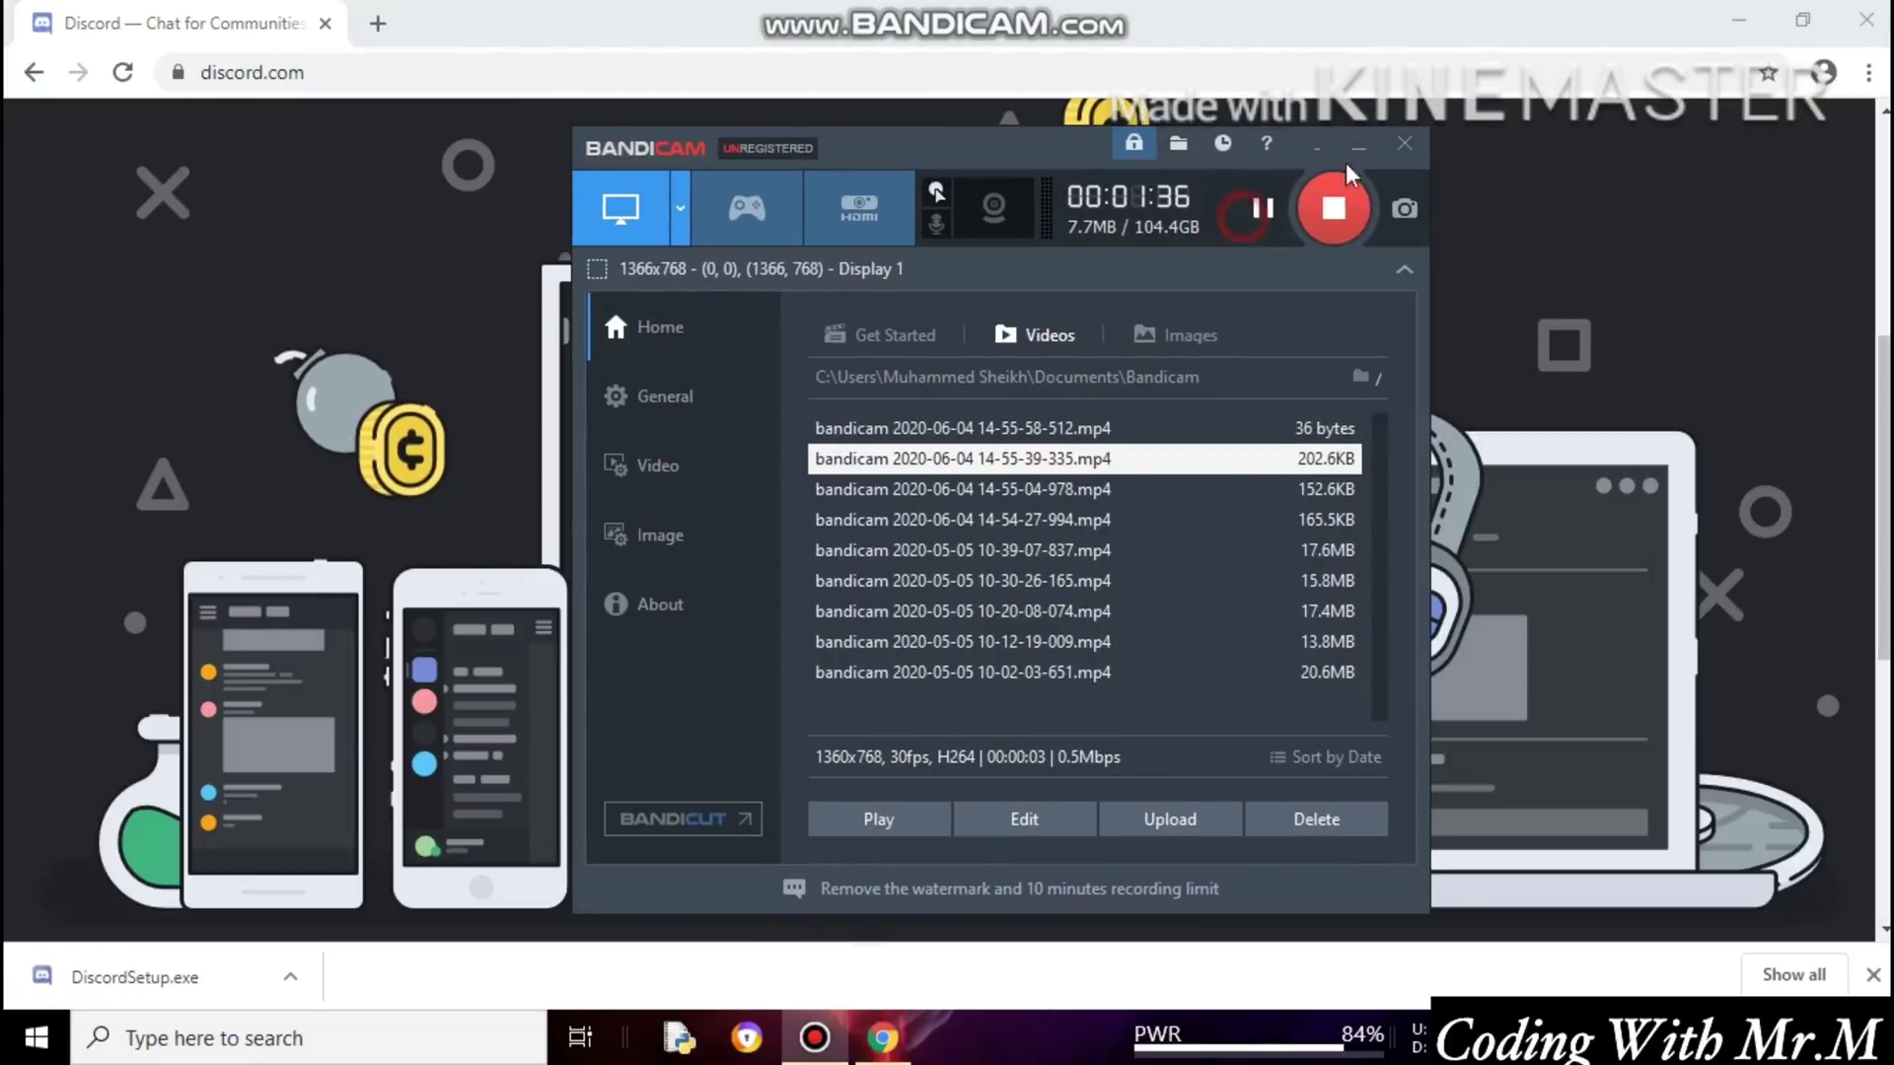
left_click(1355, 148)
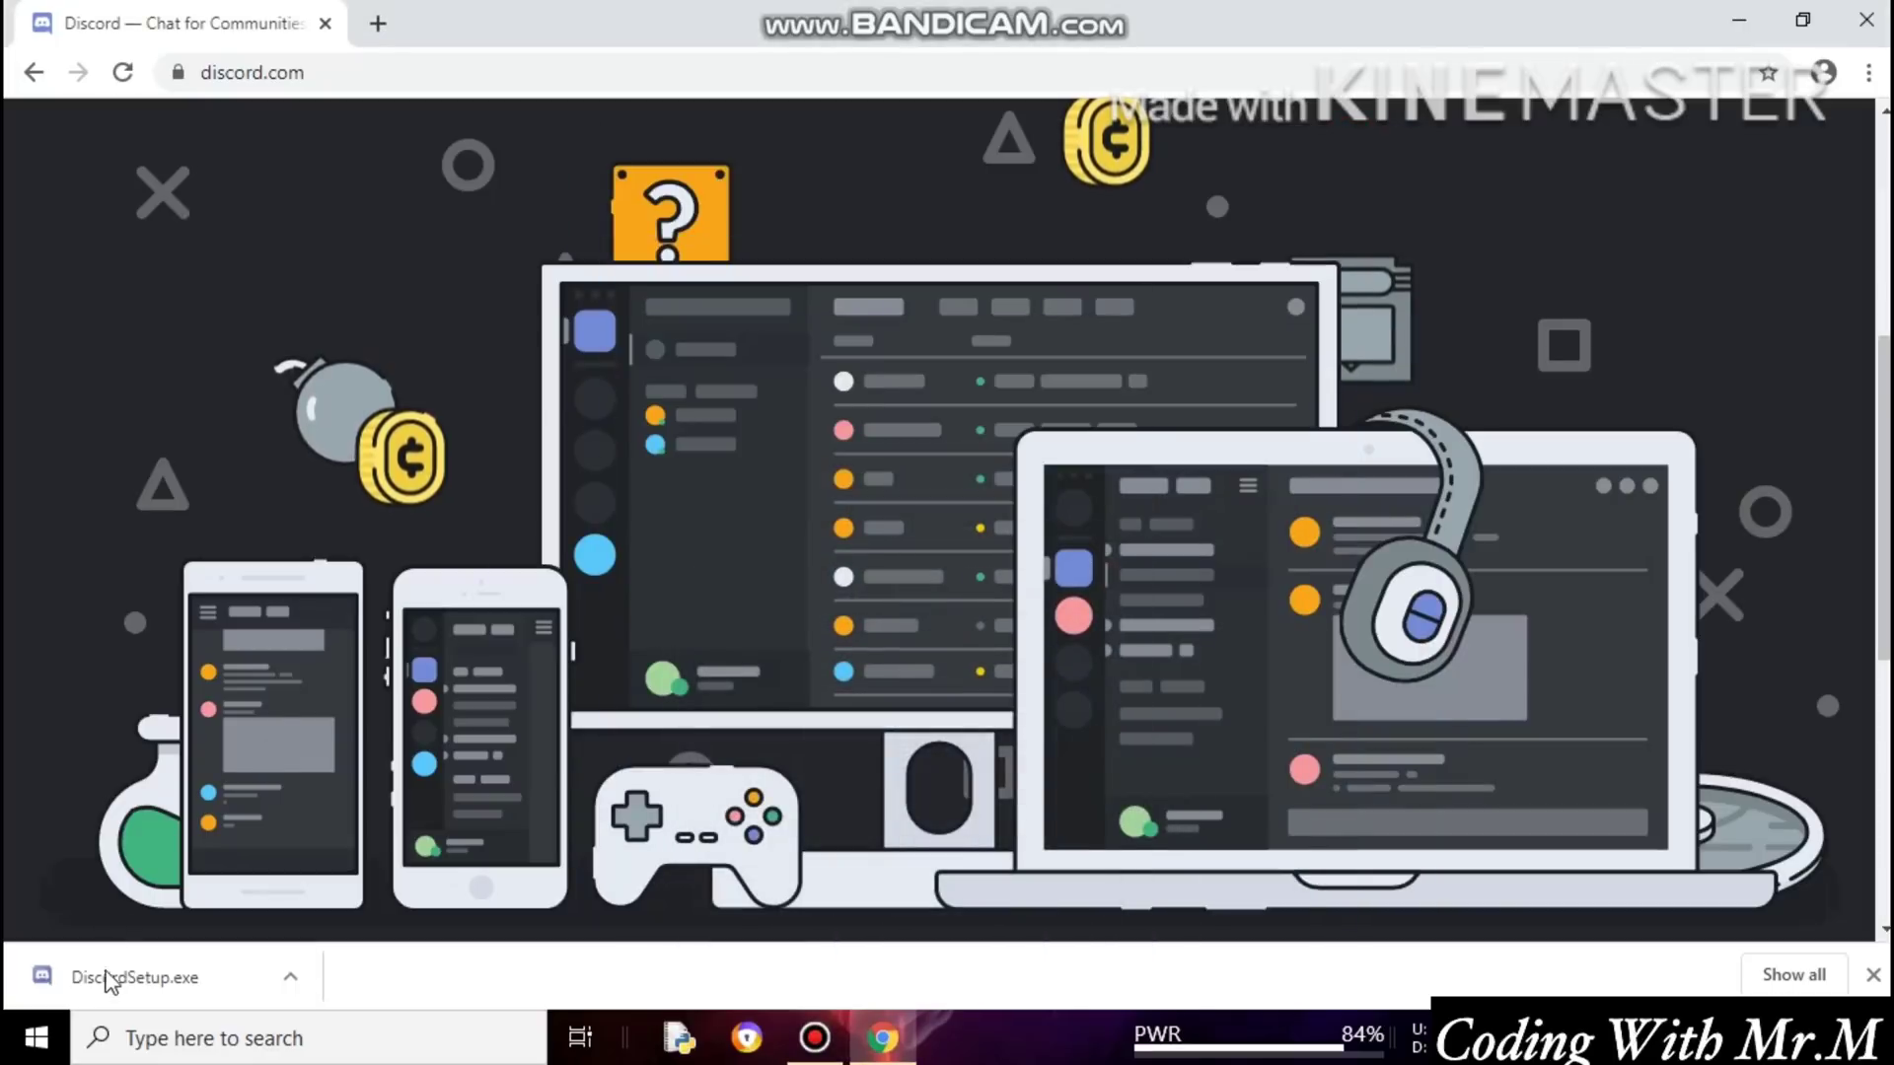
Open the downloaded DiscordSetup.exe and allow it to run past the SmartScreen warning.
left_click(296, 986)
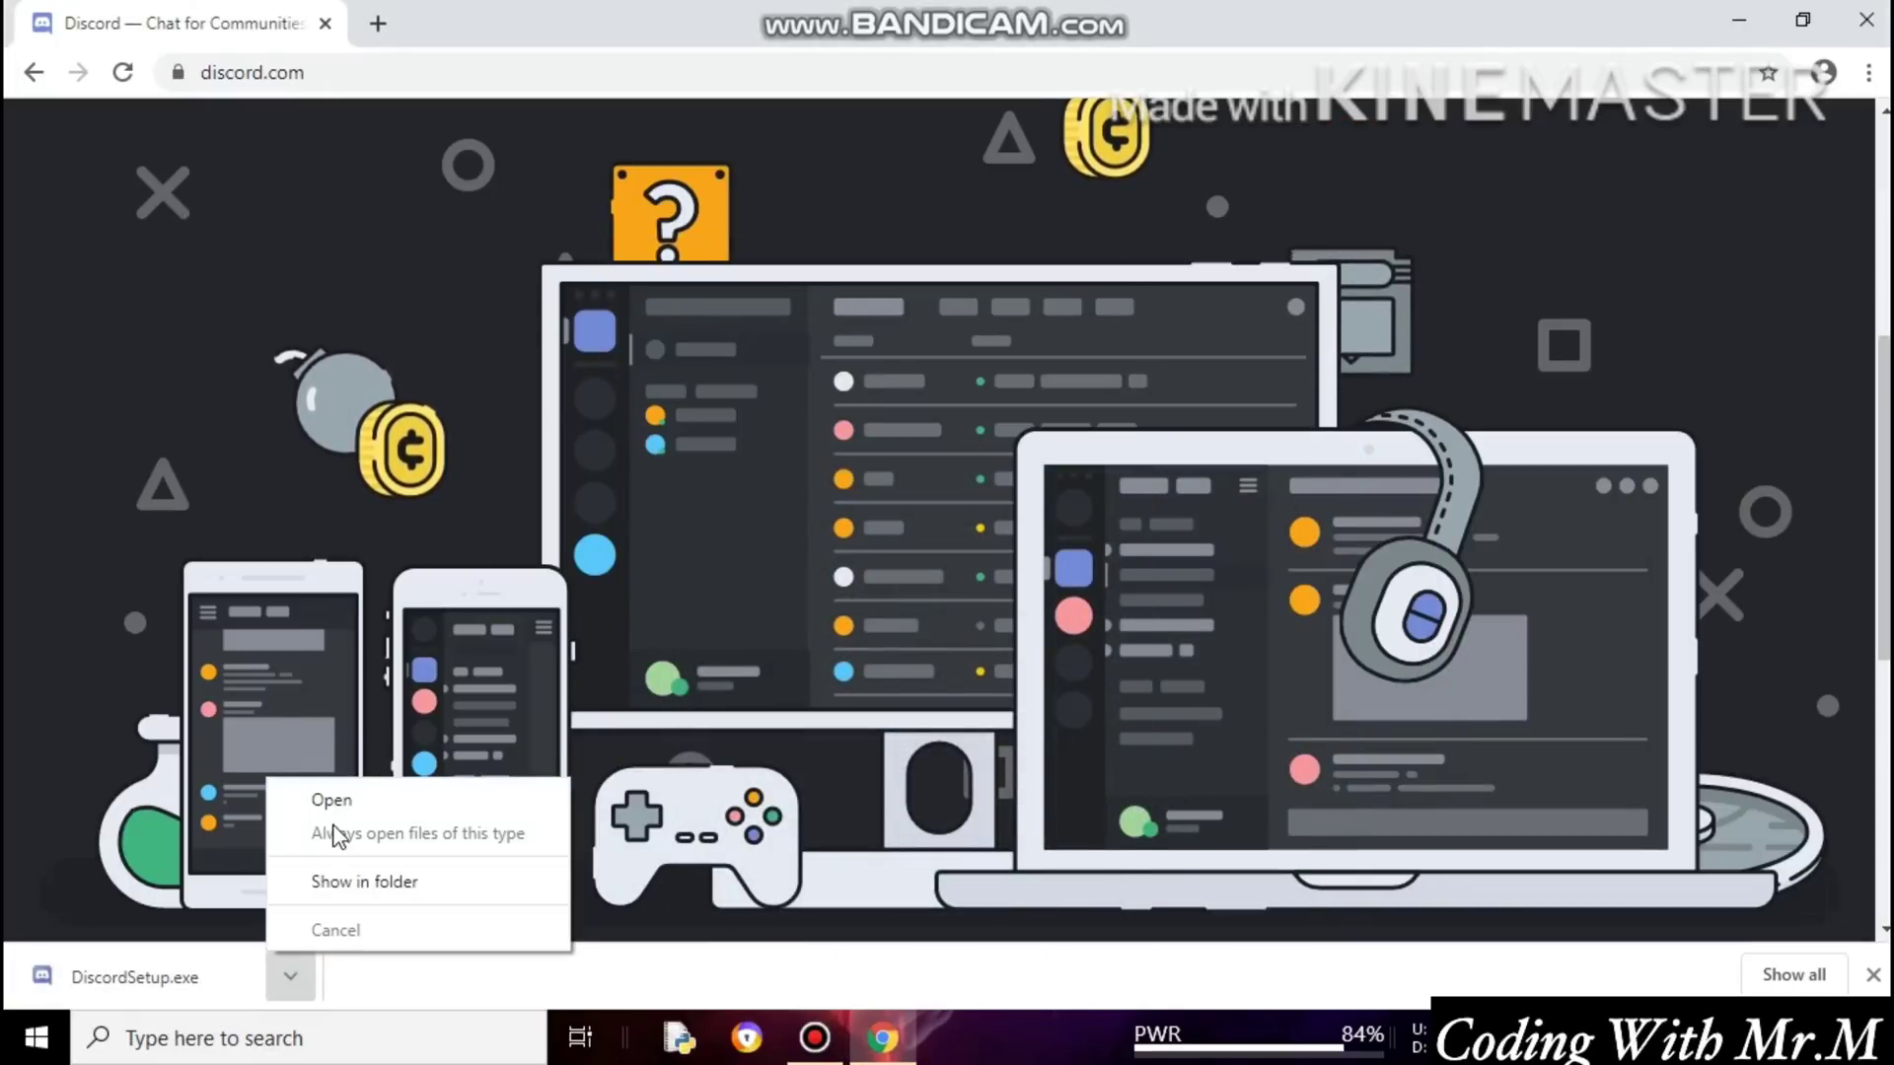
left_click(334, 801)
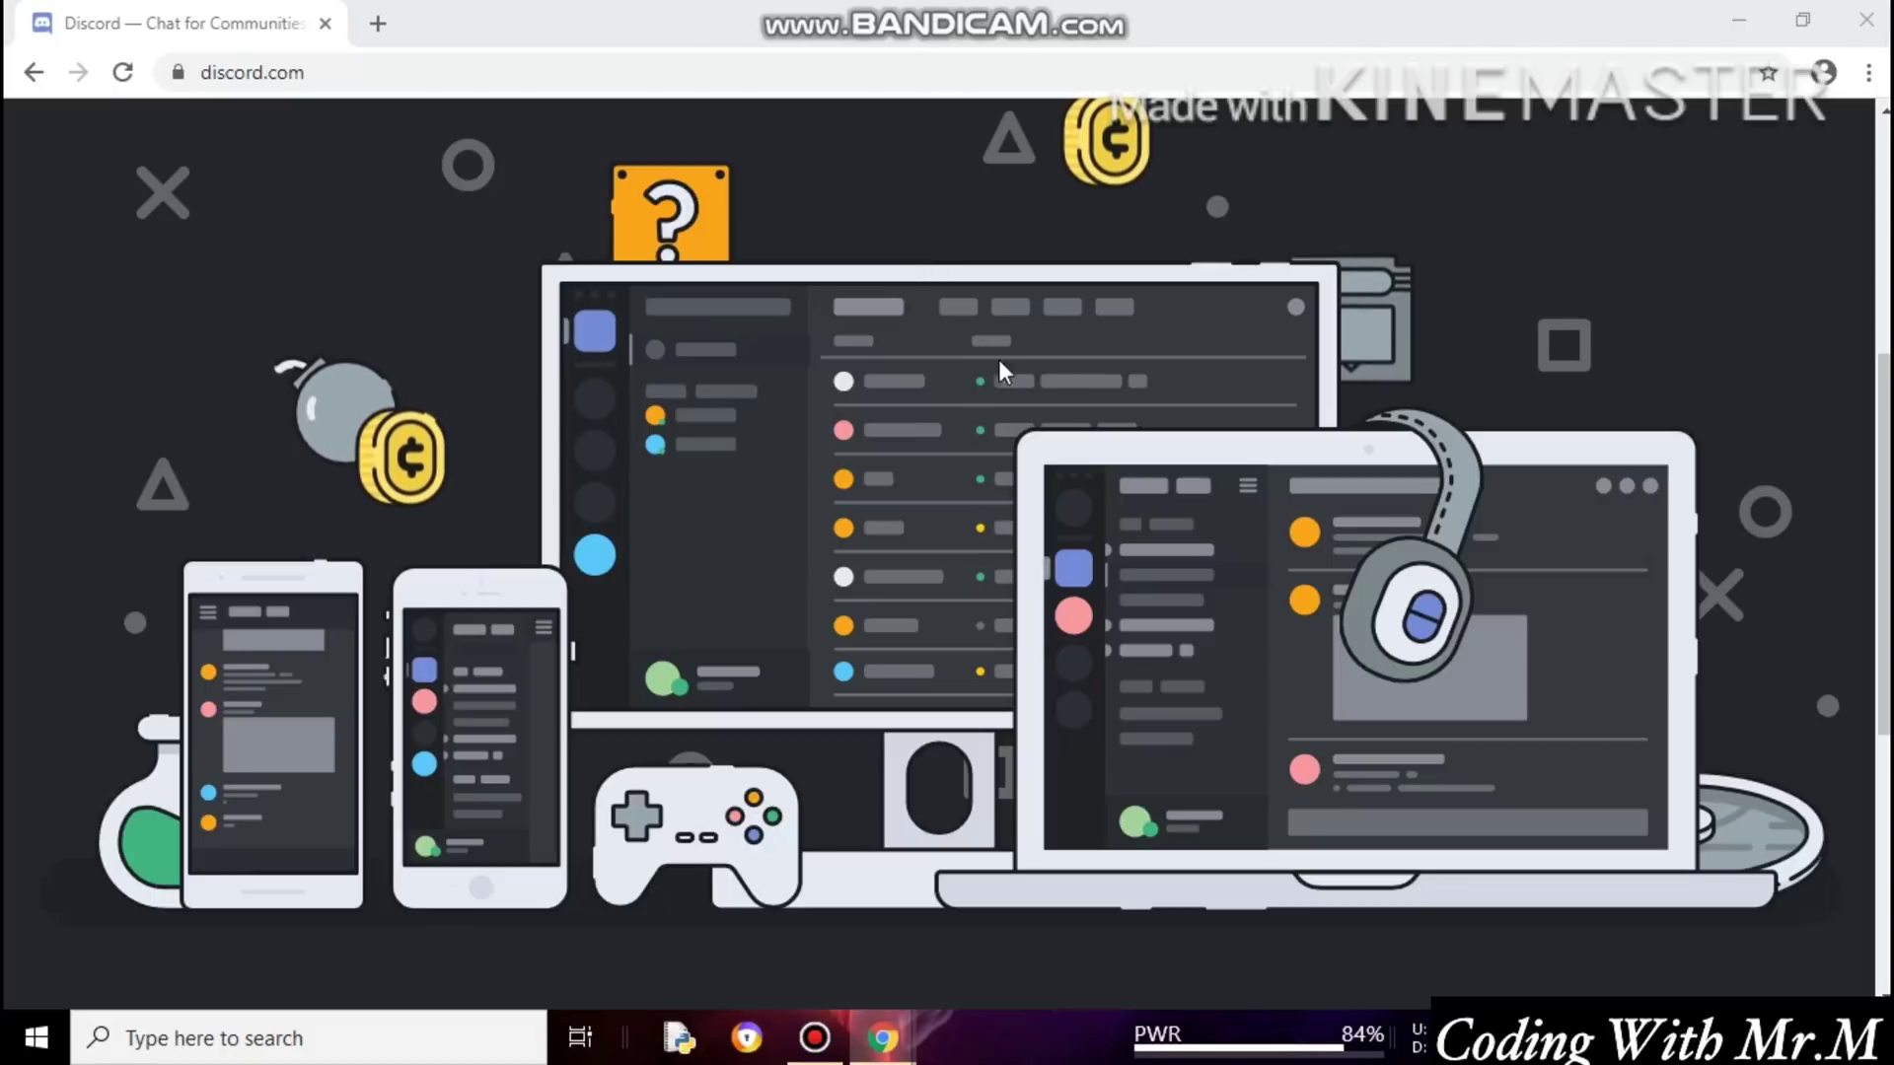
scroll(1355, 250, "down", 6)
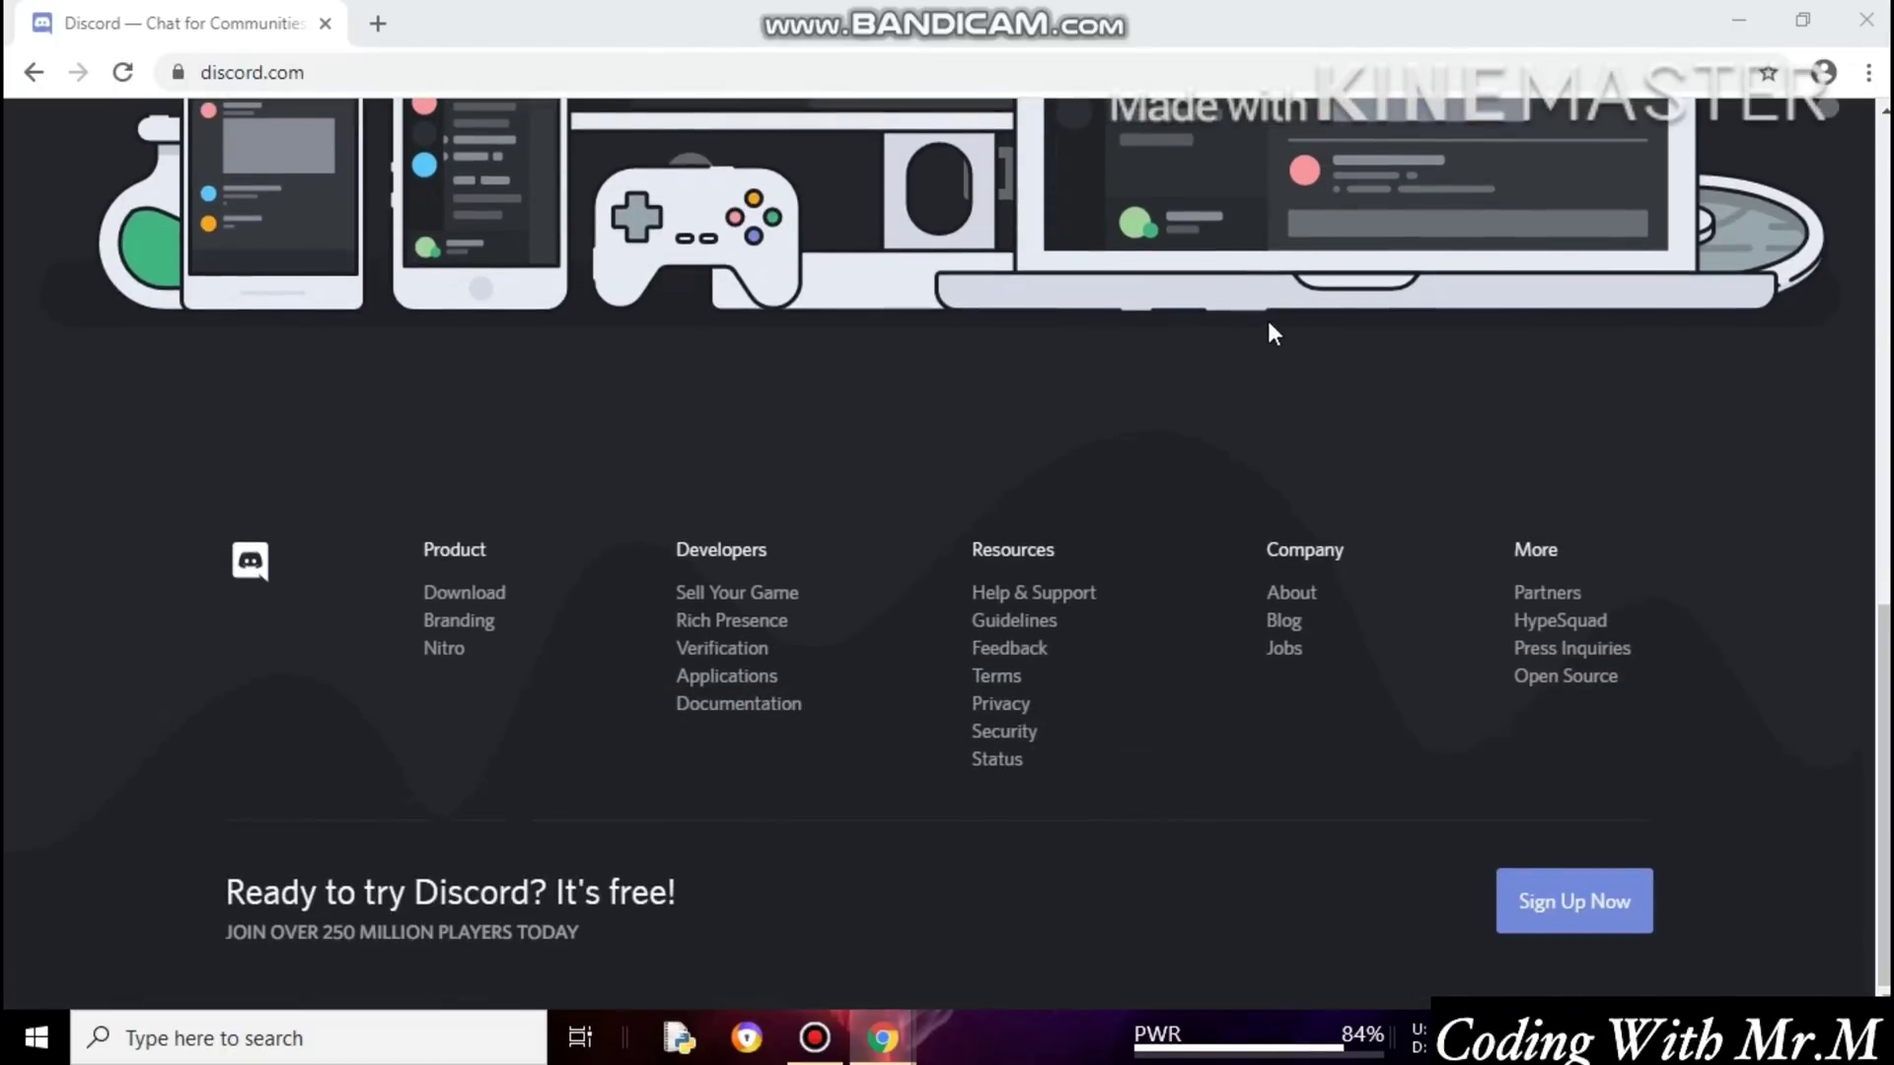
scroll(1269, 323, "up", 4)
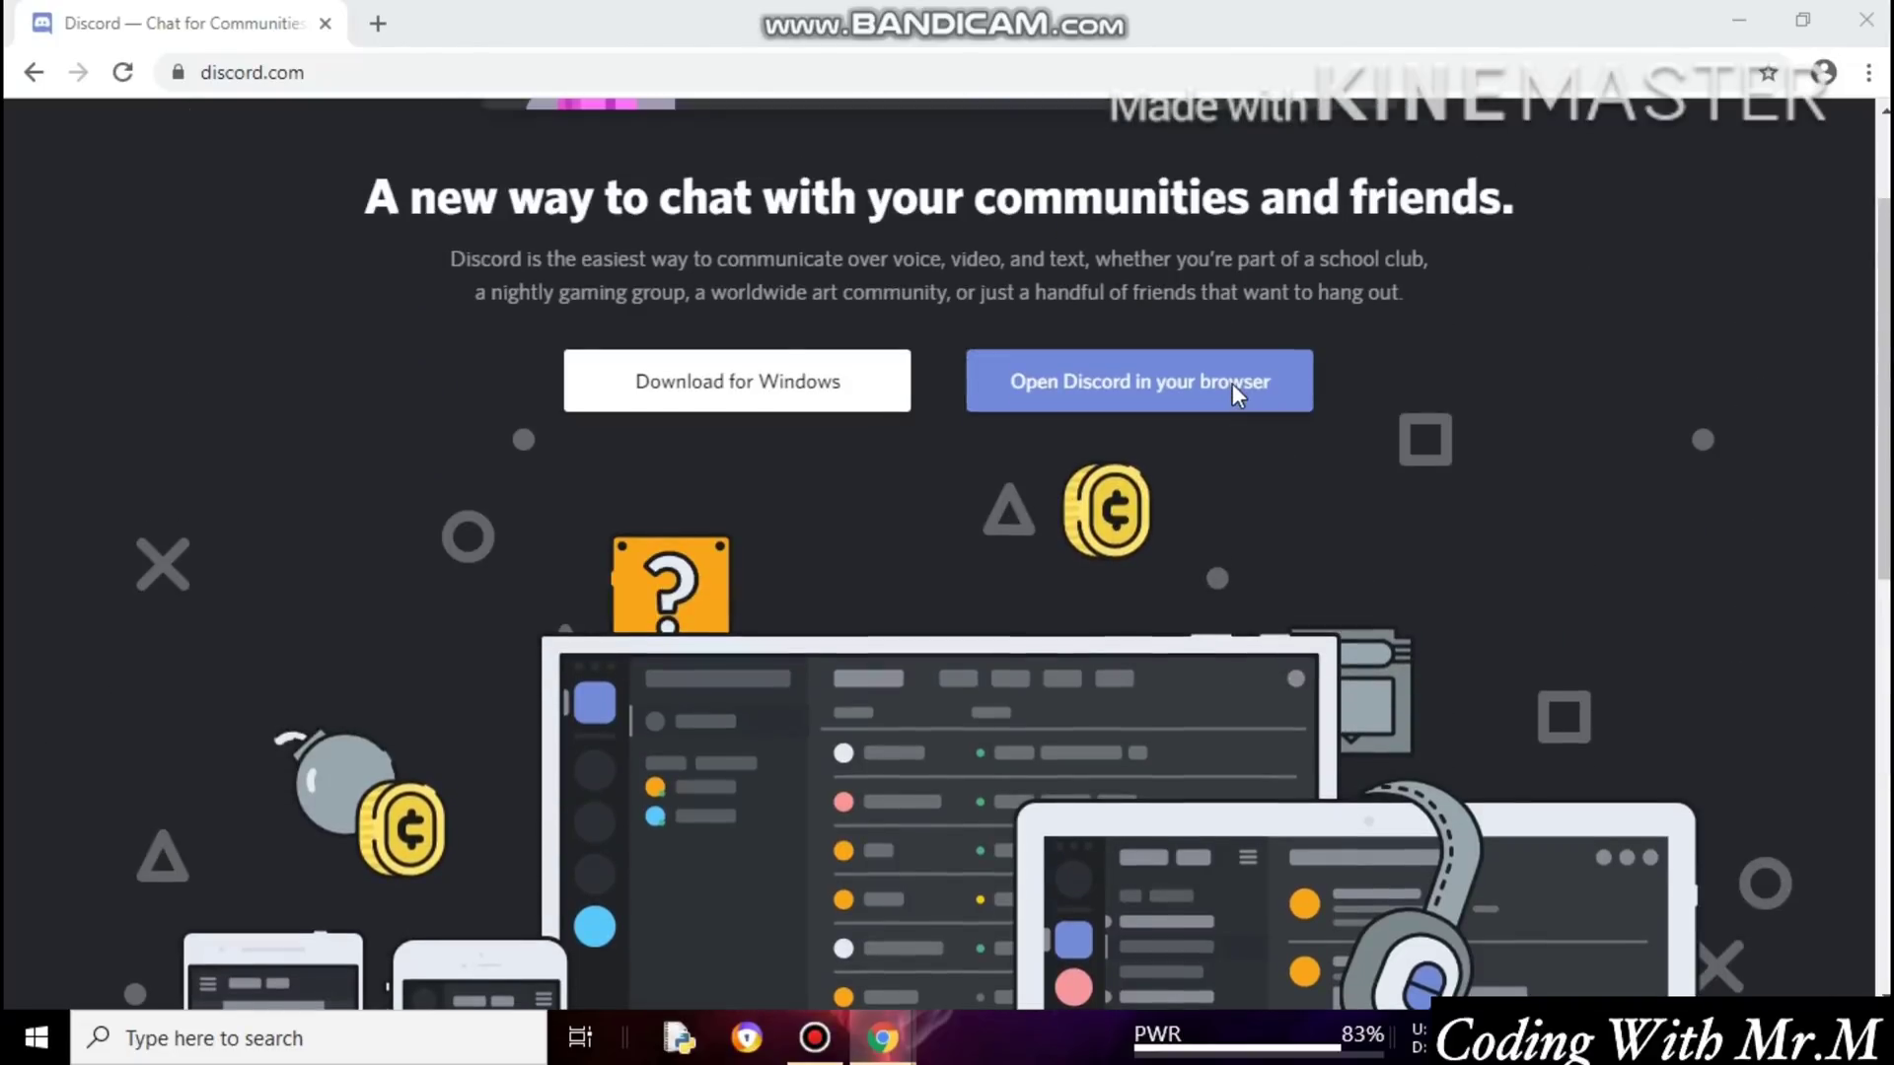
scroll(1232, 383, "up", 2)
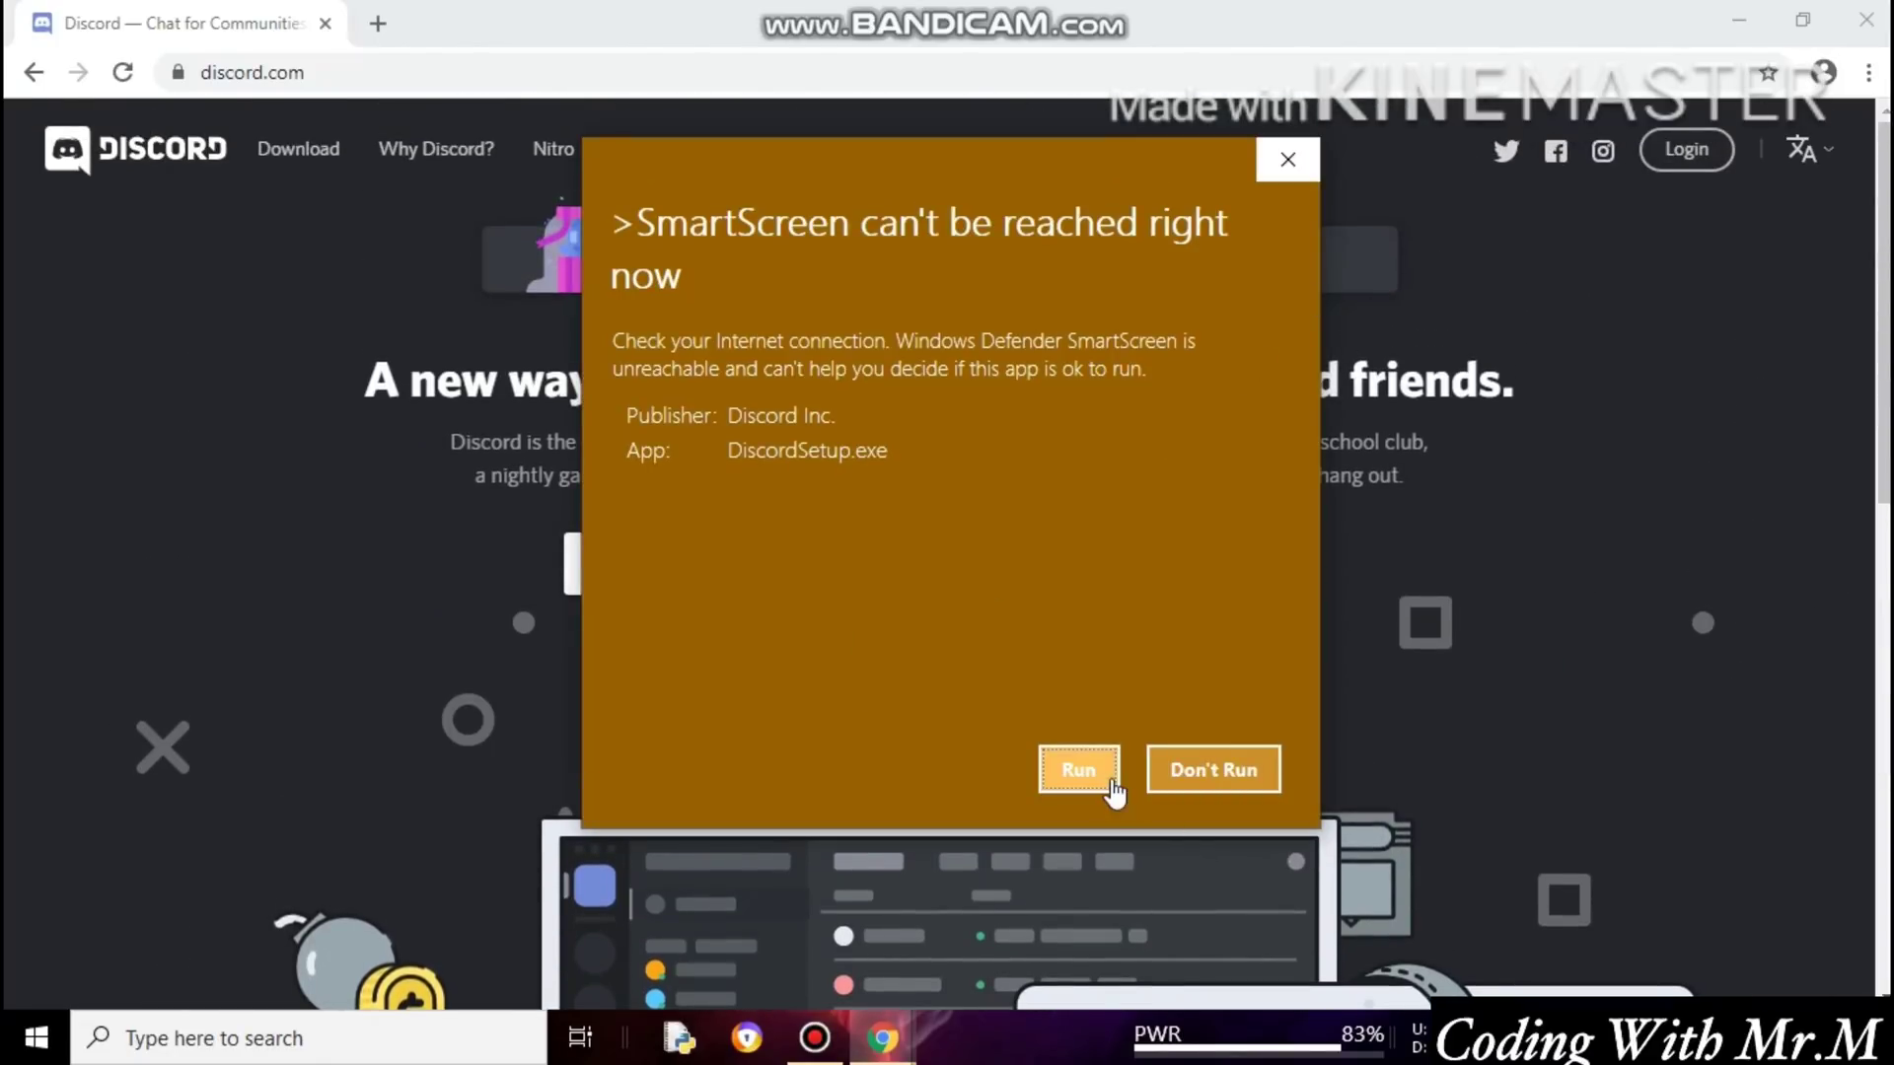
left_click(1111, 784)
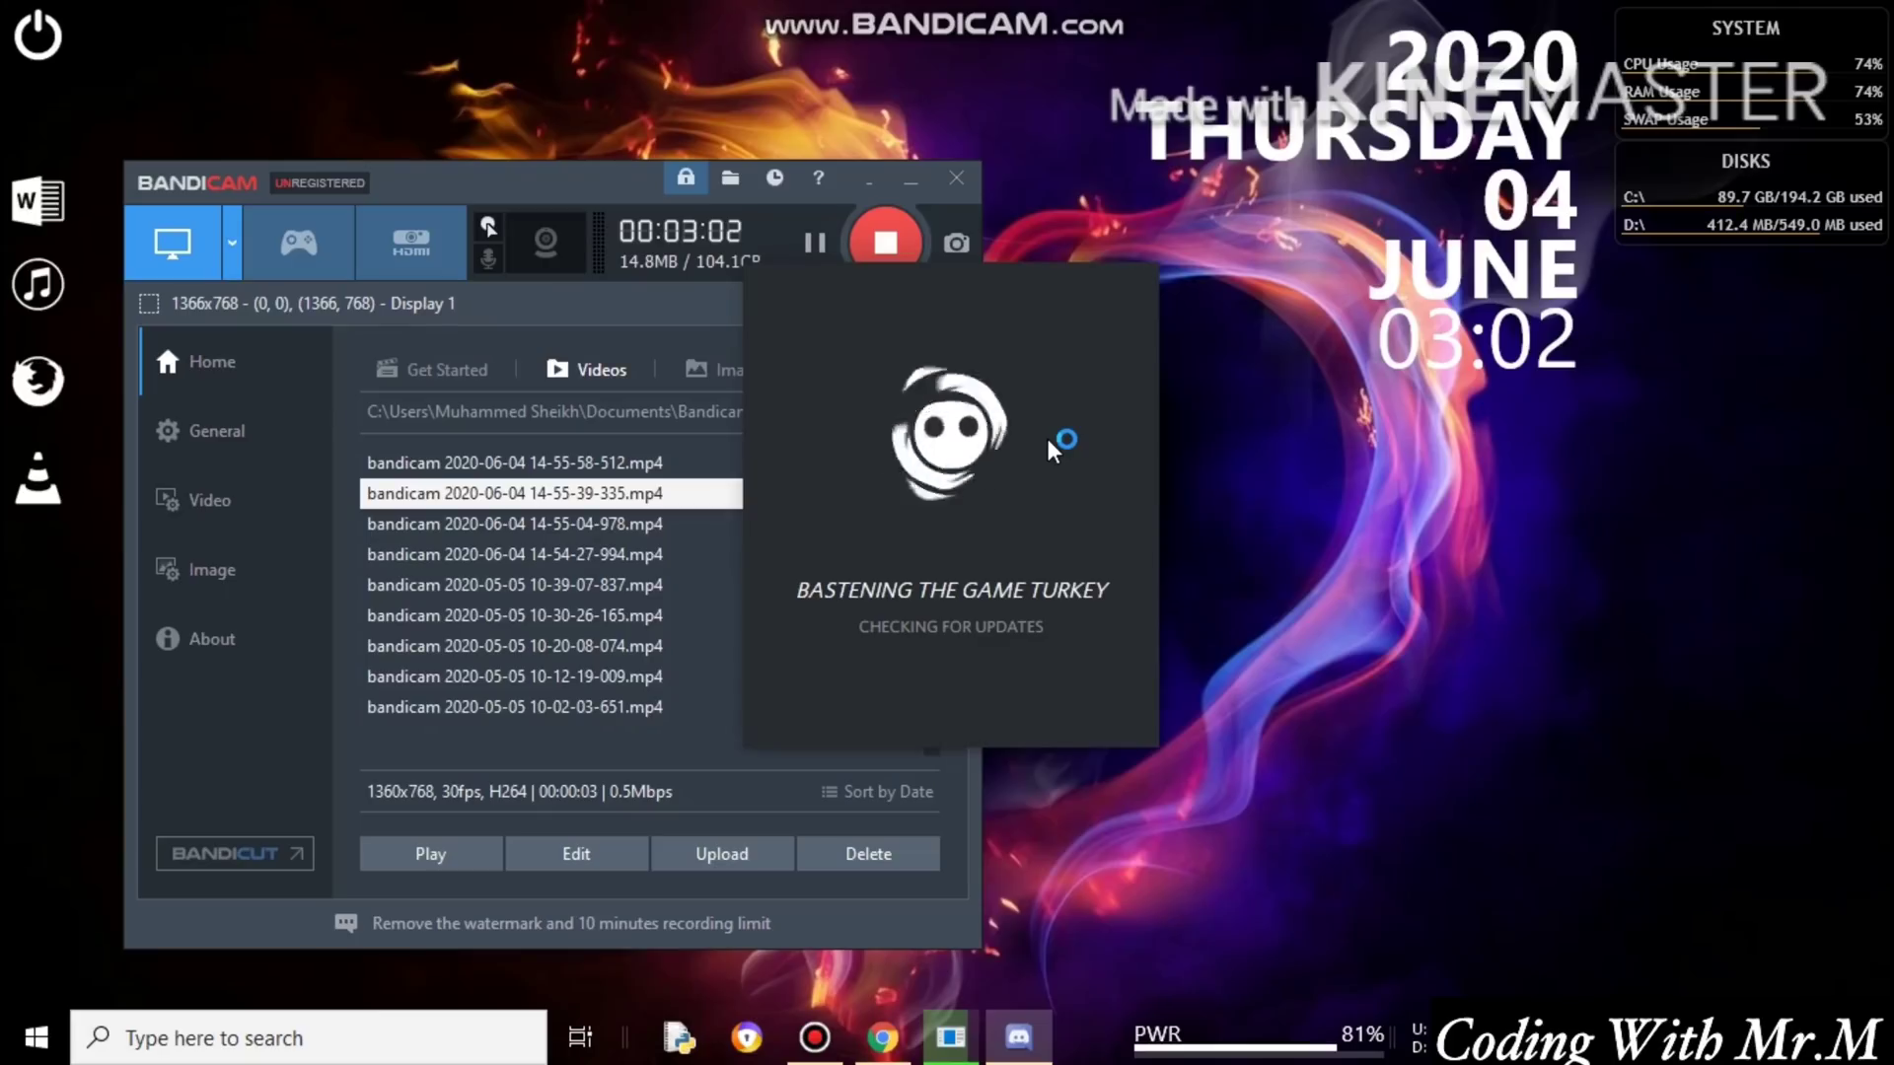
Hide the recorder and browser to watch the Discord updater install its updates.
left_click(911, 187)
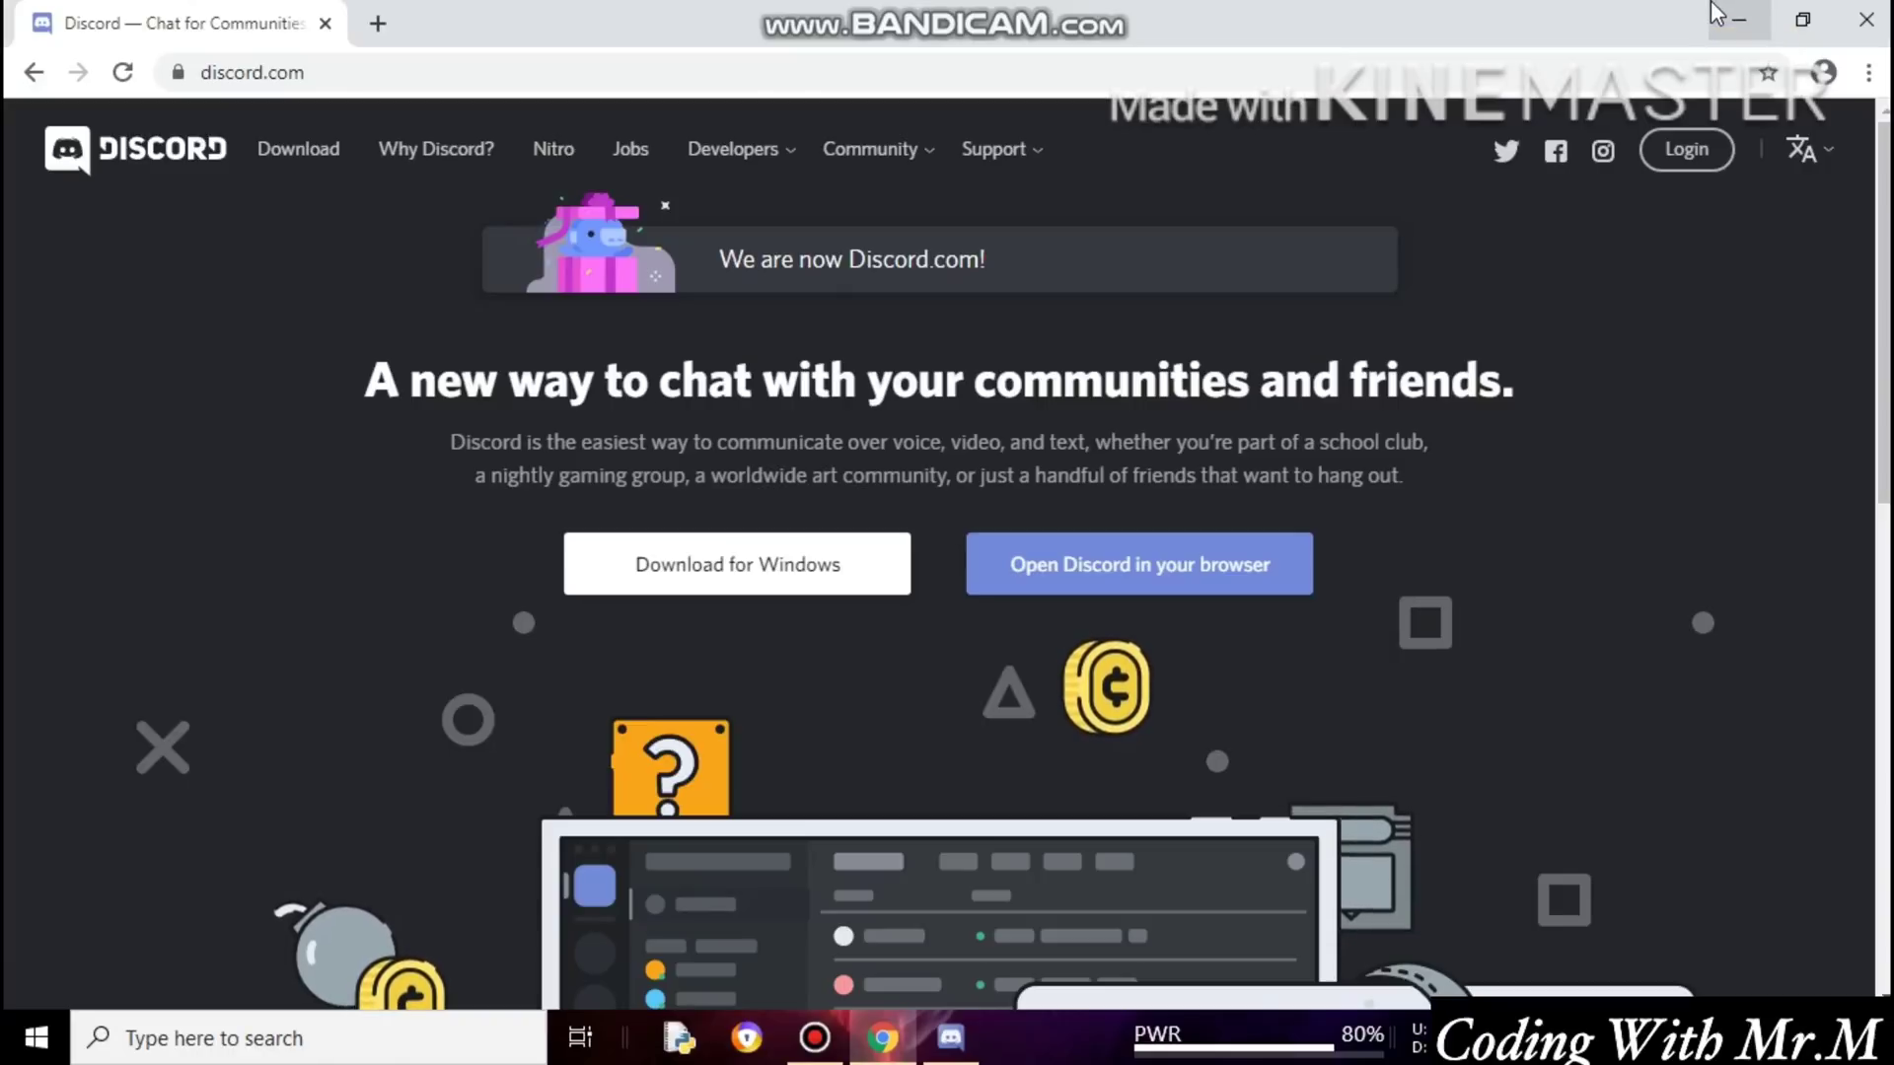
left_click(1761, 29)
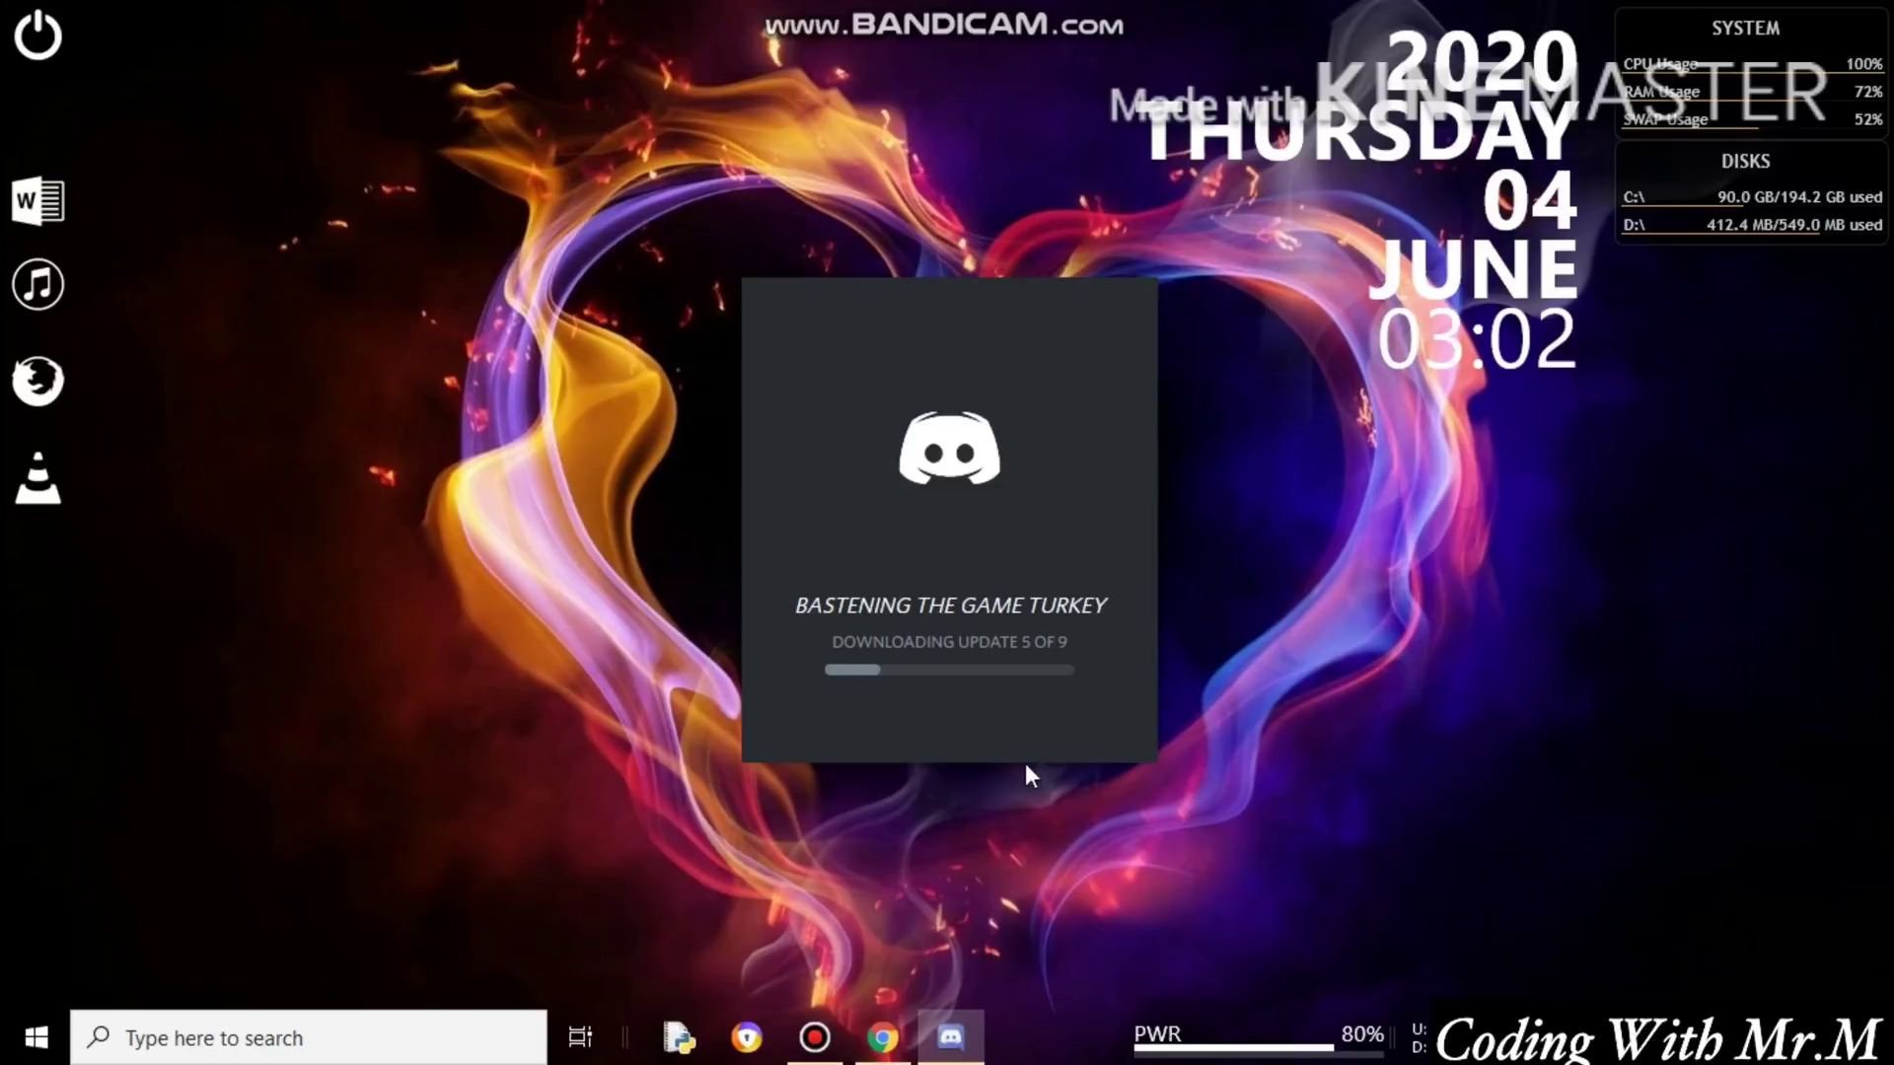
left_click_drag(1010, 288, 1065, 290)
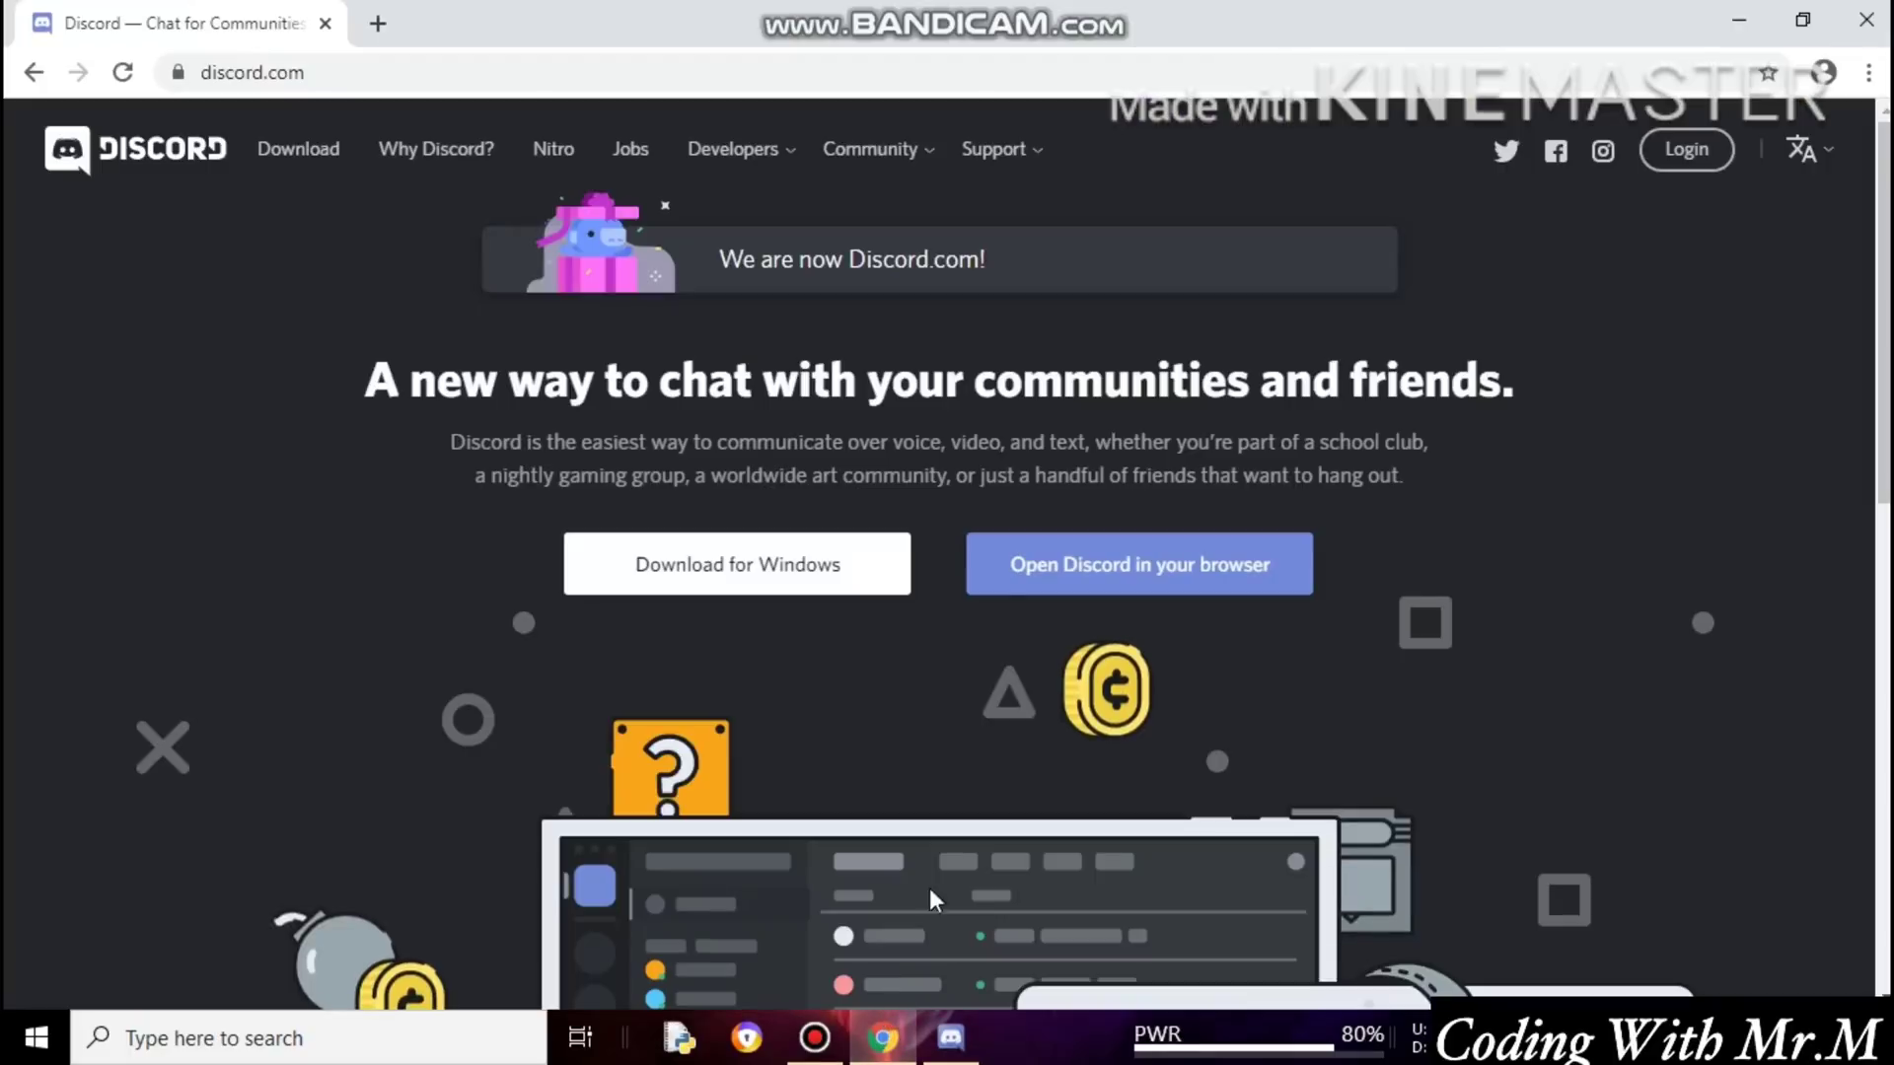
left_click(370, 71)
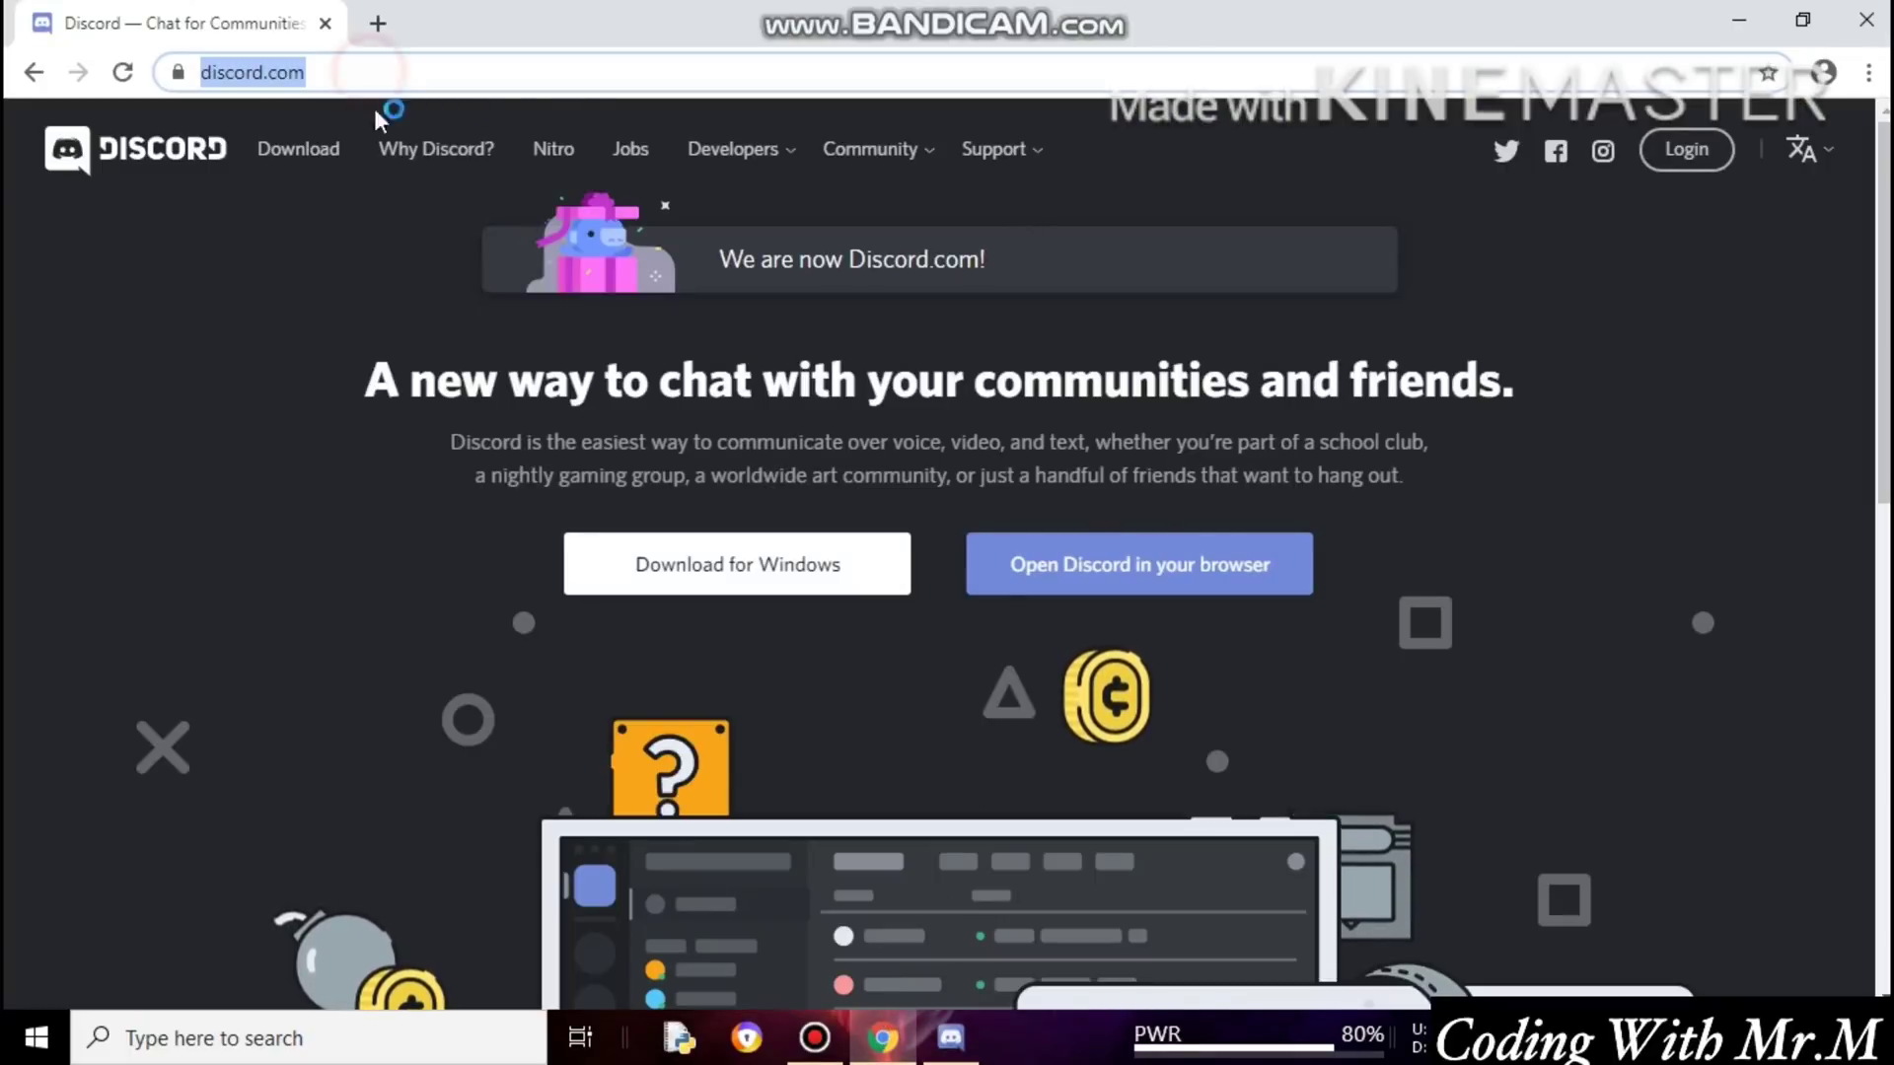
left_click(232, 297)
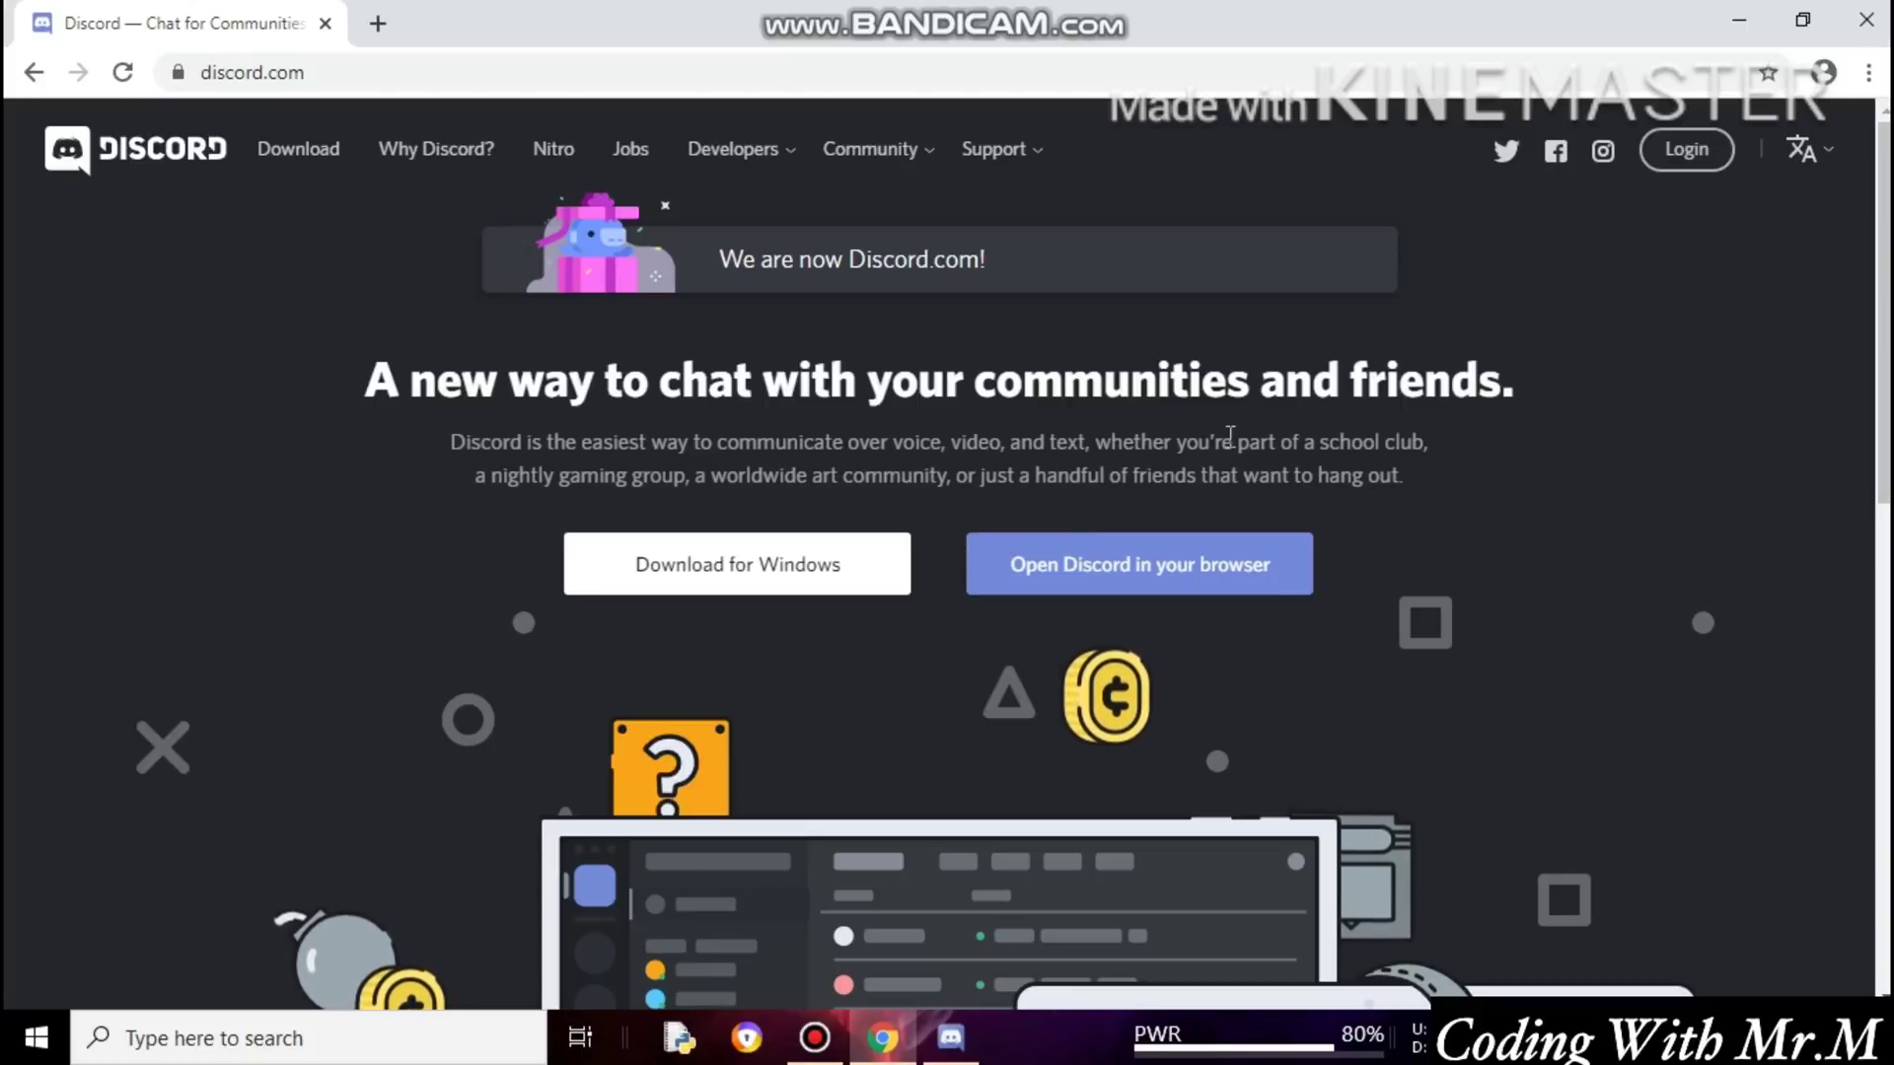
left_click(1752, 19)
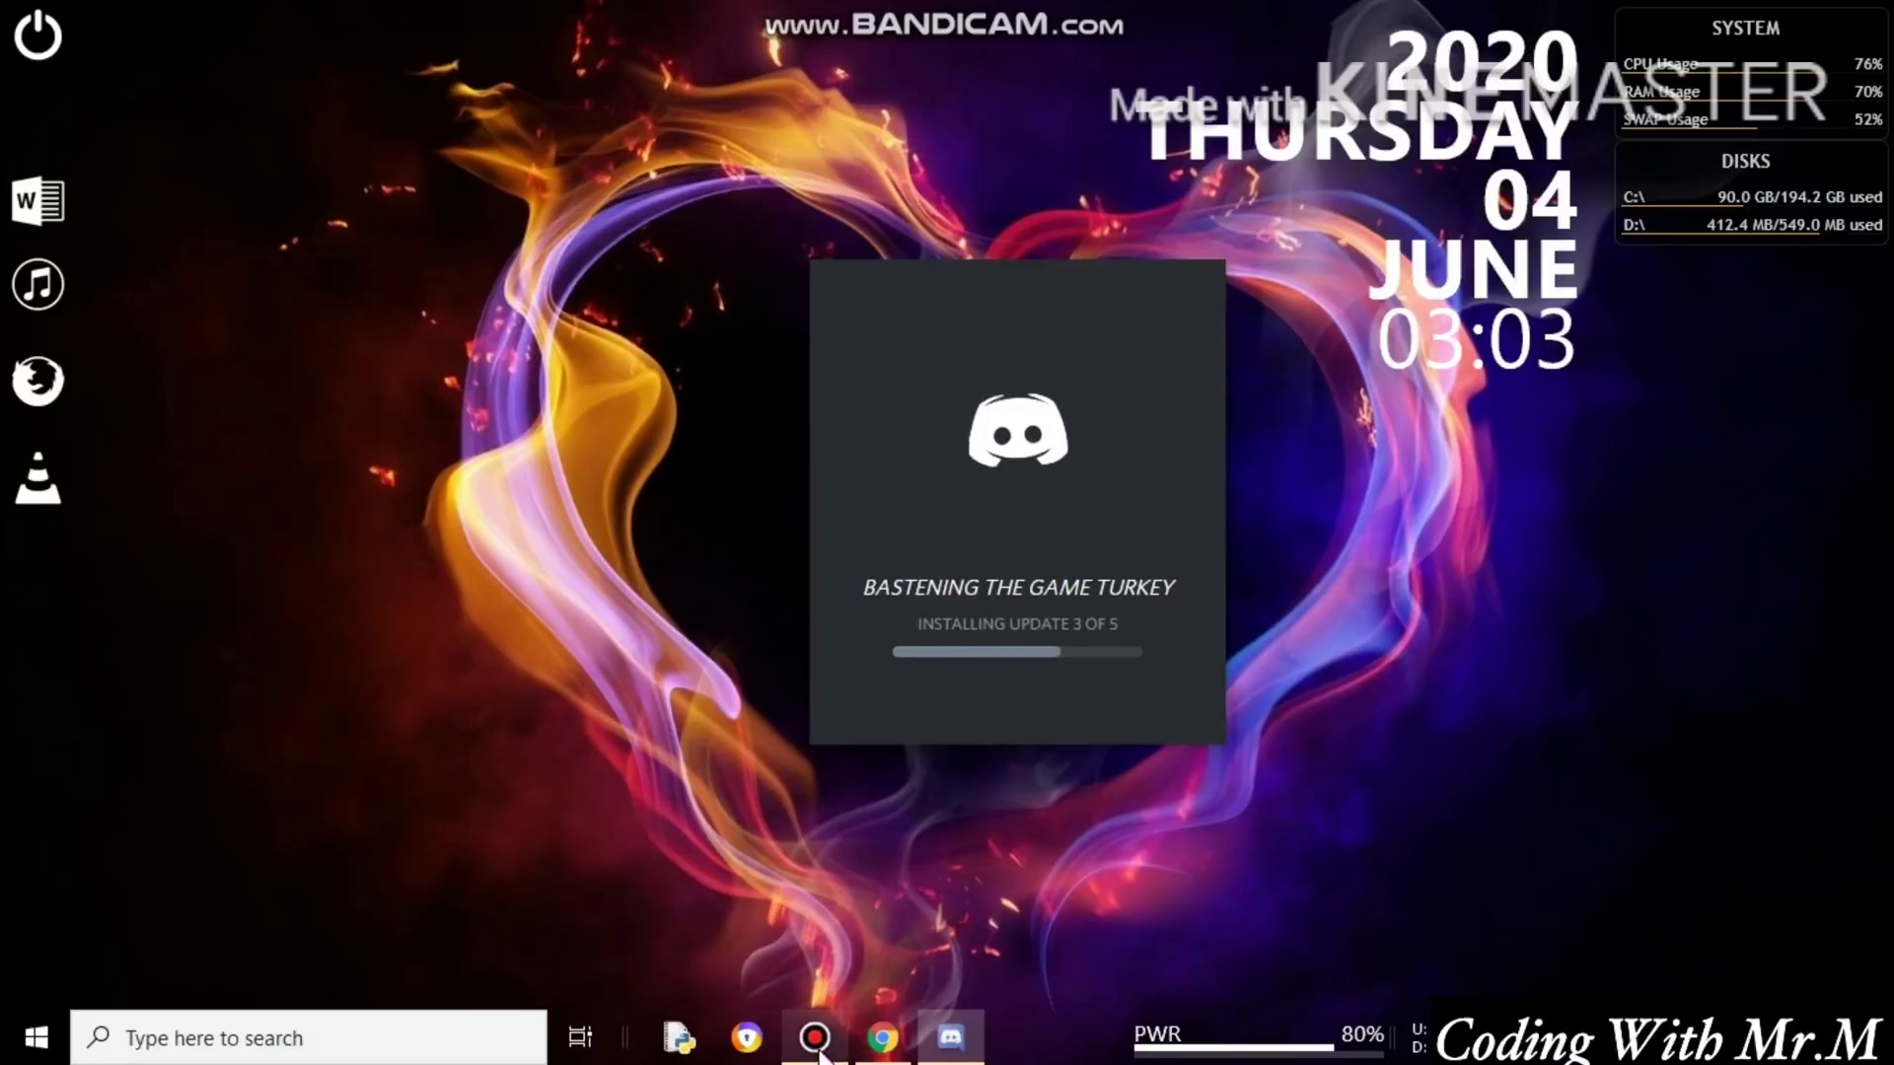
left_click_drag(1075, 304, 1122, 288)
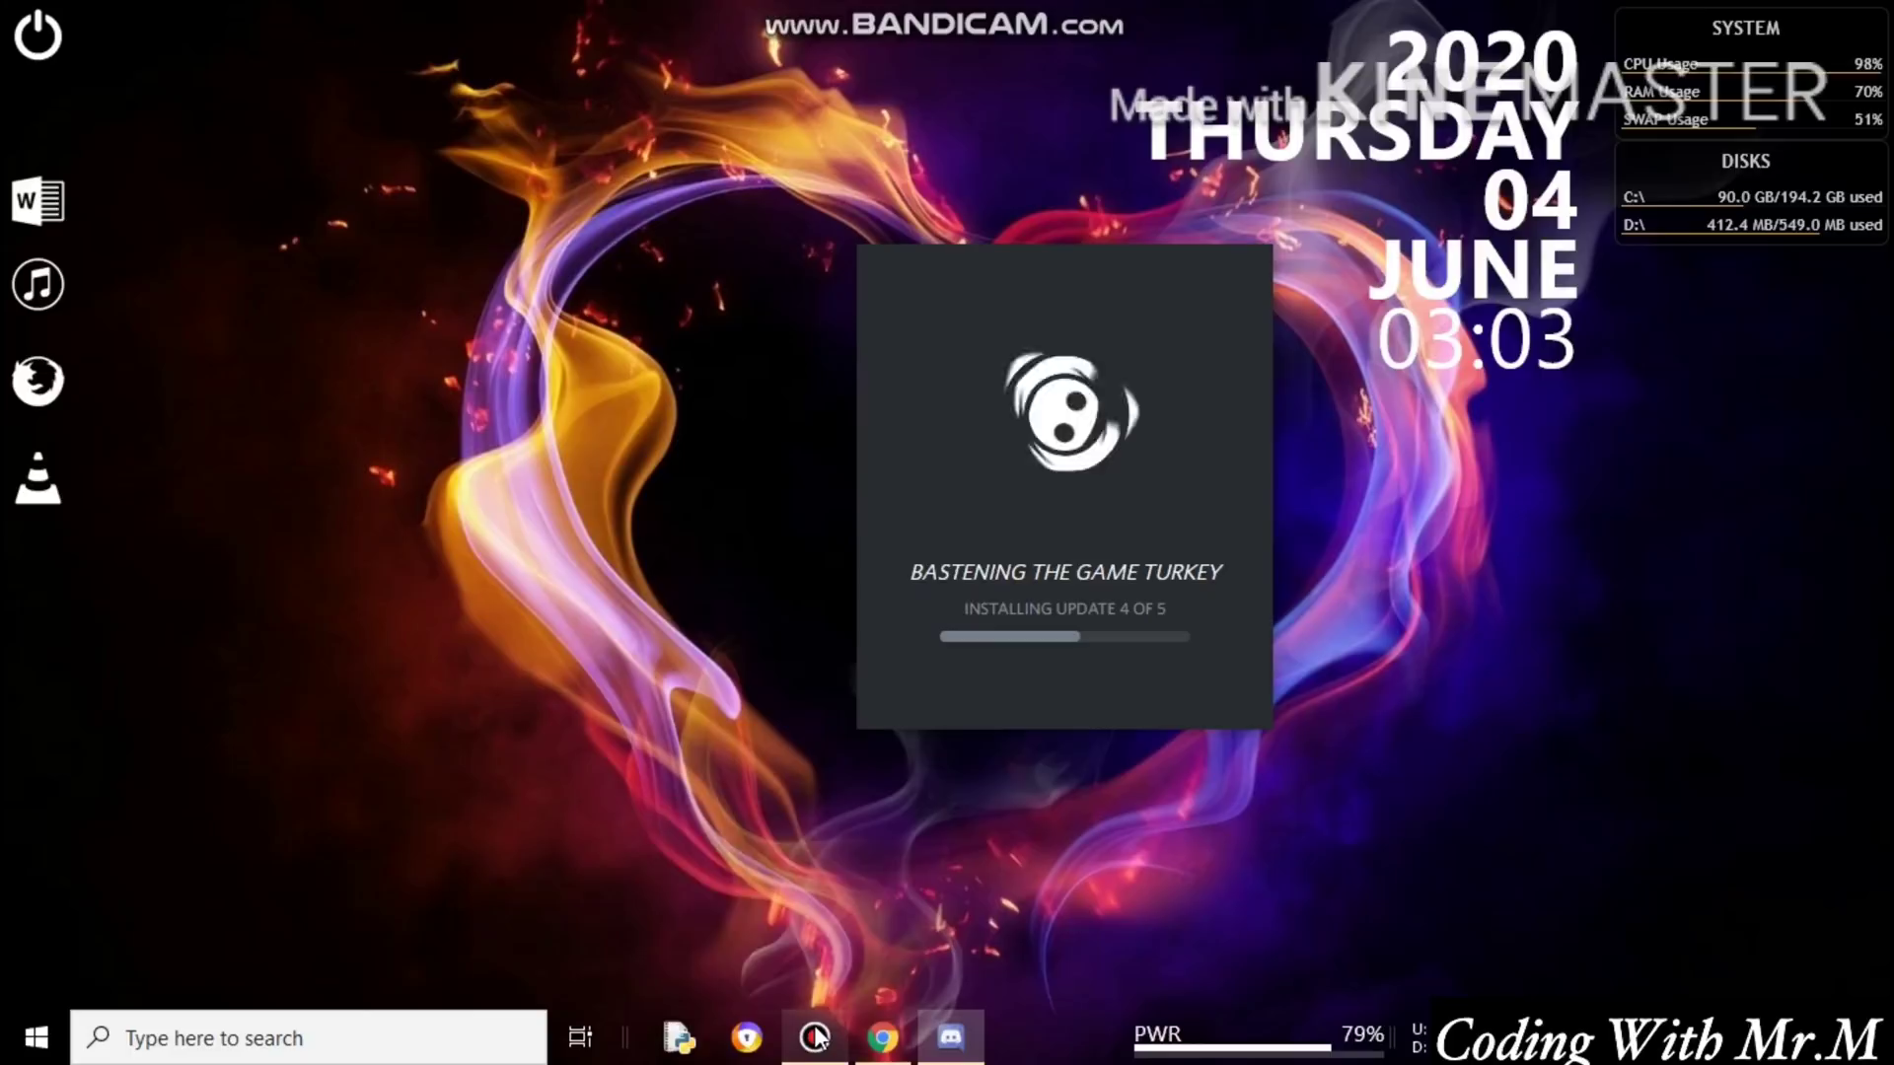
Bring up the screen recorder window and hide it again.
mouse_move(815, 1035)
left_click(813, 986)
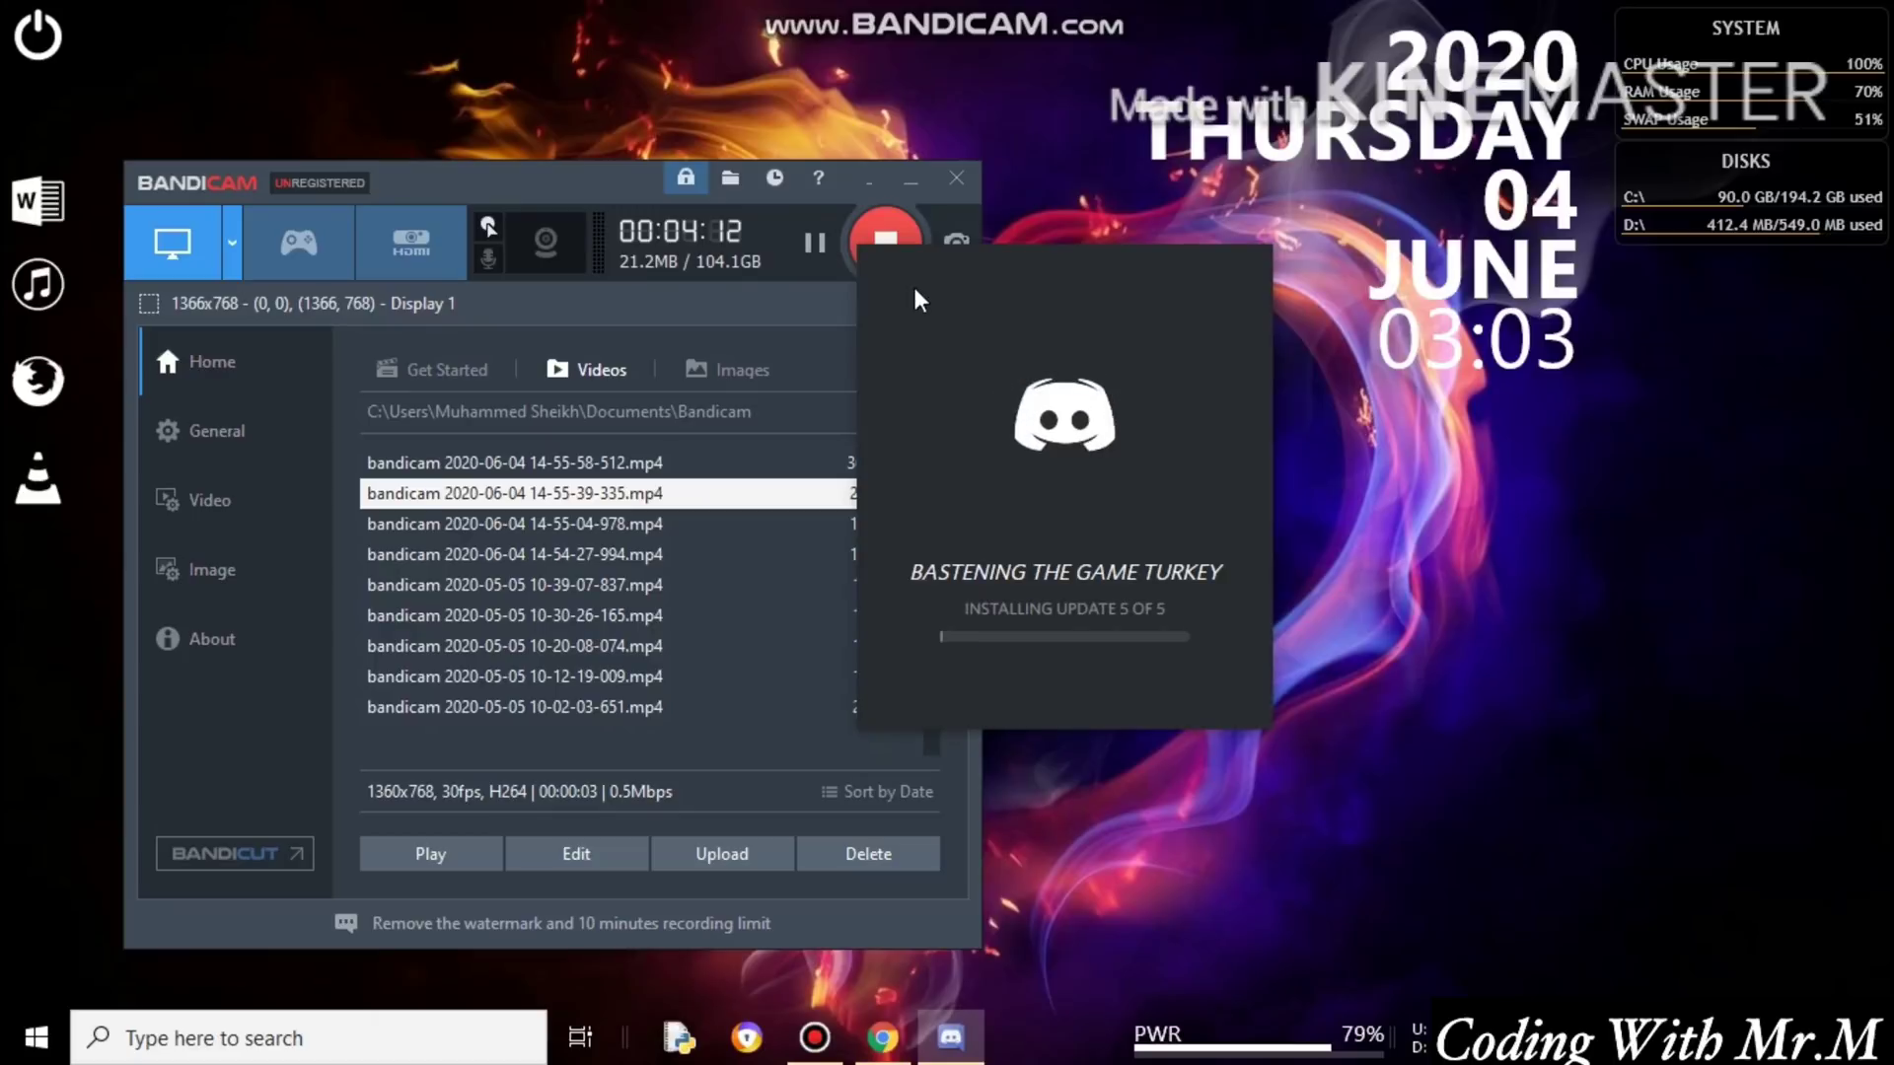
left_click(908, 179)
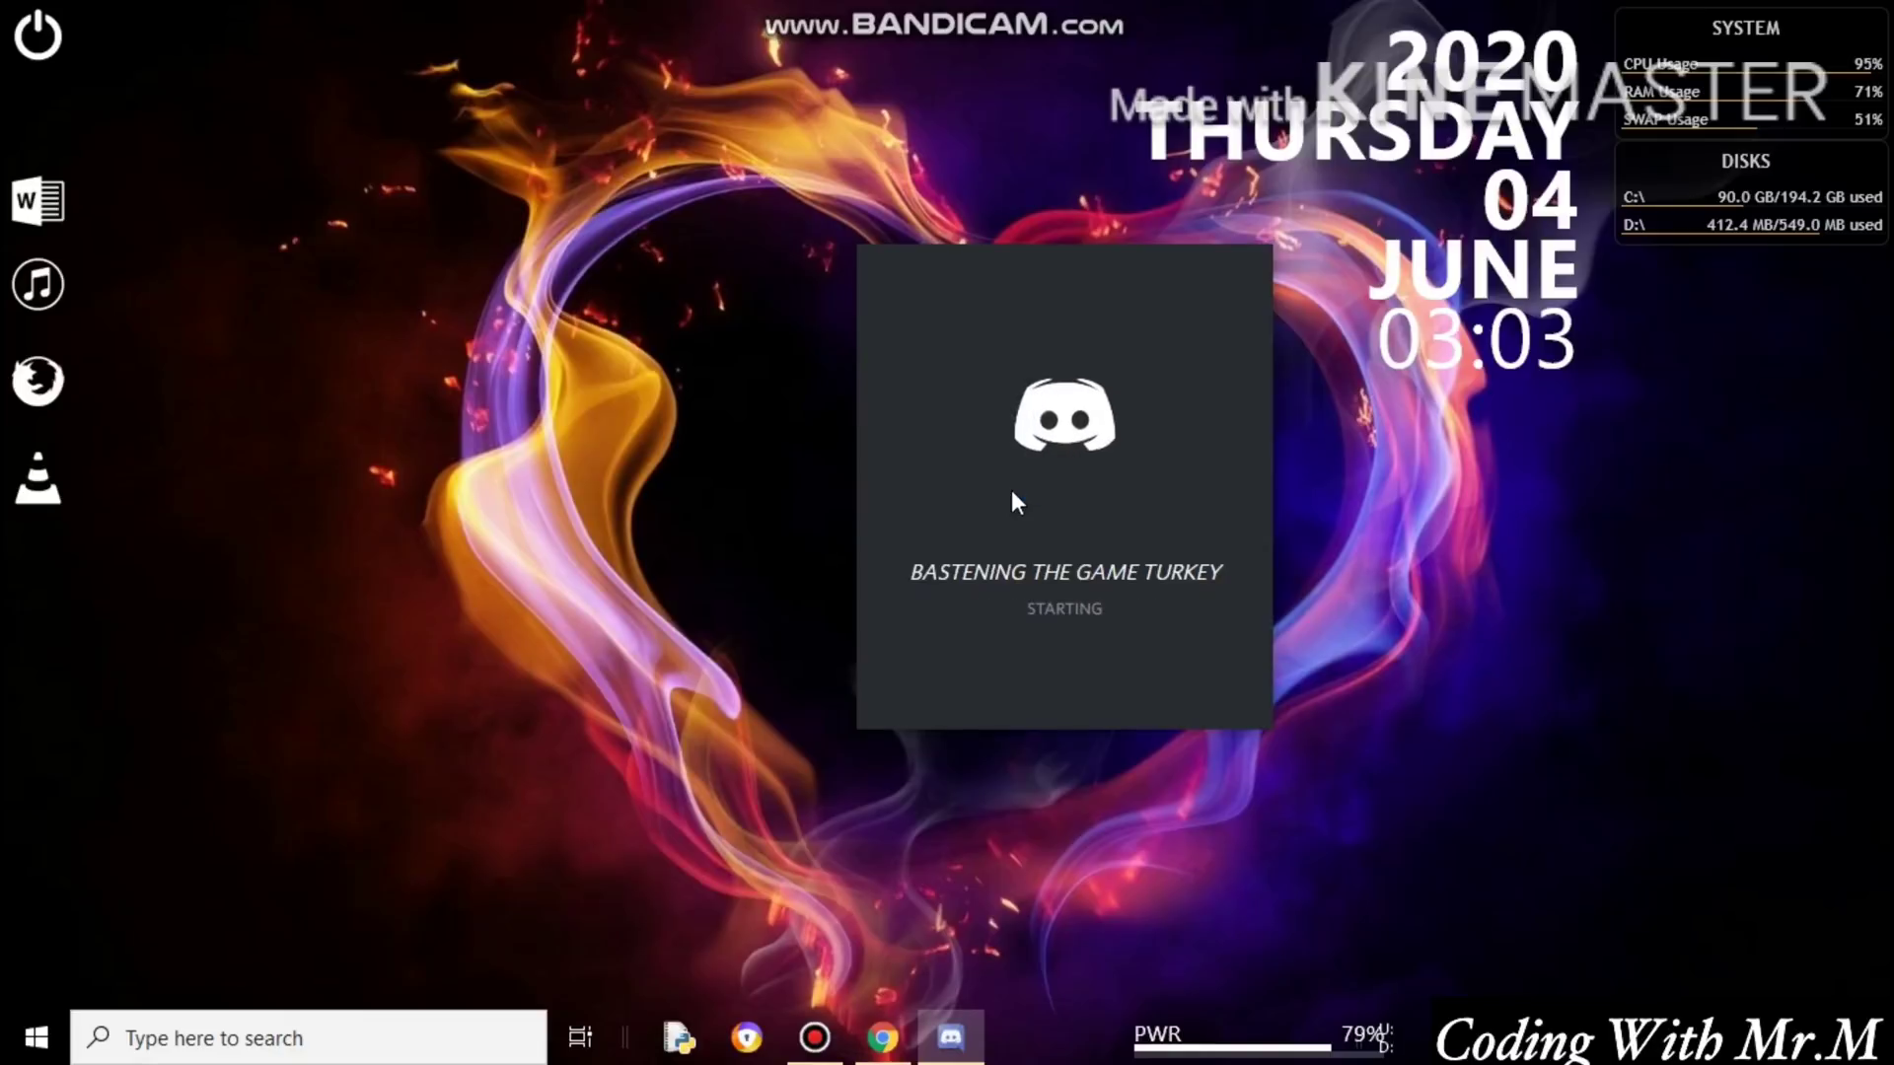
Reposition the Discord startup window, refresh the desktop and bring up the screen recorder.
left_click_drag(1075, 250, 1110, 235)
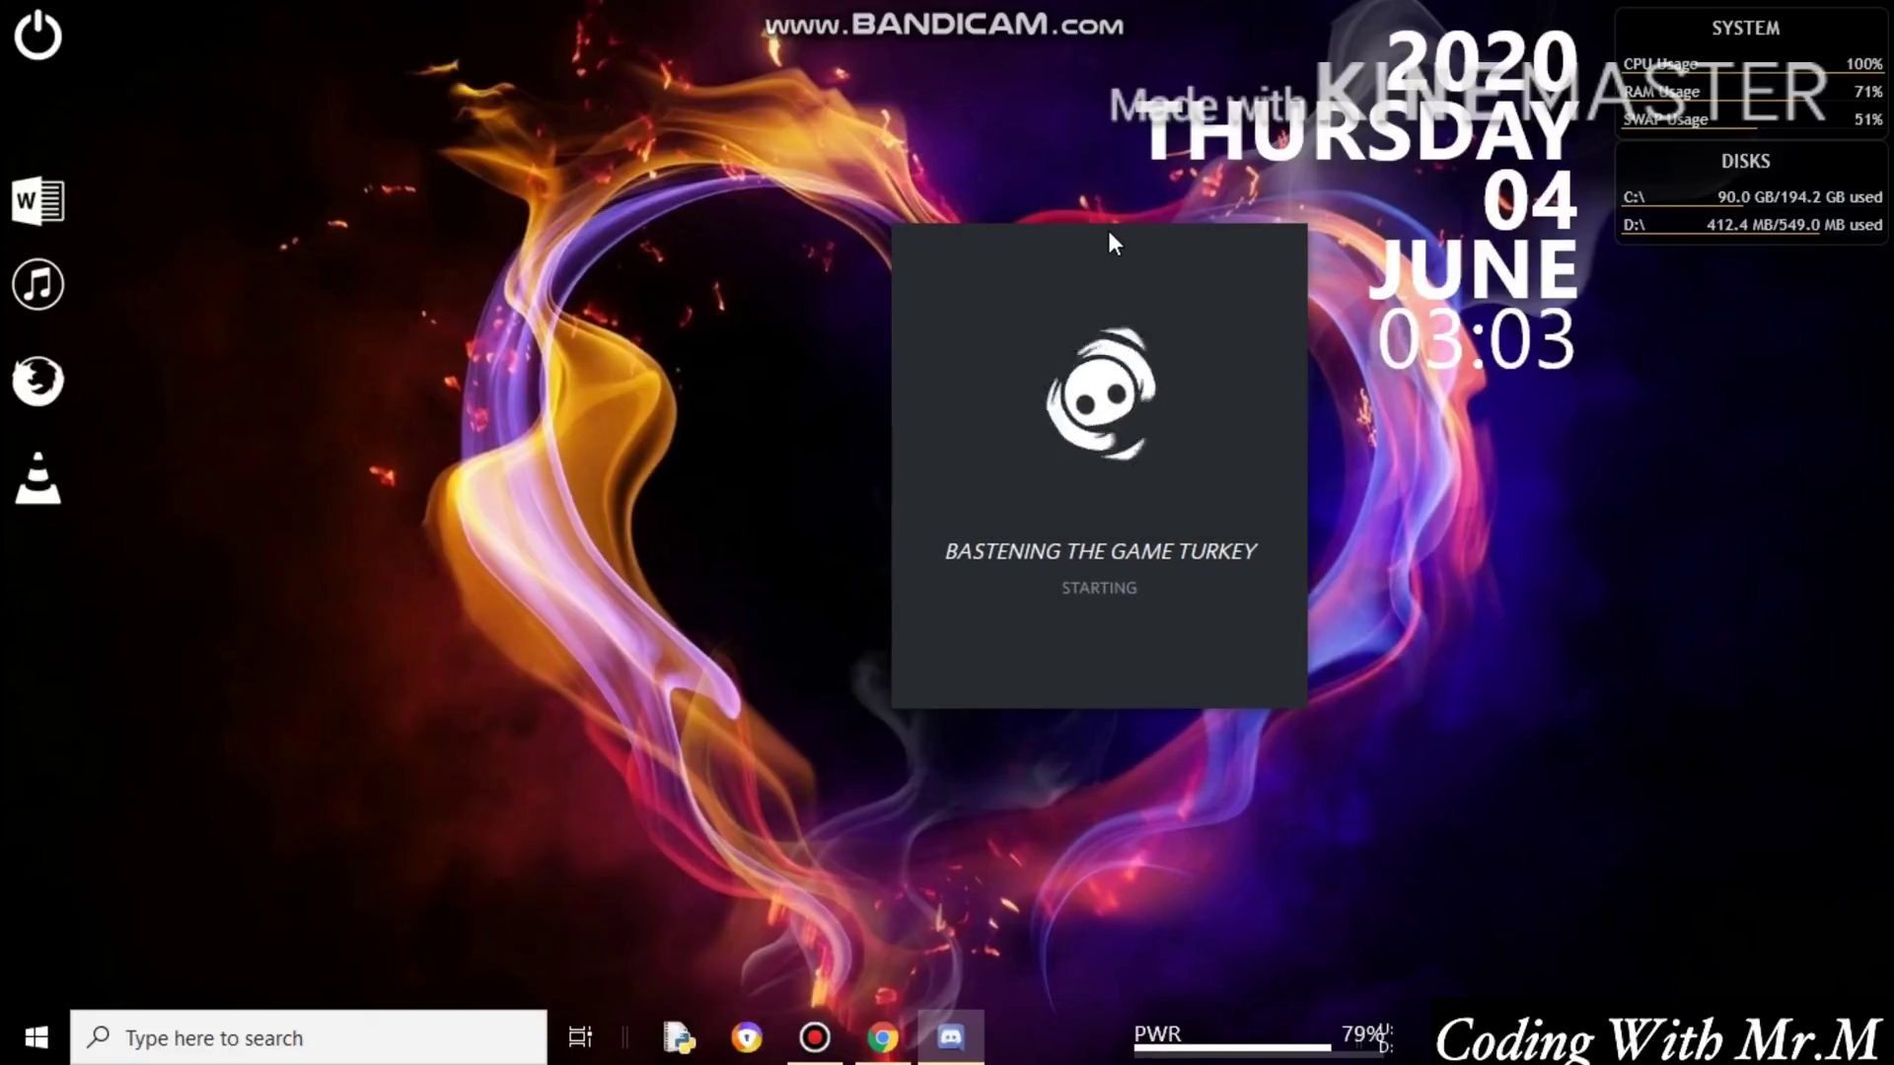
mouse_move(1108, 232)
left_mouse_down()
mouse_move(1084, 254)
mouse_move(1174, 261)
mouse_move(1132, 240)
left_mouse_up()
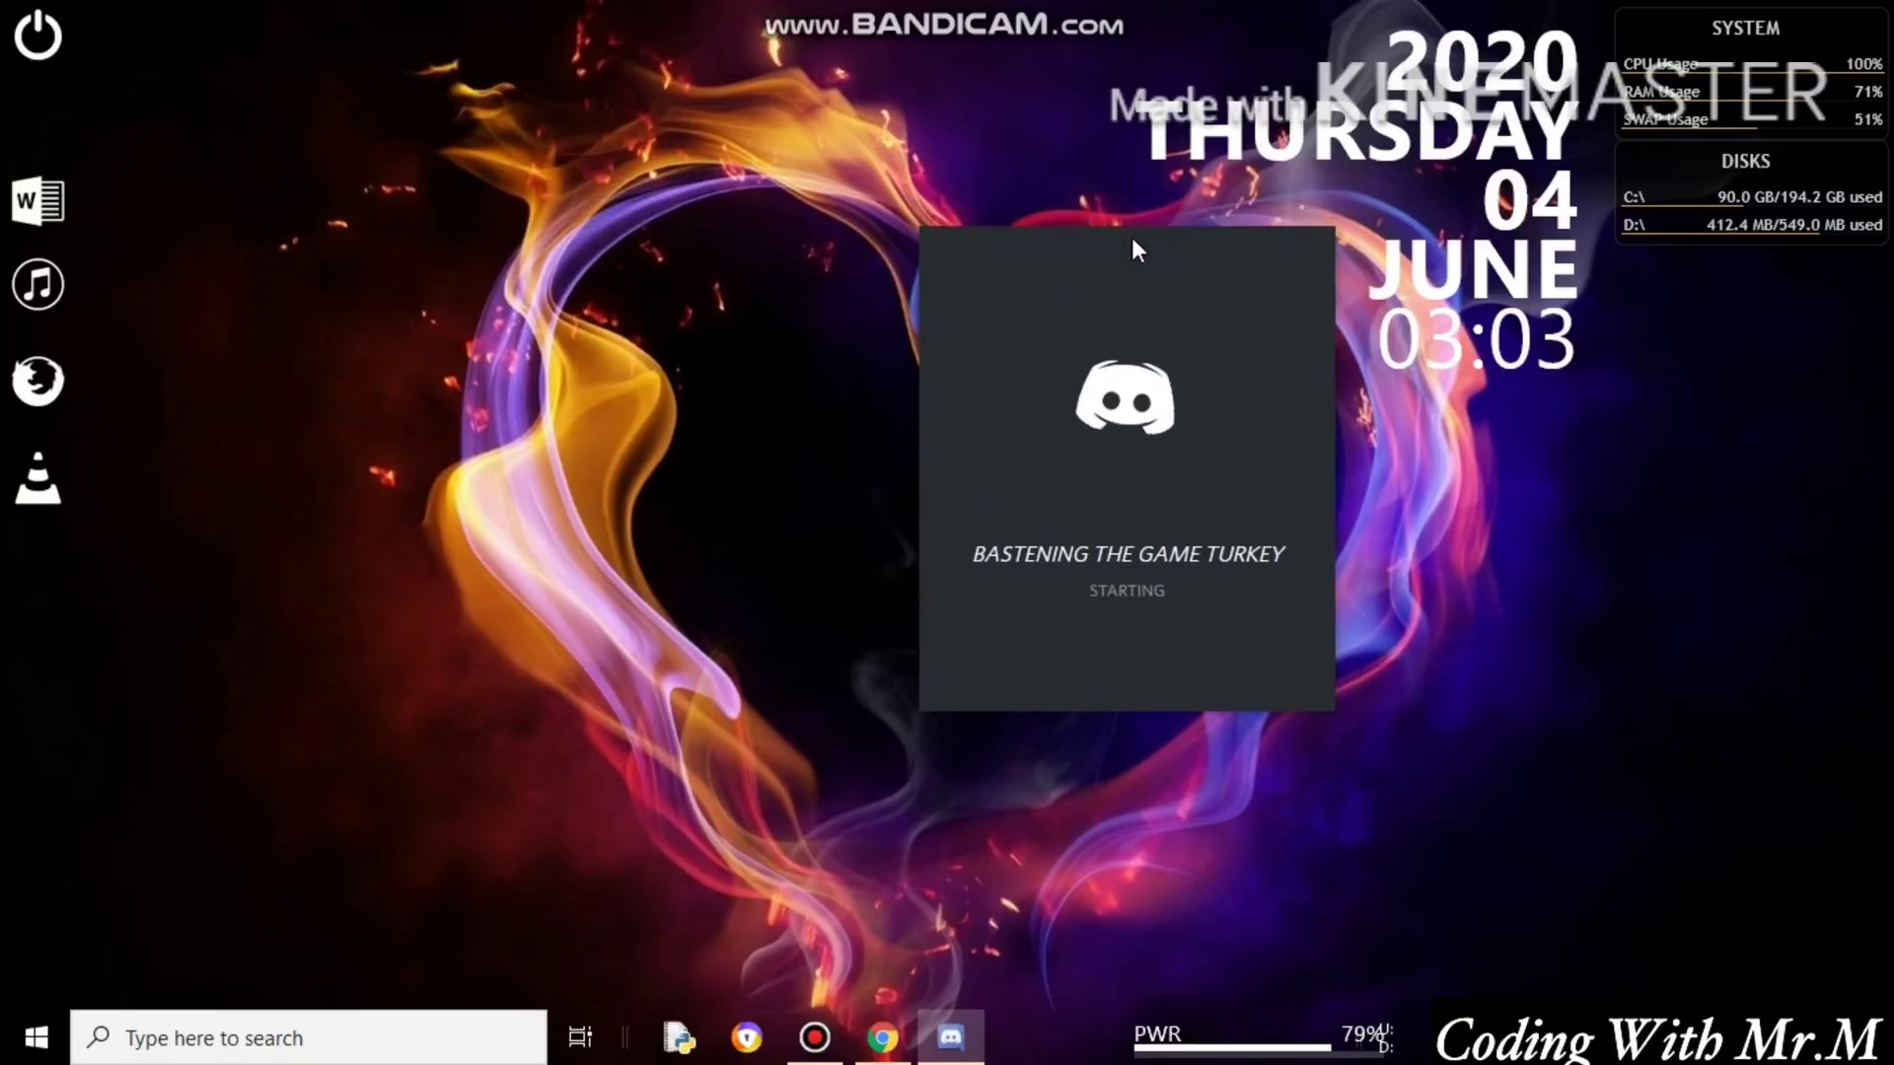
right_click(589, 46)
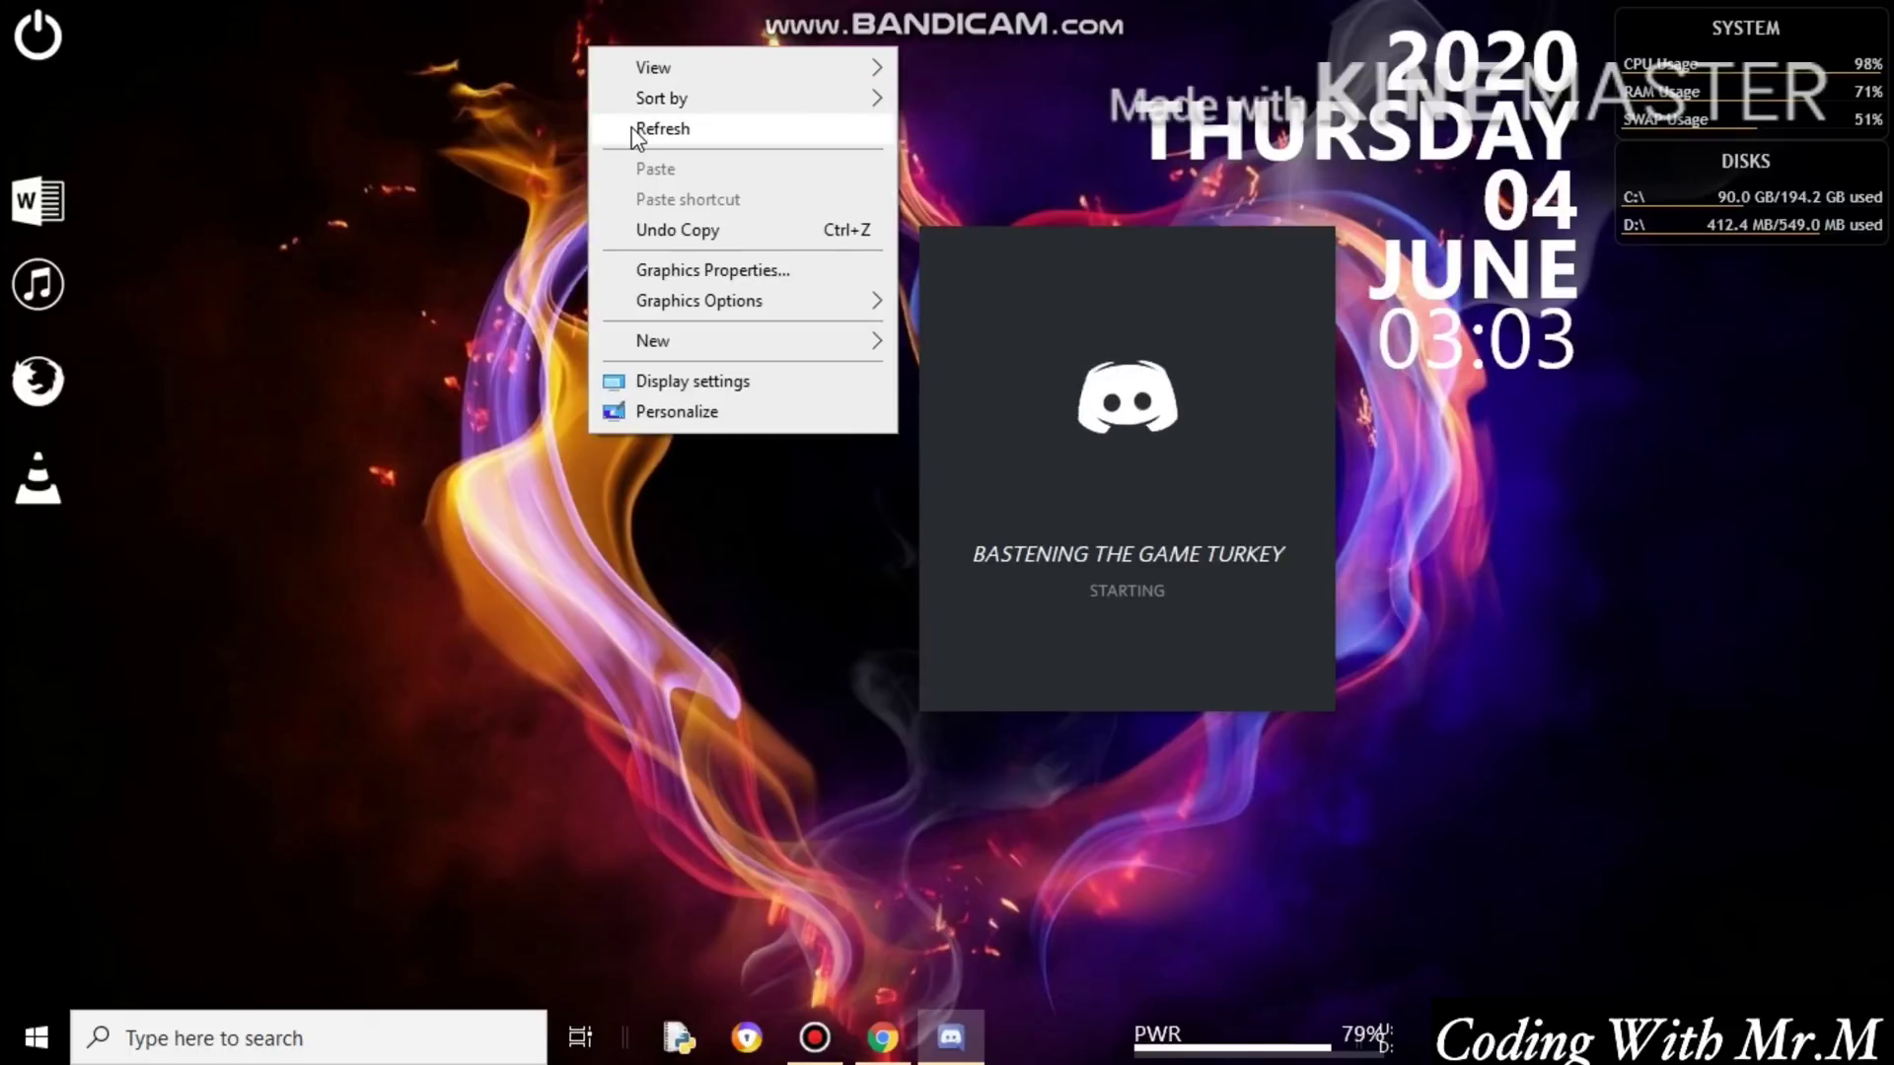
left_click(632, 126)
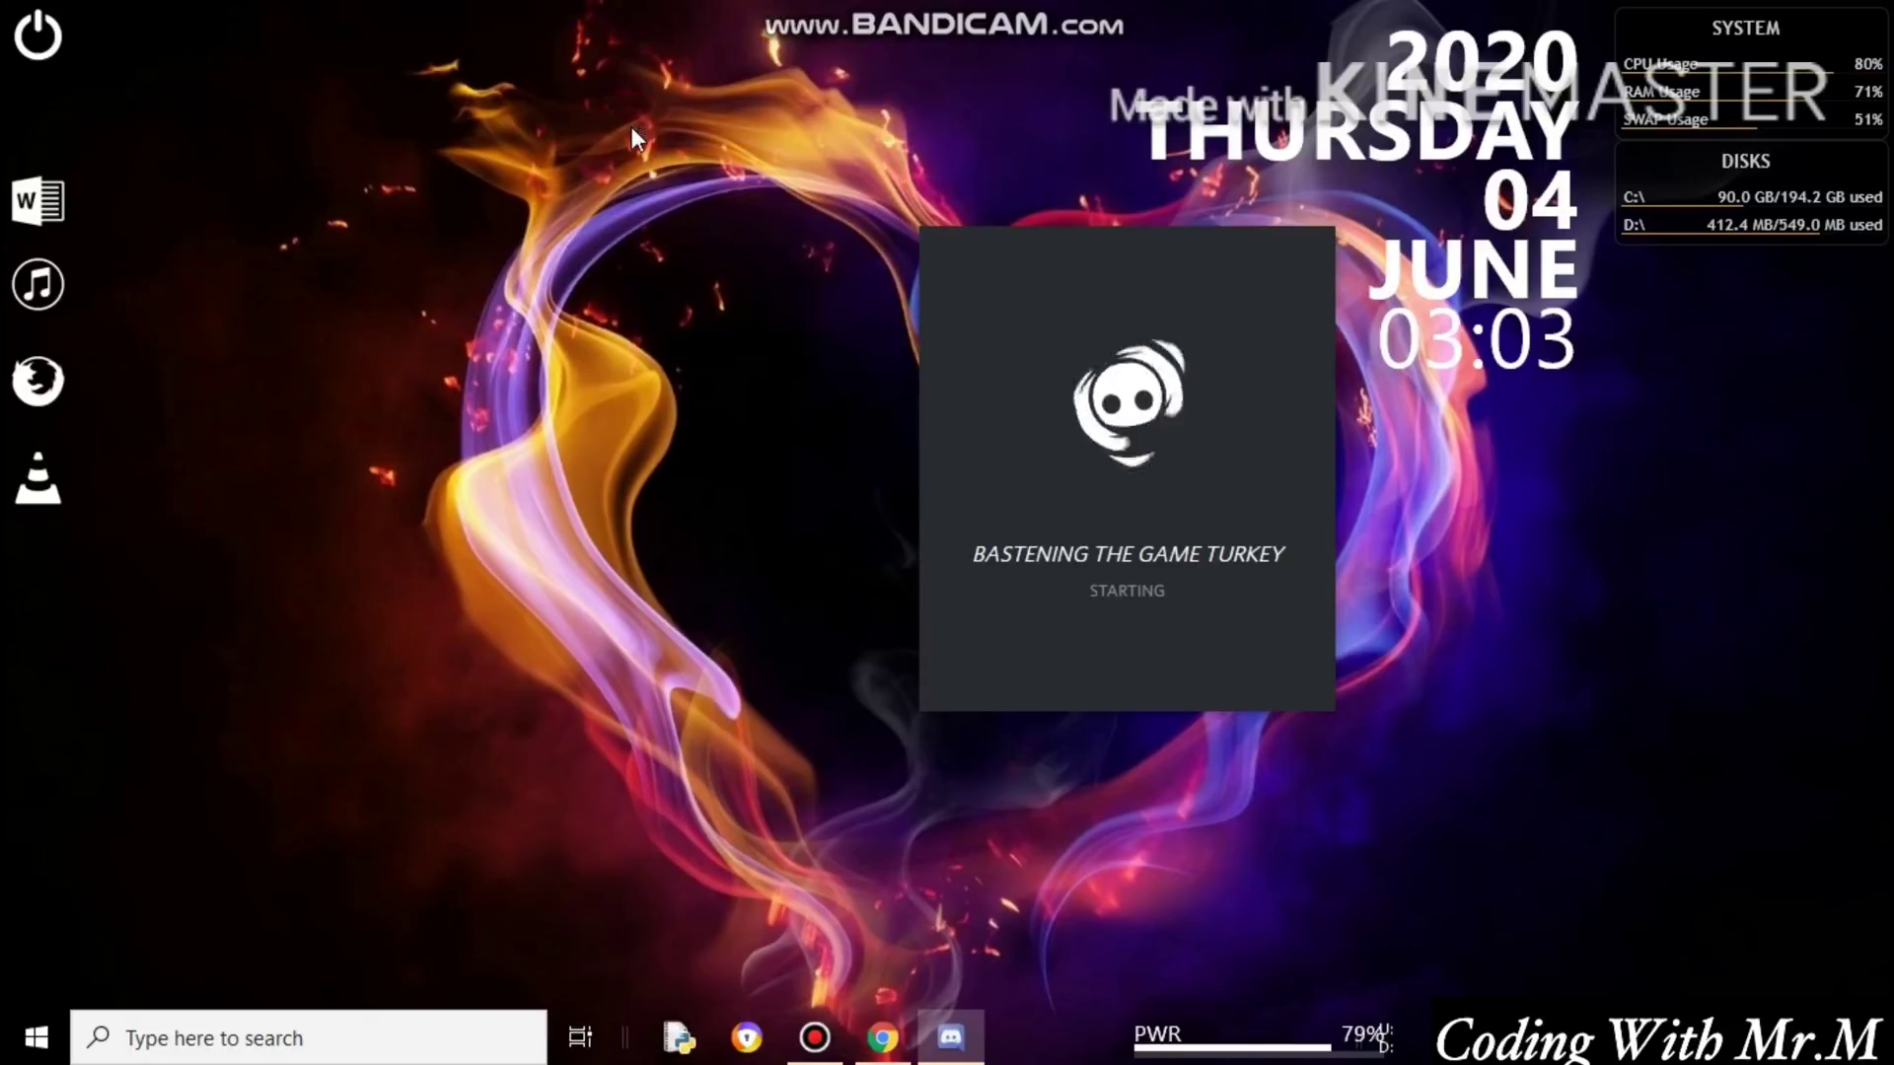
left_click(818, 1038)
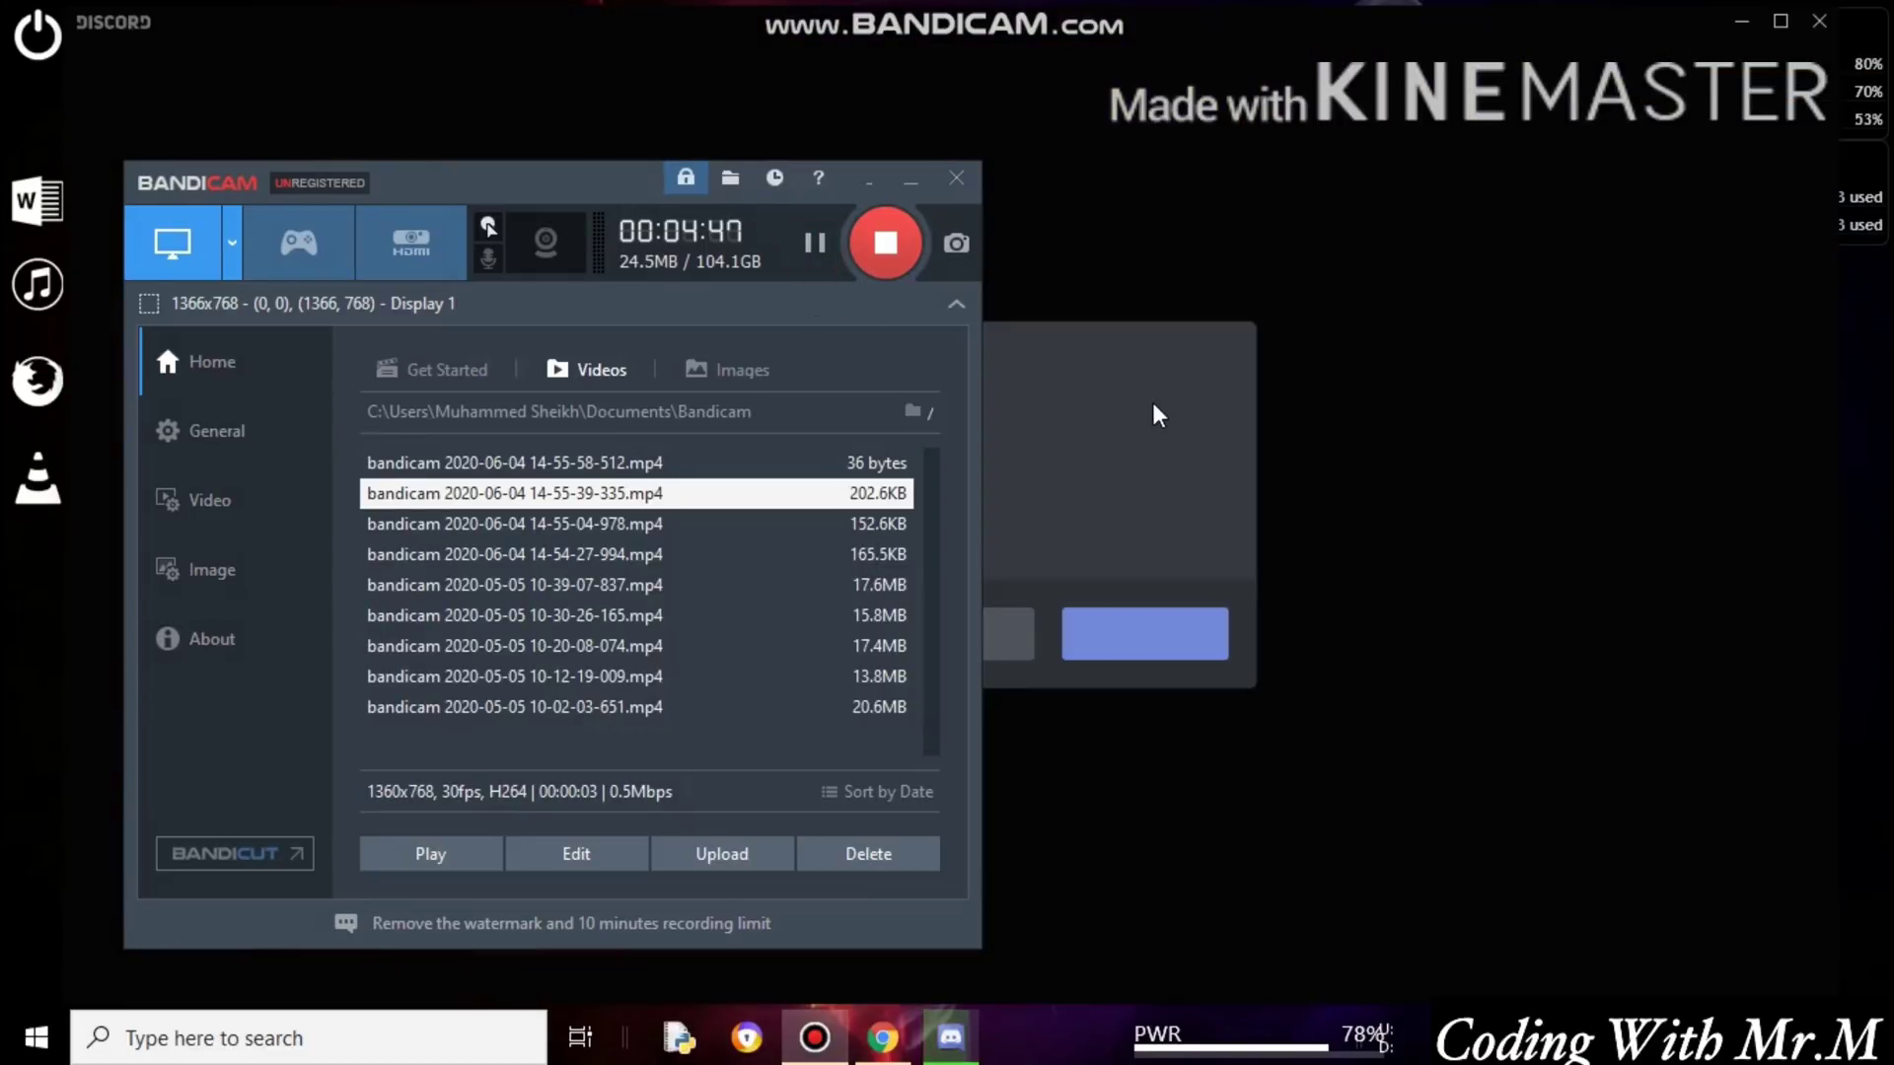
Keep the current audio output device when Discord detects a new one.
left_click(1151, 399)
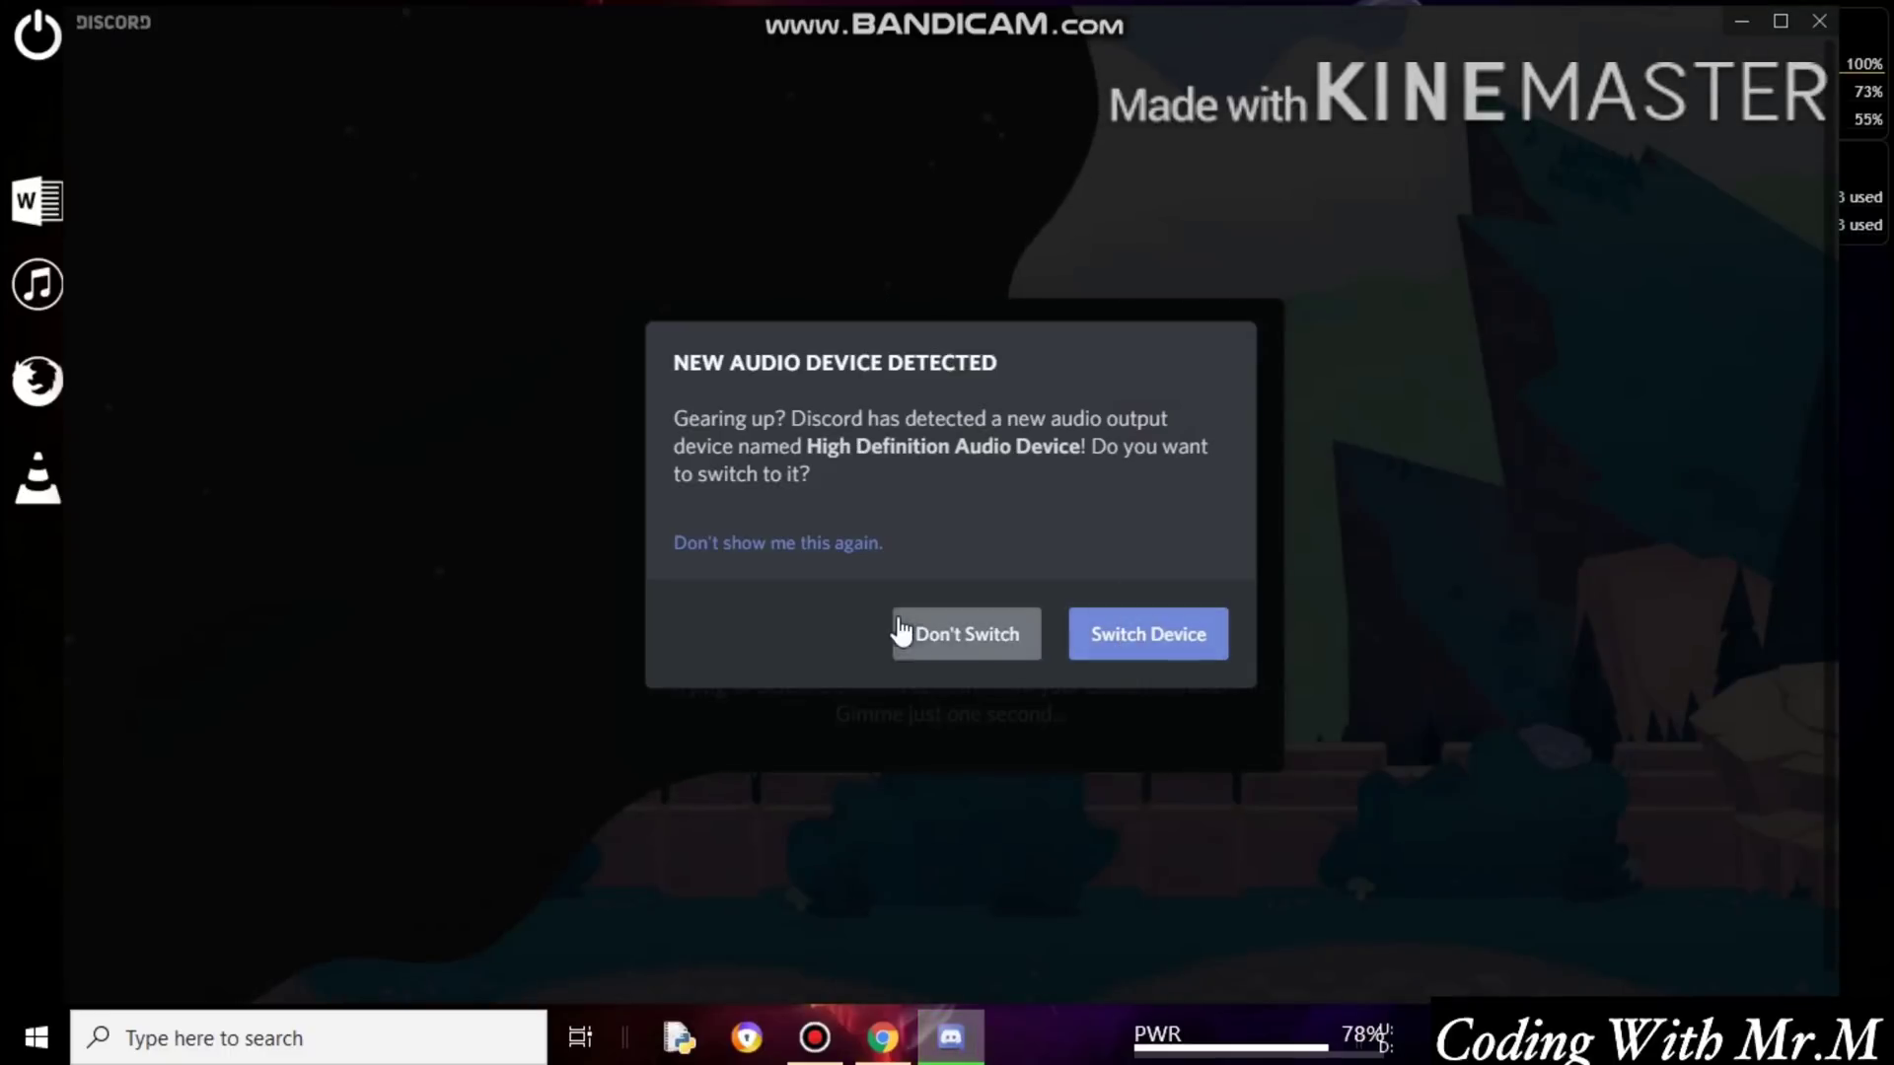
left_click(964, 639)
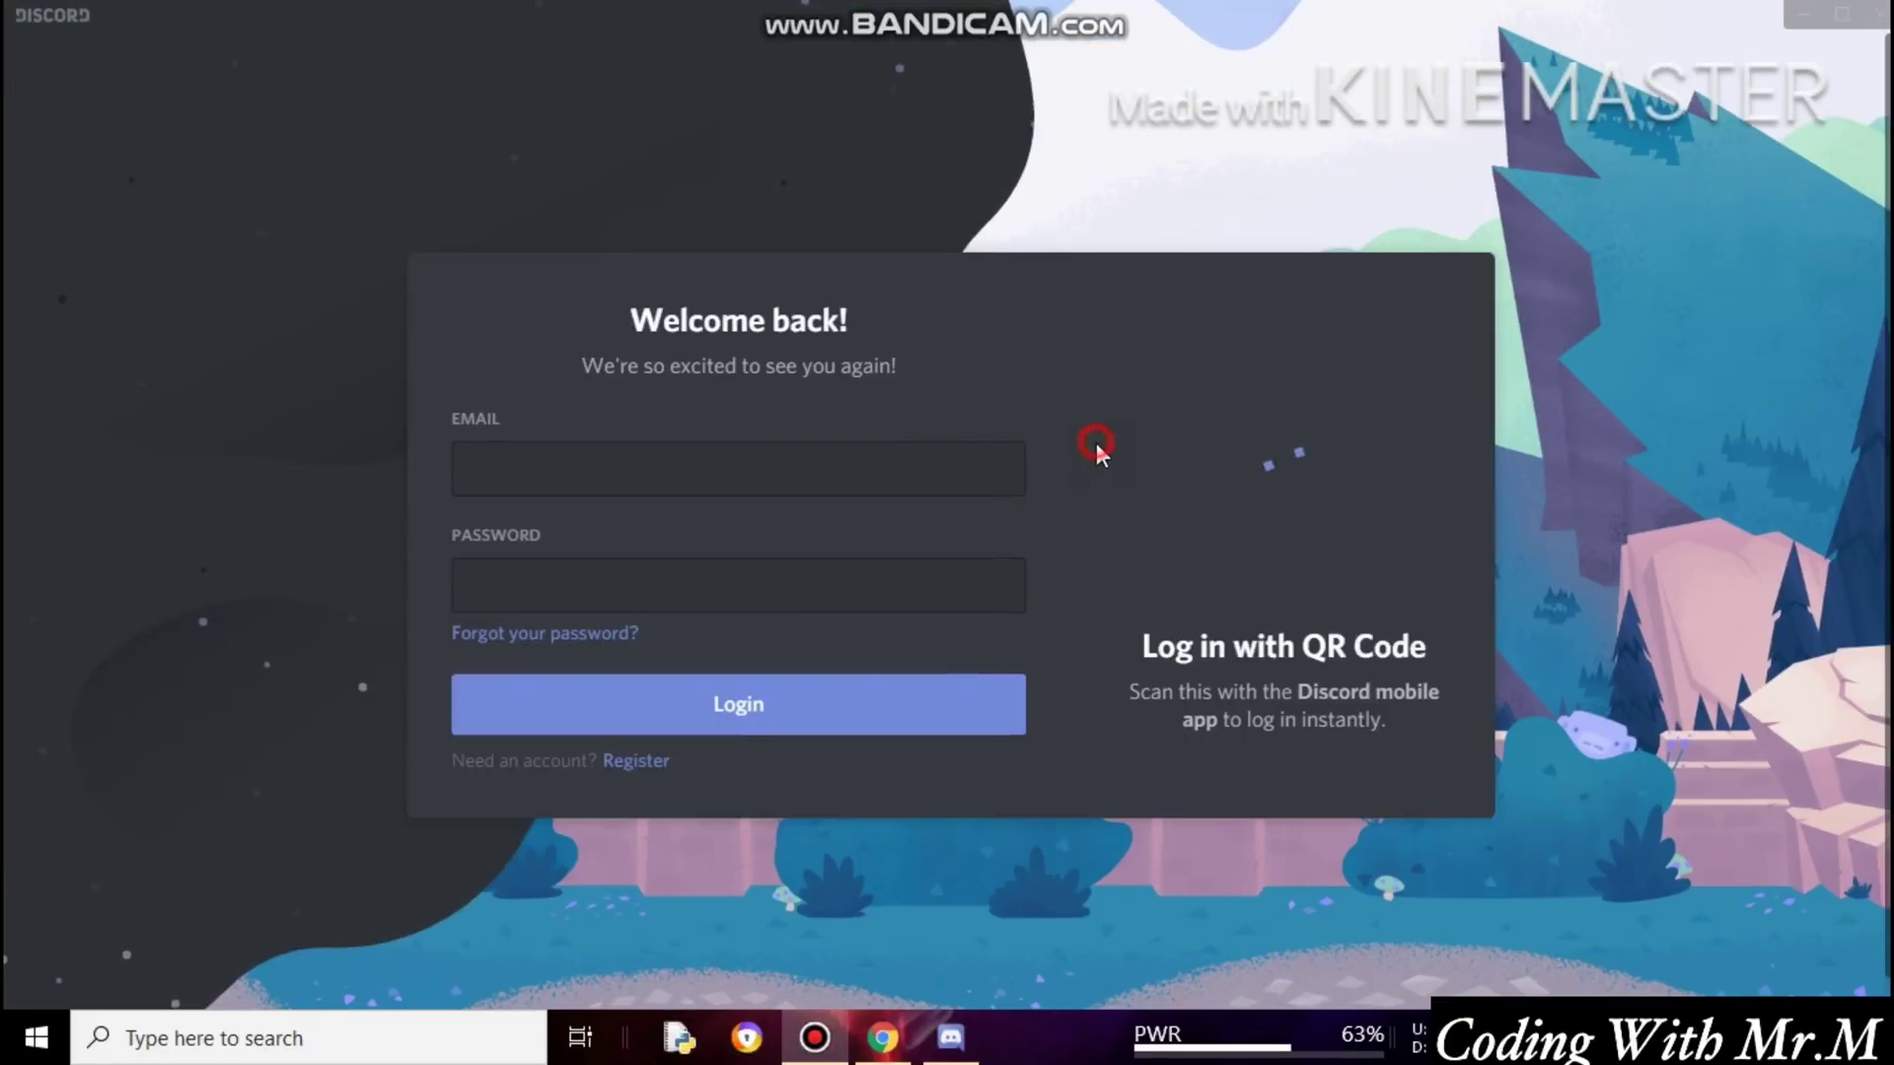
left_click(951, 1043)
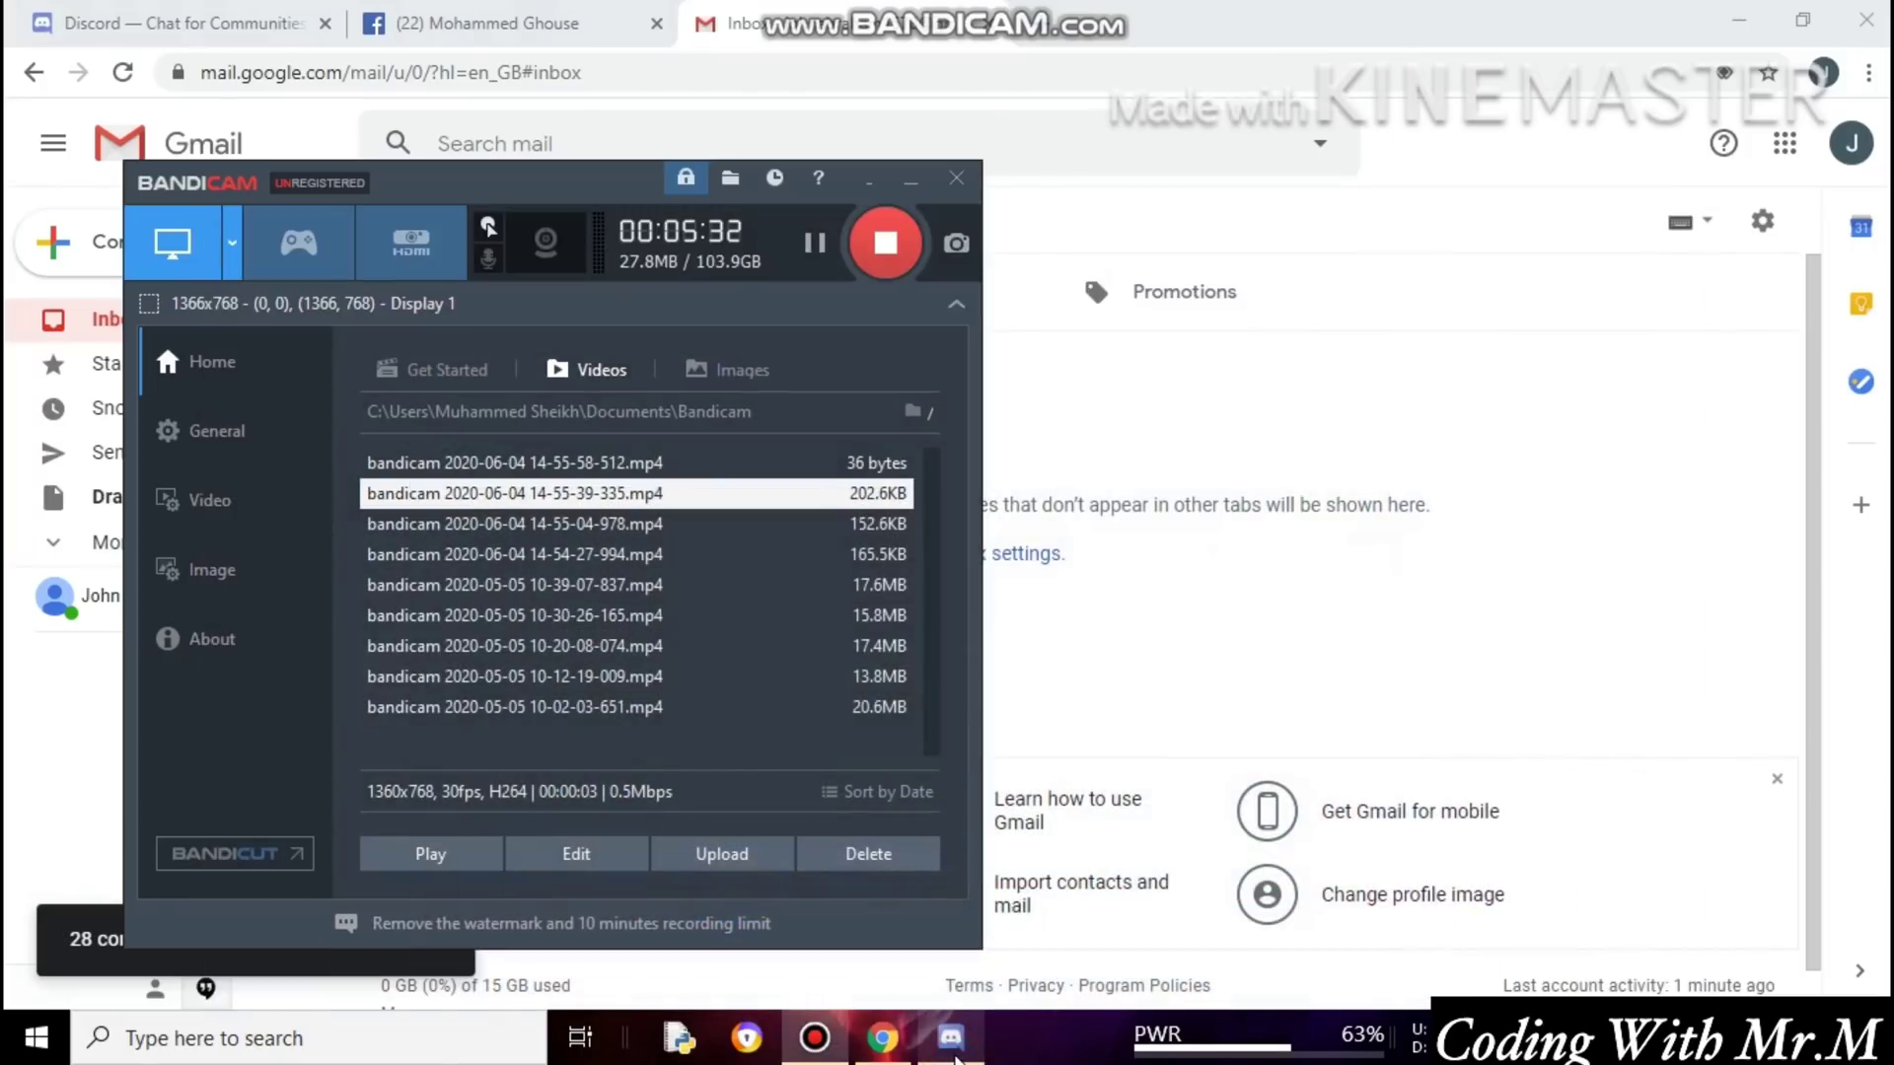
left_click(951, 1043)
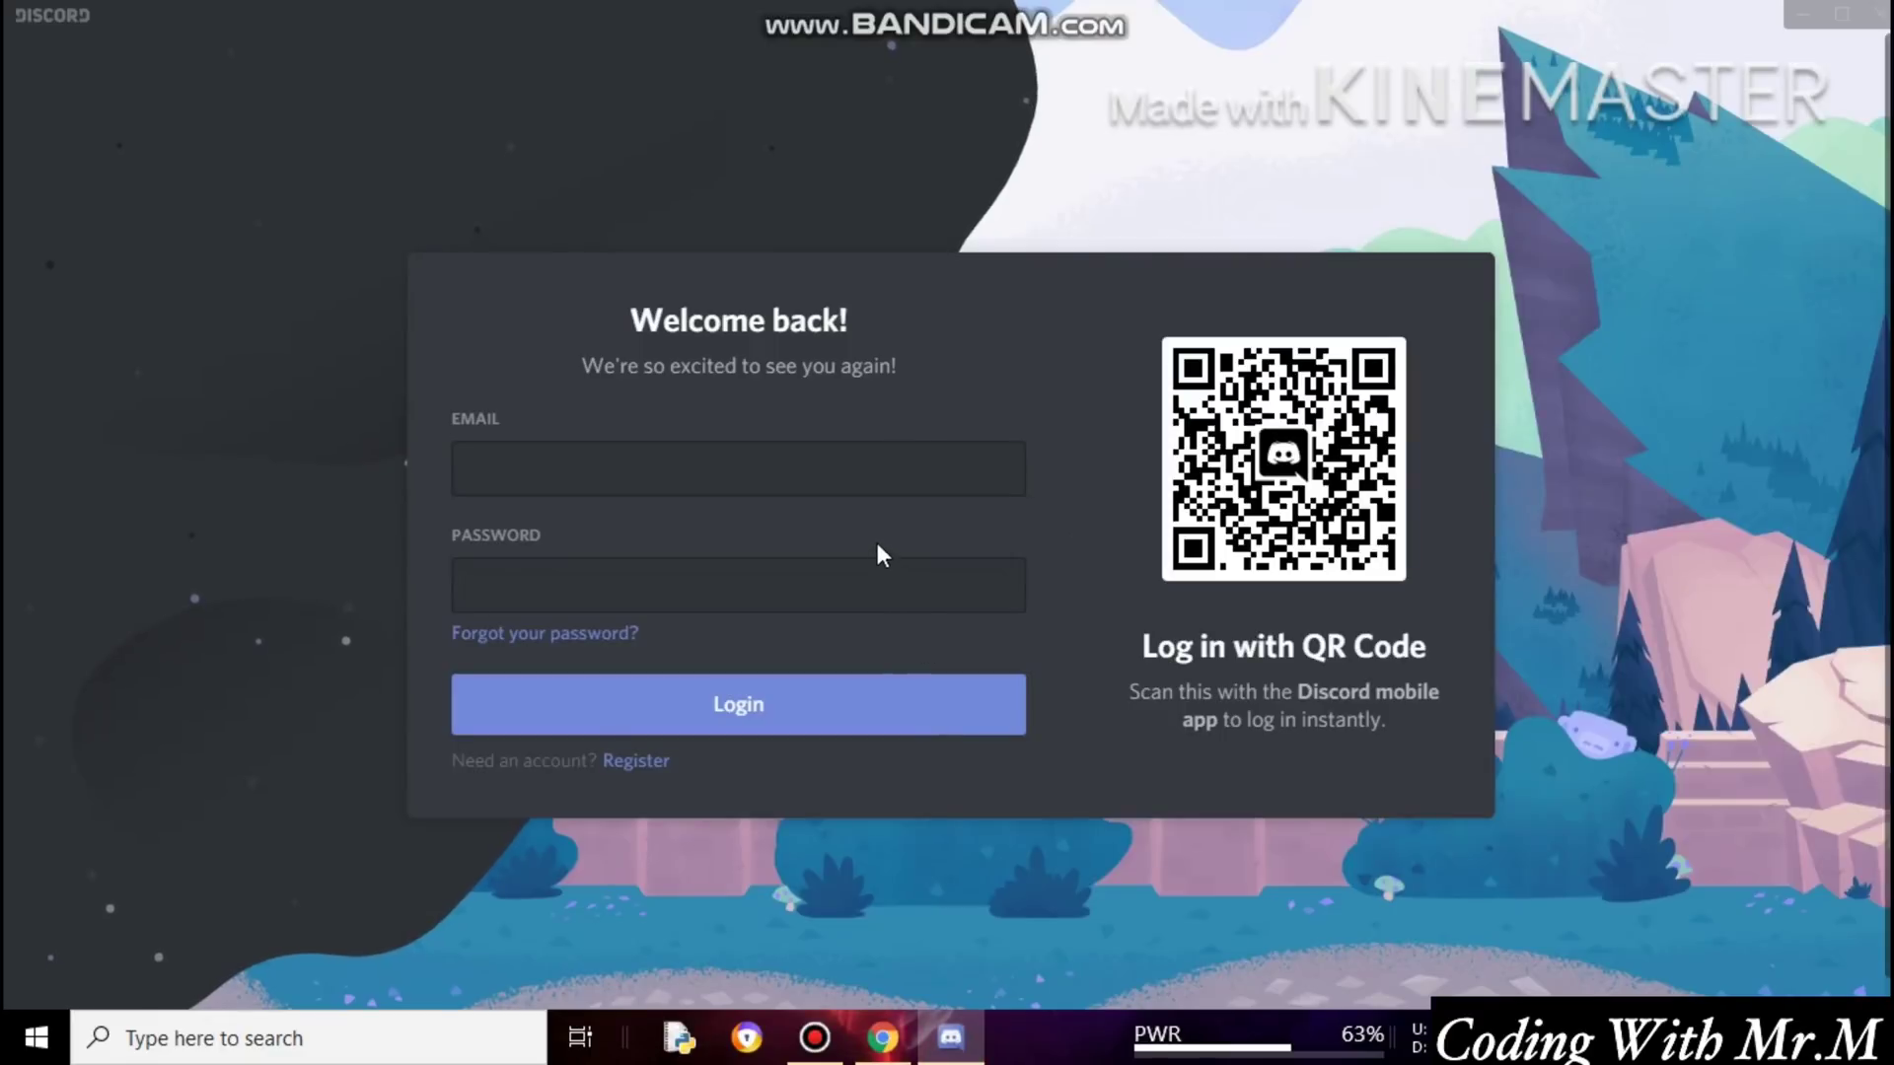
Leave the Welcome back login form and open Discord's Create an account form.
left_click(889, 458)
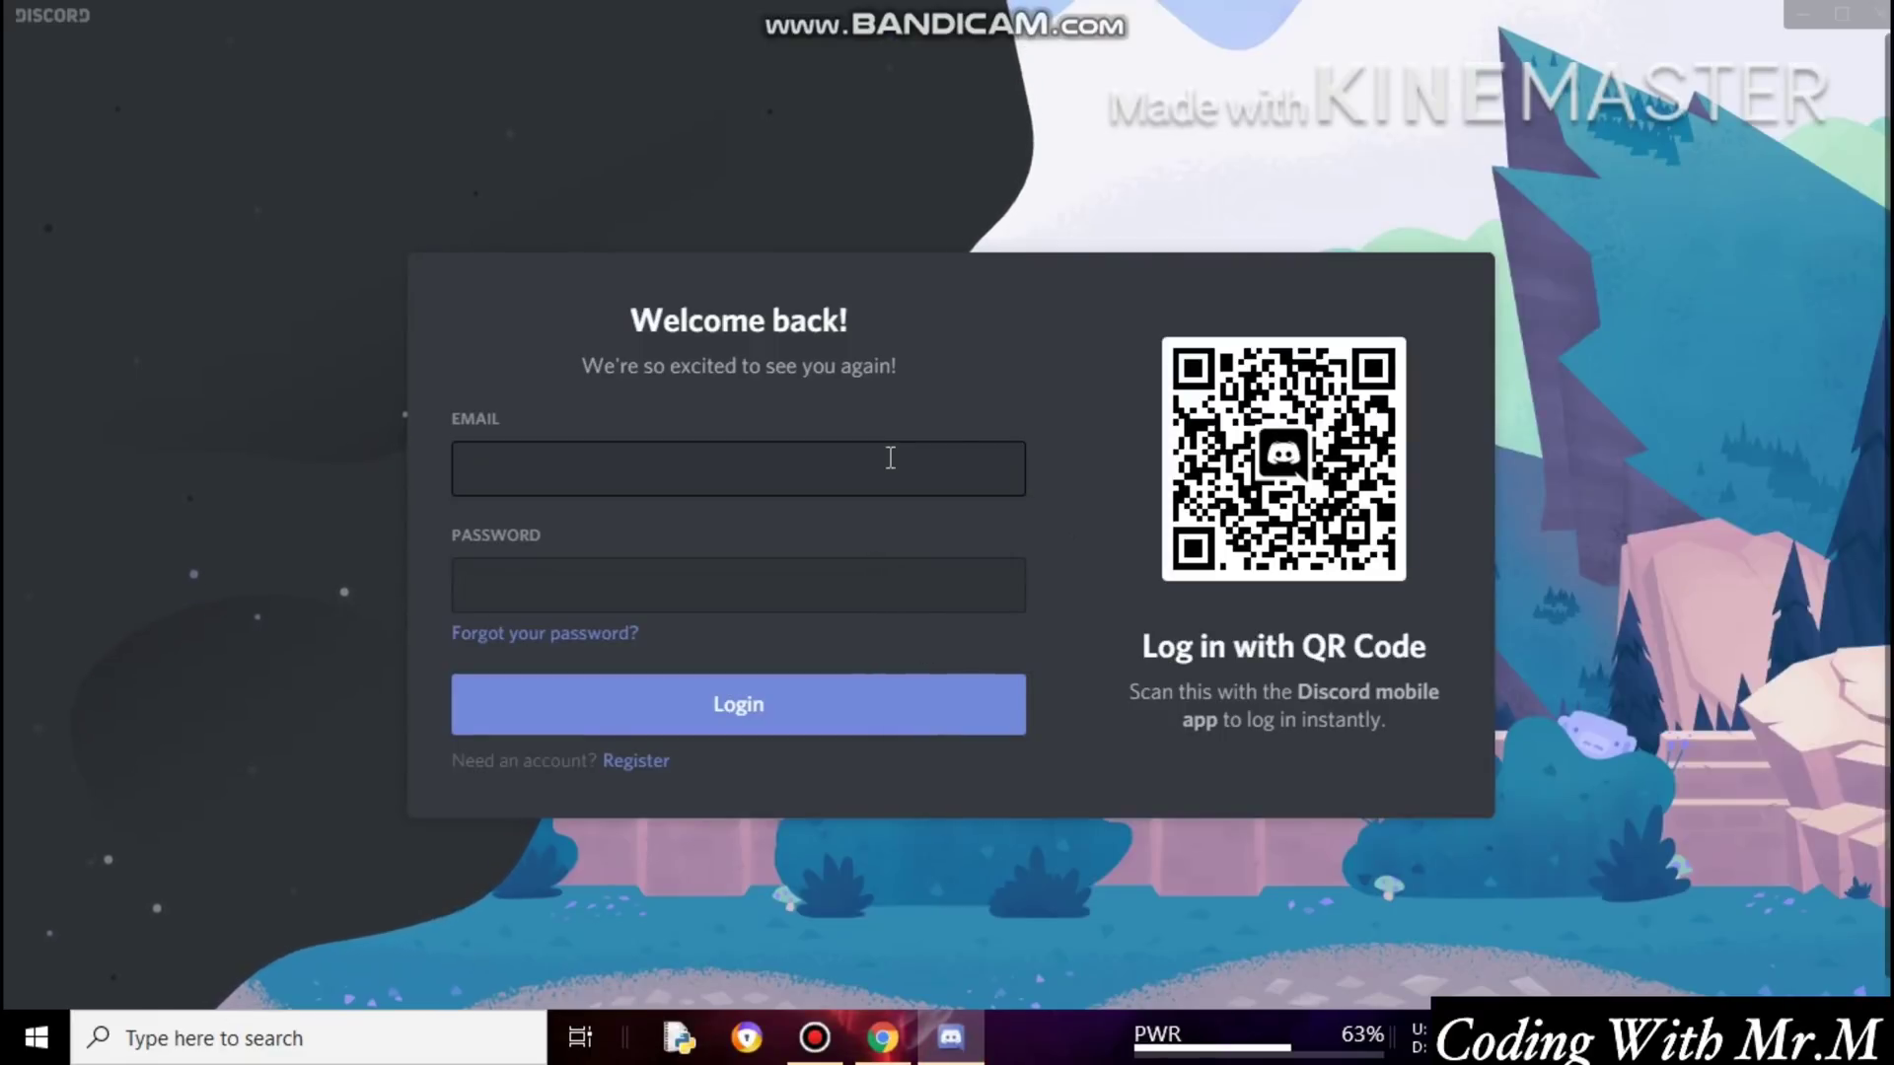
left_click(888, 458)
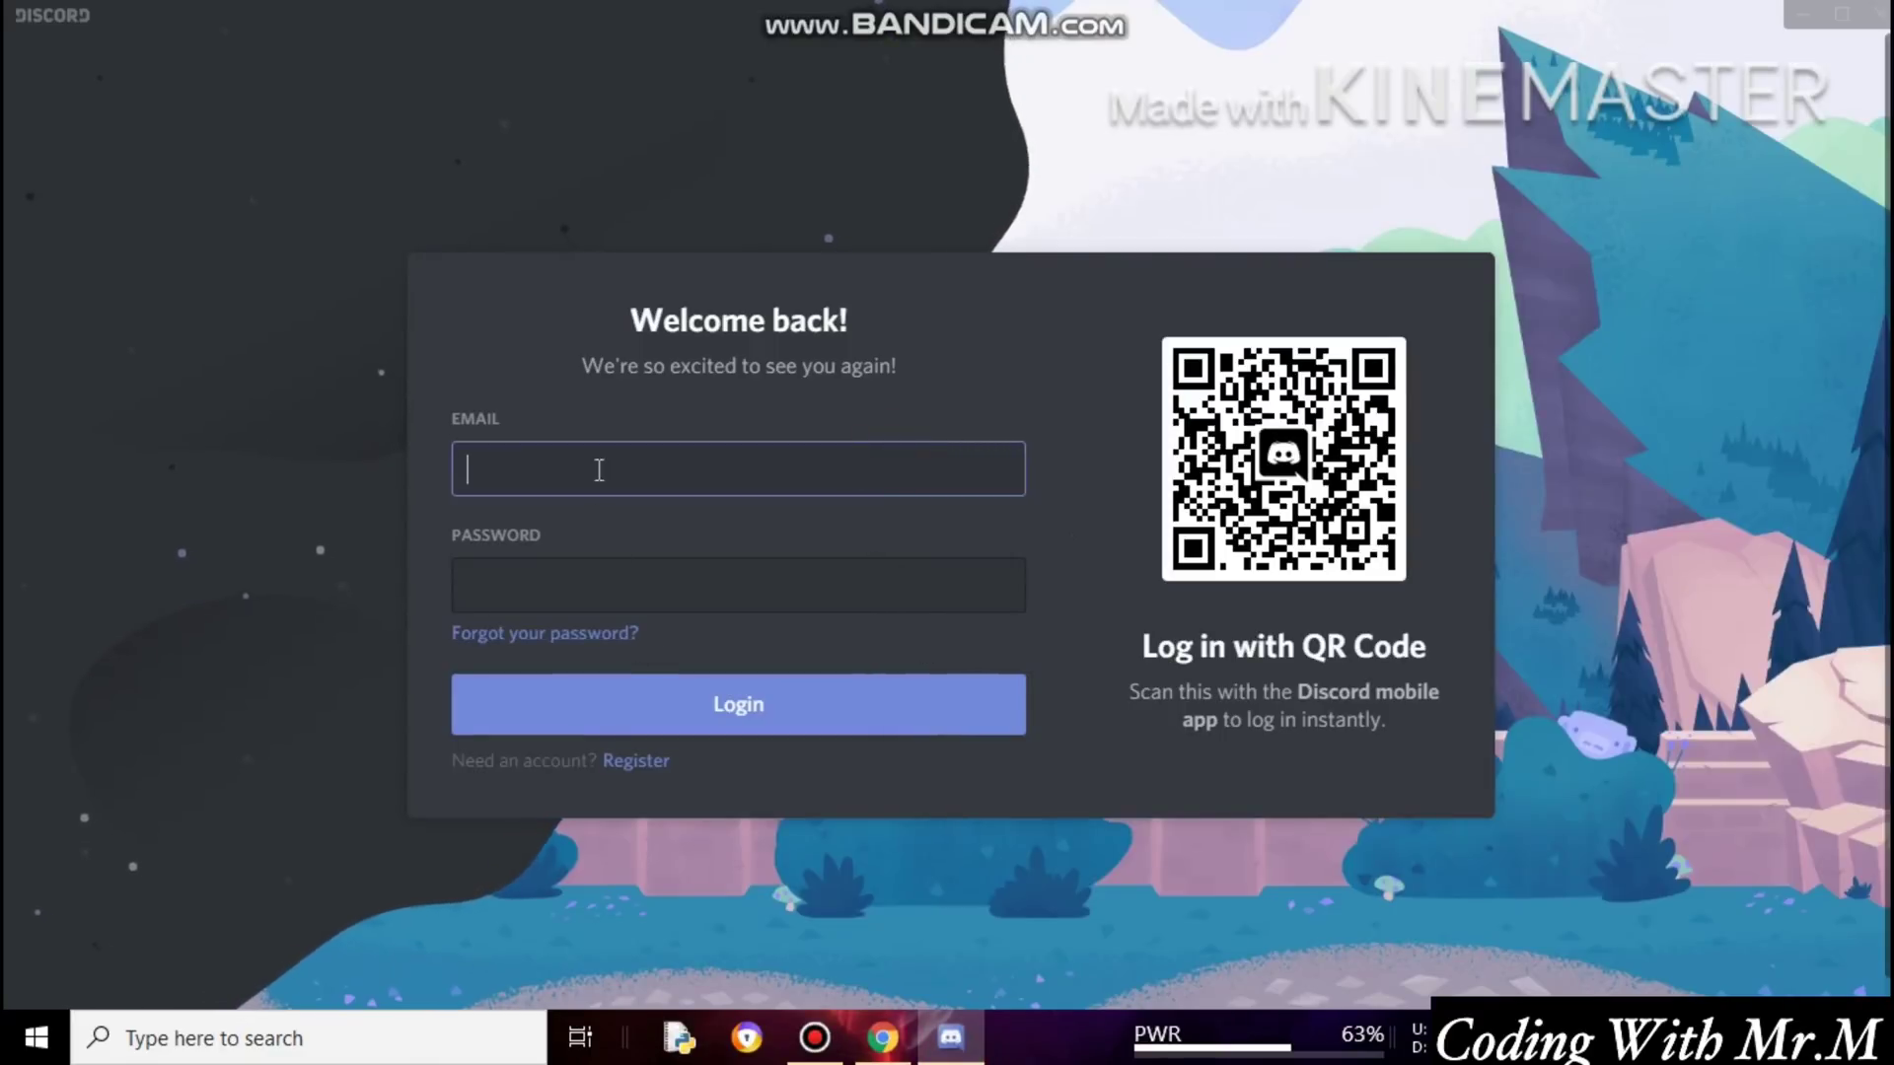
left_click(605, 580)
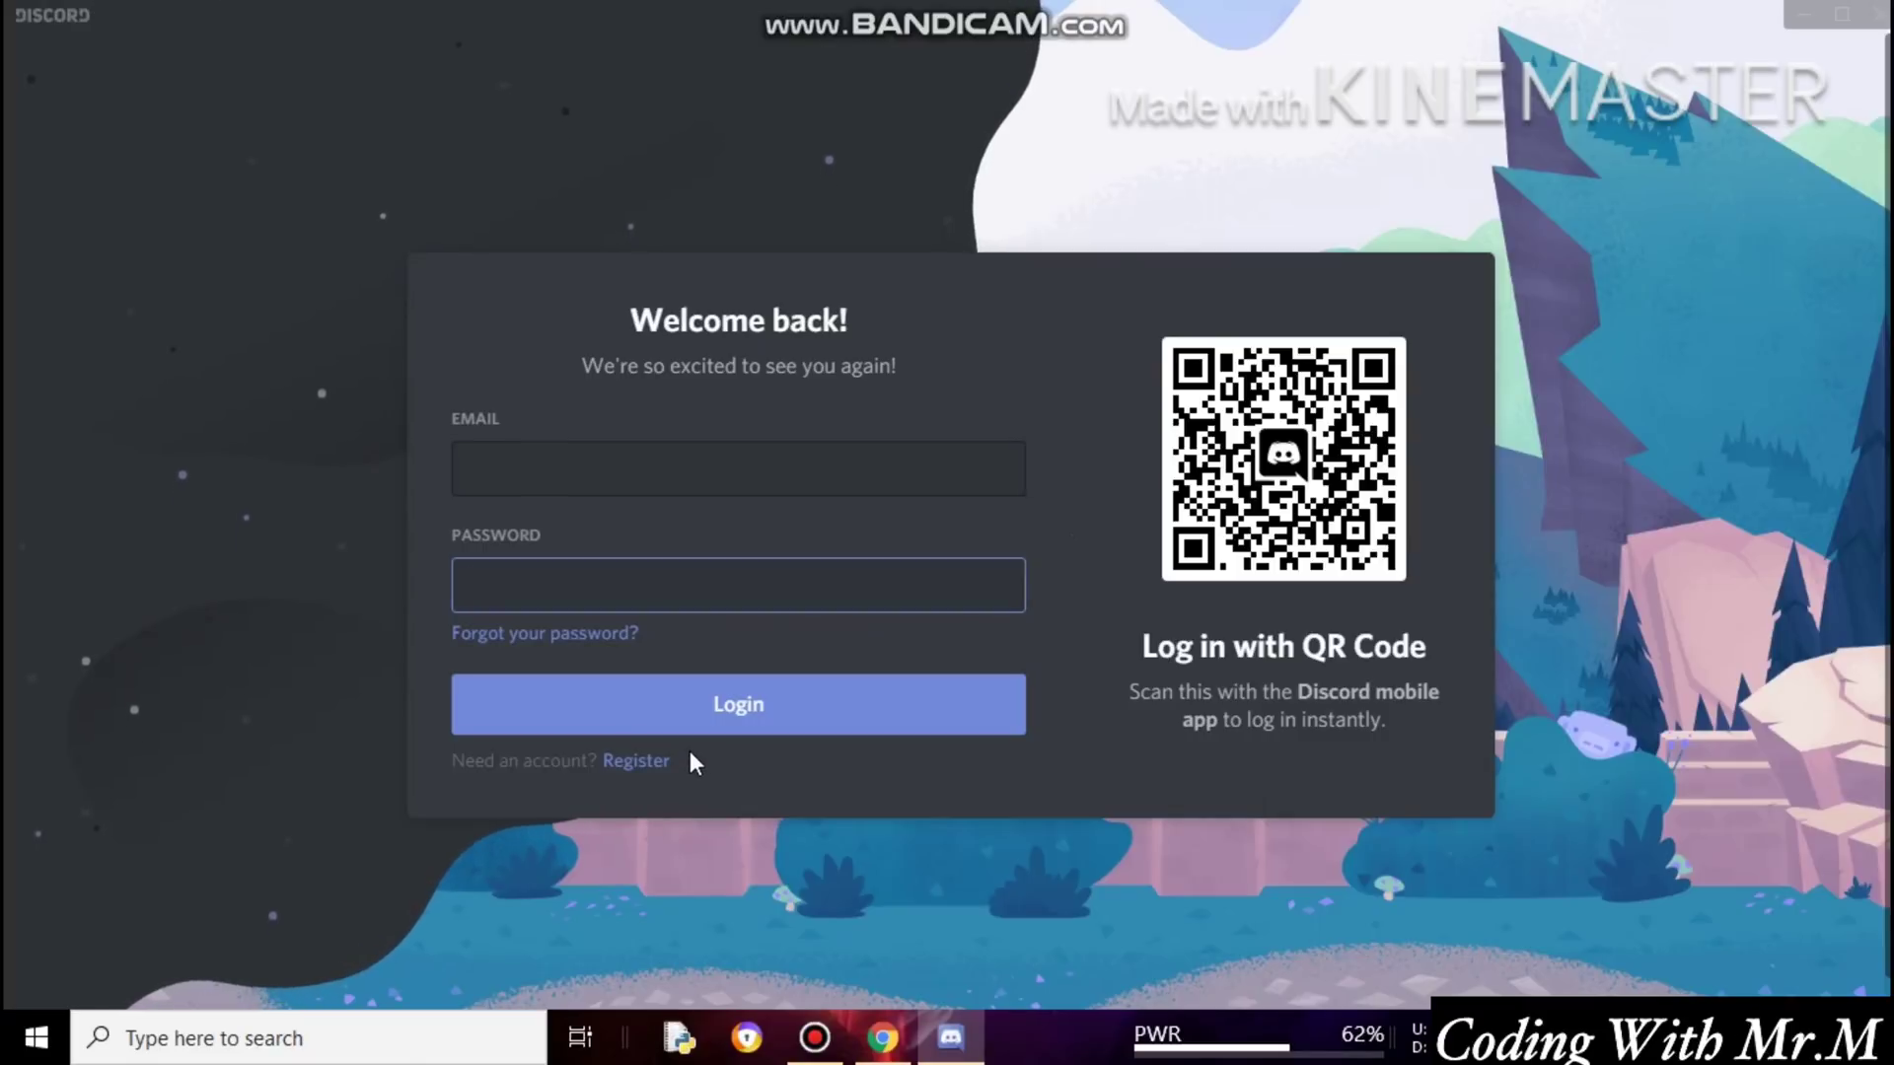
left_click(651, 762)
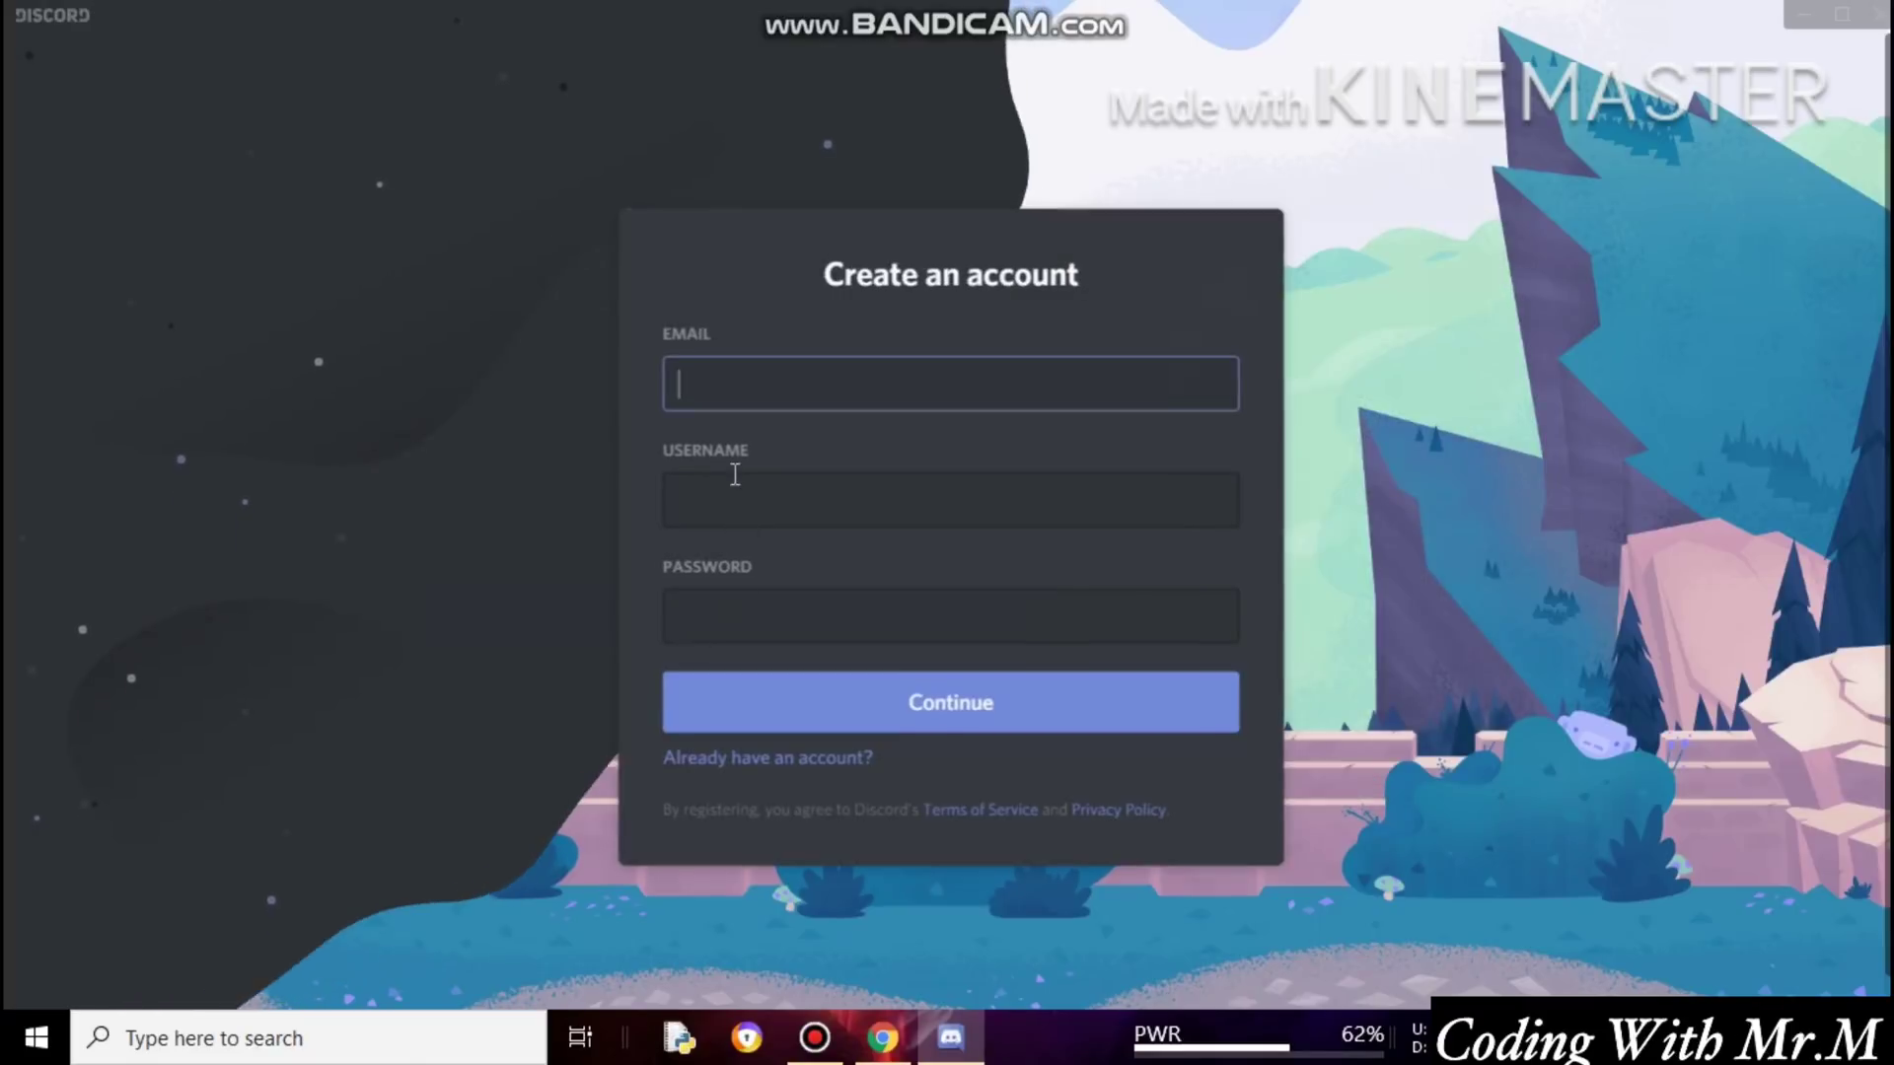
Enter the account e-mail in the registration form, then show the Facebook profile tab in Chrome.
left_click(756, 389)
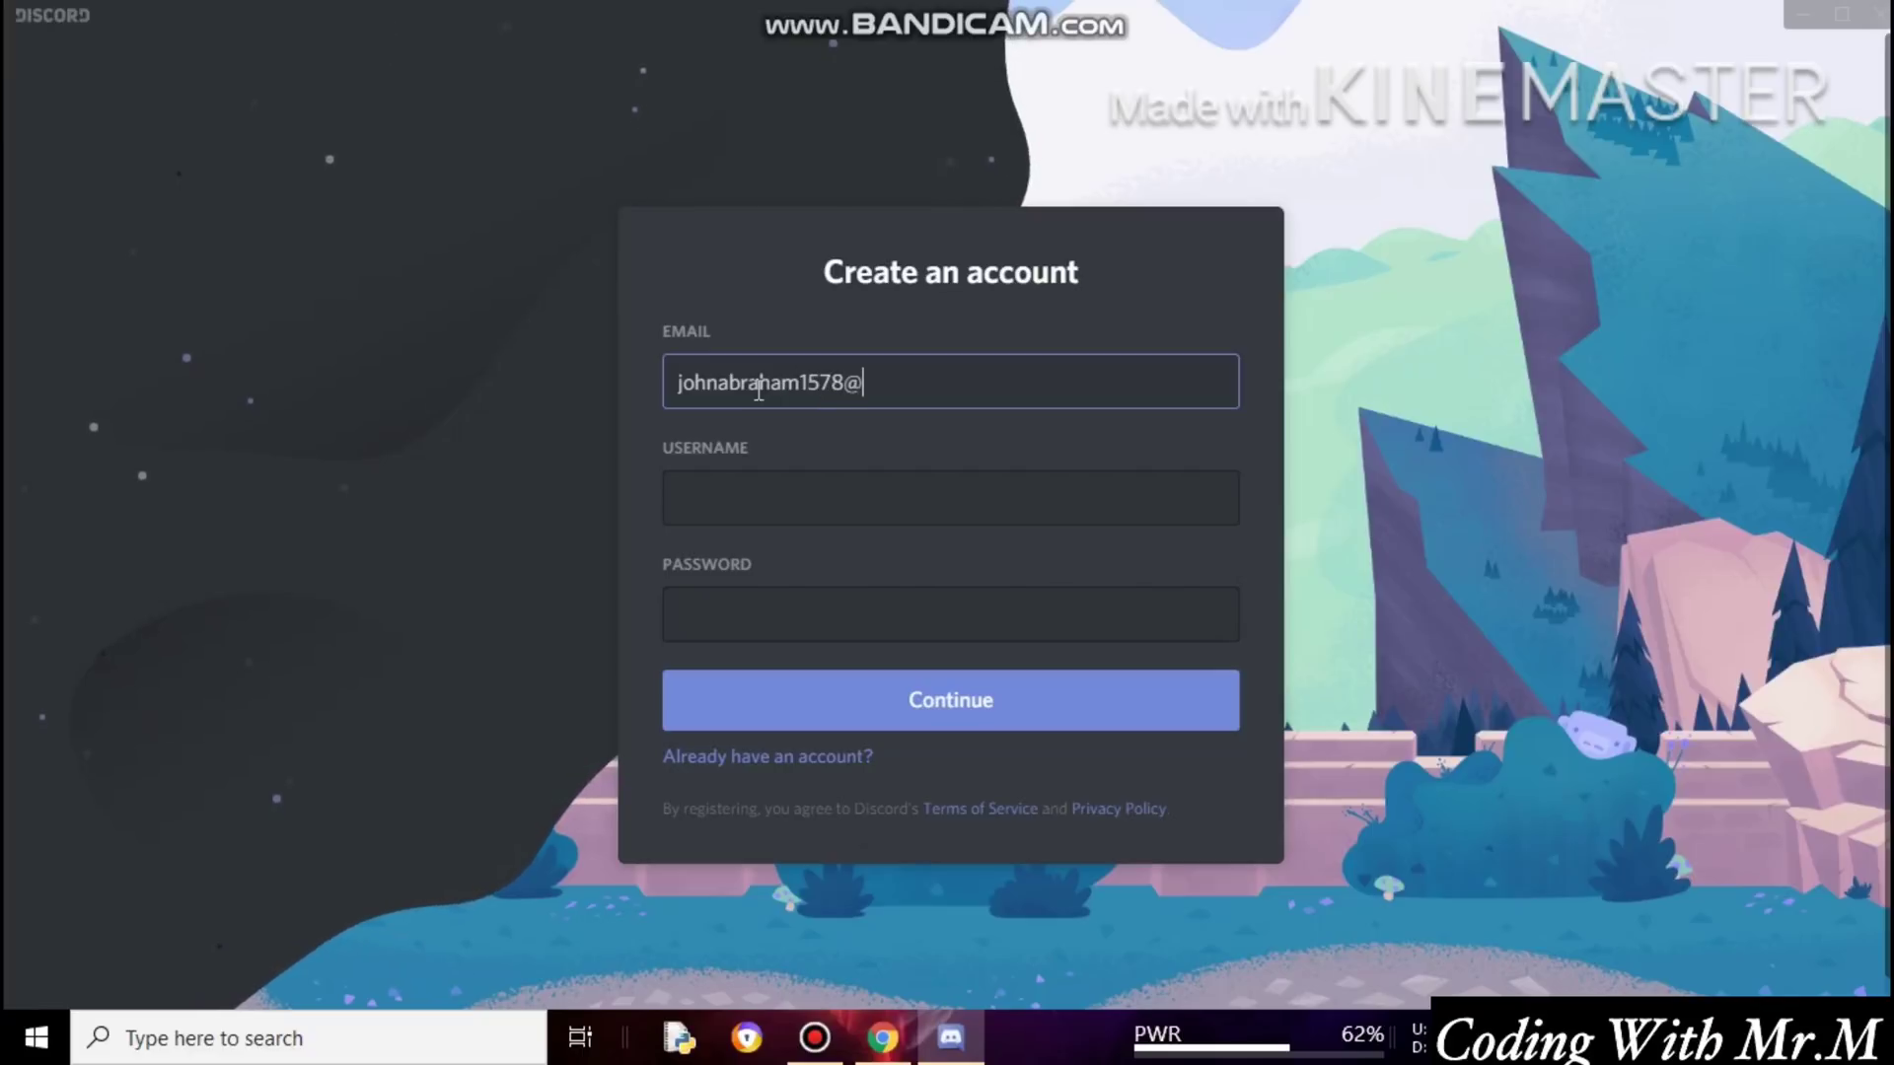
type("gmail.com")
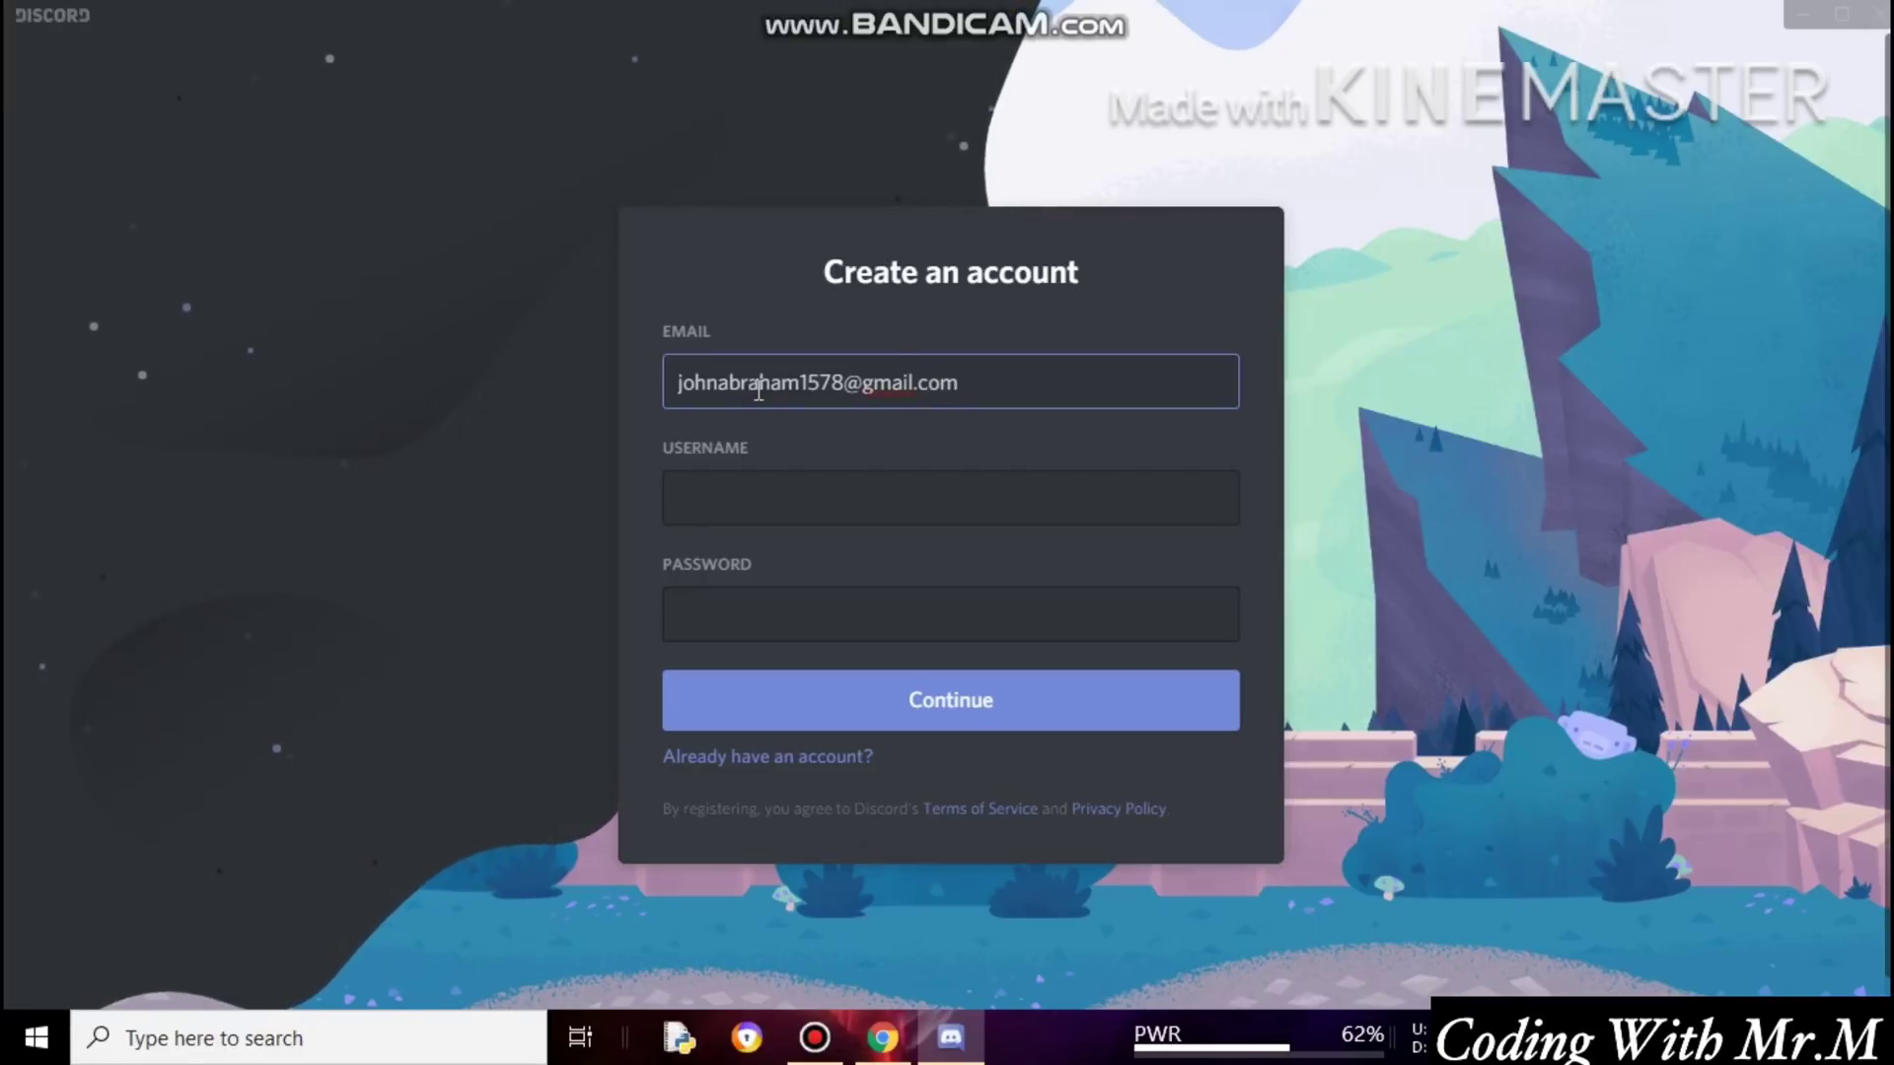
key("Tab")
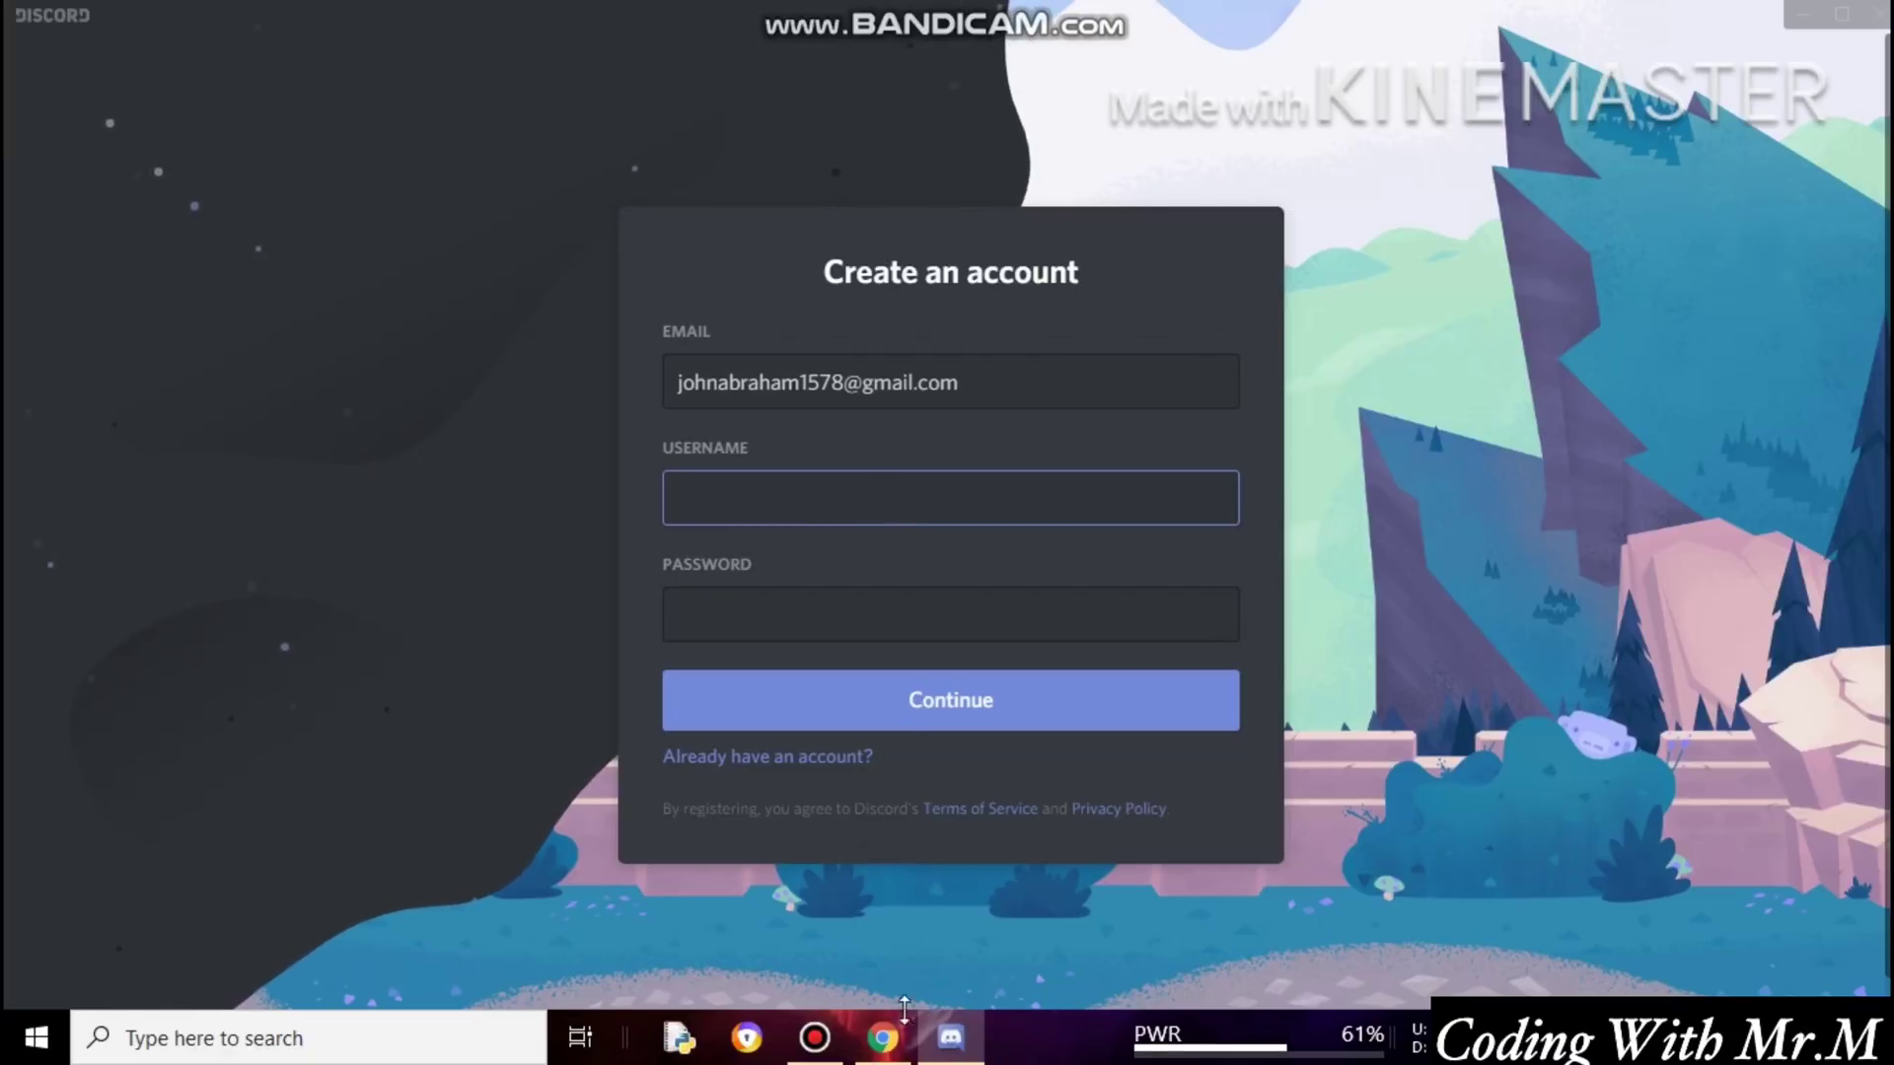
left_click(887, 1035)
left_click(553, 22)
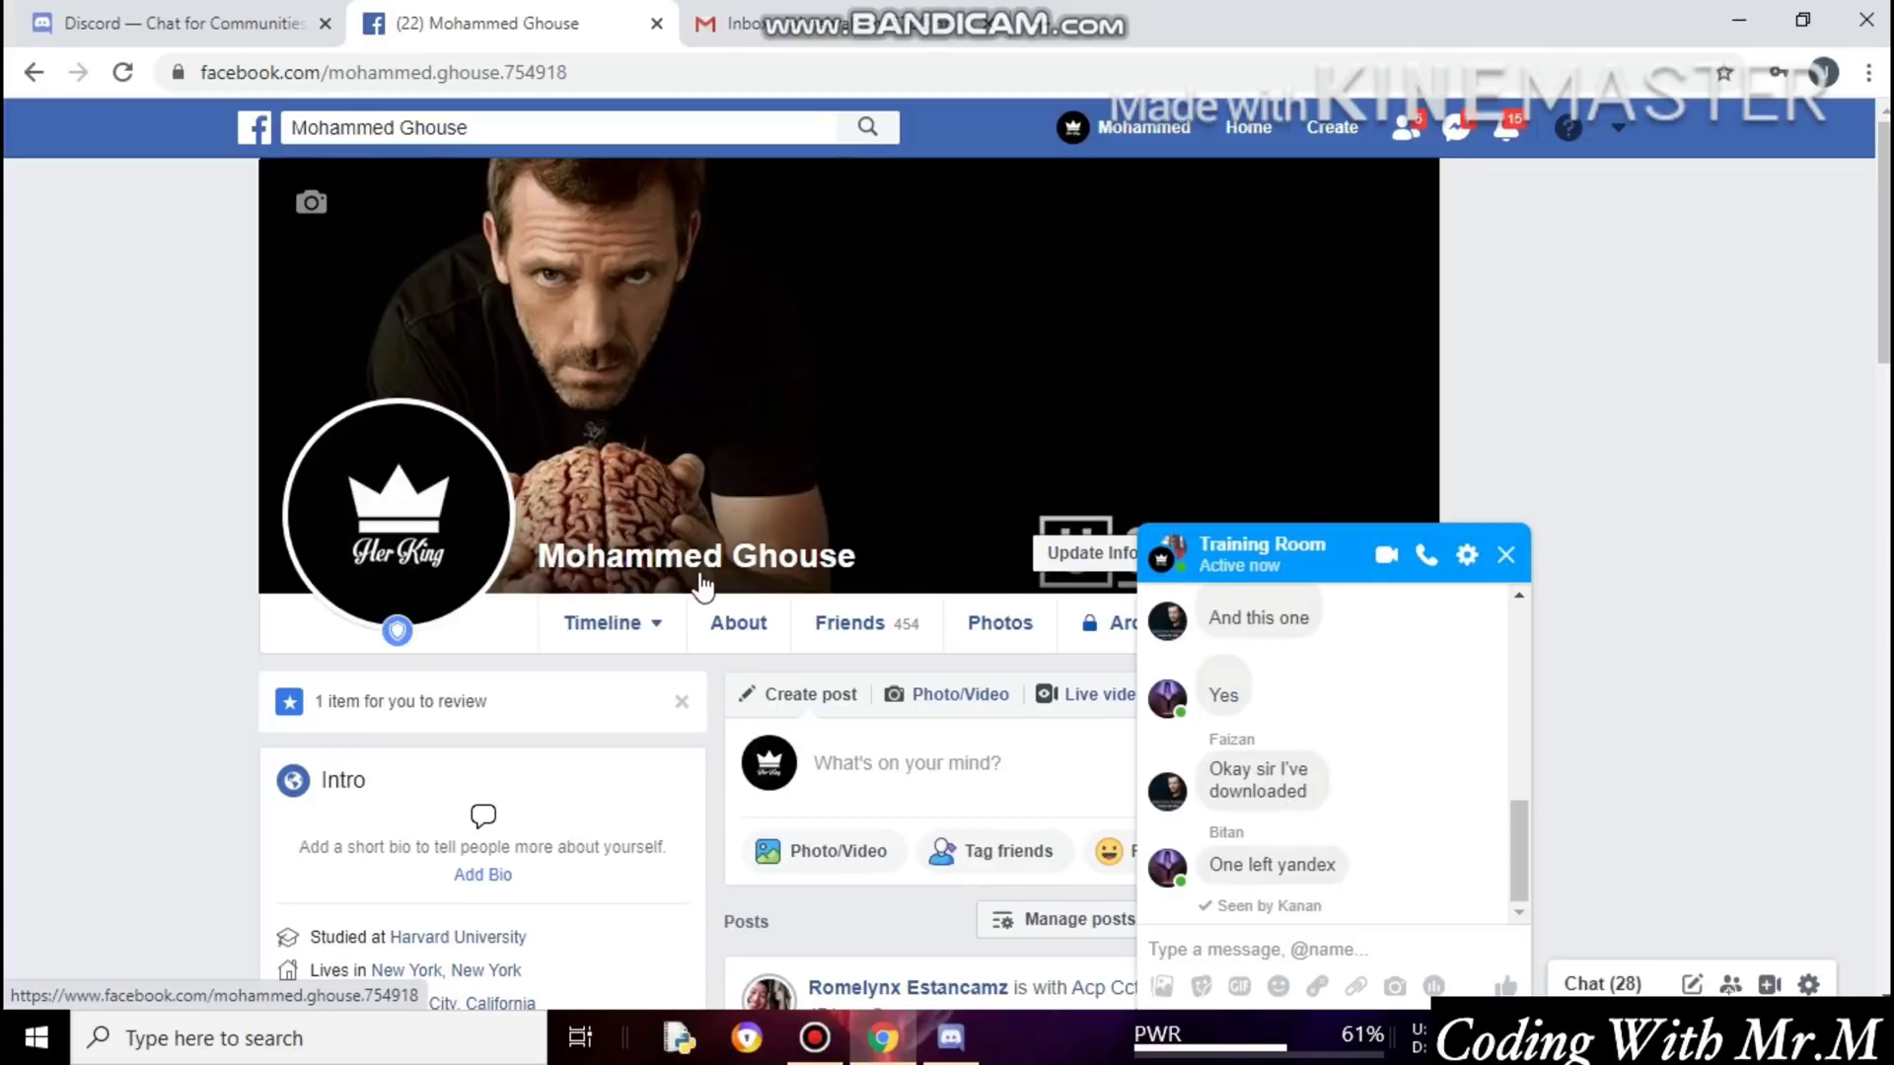
Close the Facebook chat and place a narrowed Discord window beside the profile.
left_click(1506, 555)
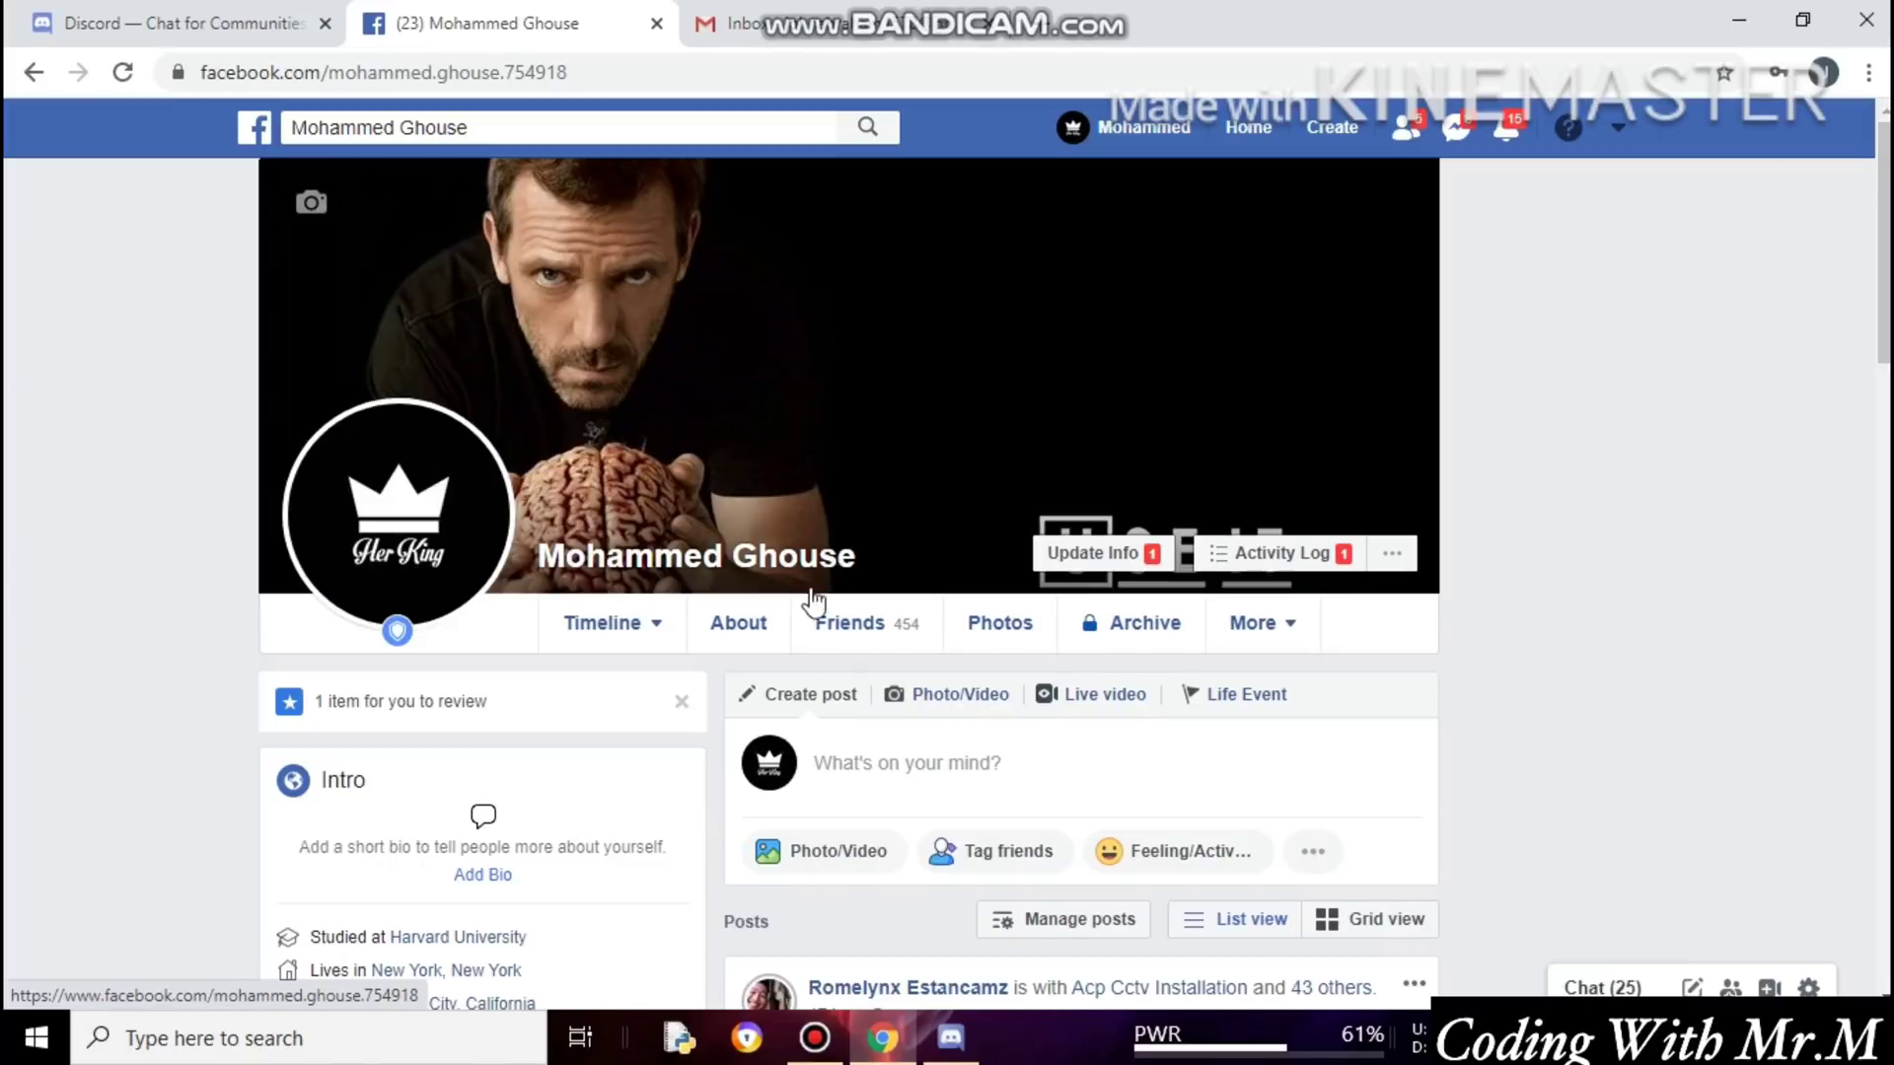
mouse_move(950, 1038)
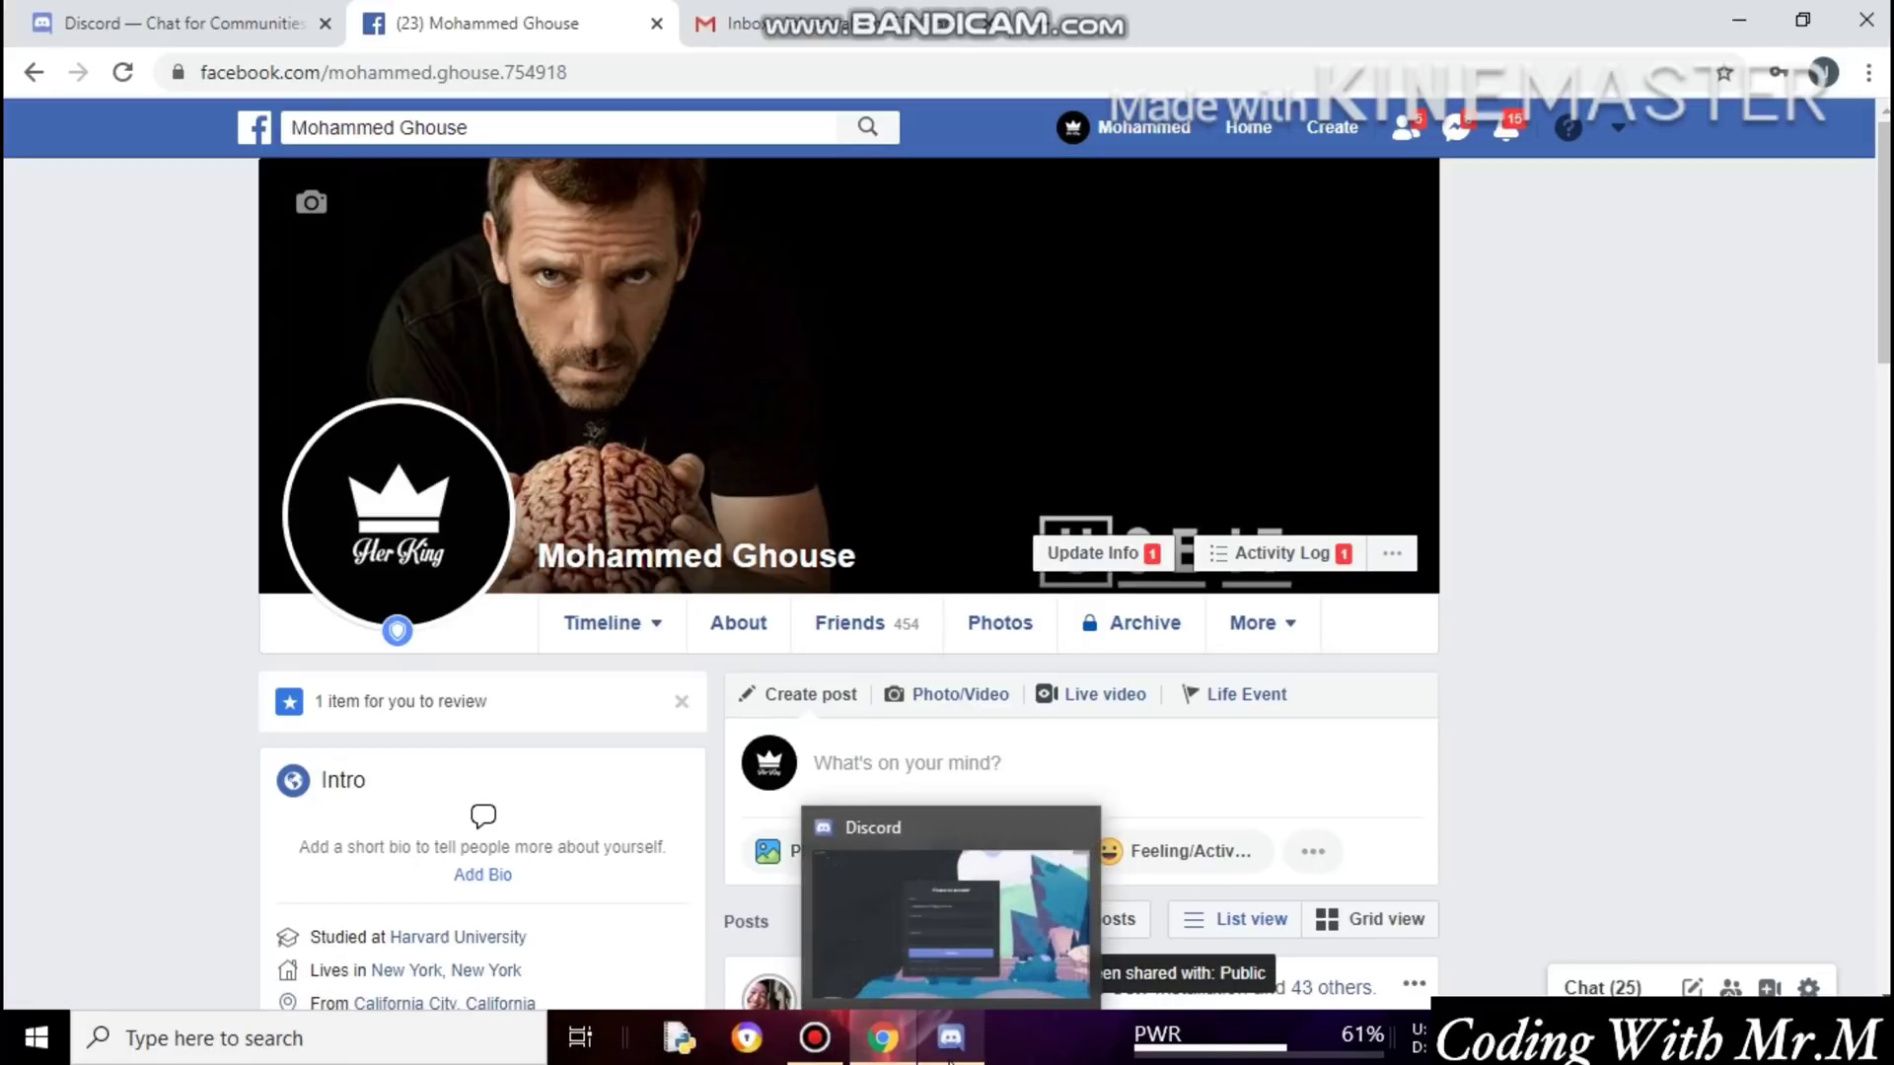
left_click(968, 873)
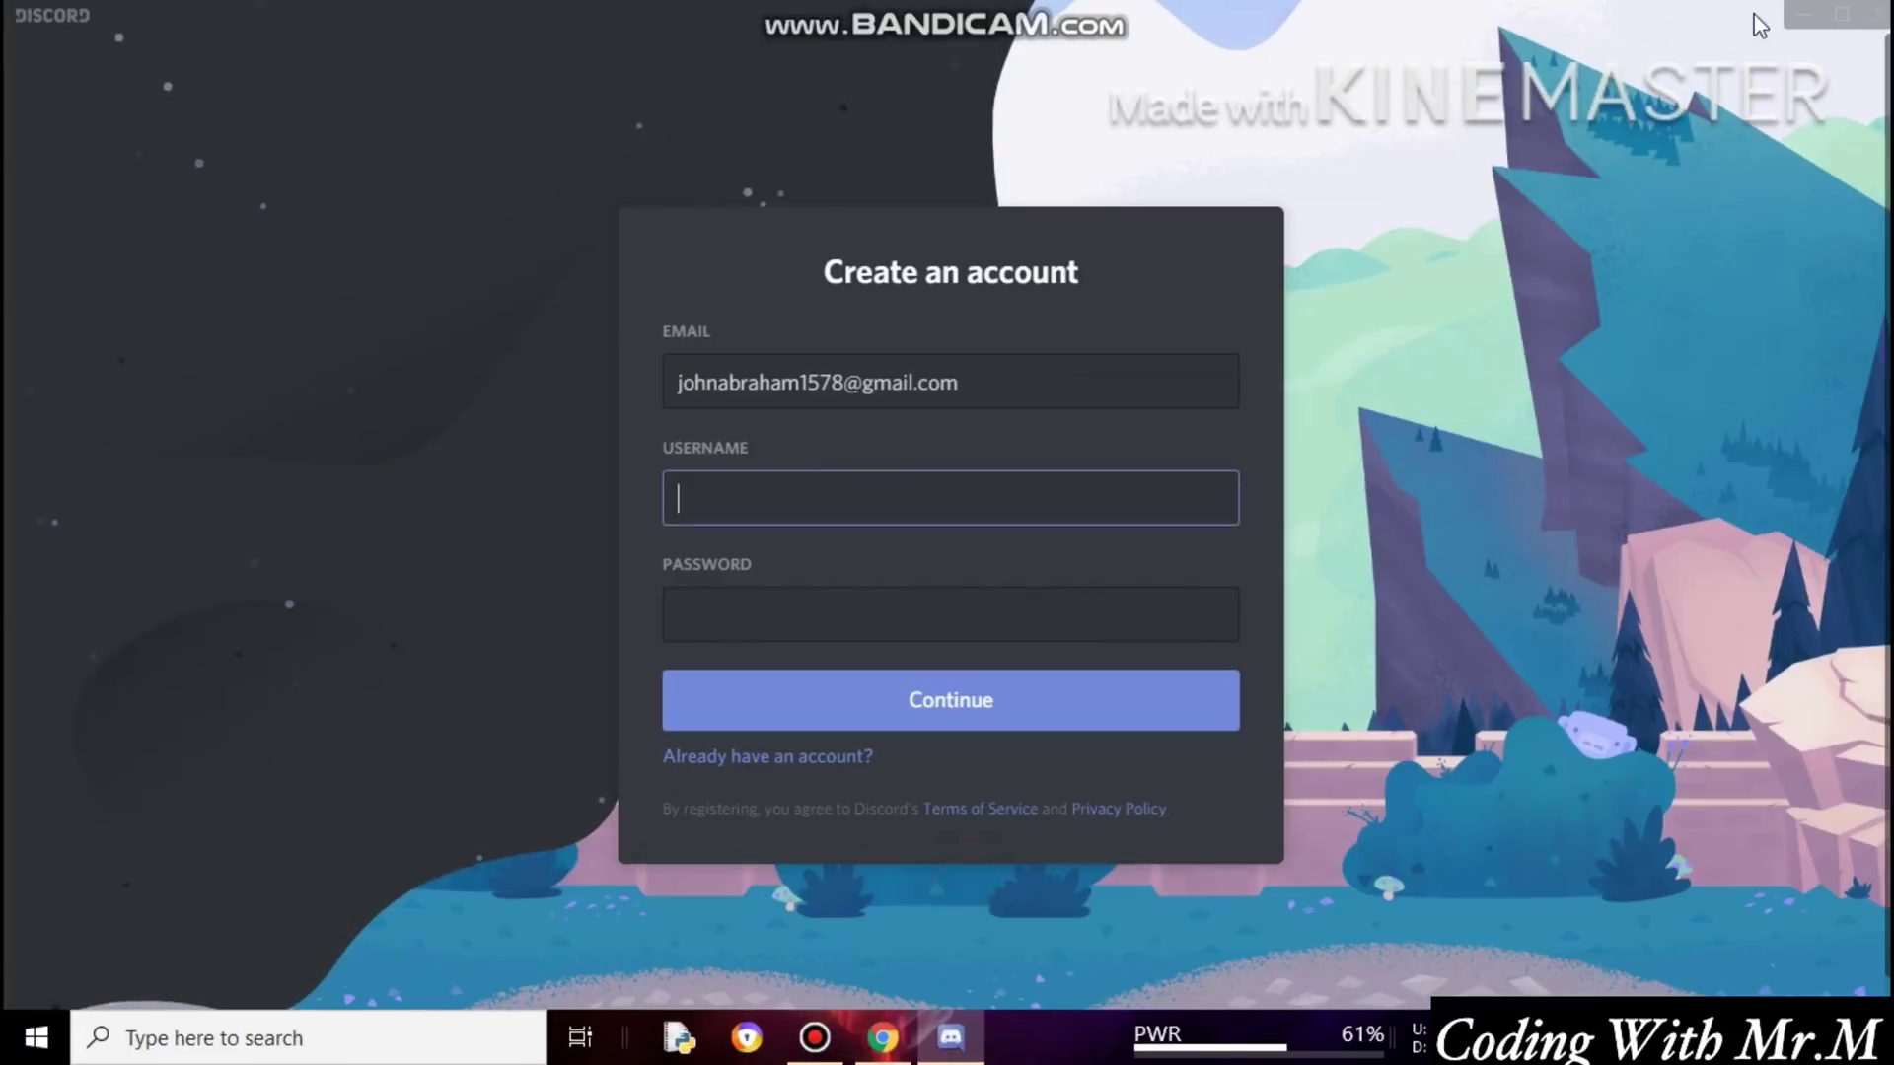
left_click(1841, 14)
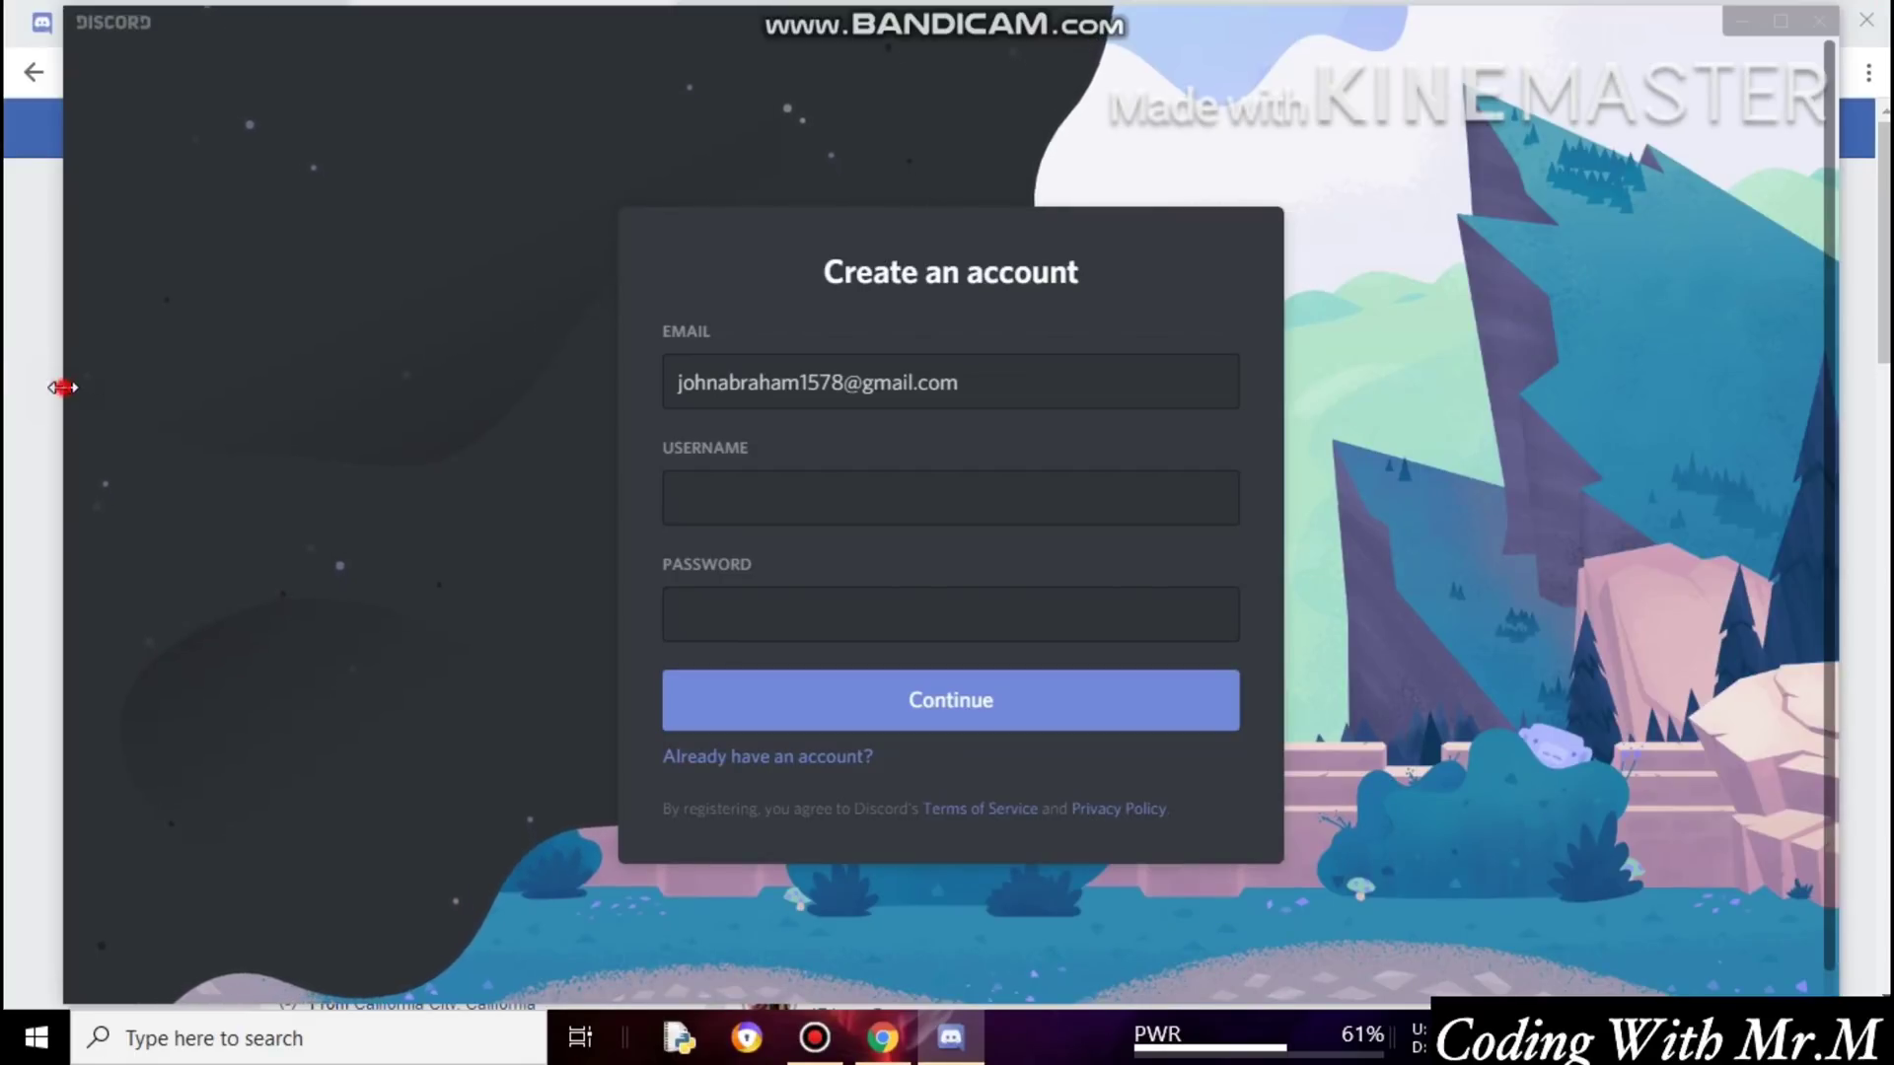
left_click_drag(61, 386, 655, 402)
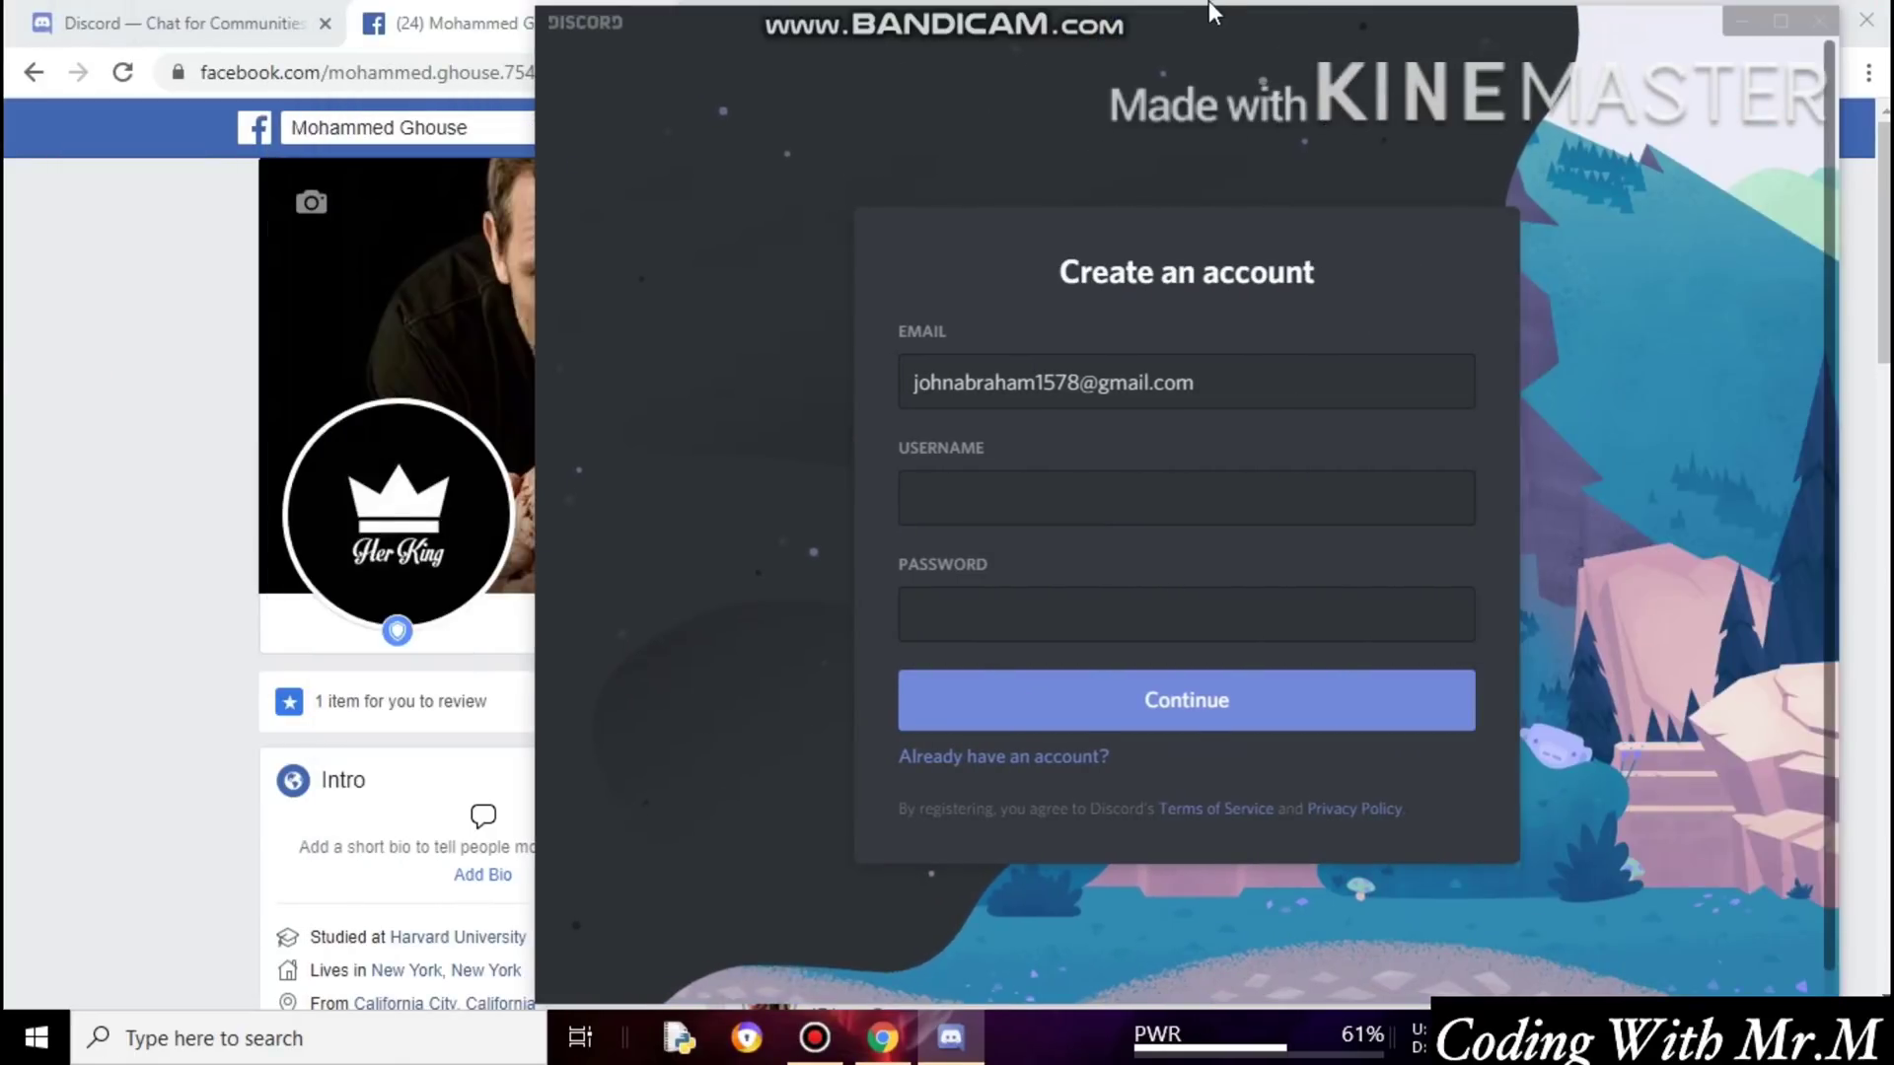
left_click_drag(1076, 17, 1415, 35)
Enter the account password and submit the Create an account form with Continue.
left_click(1435, 498)
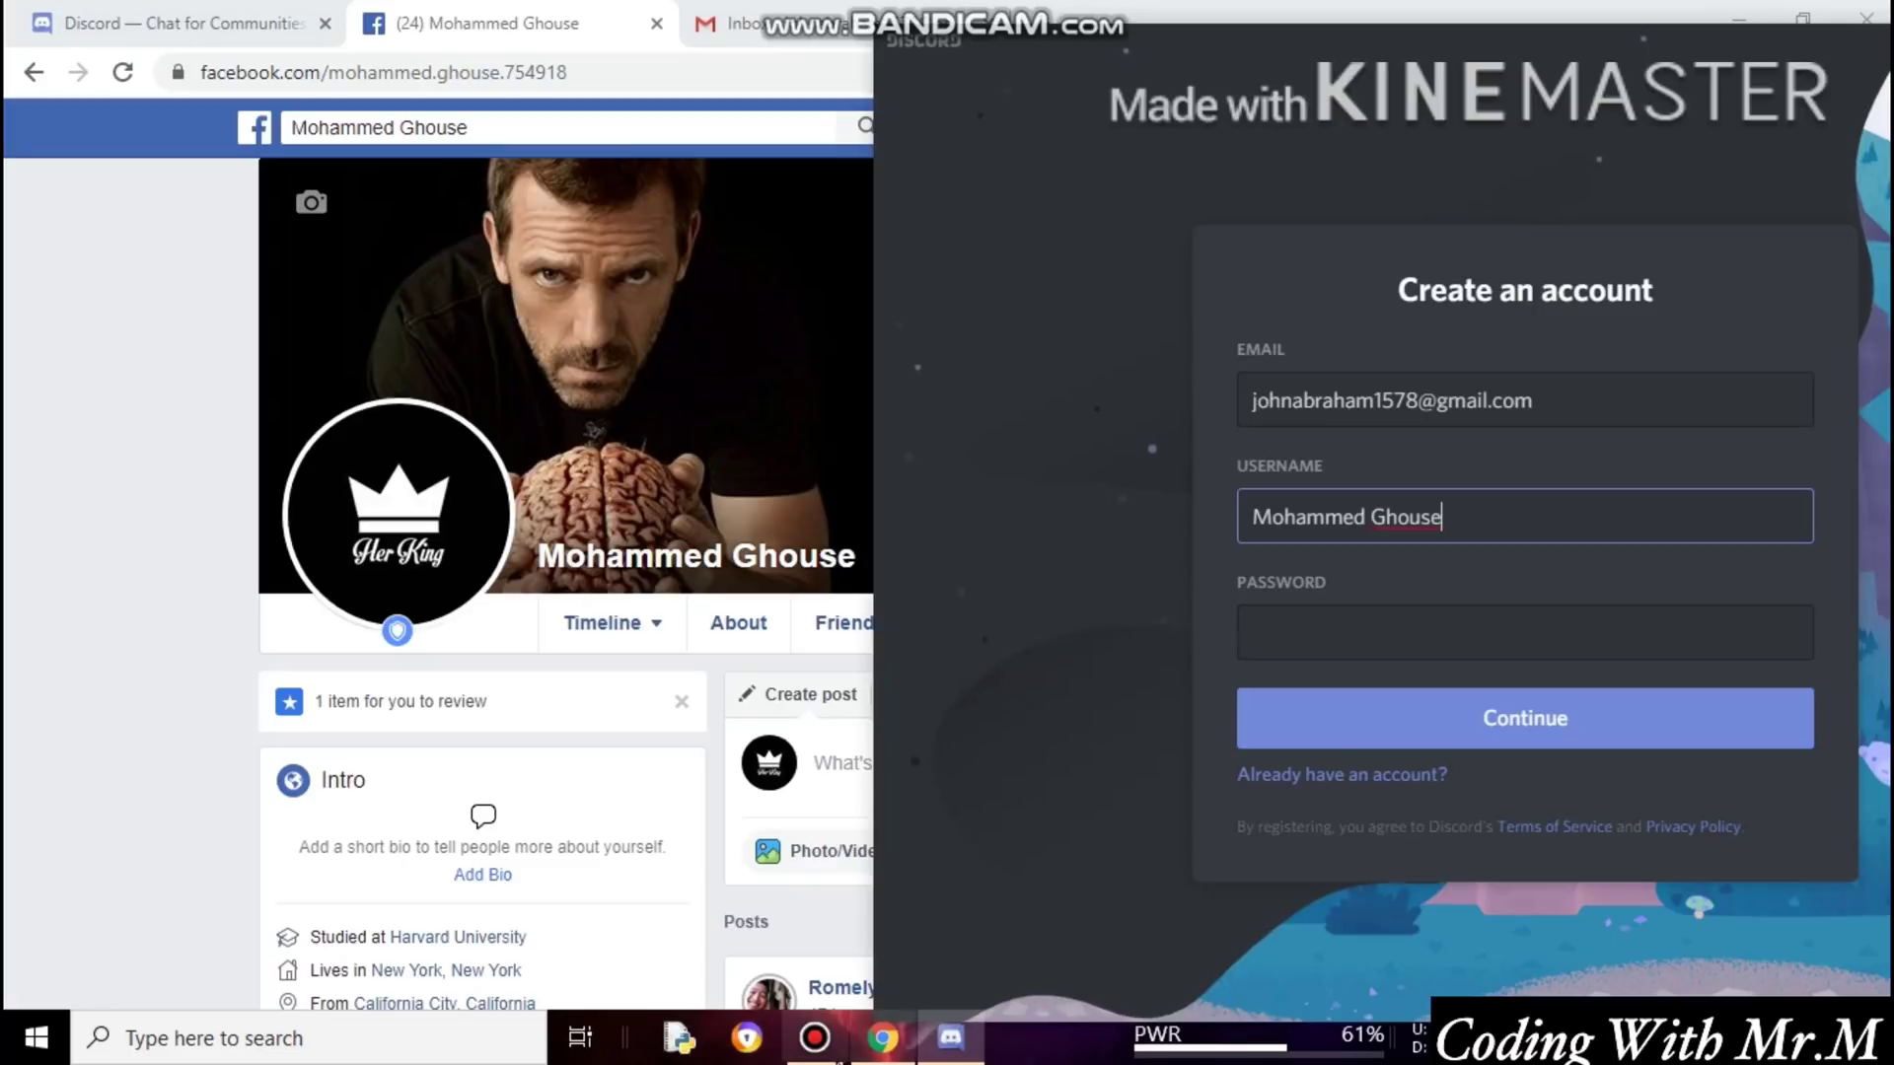
left_click(815, 1038)
left_click(824, 1050)
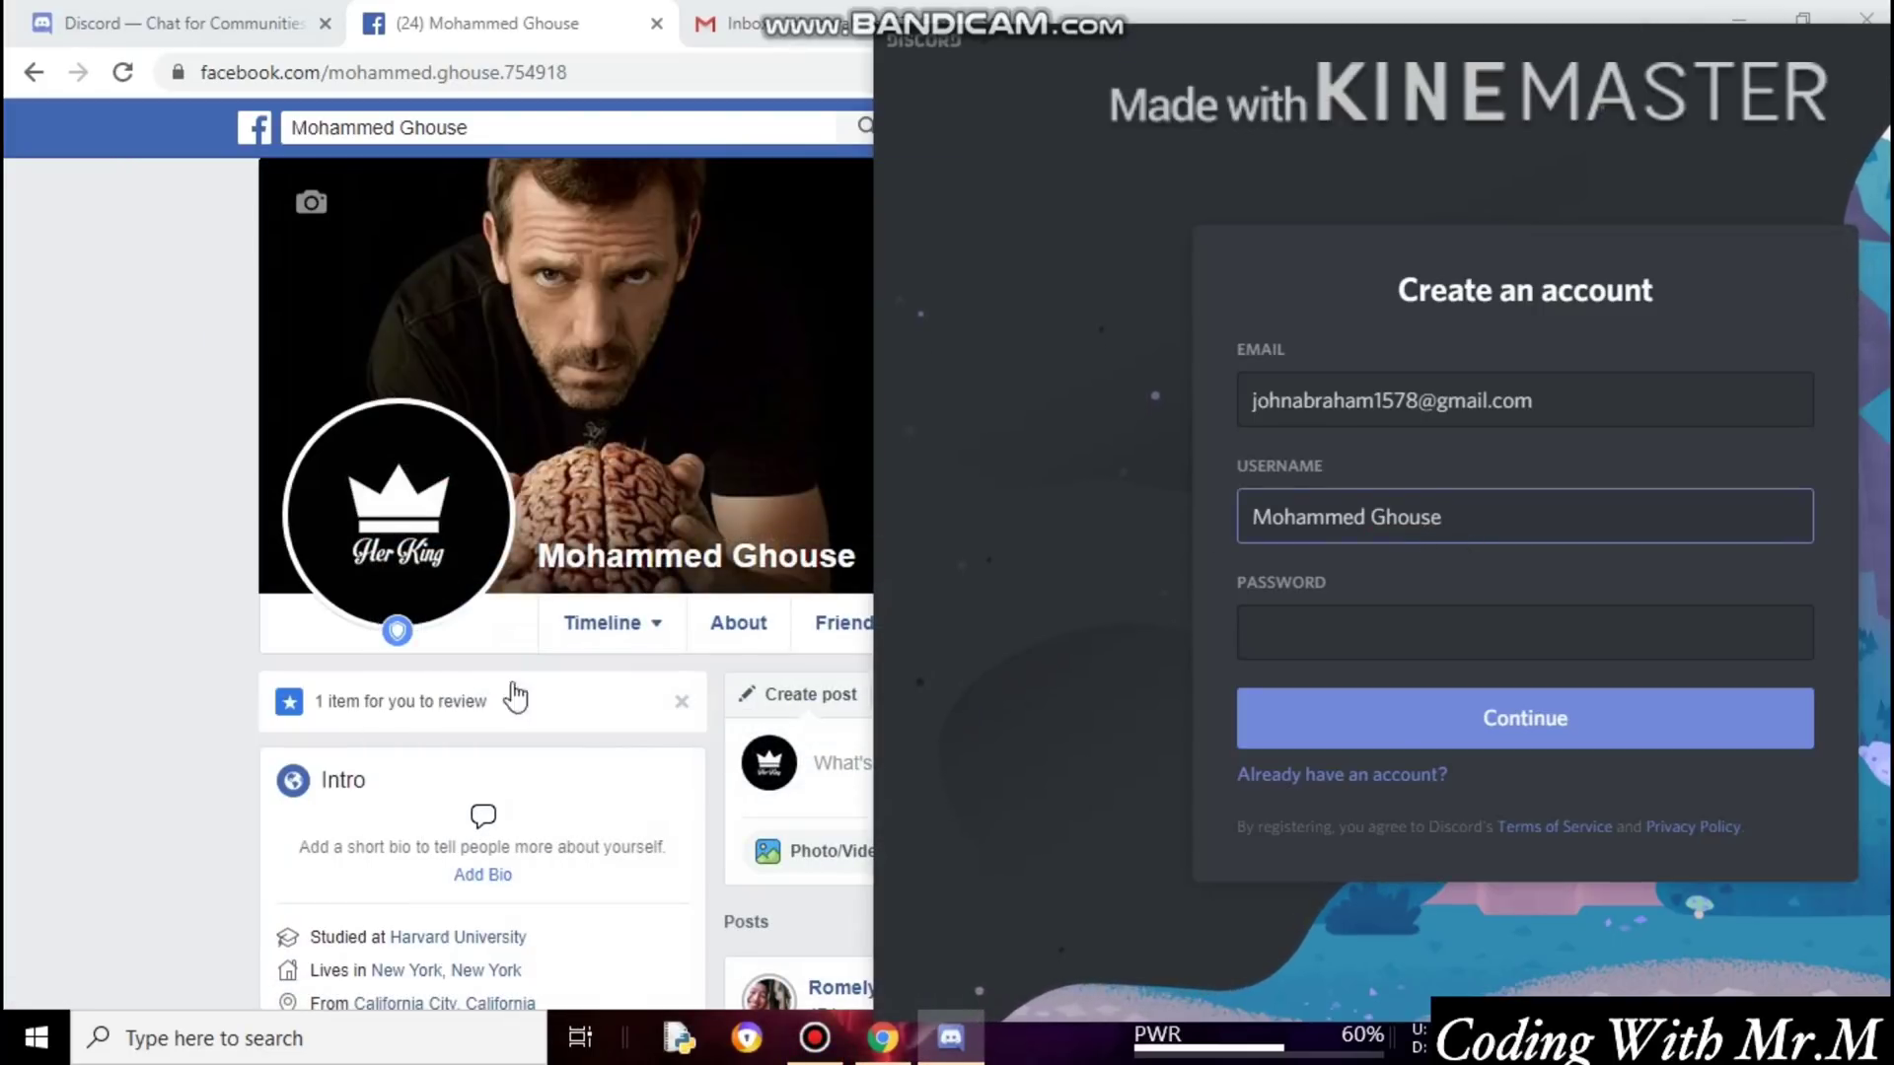
left_click(1475, 632)
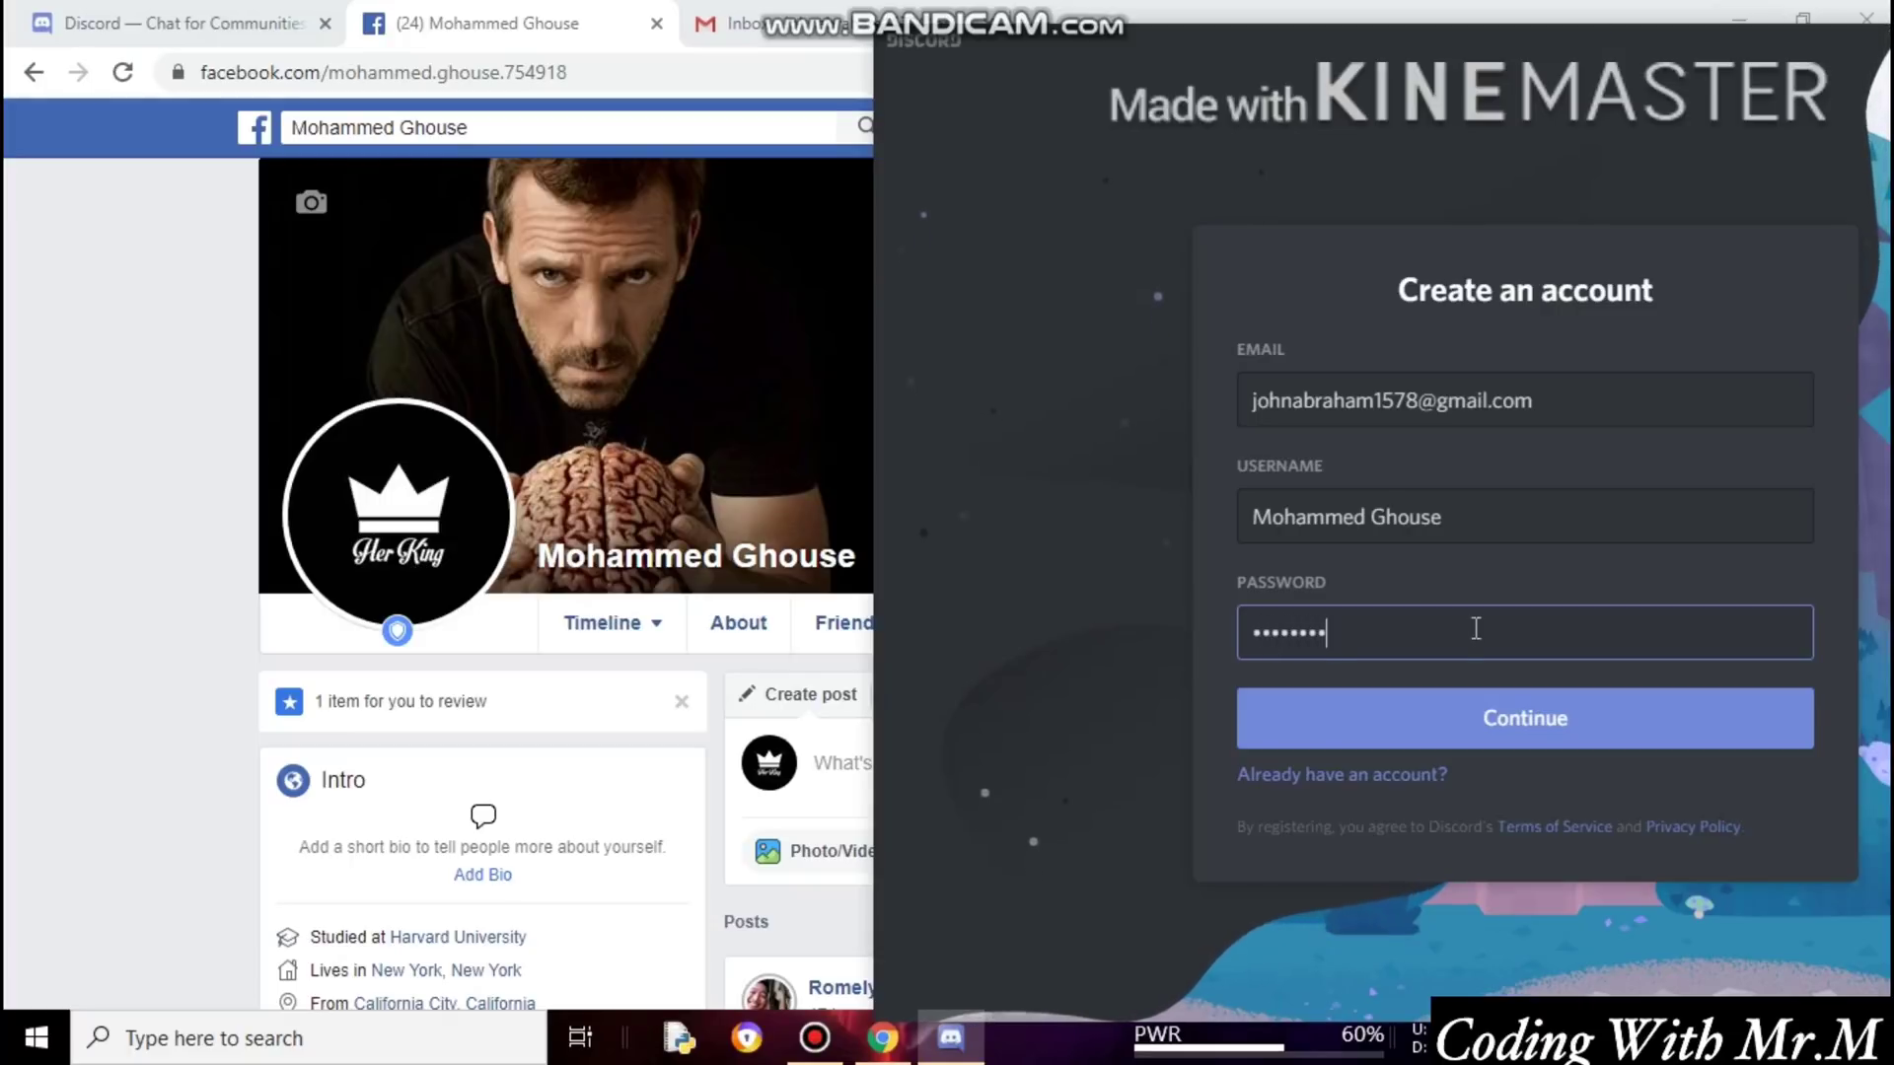
key("BackSpace")
key("BackSpace")
key("BackSpace")
key("BackSpace")
key("BackSpace")
key("BackSpace")
key("BackSpace")
key("BackSpace")
type("***")
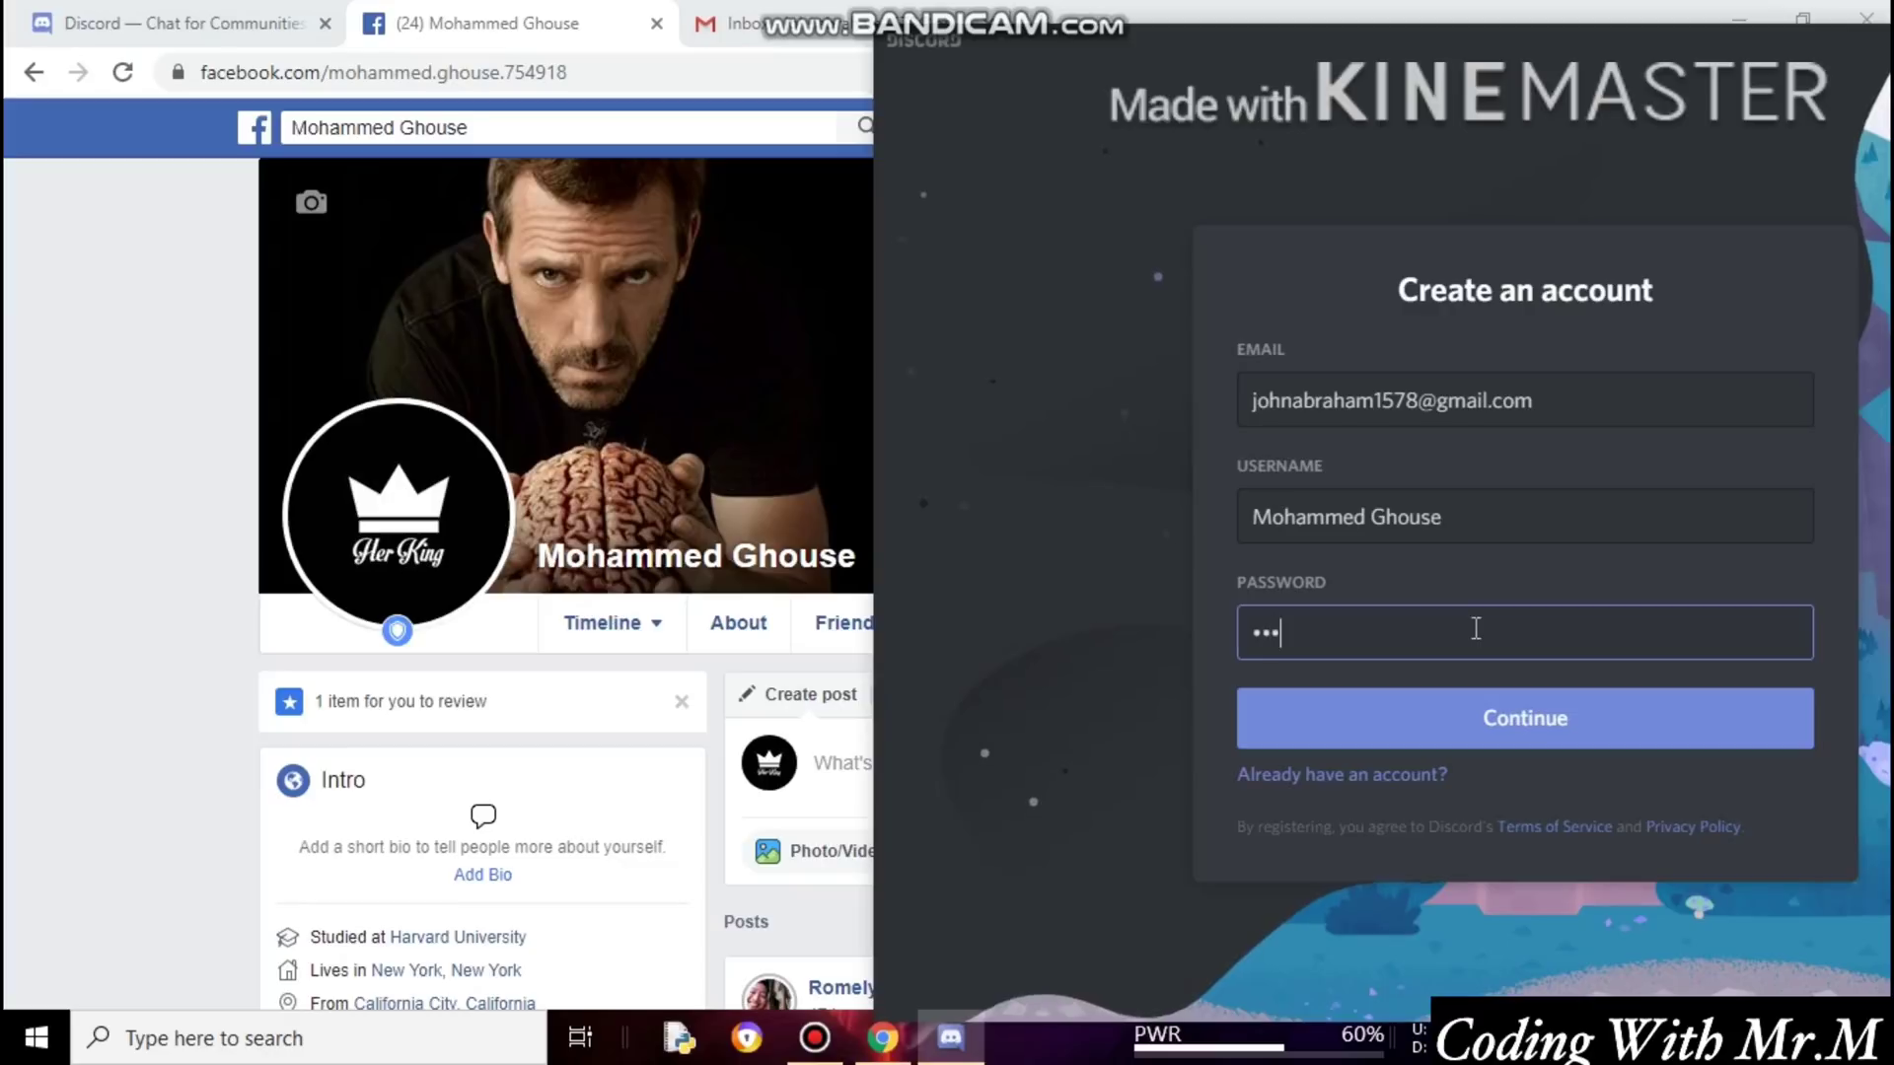
type("****")
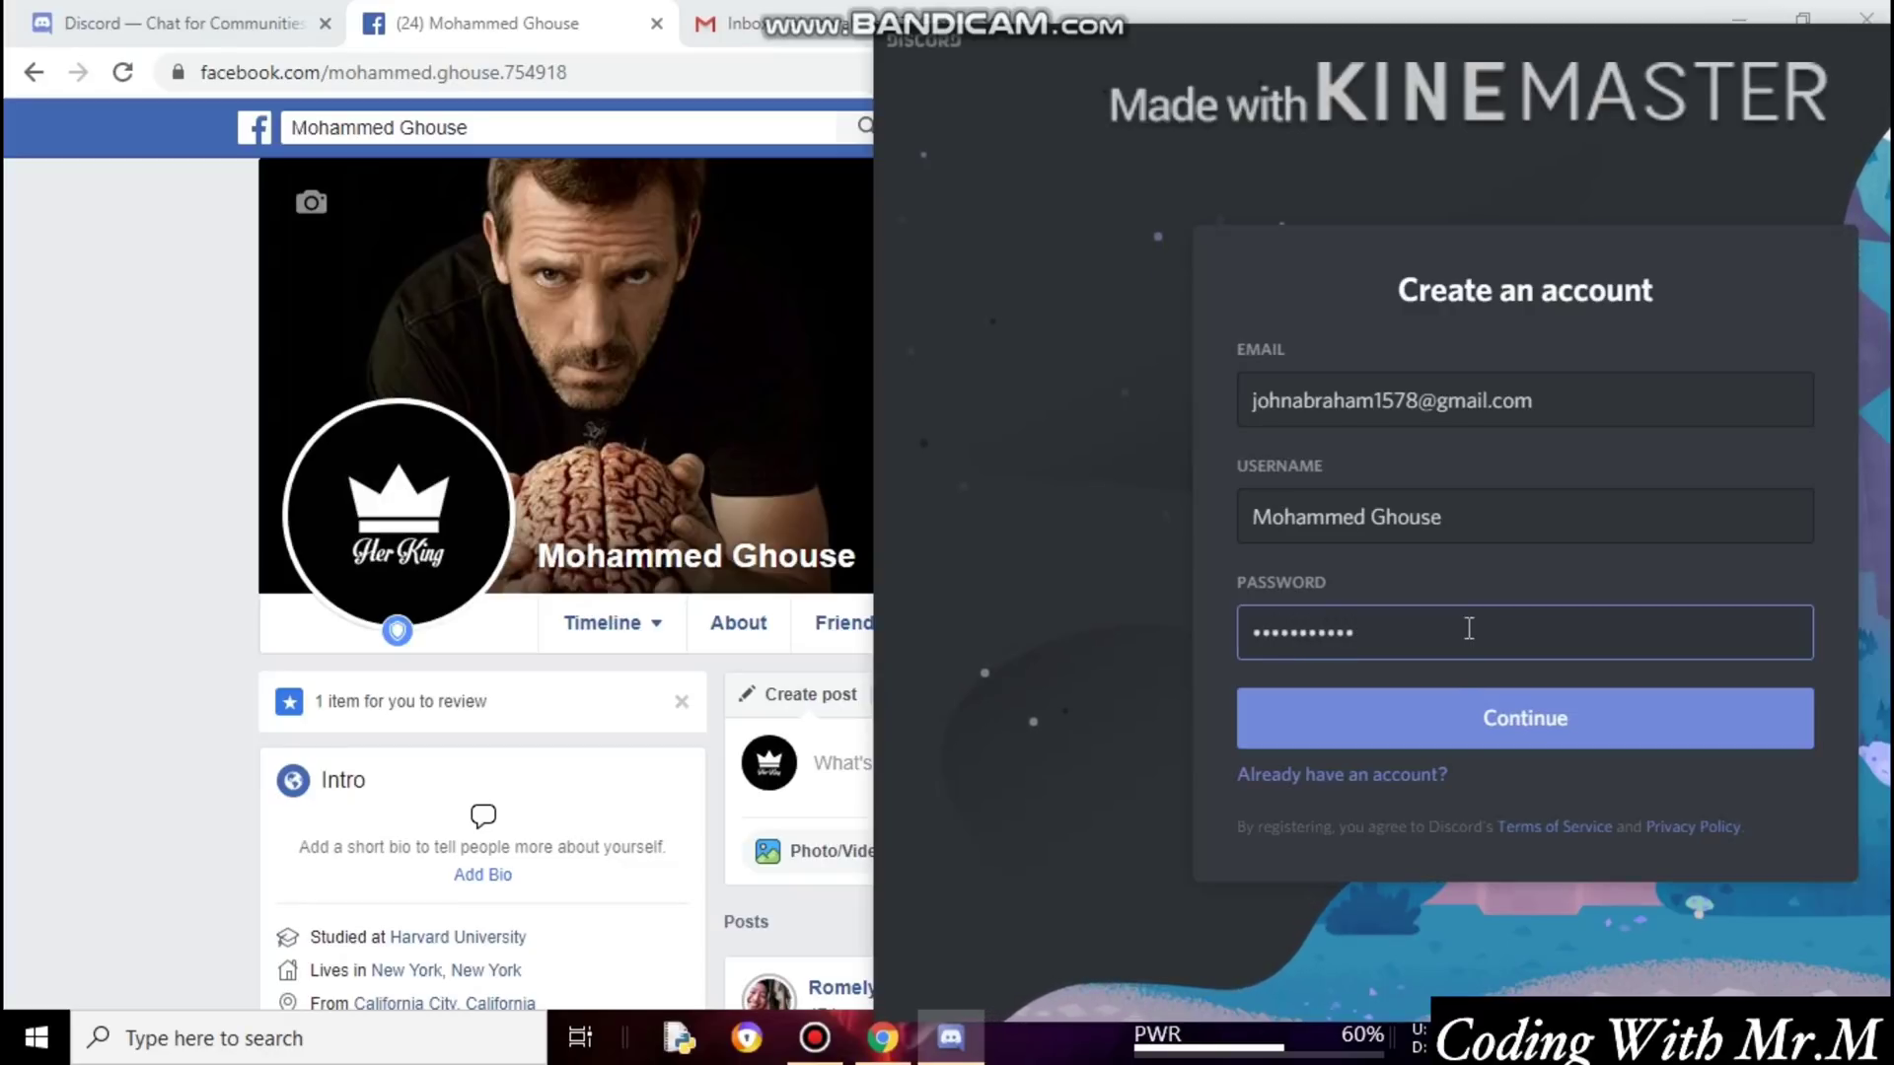
left_click(1466, 715)
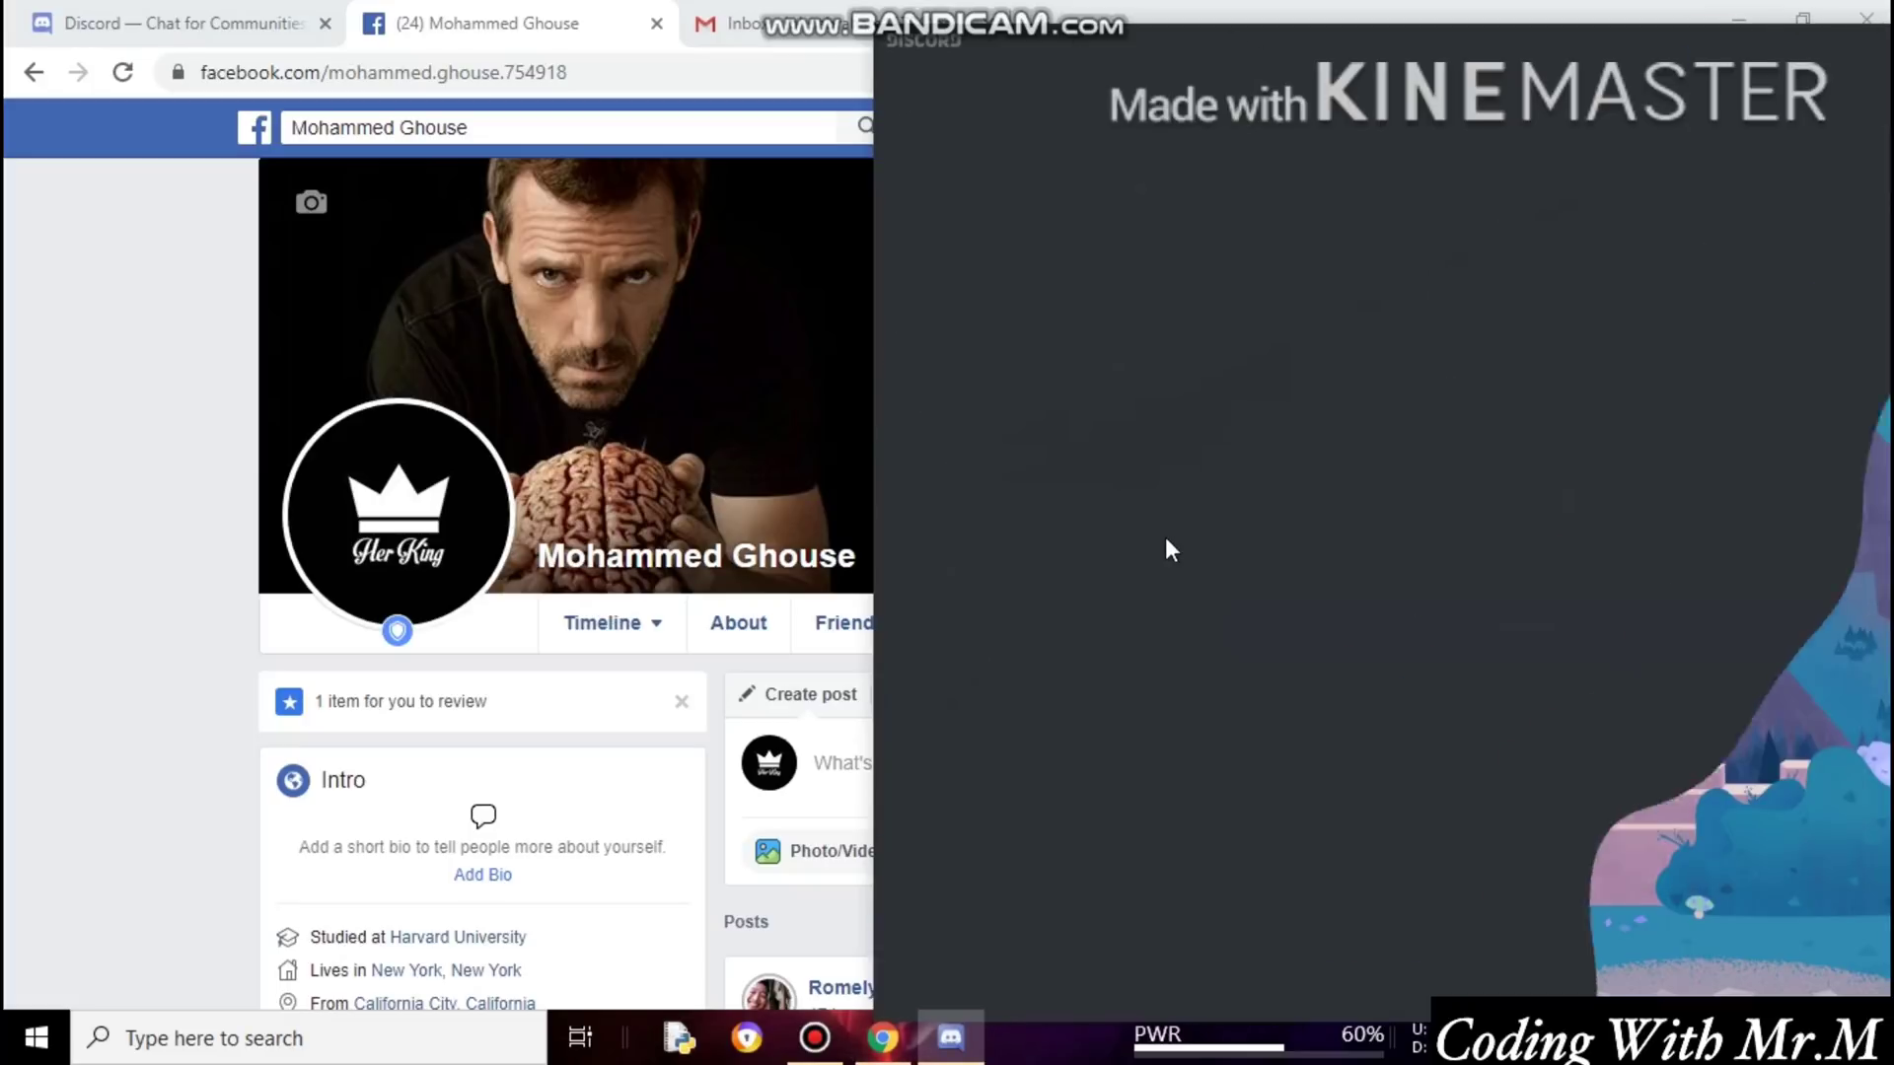
Maximize the Discord window, open User Settings, then bring up the Gmail tab in Chrome.
left_click_drag(1274, 49, 1103, 41)
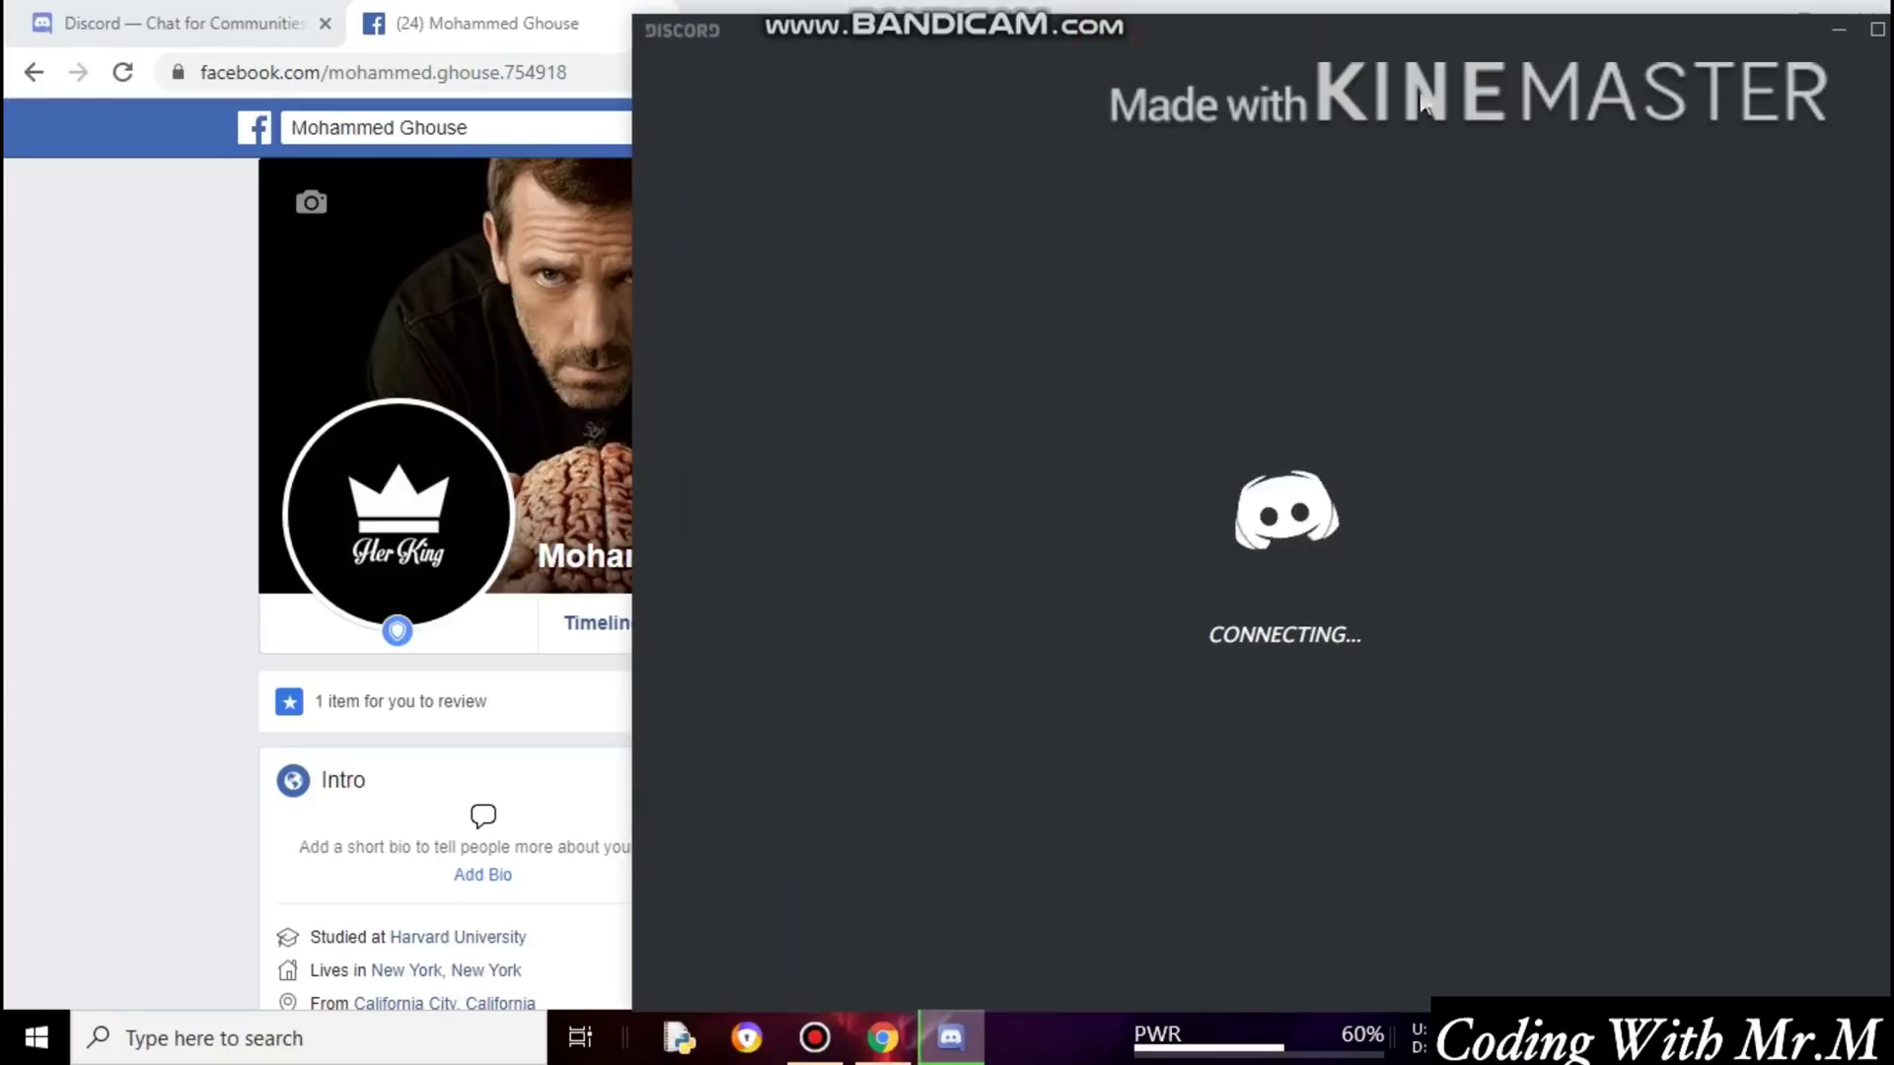
left_click_drag(1418, 47, 1120, 35)
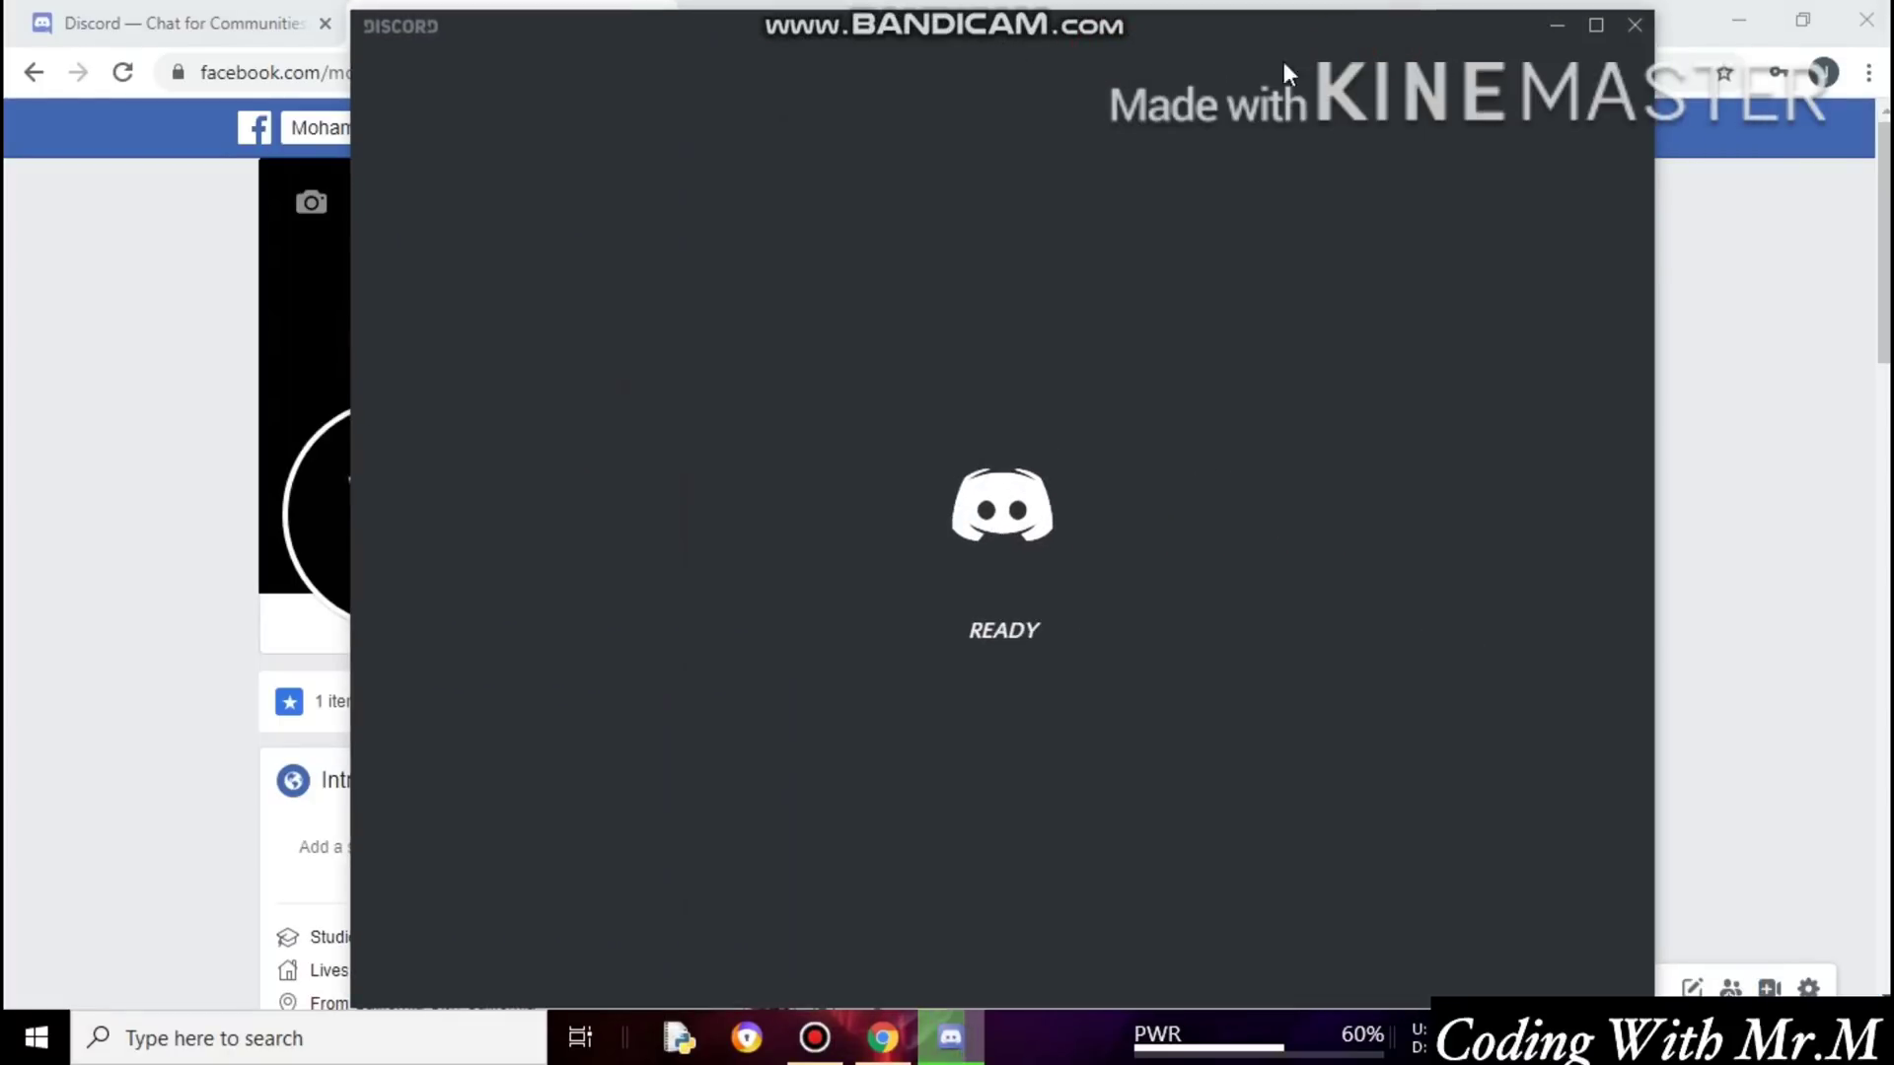
left_click(1596, 25)
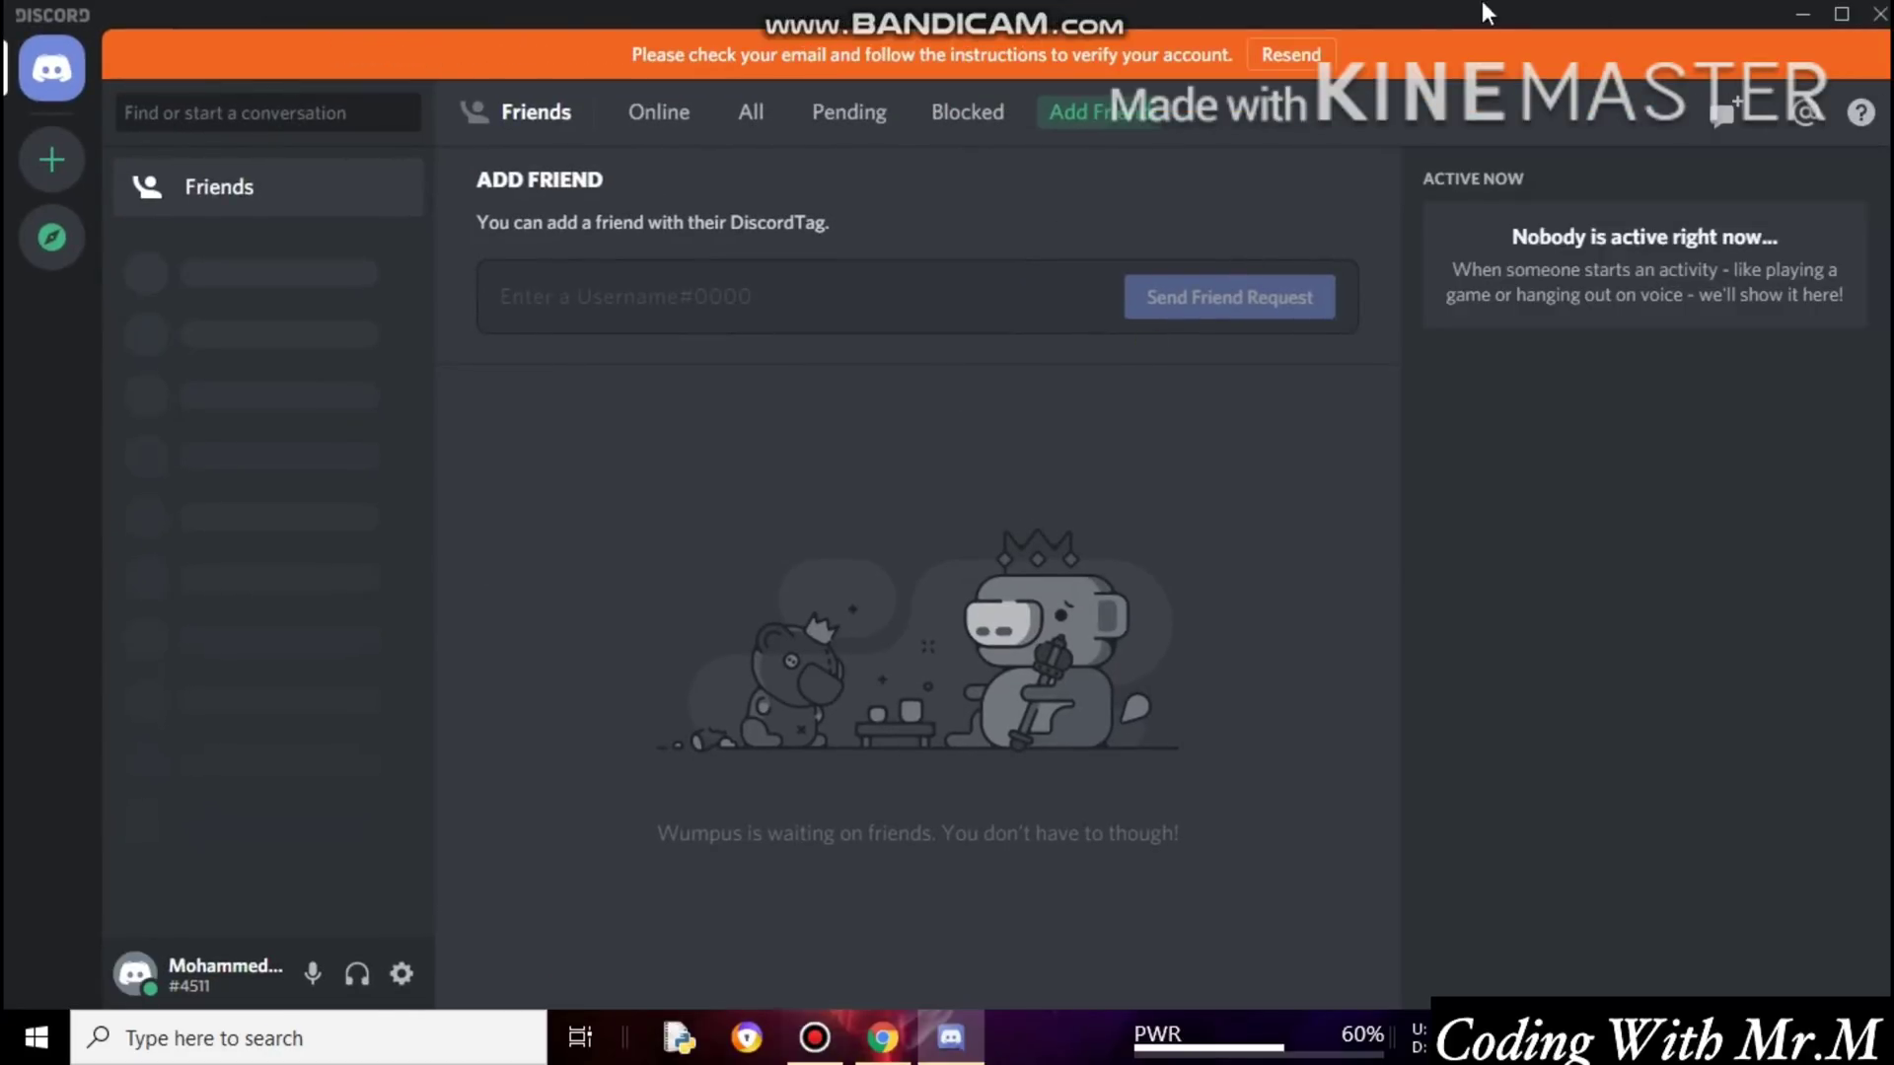
left_click(403, 976)
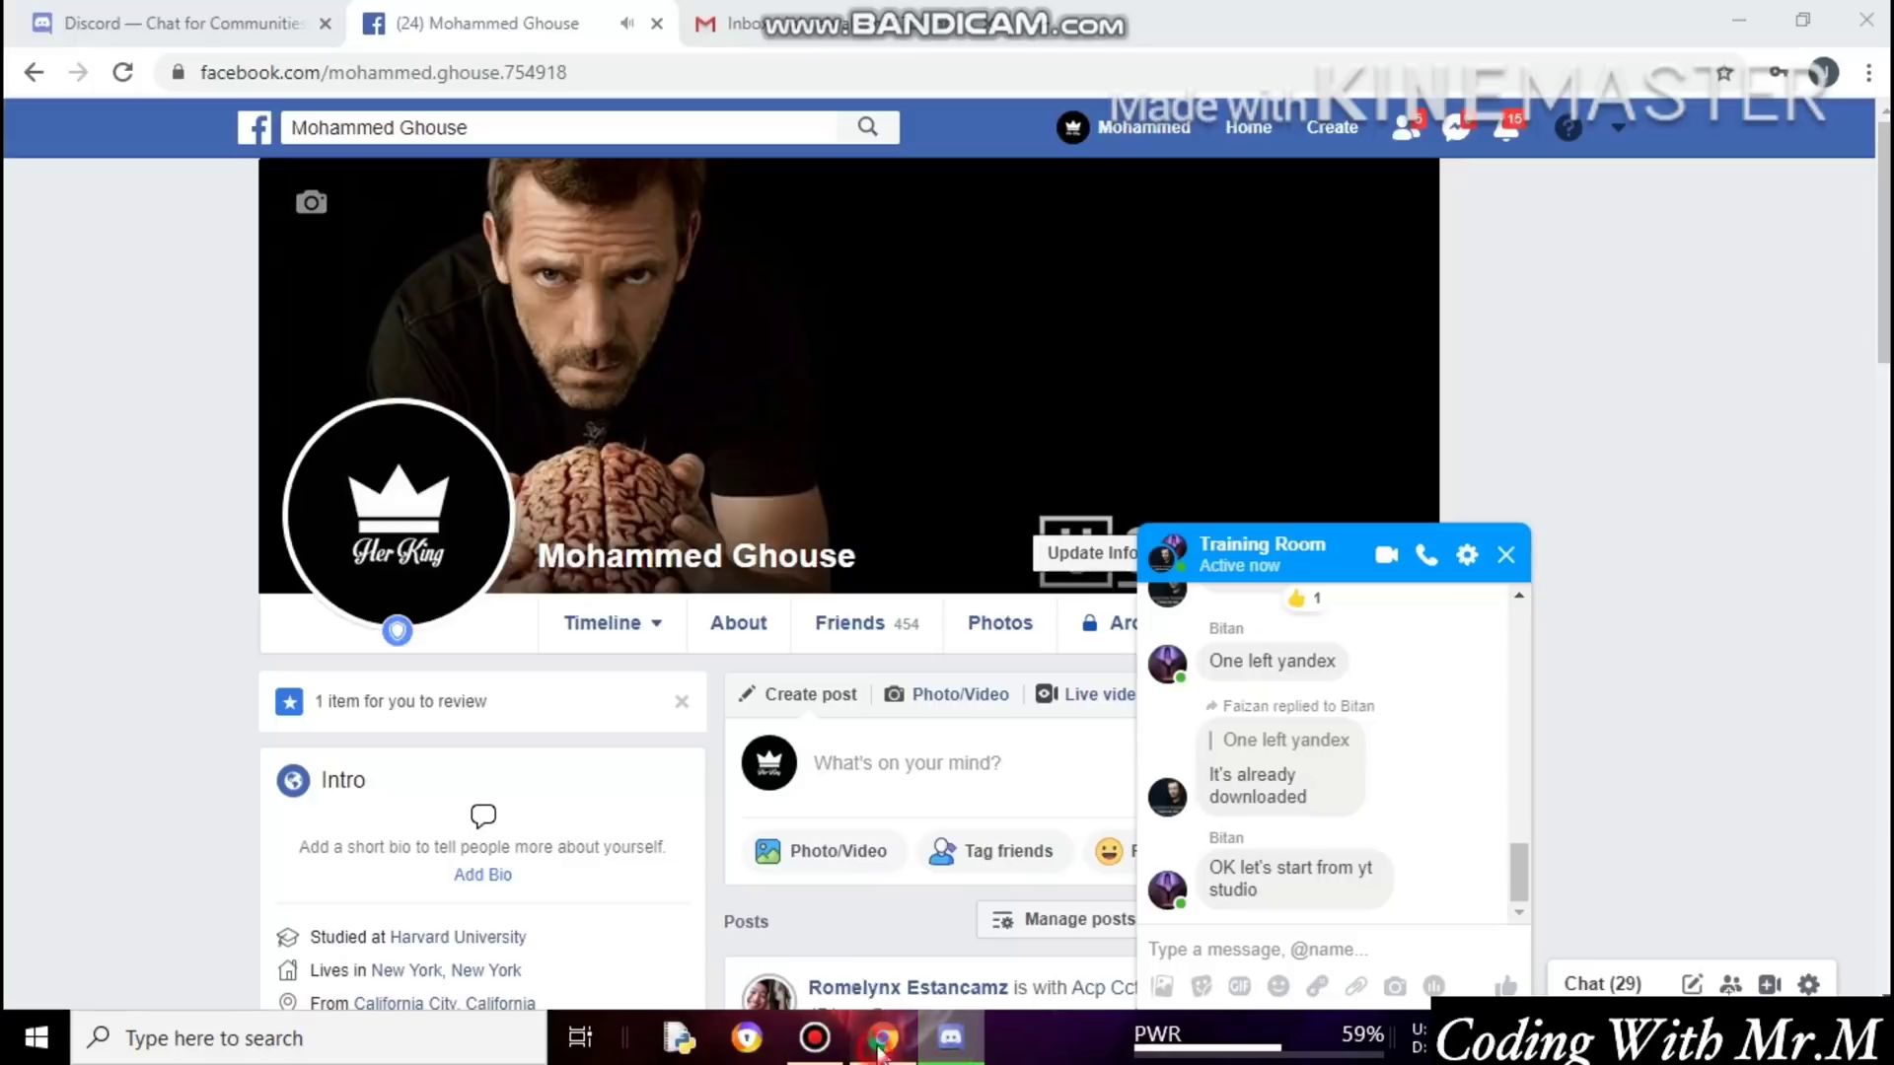
left_click(883, 1036)
left_click(750, 24)
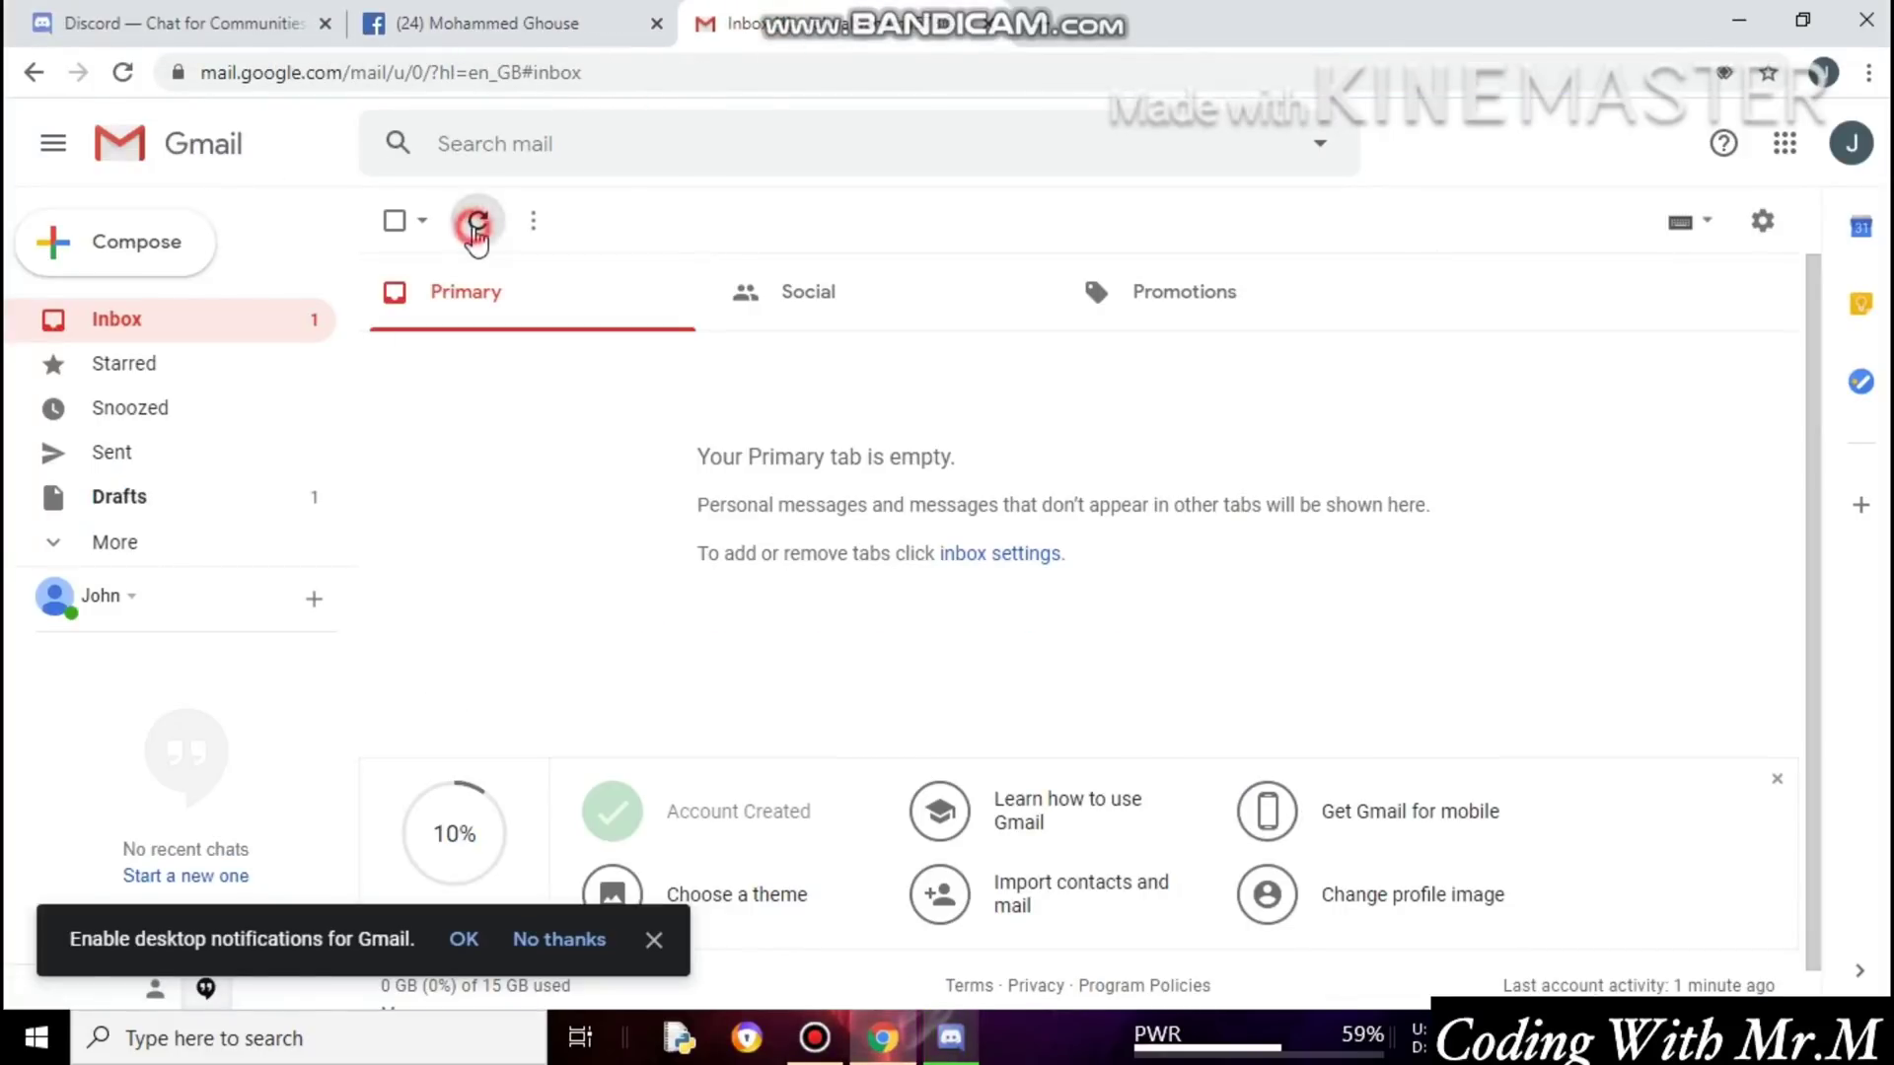
Refresh Gmail, open the 'Verify Email Address for Discord' message and follow its Verify Email link.
left_click(478, 219)
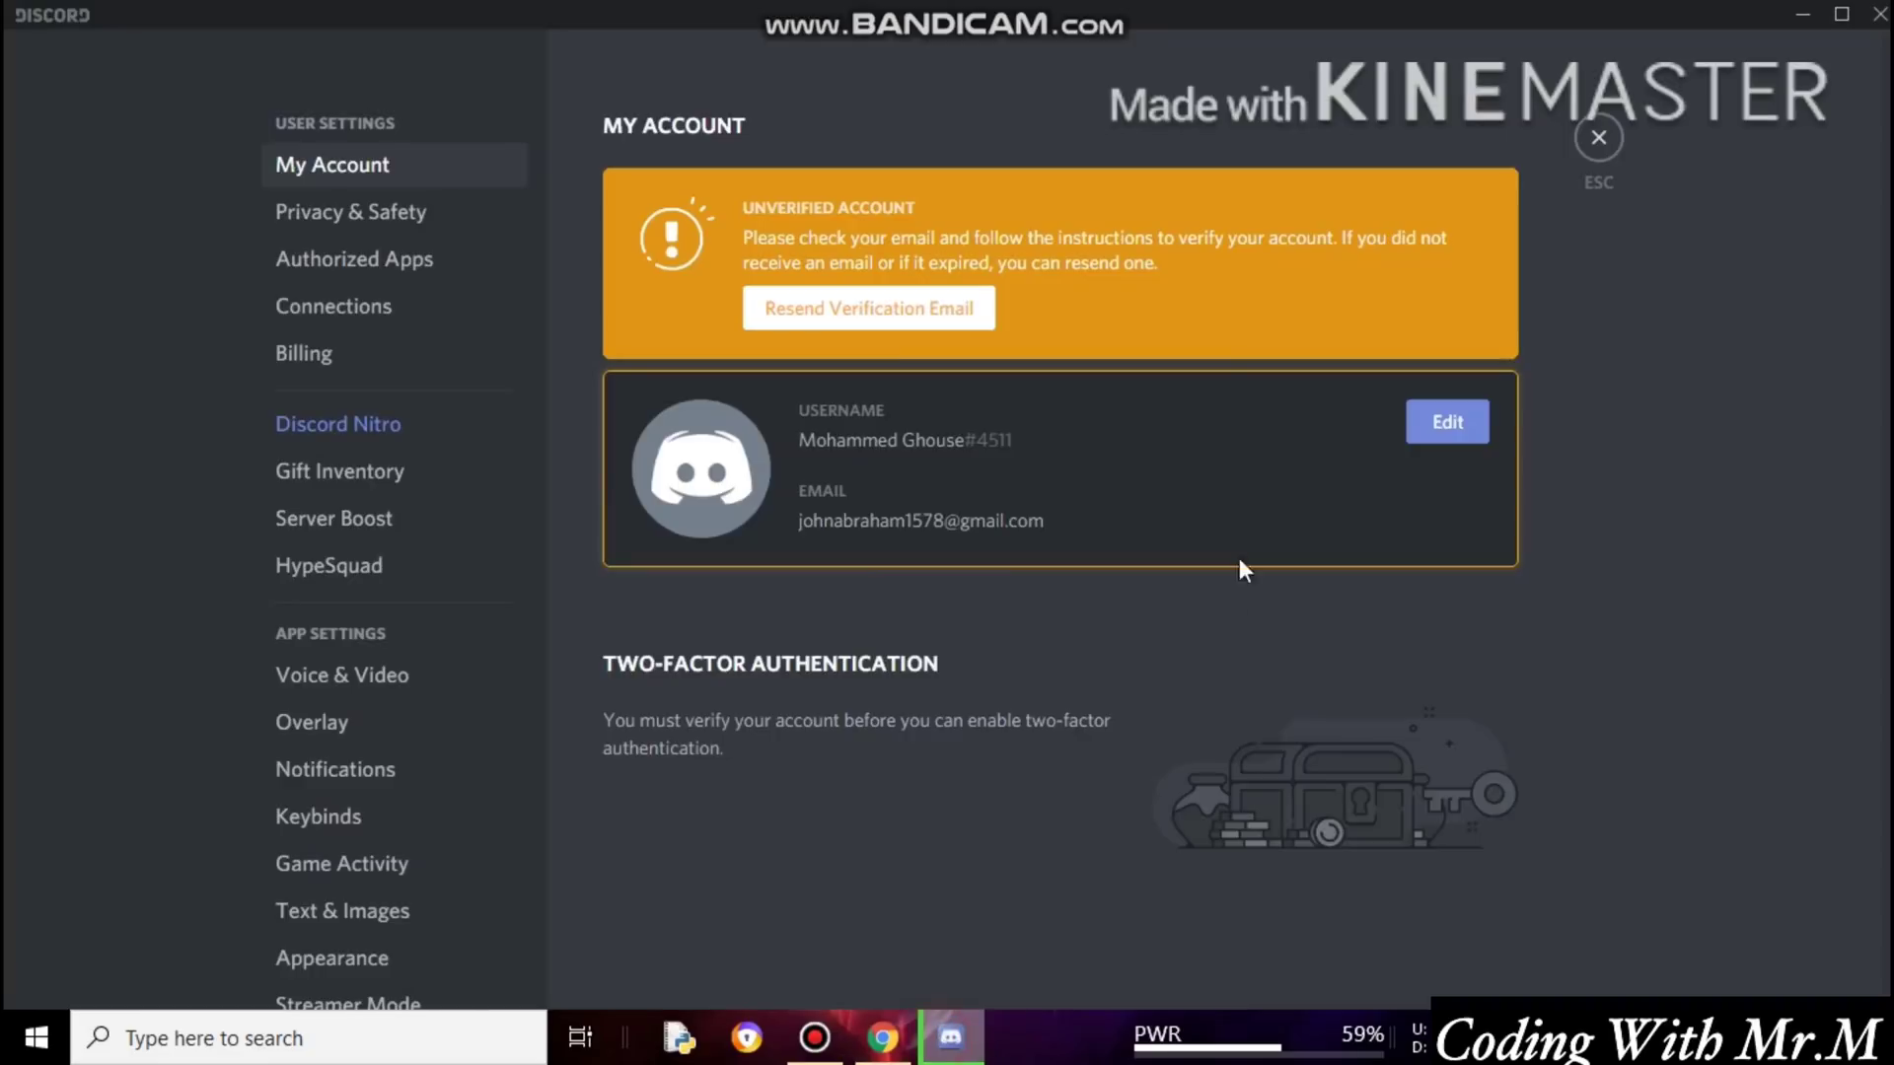
left_click(885, 1037)
left_click(848, 365)
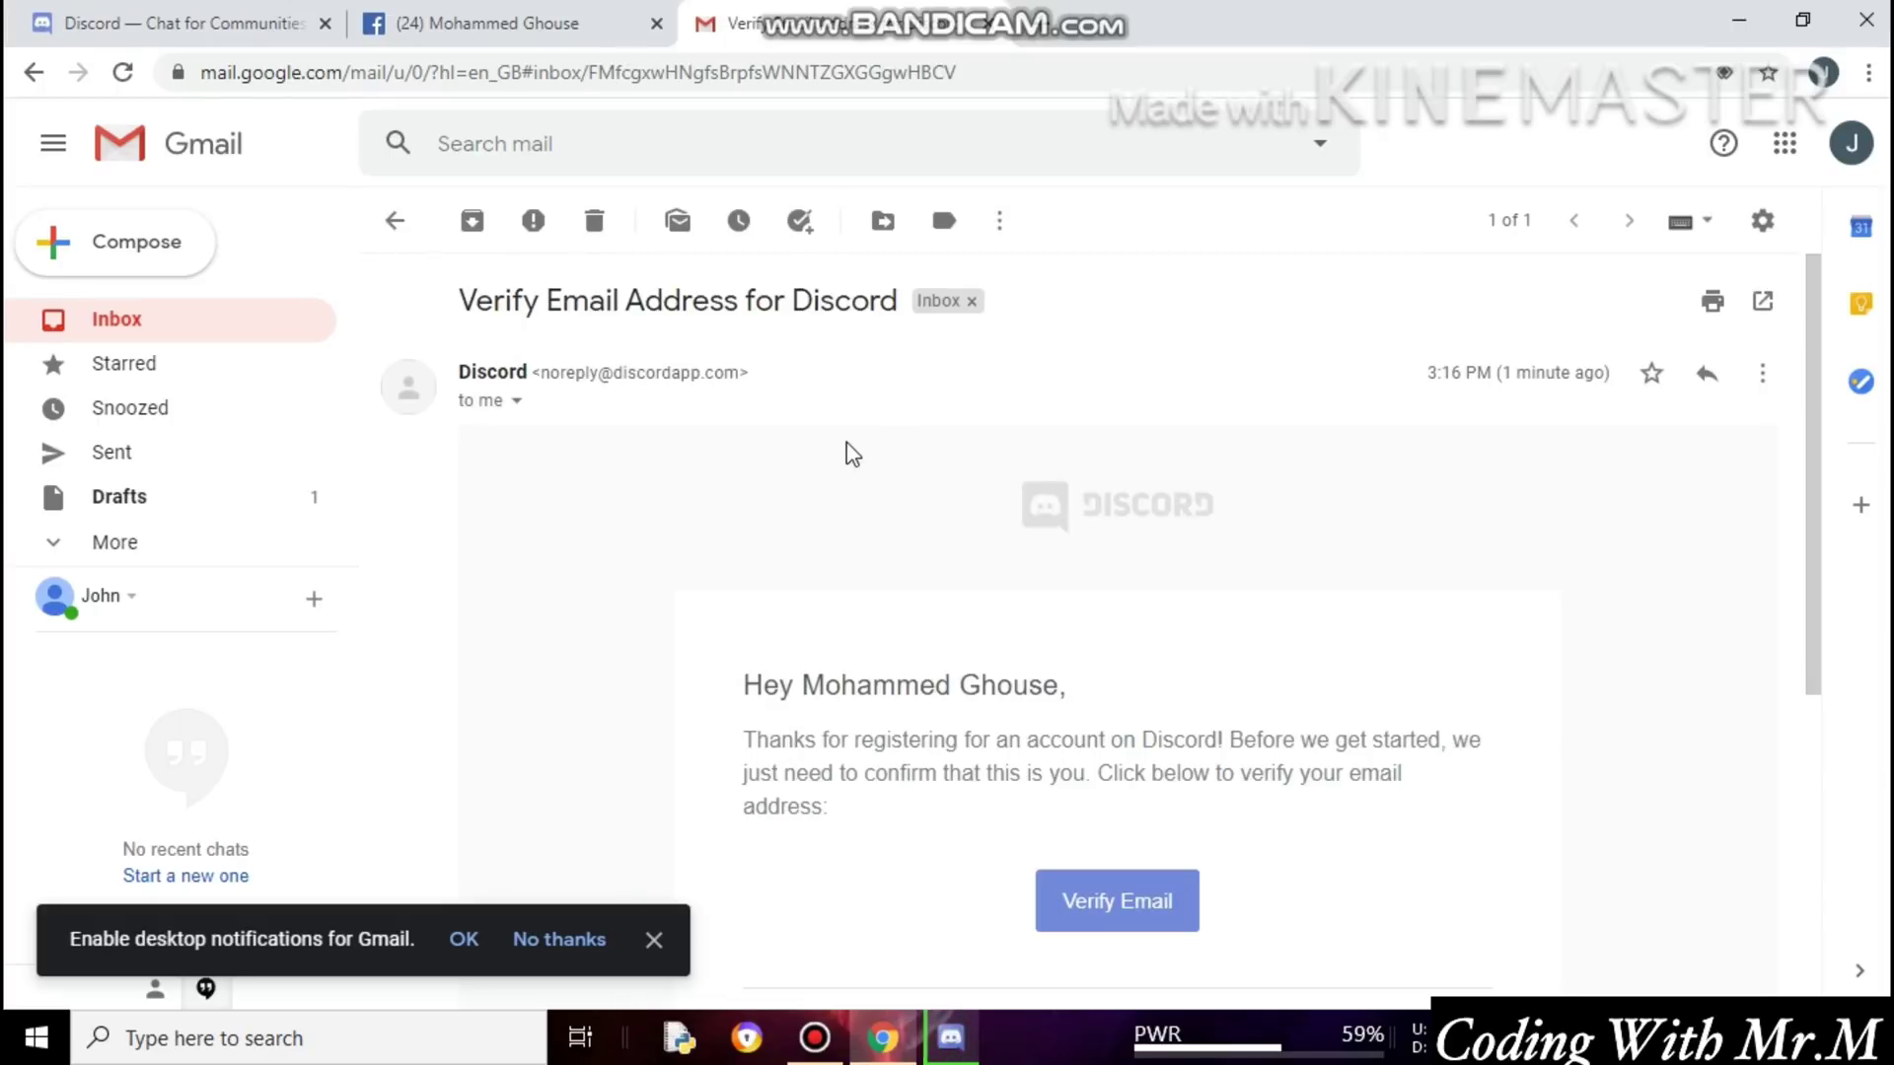
scroll(838, 560, "down", 1)
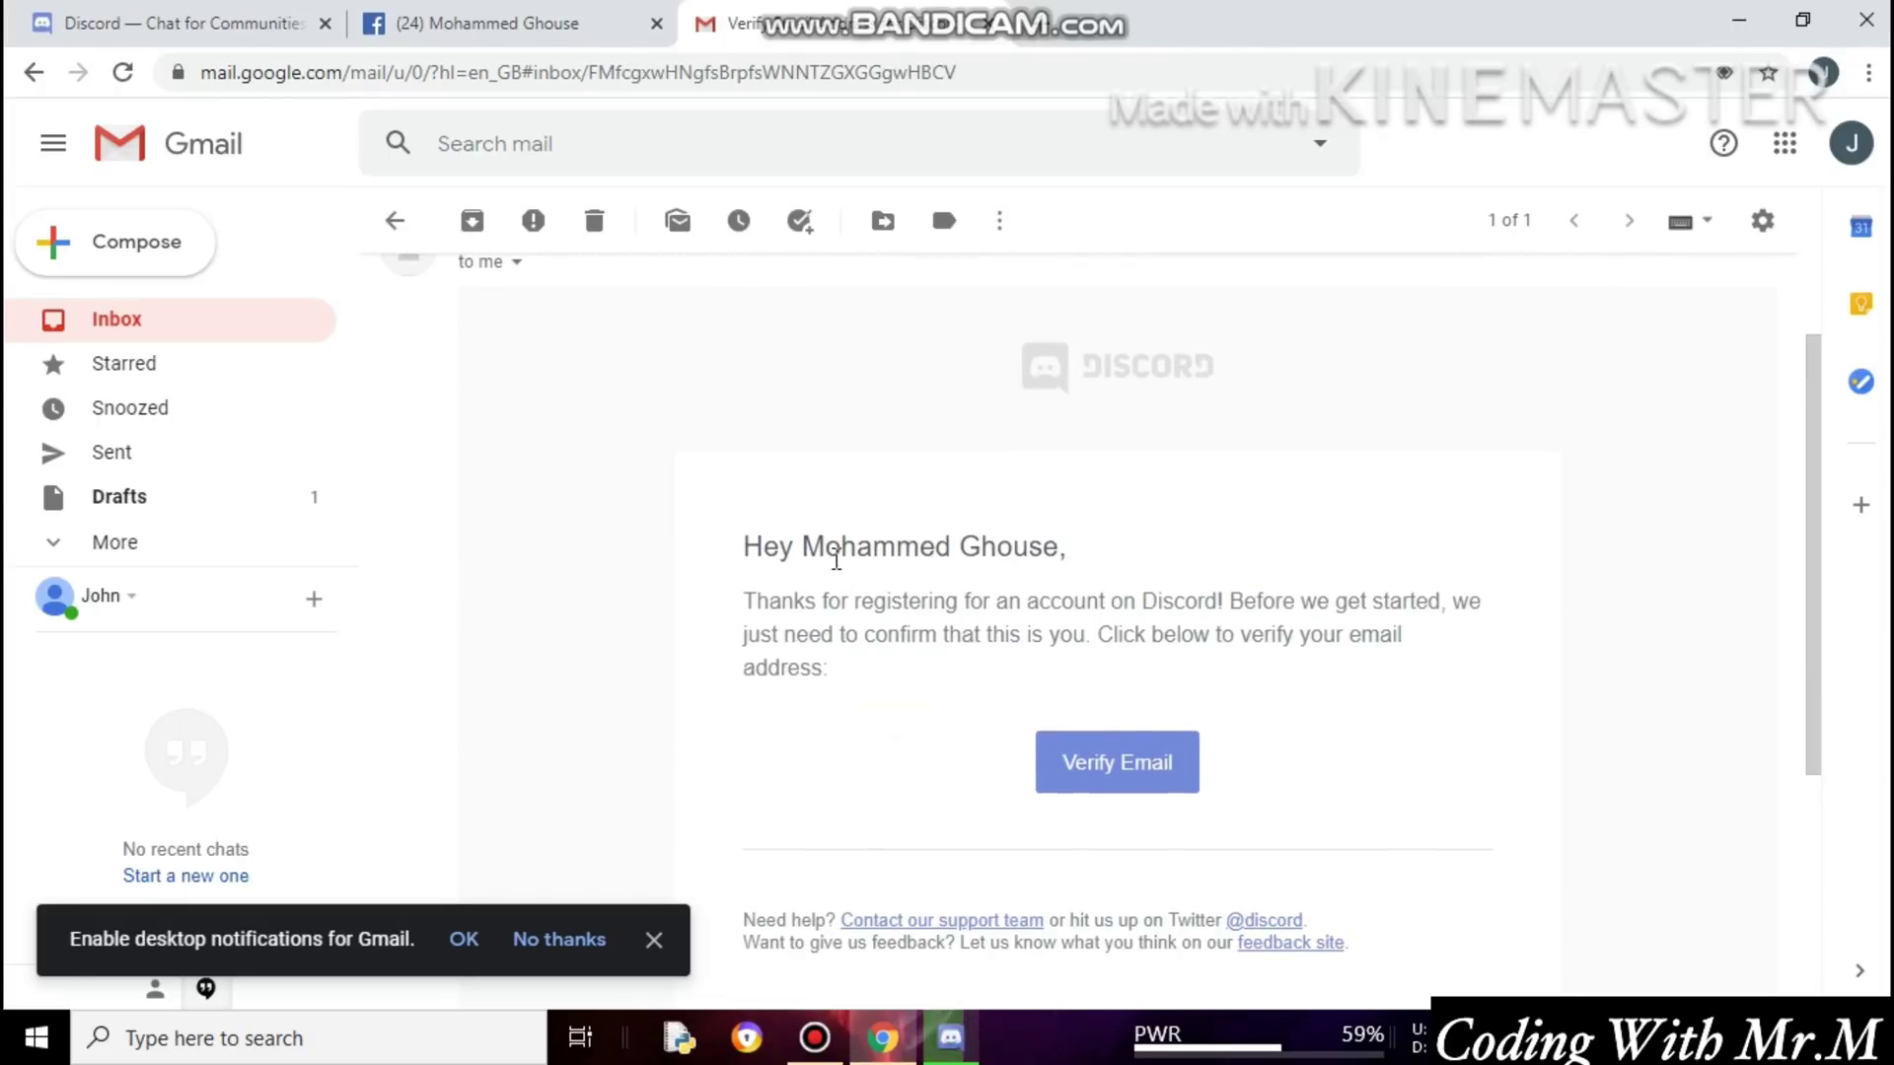
left_click(1129, 784)
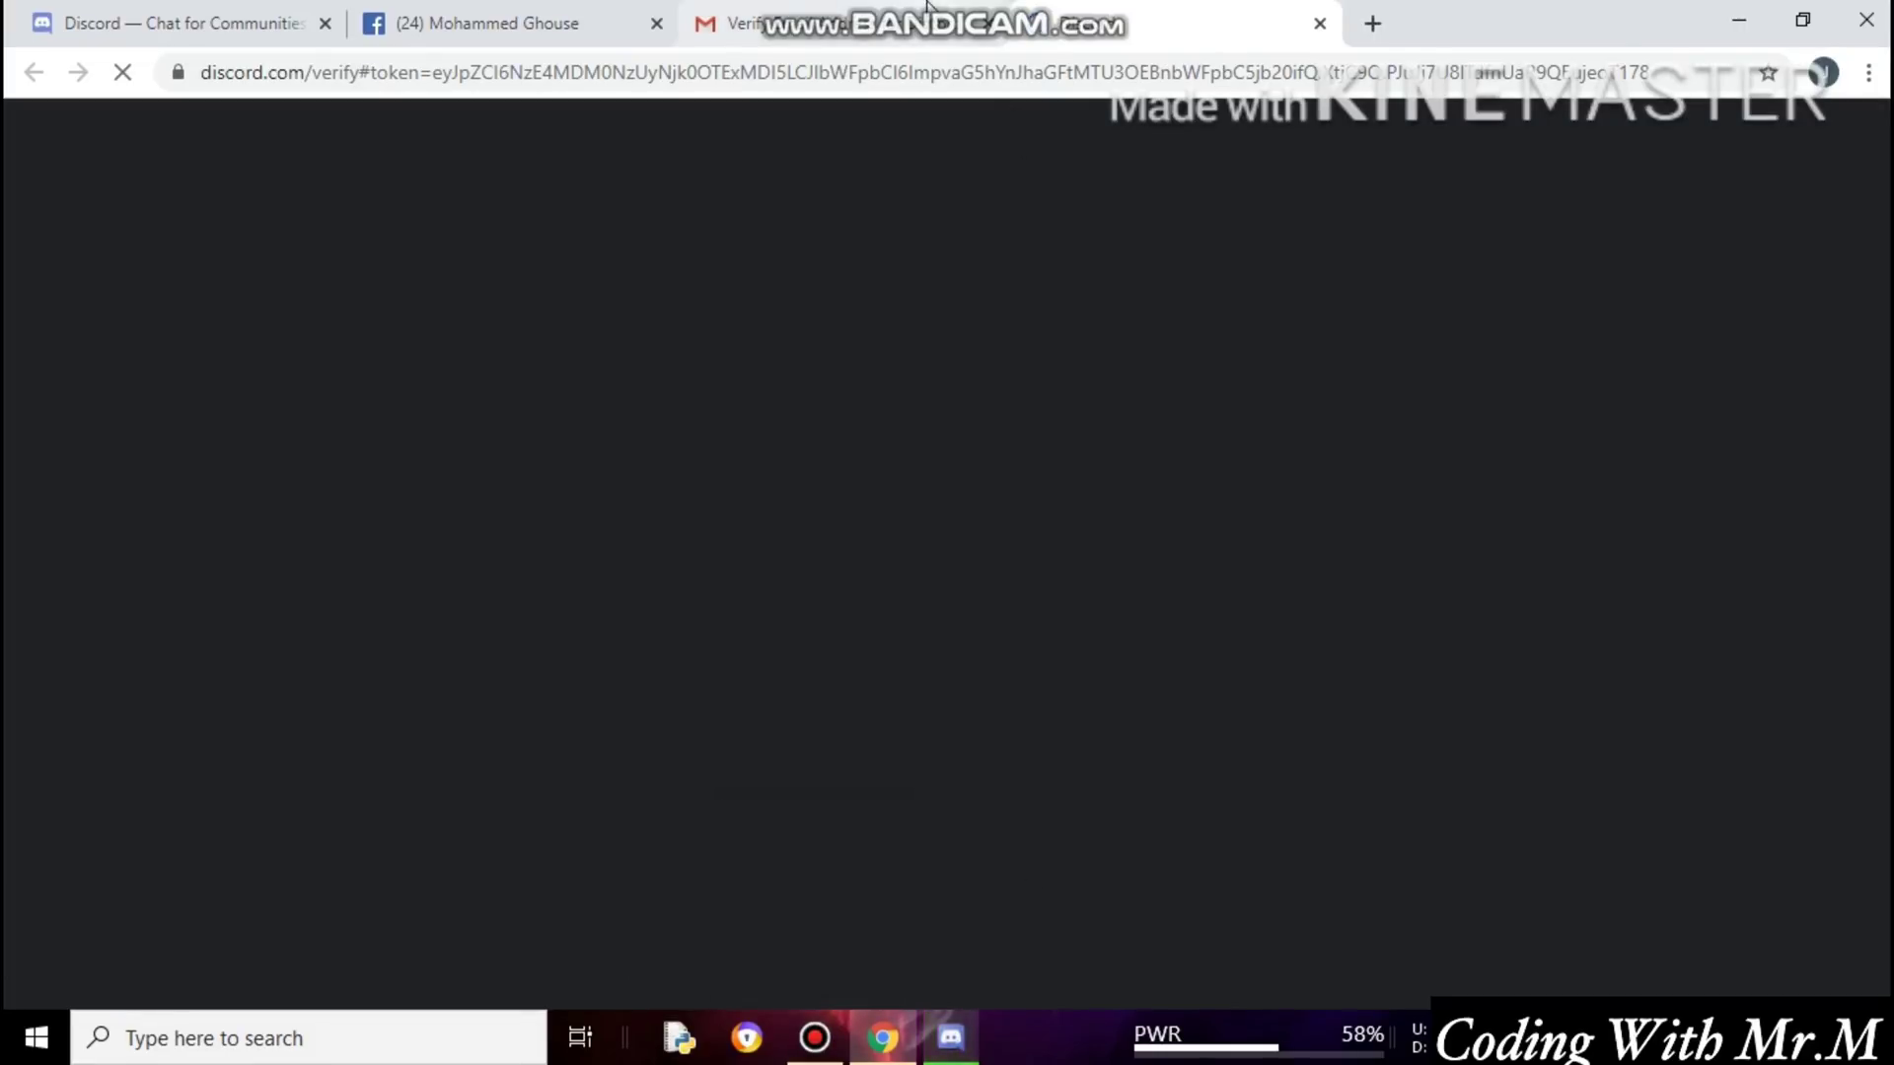
Tick the reCAPTCHA 'I'm not a robot' box on the loaded verify page to reach 'Email Verified!'.
left_click(947, 22)
left_click(913, 8)
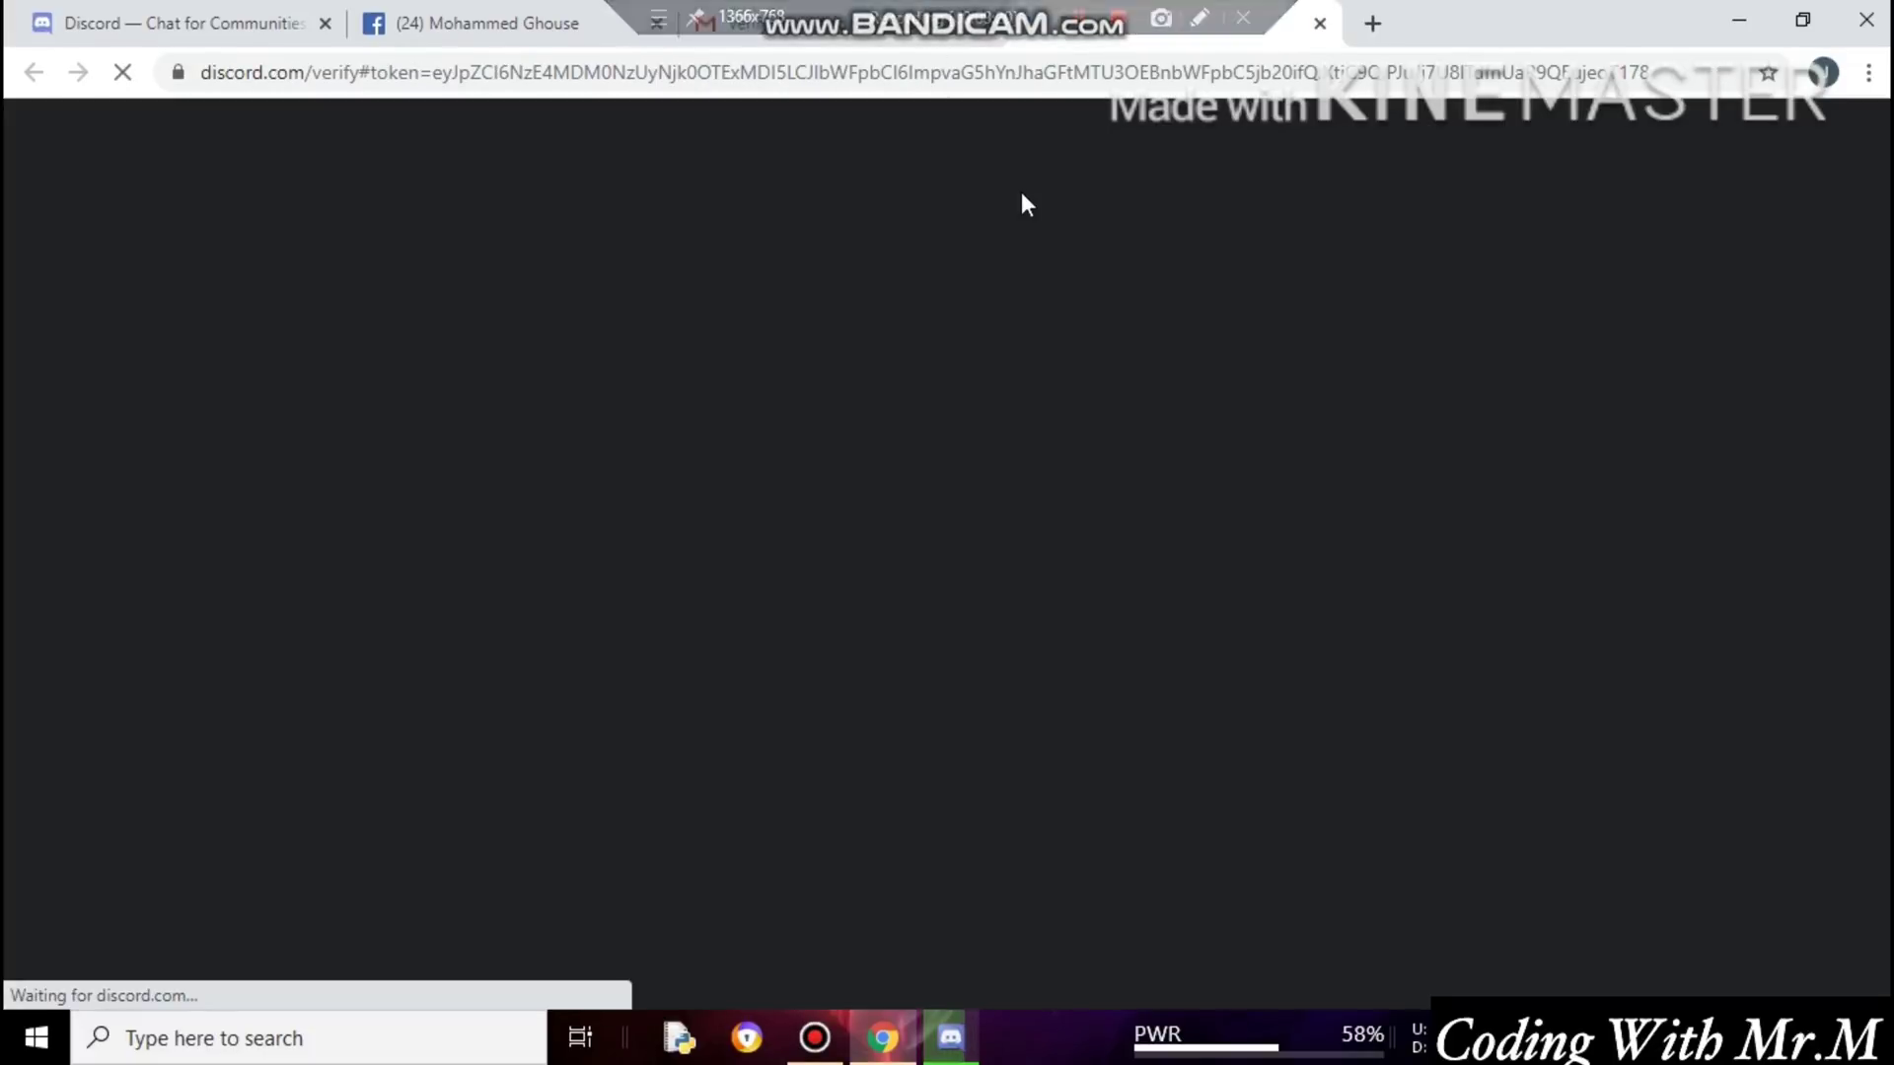
left_click(954, 1035)
left_click(957, 1034)
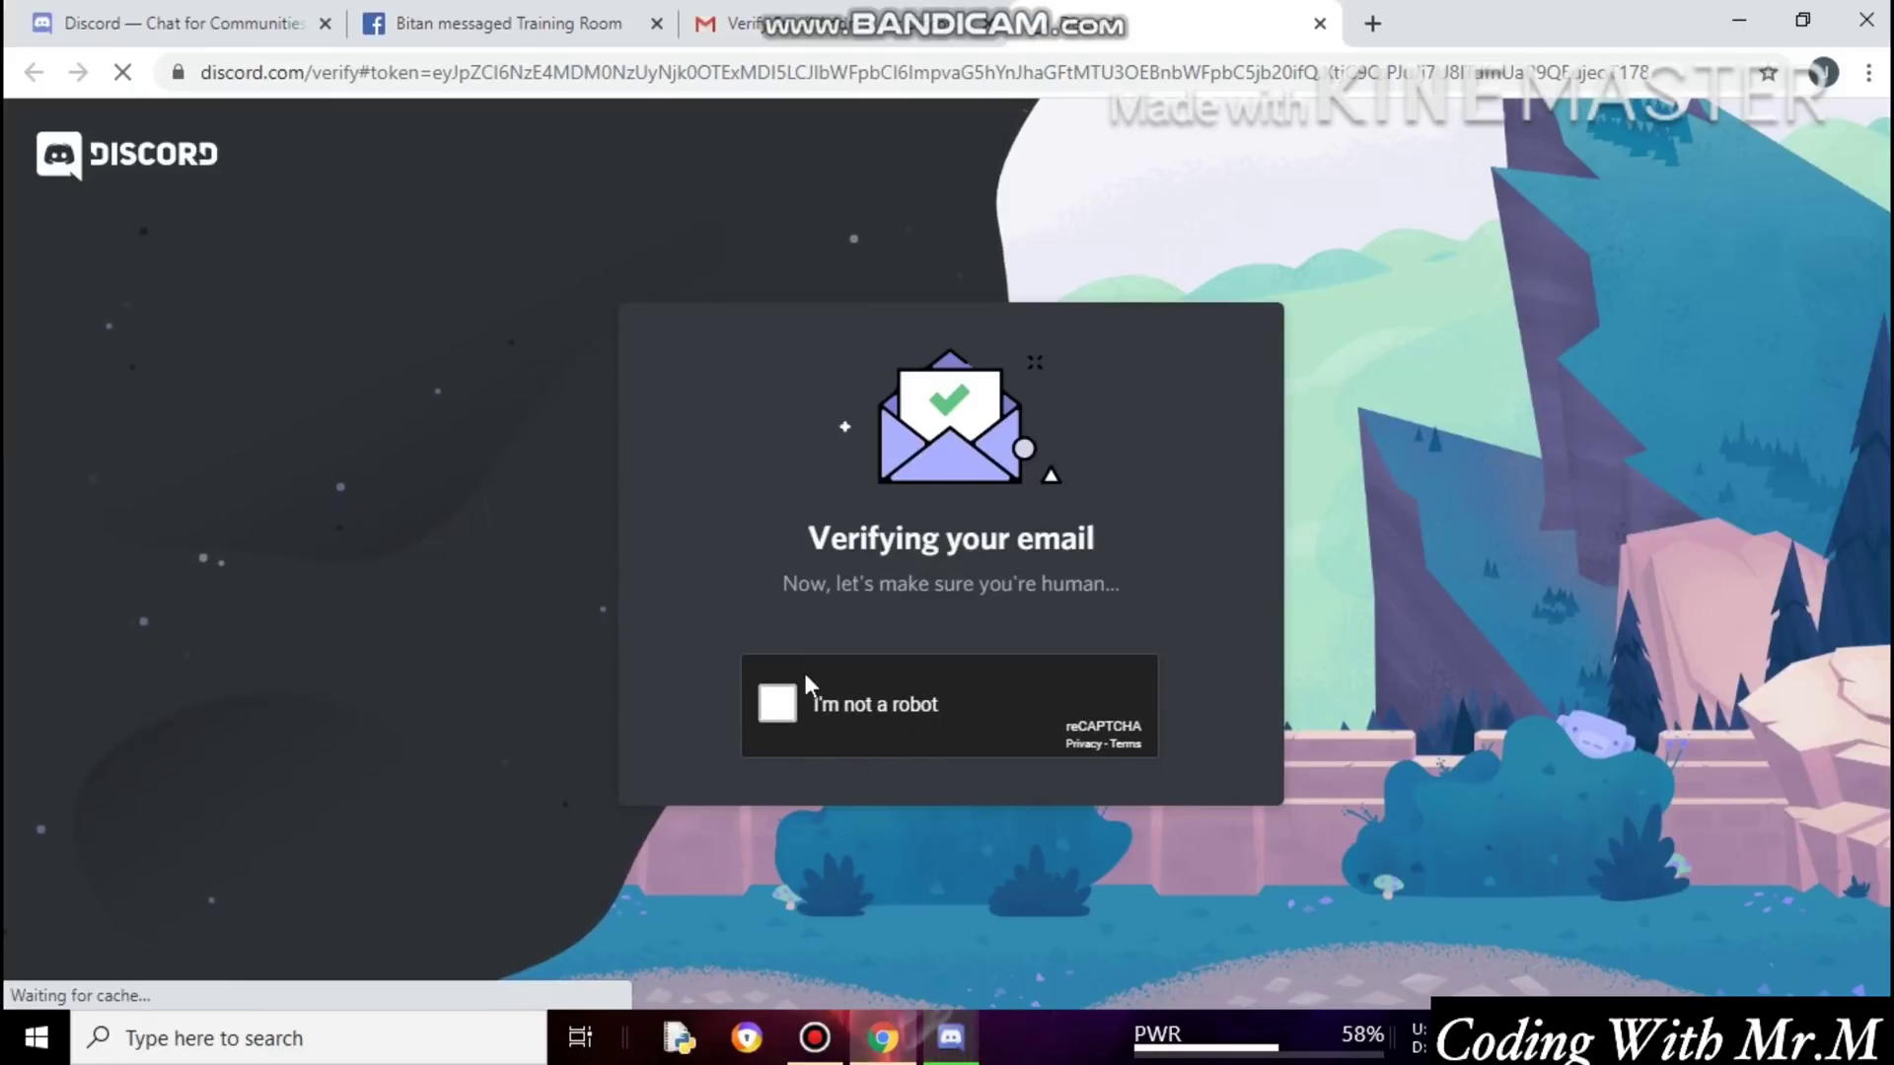
left_click(778, 703)
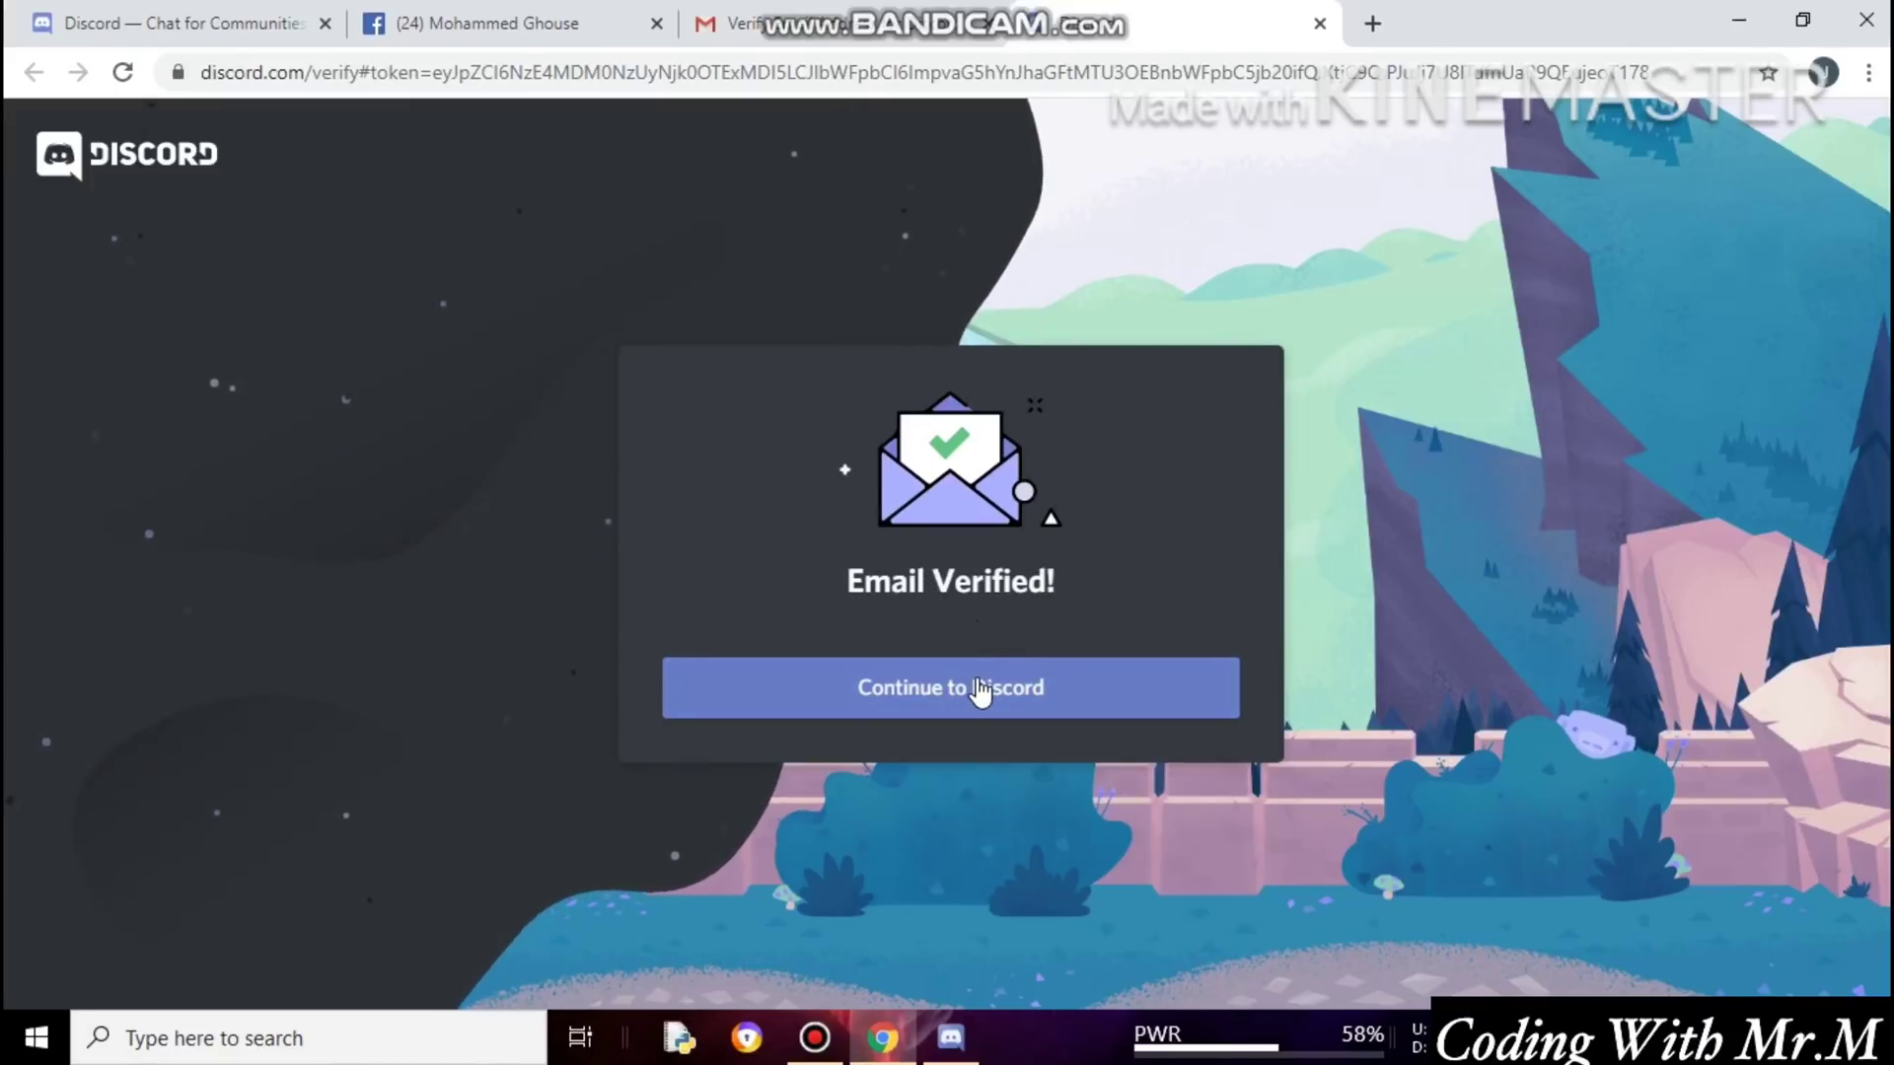
Continue to Discord, allow Open Discord, and bring up the desktop app's My Account settings.
left_click(978, 687)
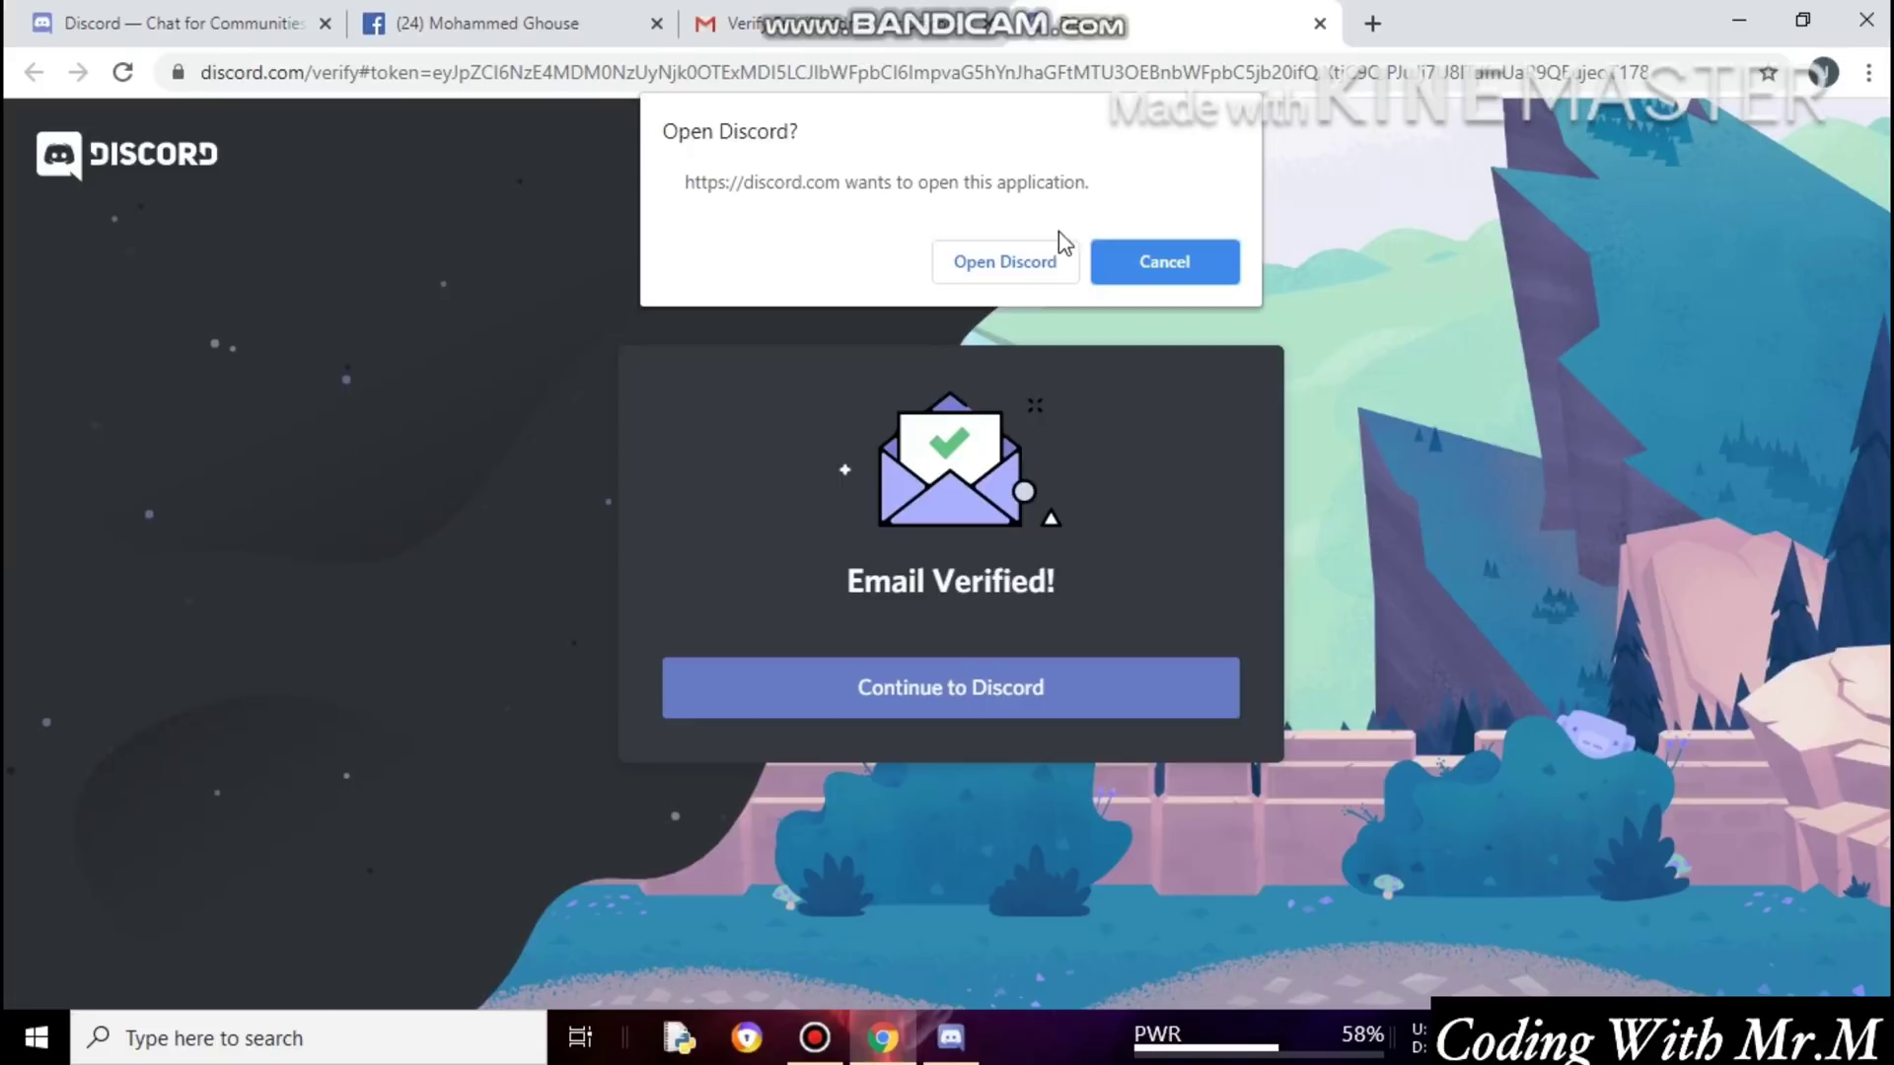
left_click(1024, 261)
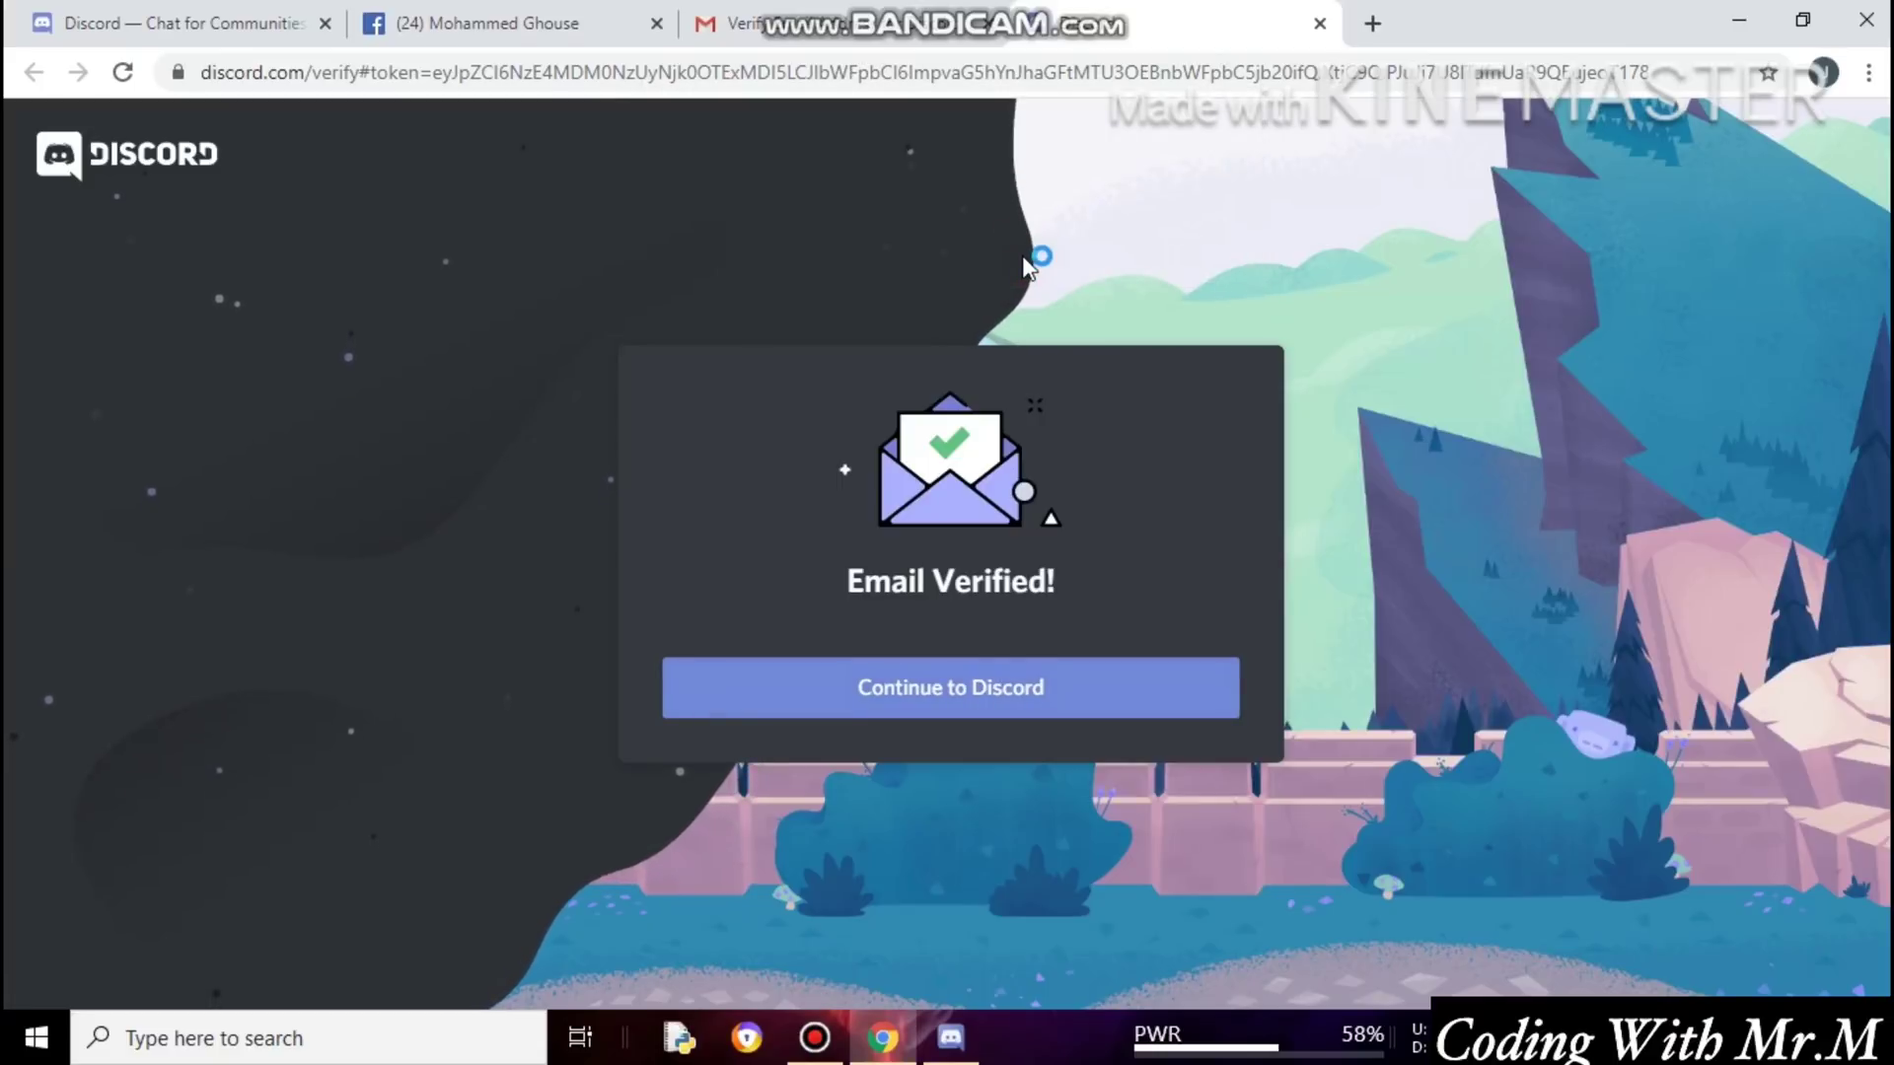
mouse_move(952, 1037)
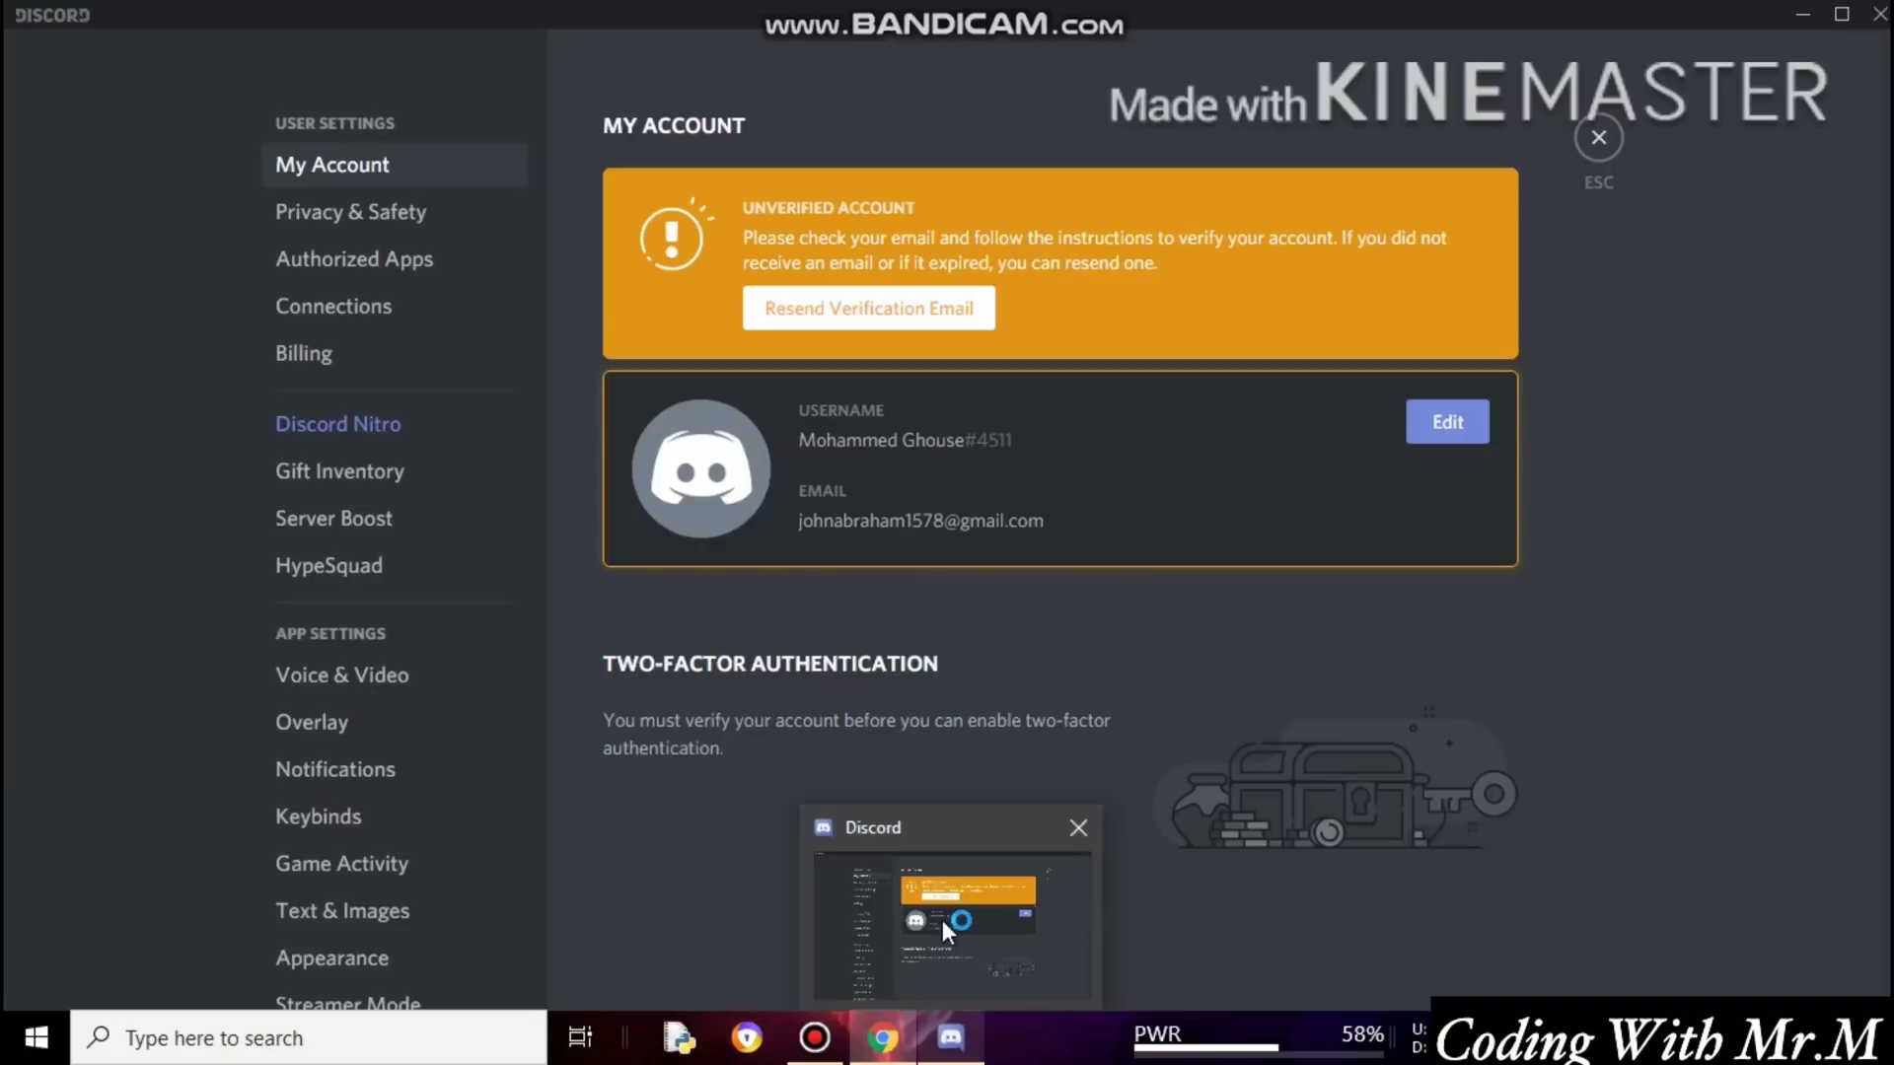
left_click(943, 921)
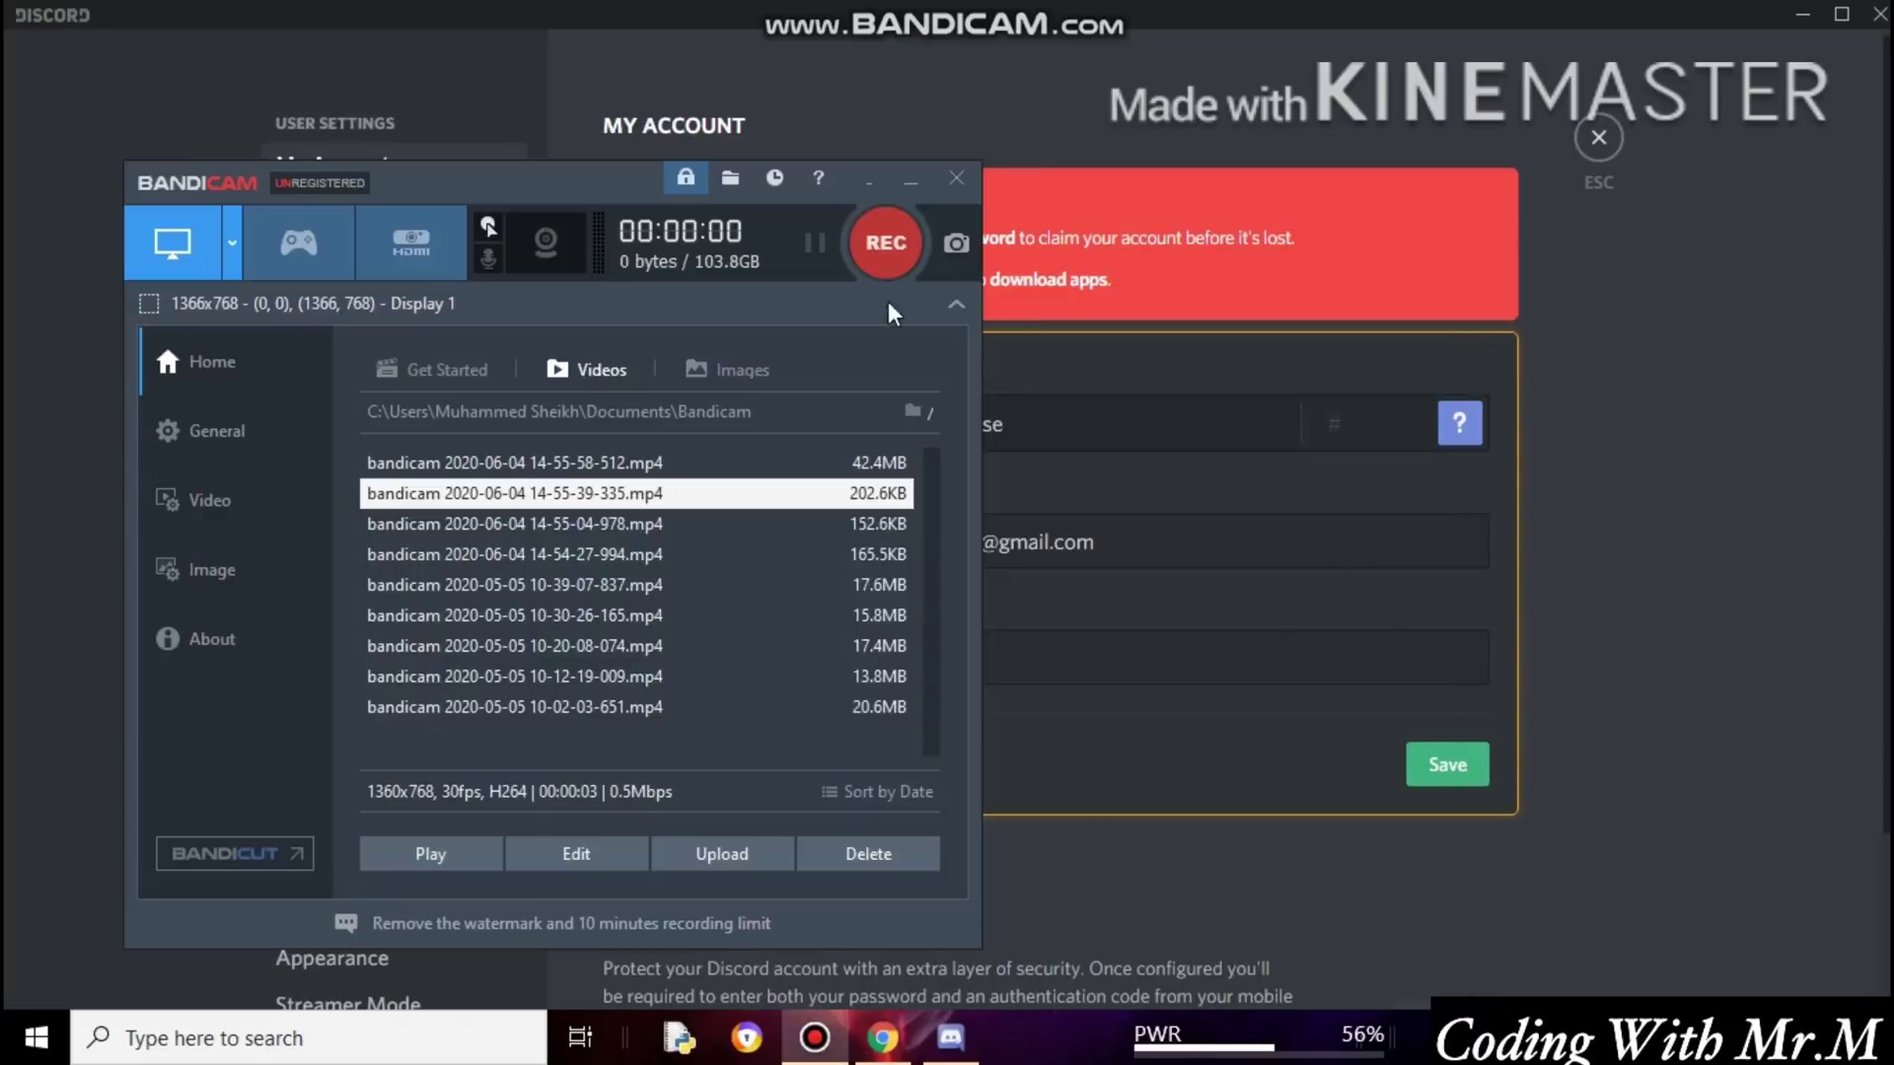
Enter the username, email and current password, save, then clear and retype the rejected password.
left_click(885, 243)
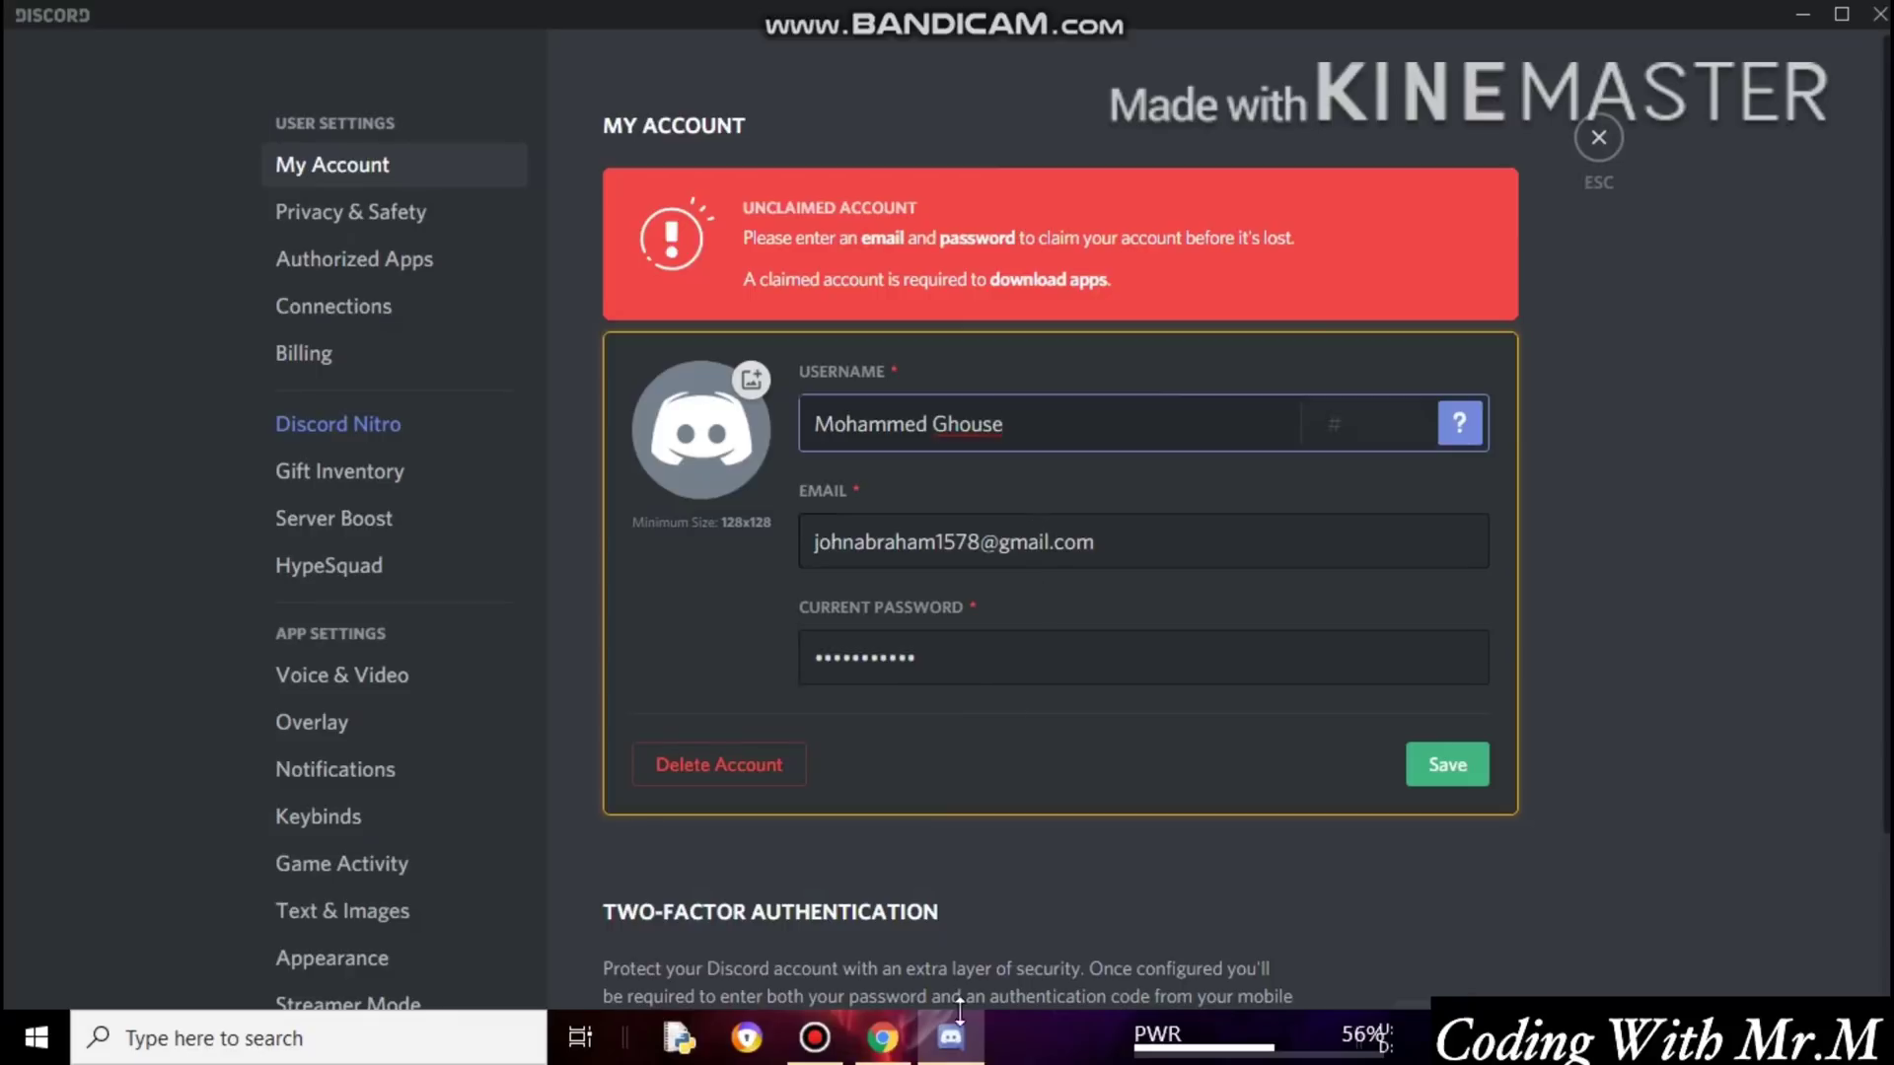
left_click(1441, 777)
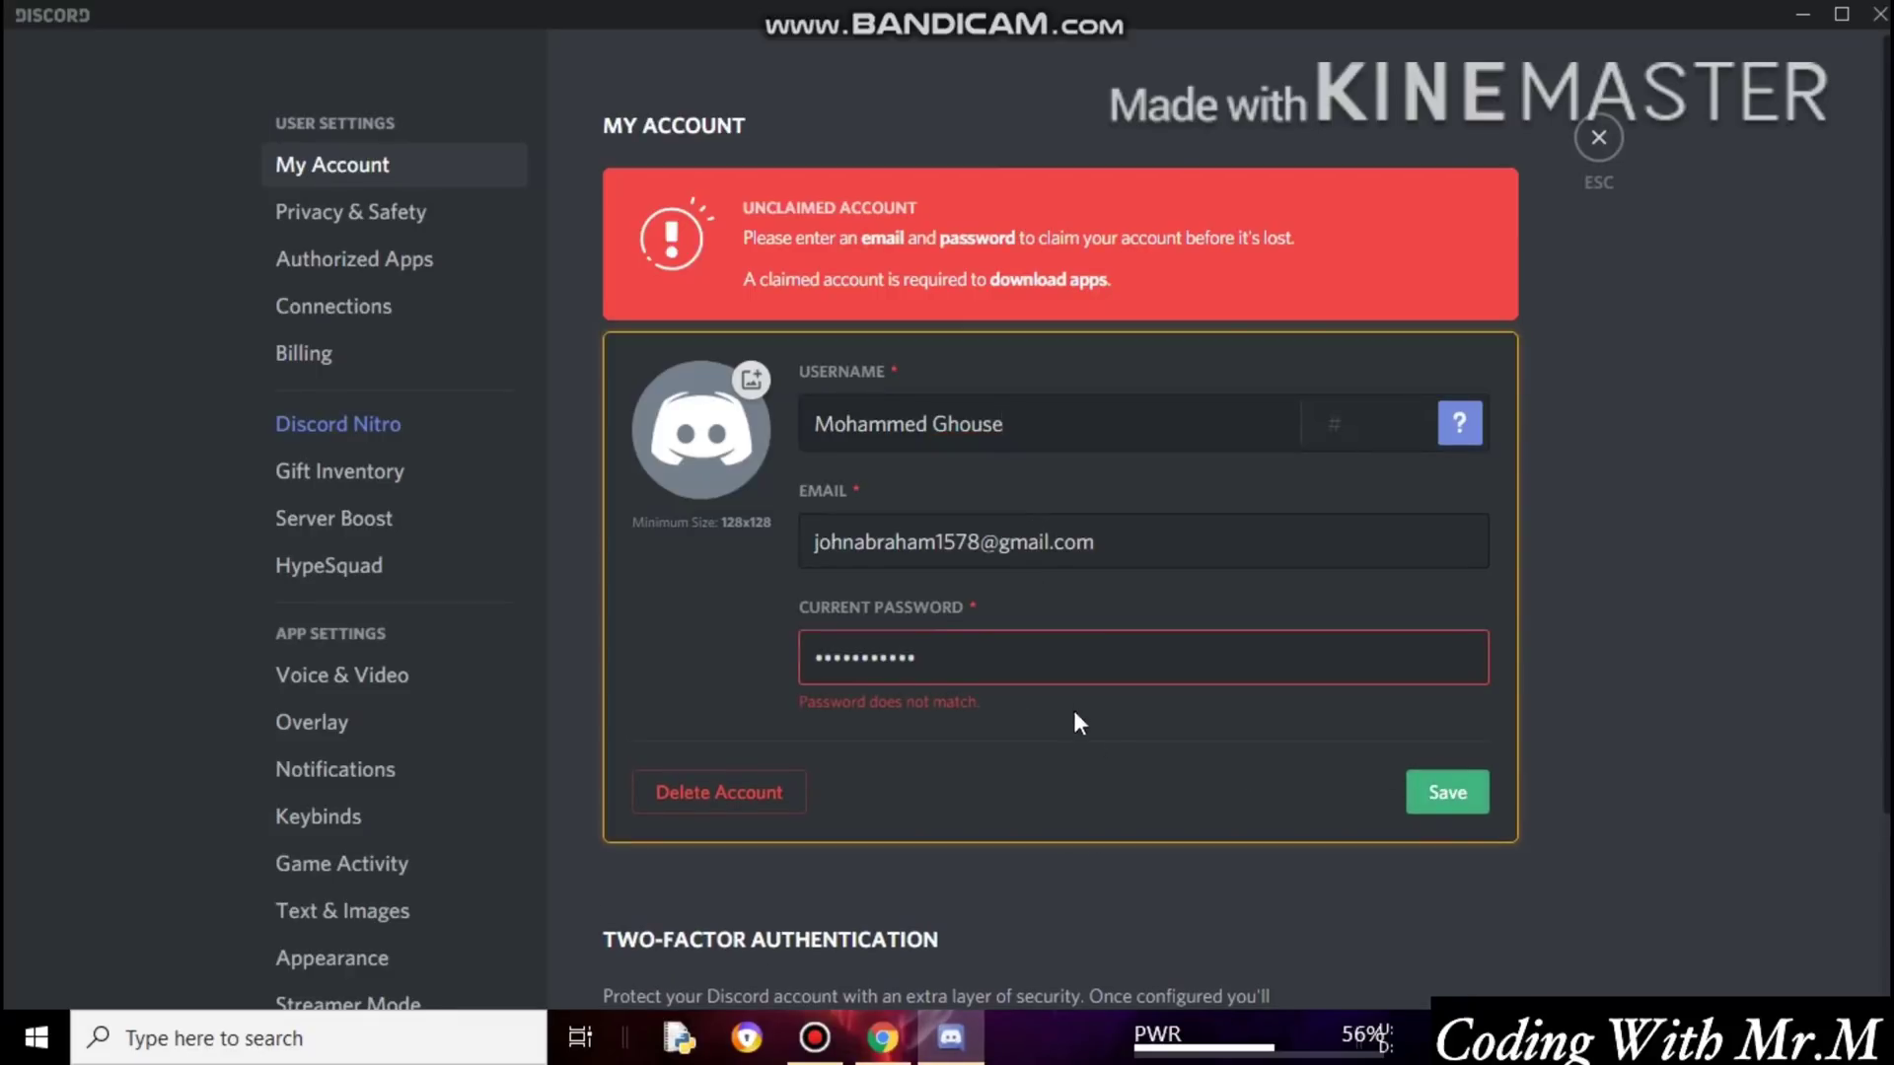
left_click(1047, 661)
key("BackSpace")
key("BackSpace")
key("BackSpace")
key("BackSpace")
key("BackSpace")
key("BackSpace")
key("BackSpace")
key("BackSpace")
key("BackSpace")
key("BackSpace")
key("BackSpace")
type("••••••••")
Save the corrected details, close the confirmation-link notice, and reopen My Account for editing.
left_click(1441, 804)
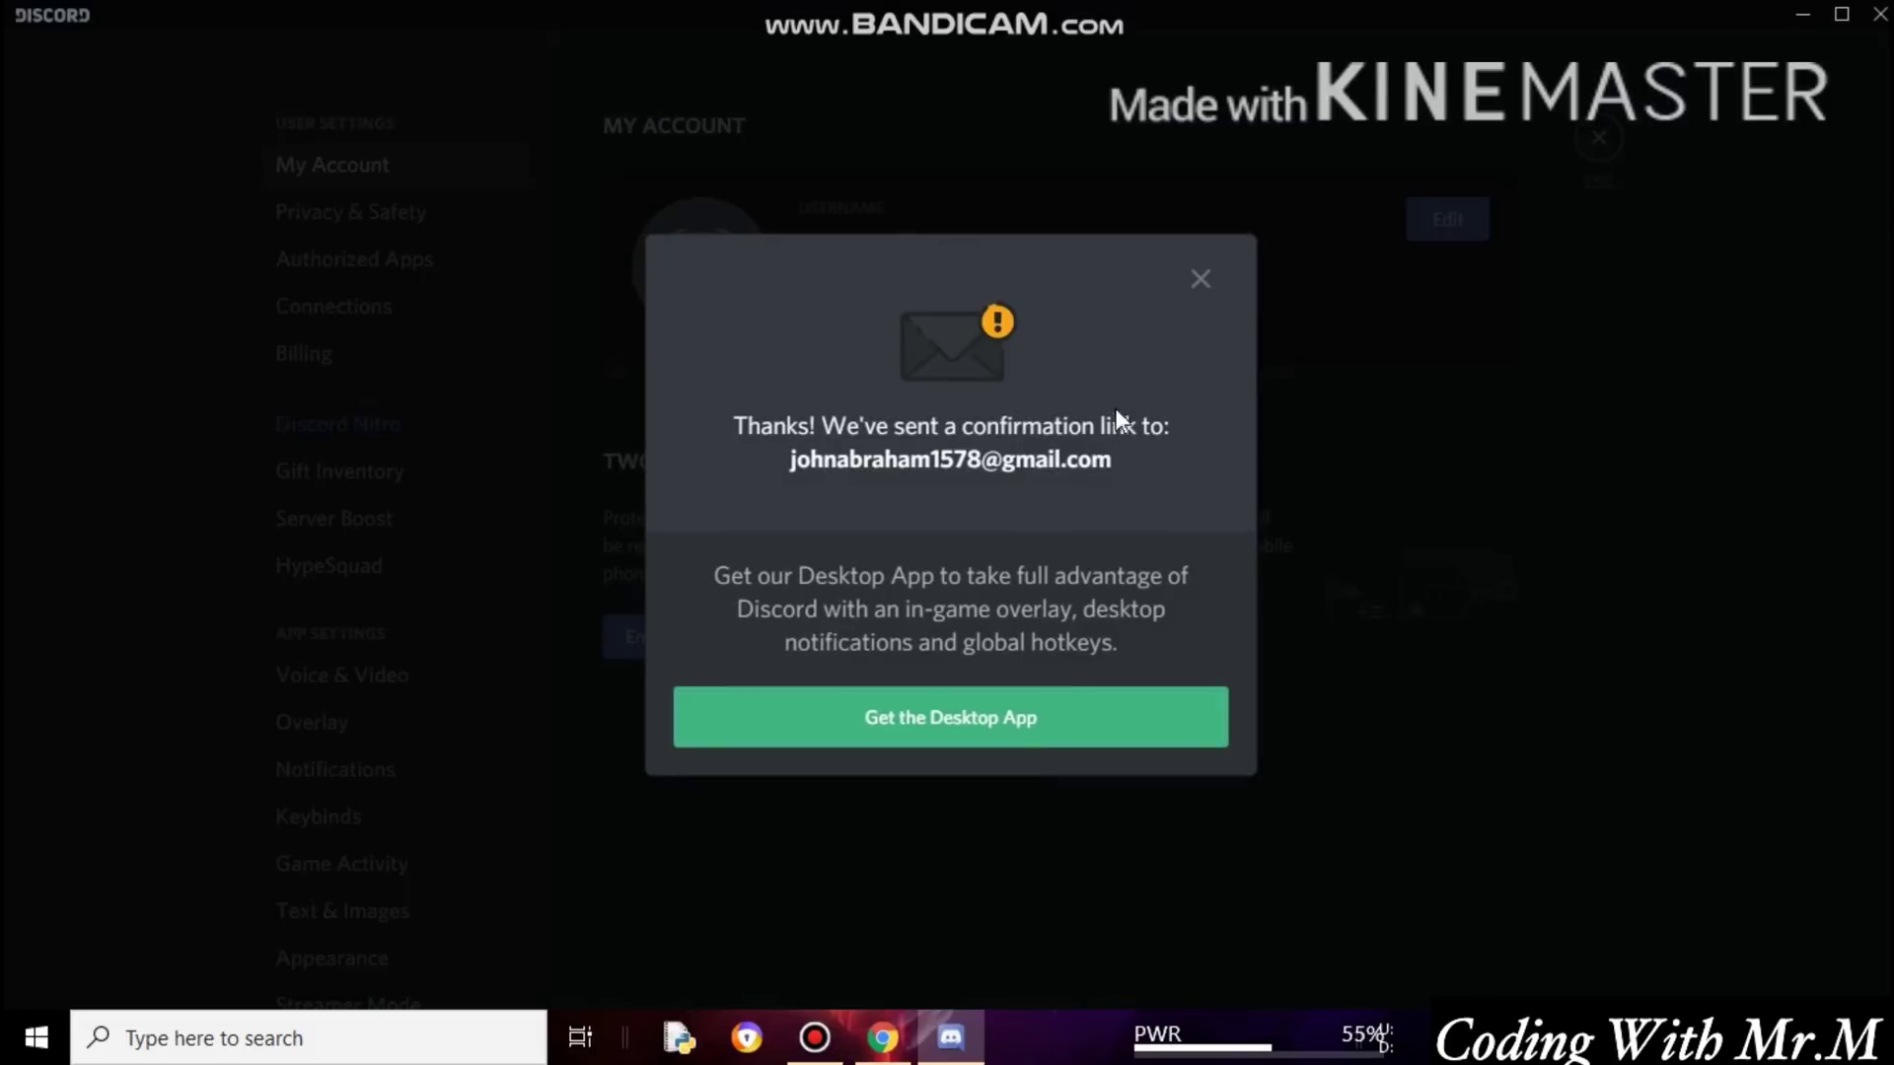
left_click(1200, 279)
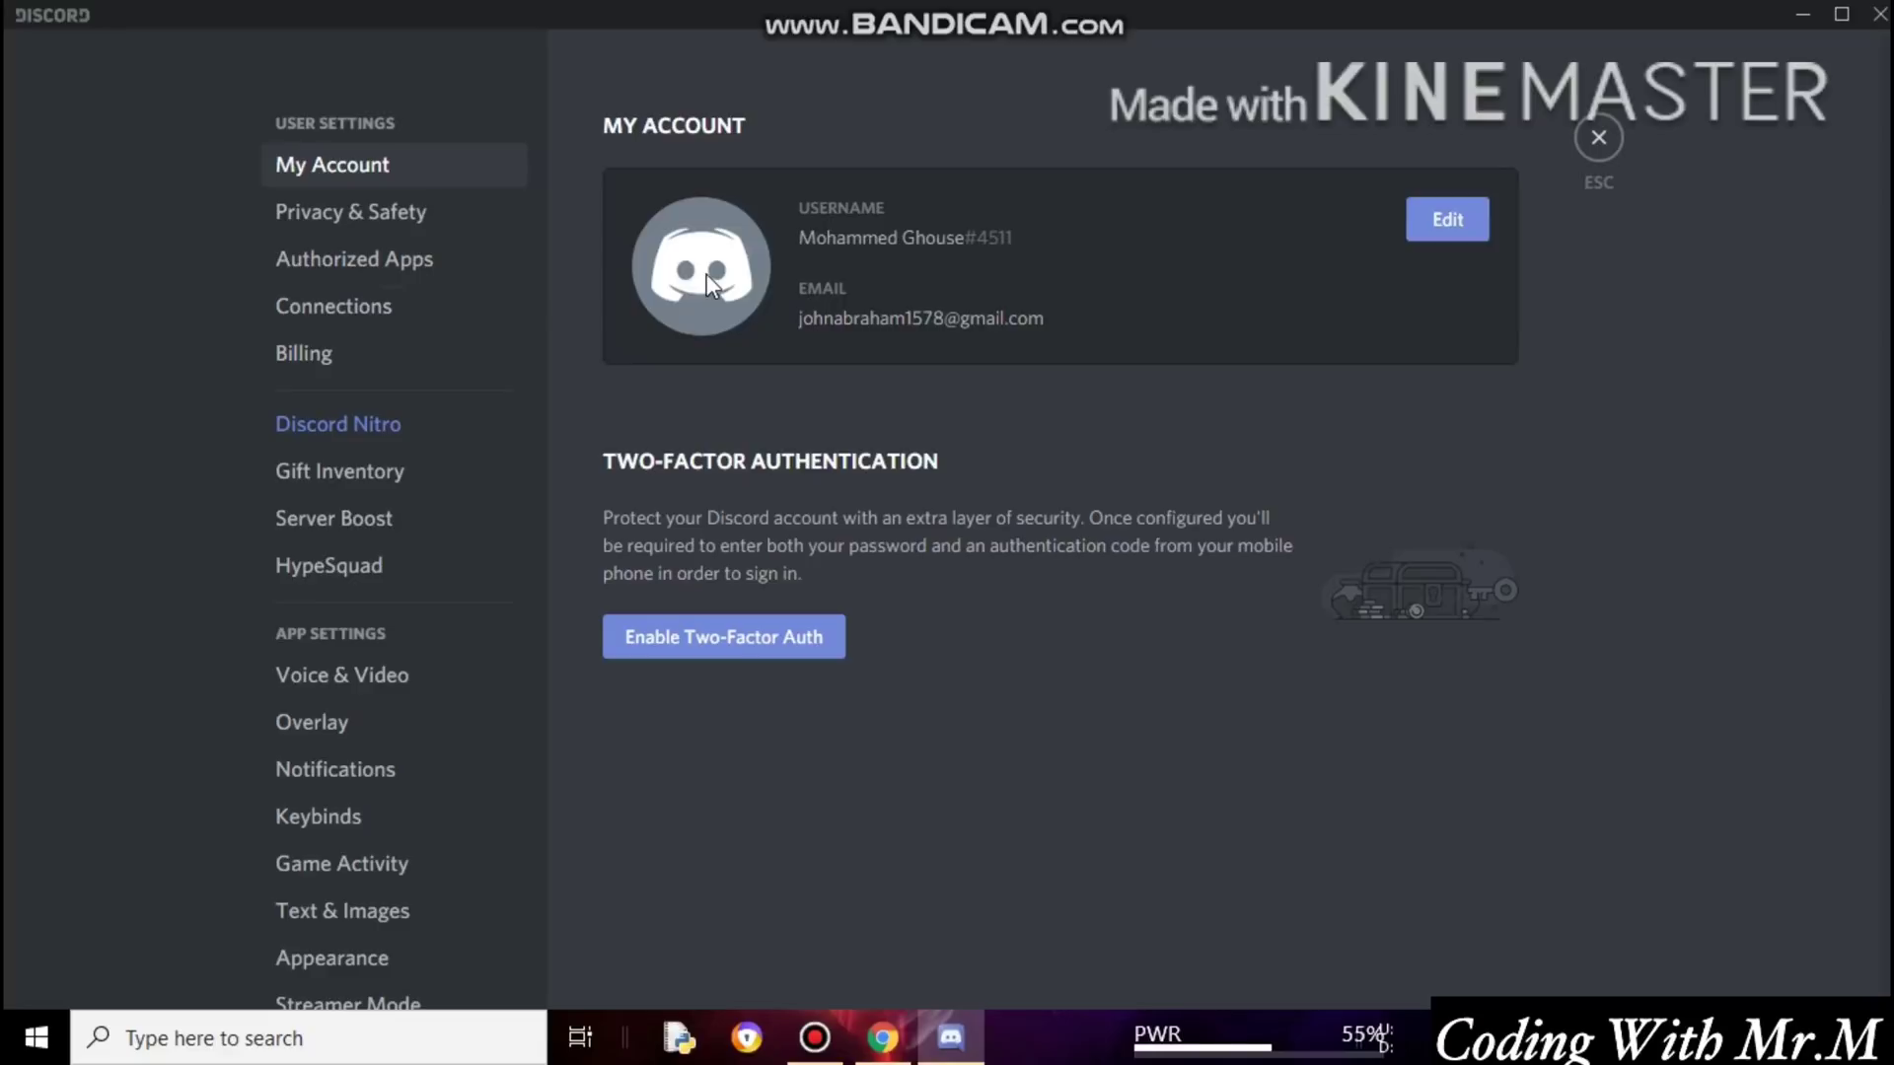
left_click(1472, 235)
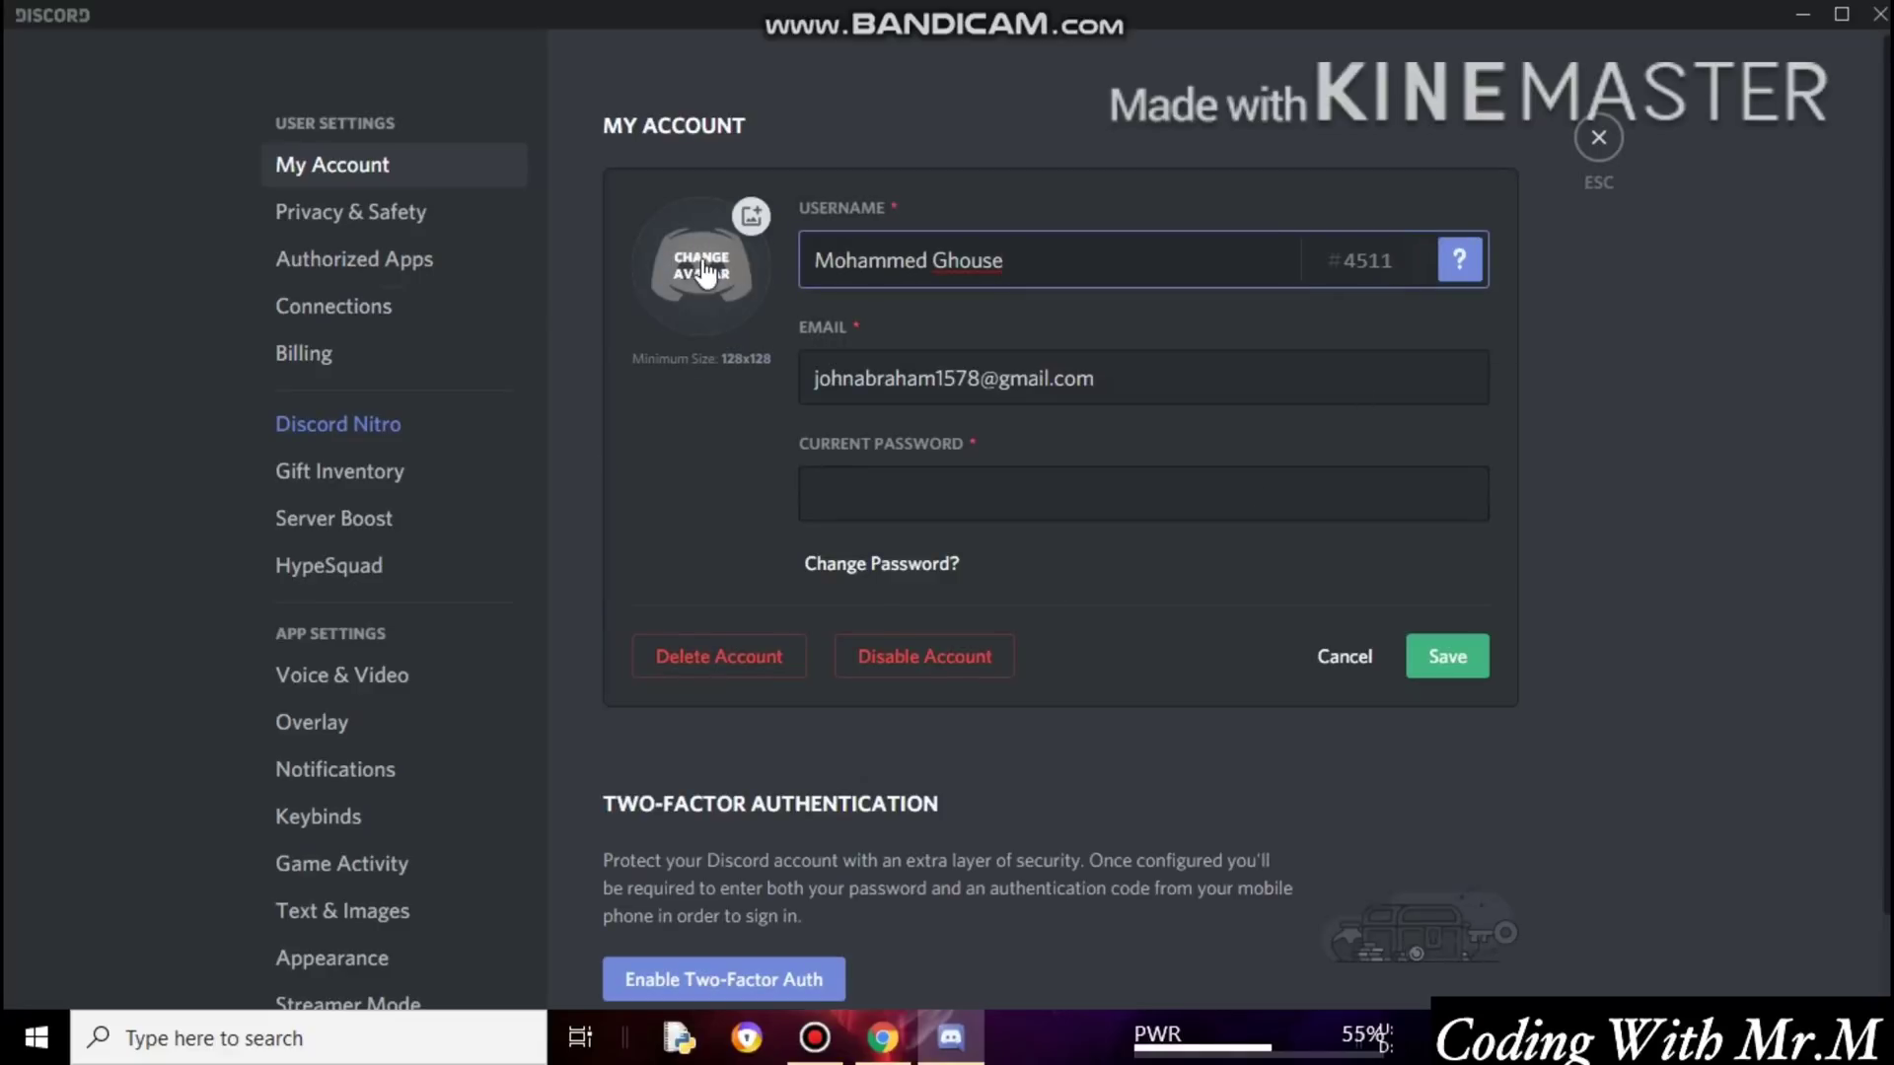
left_click(881, 1035)
left_click(493, 23)
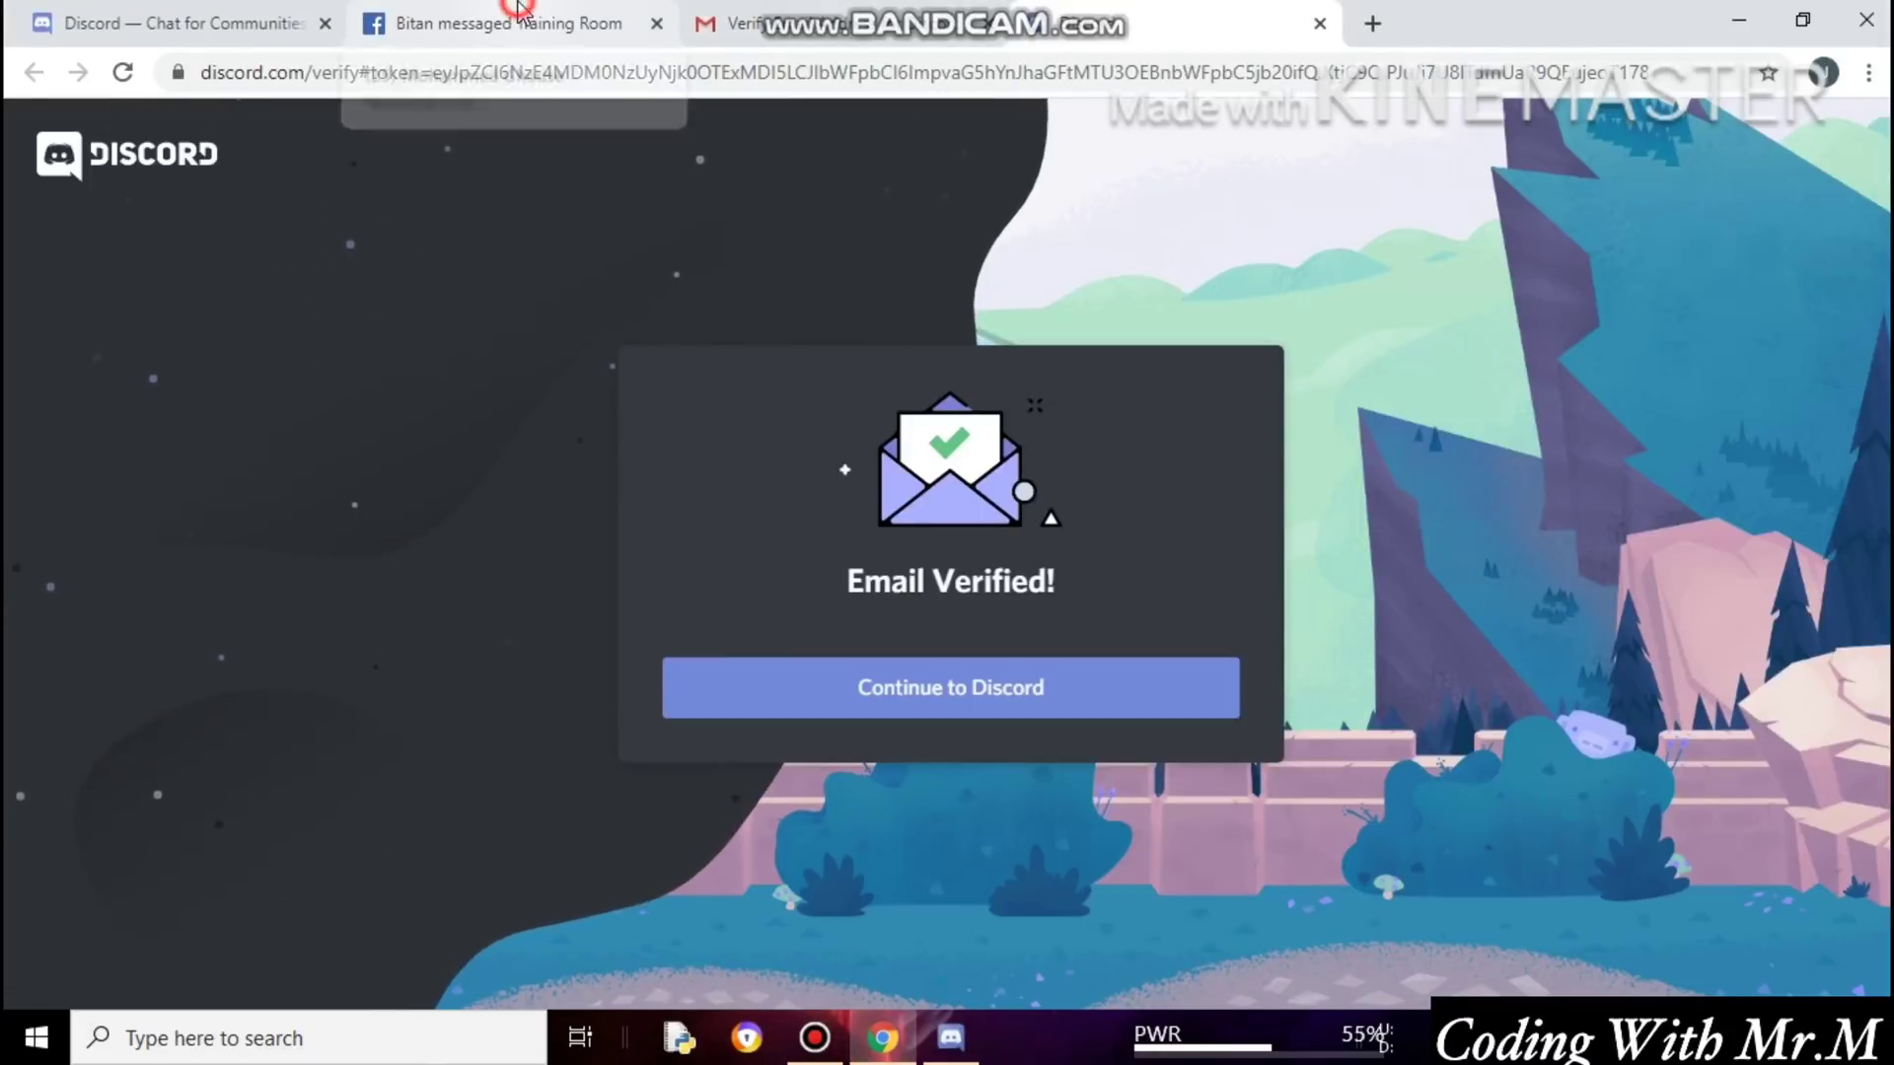
left_click(1504, 554)
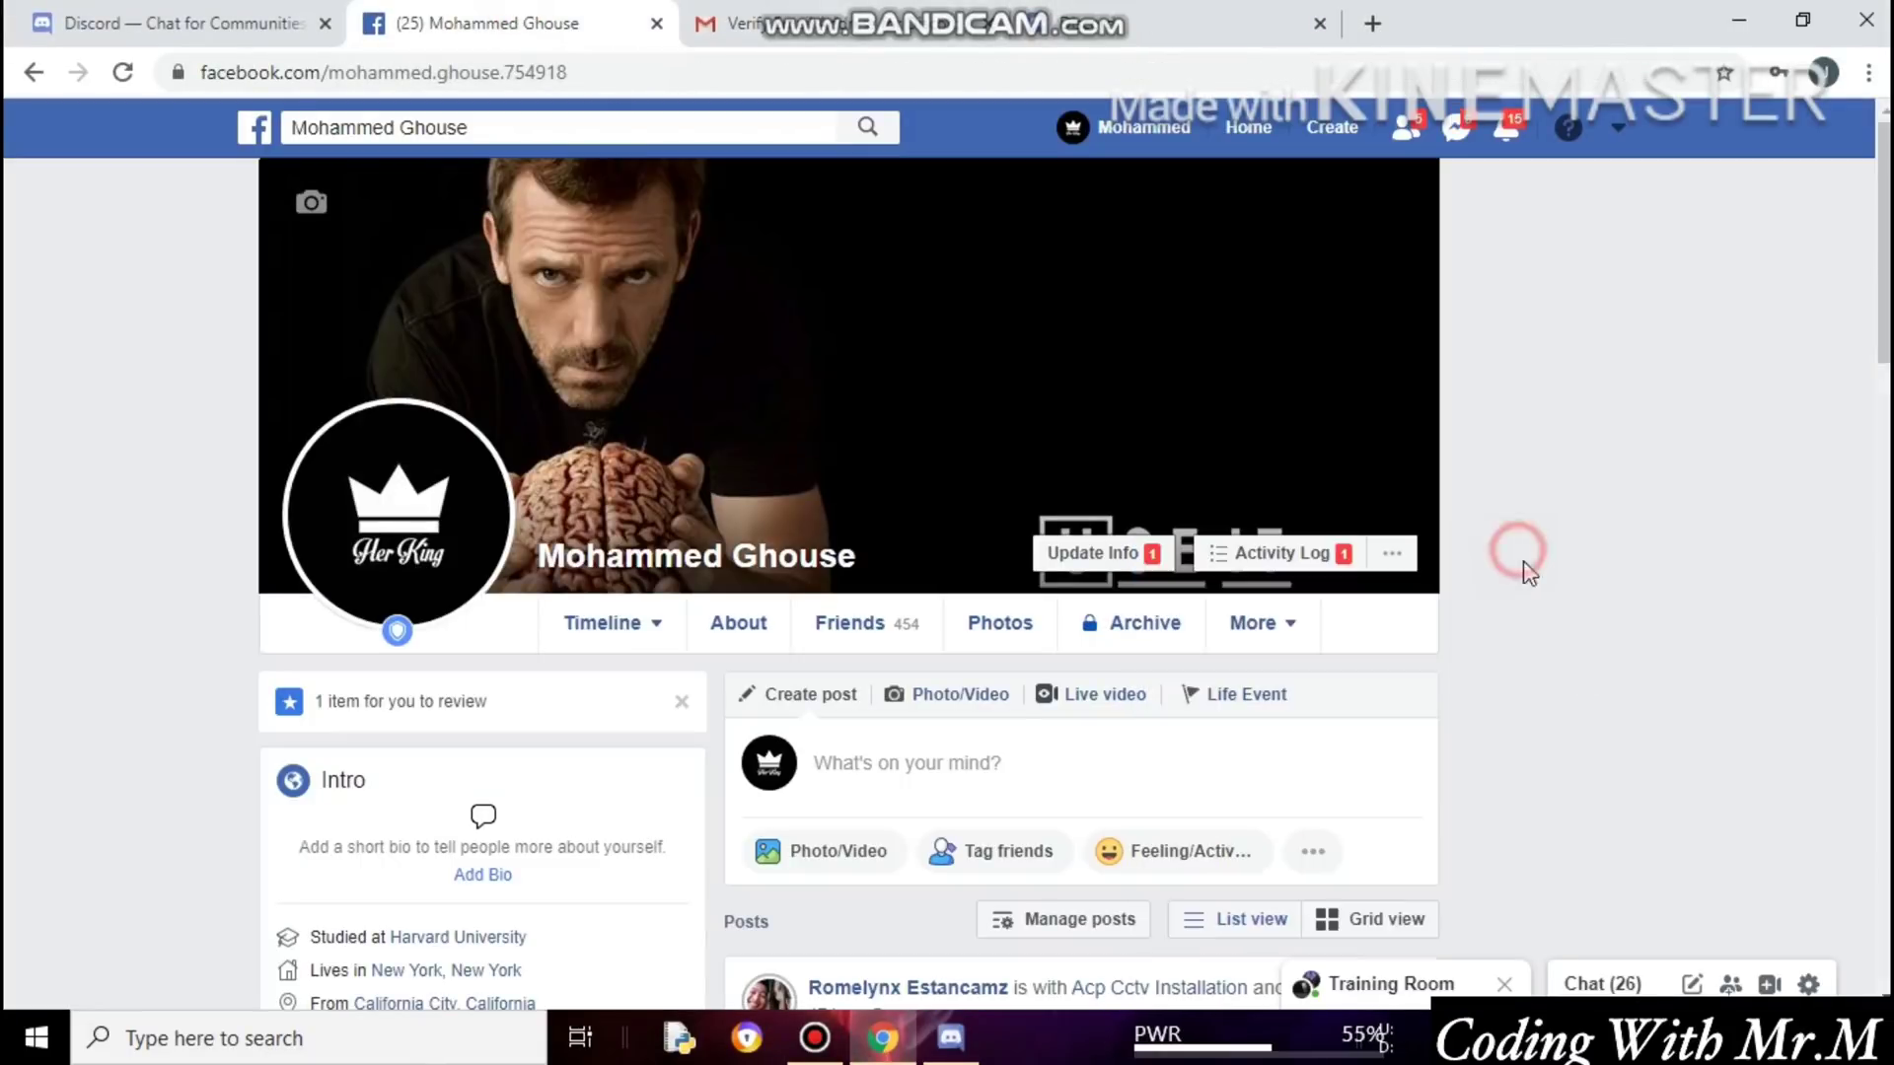
right_click(383, 509)
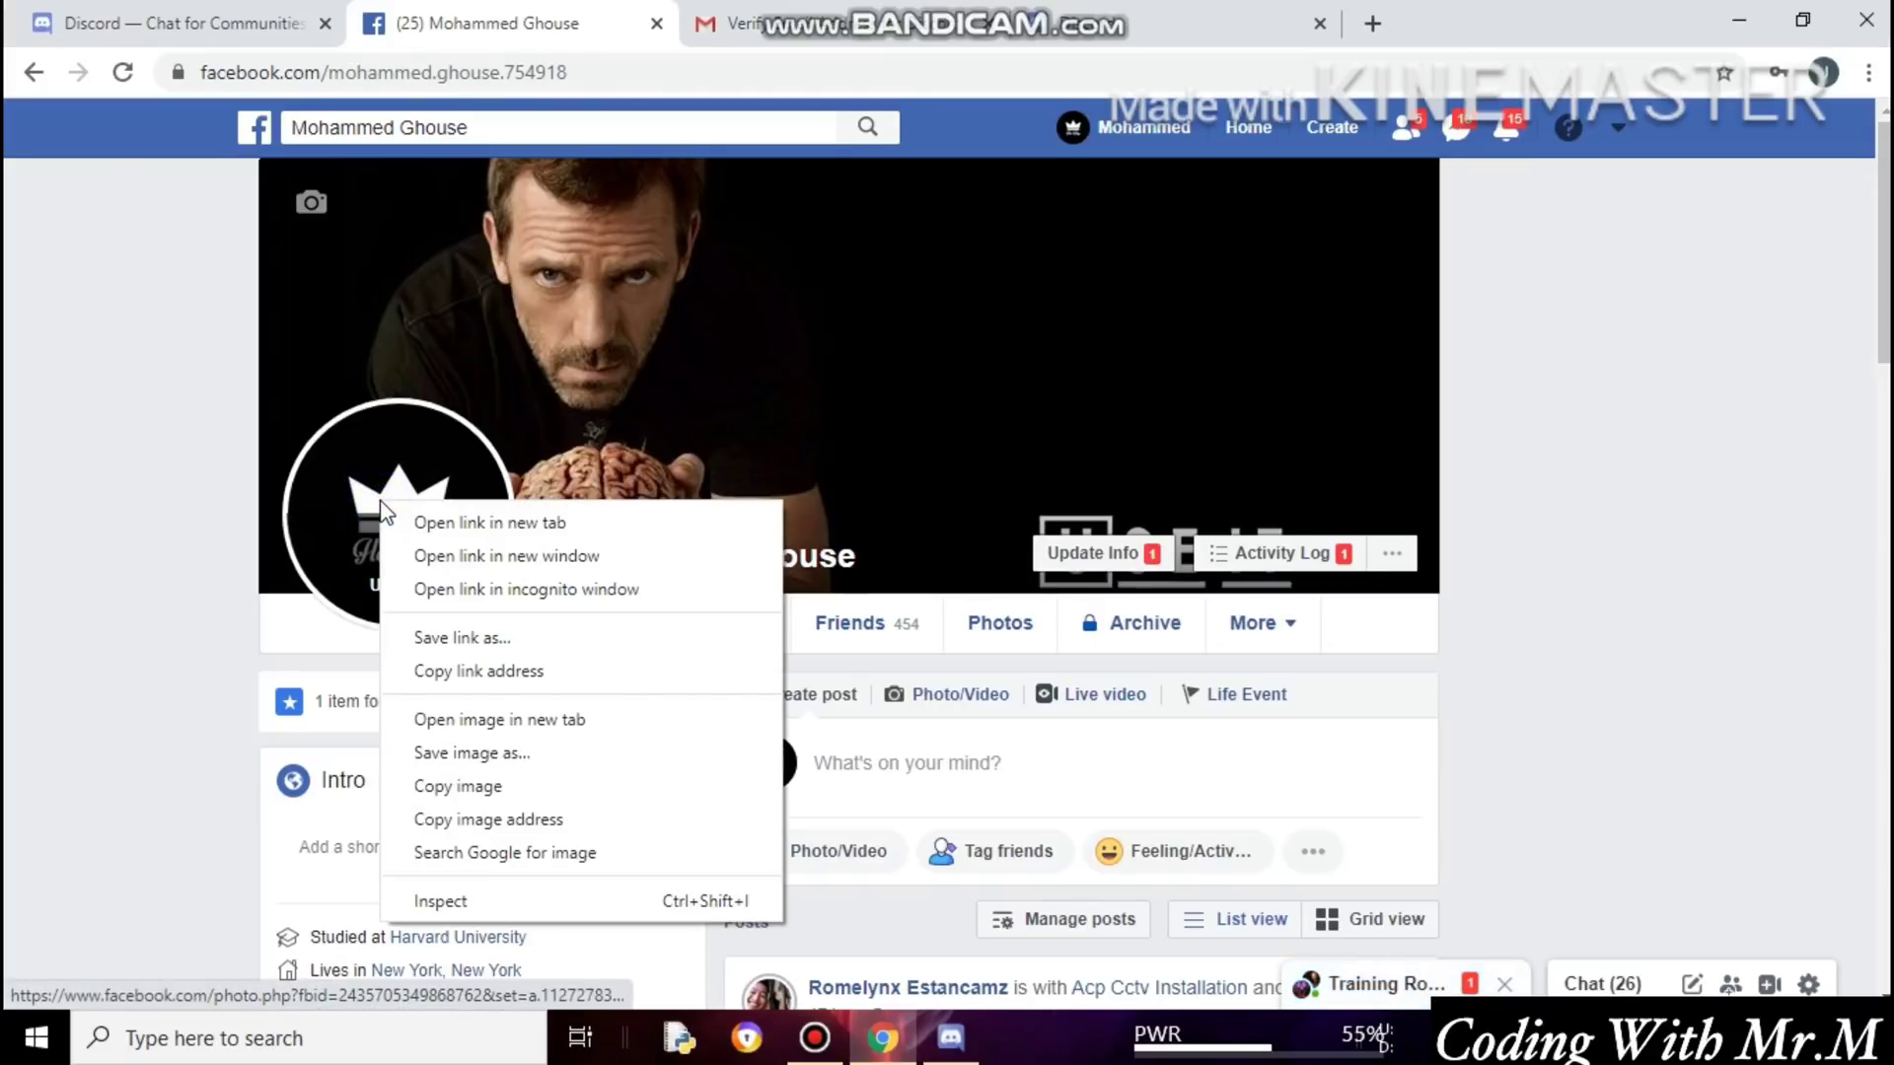
left_click(367, 495)
left_click(359, 482)
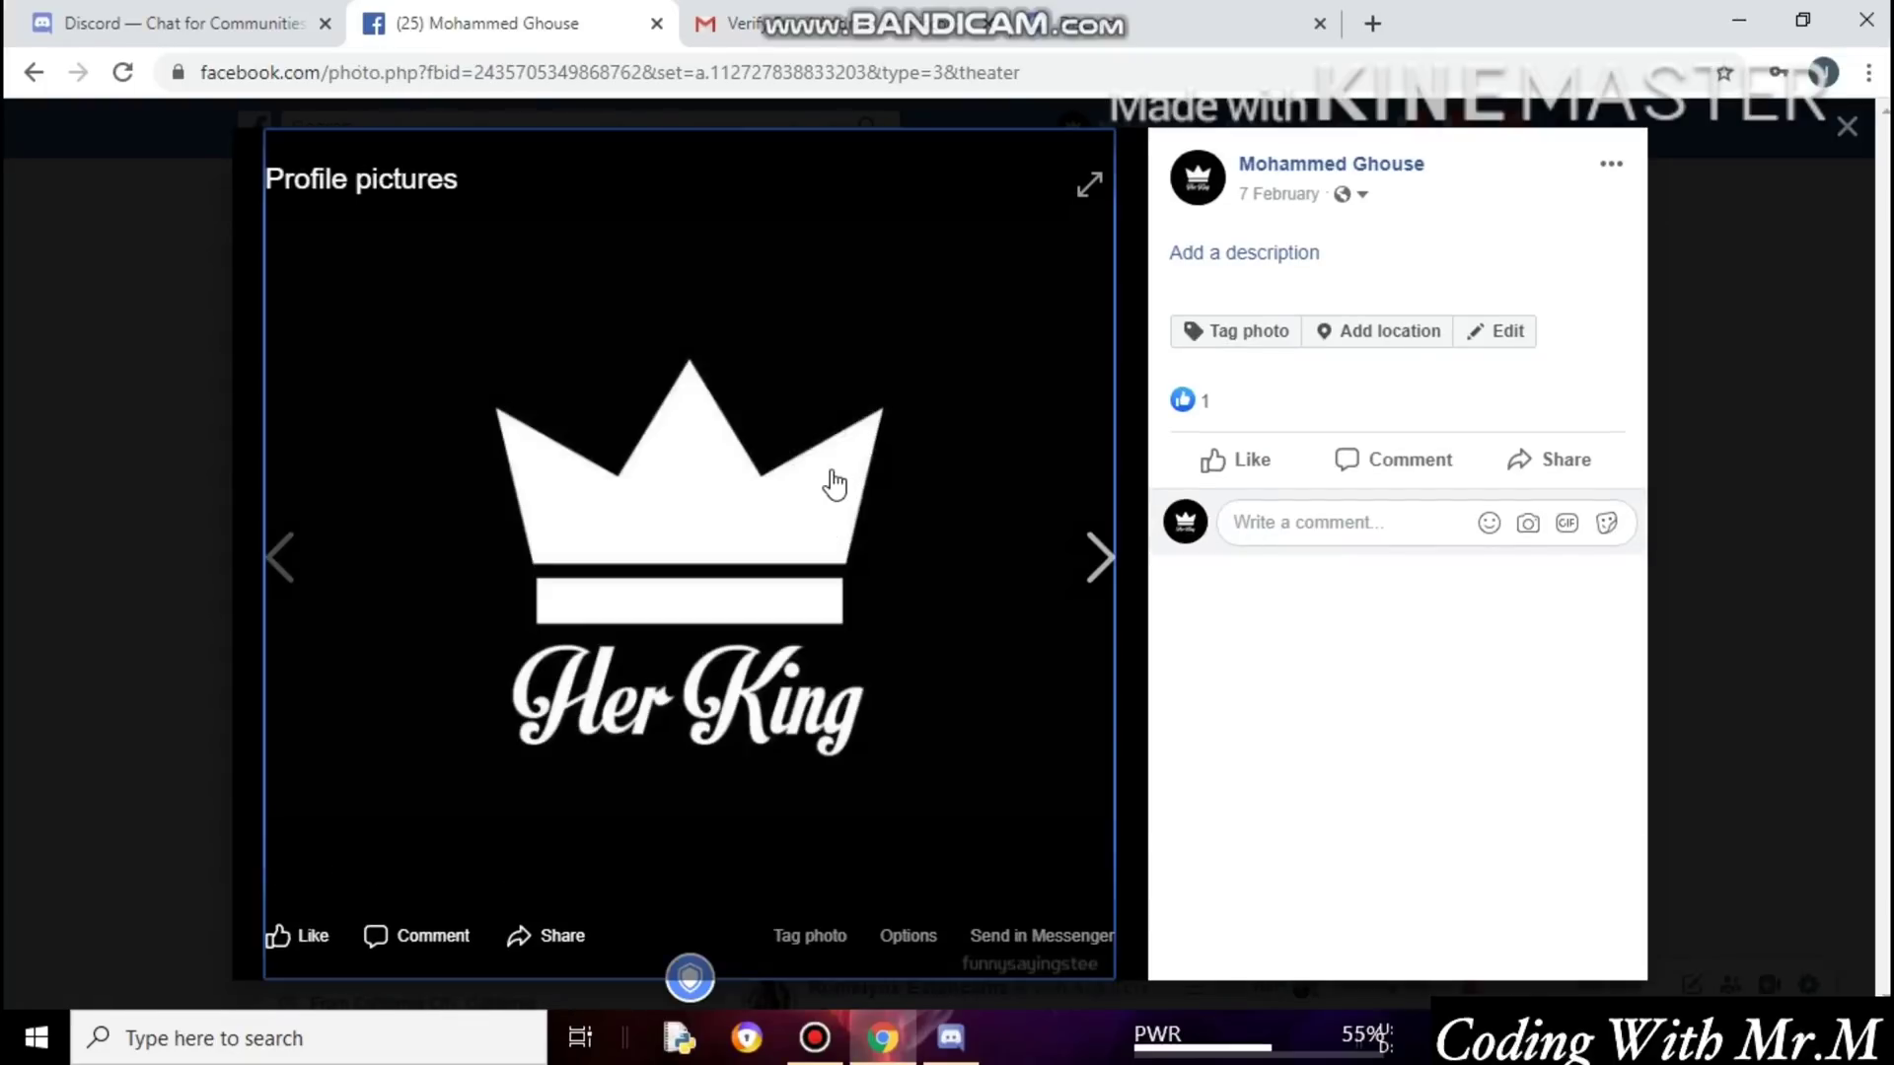
Download the Her King photo via Options > Download and return to Discord.
left_click(906, 937)
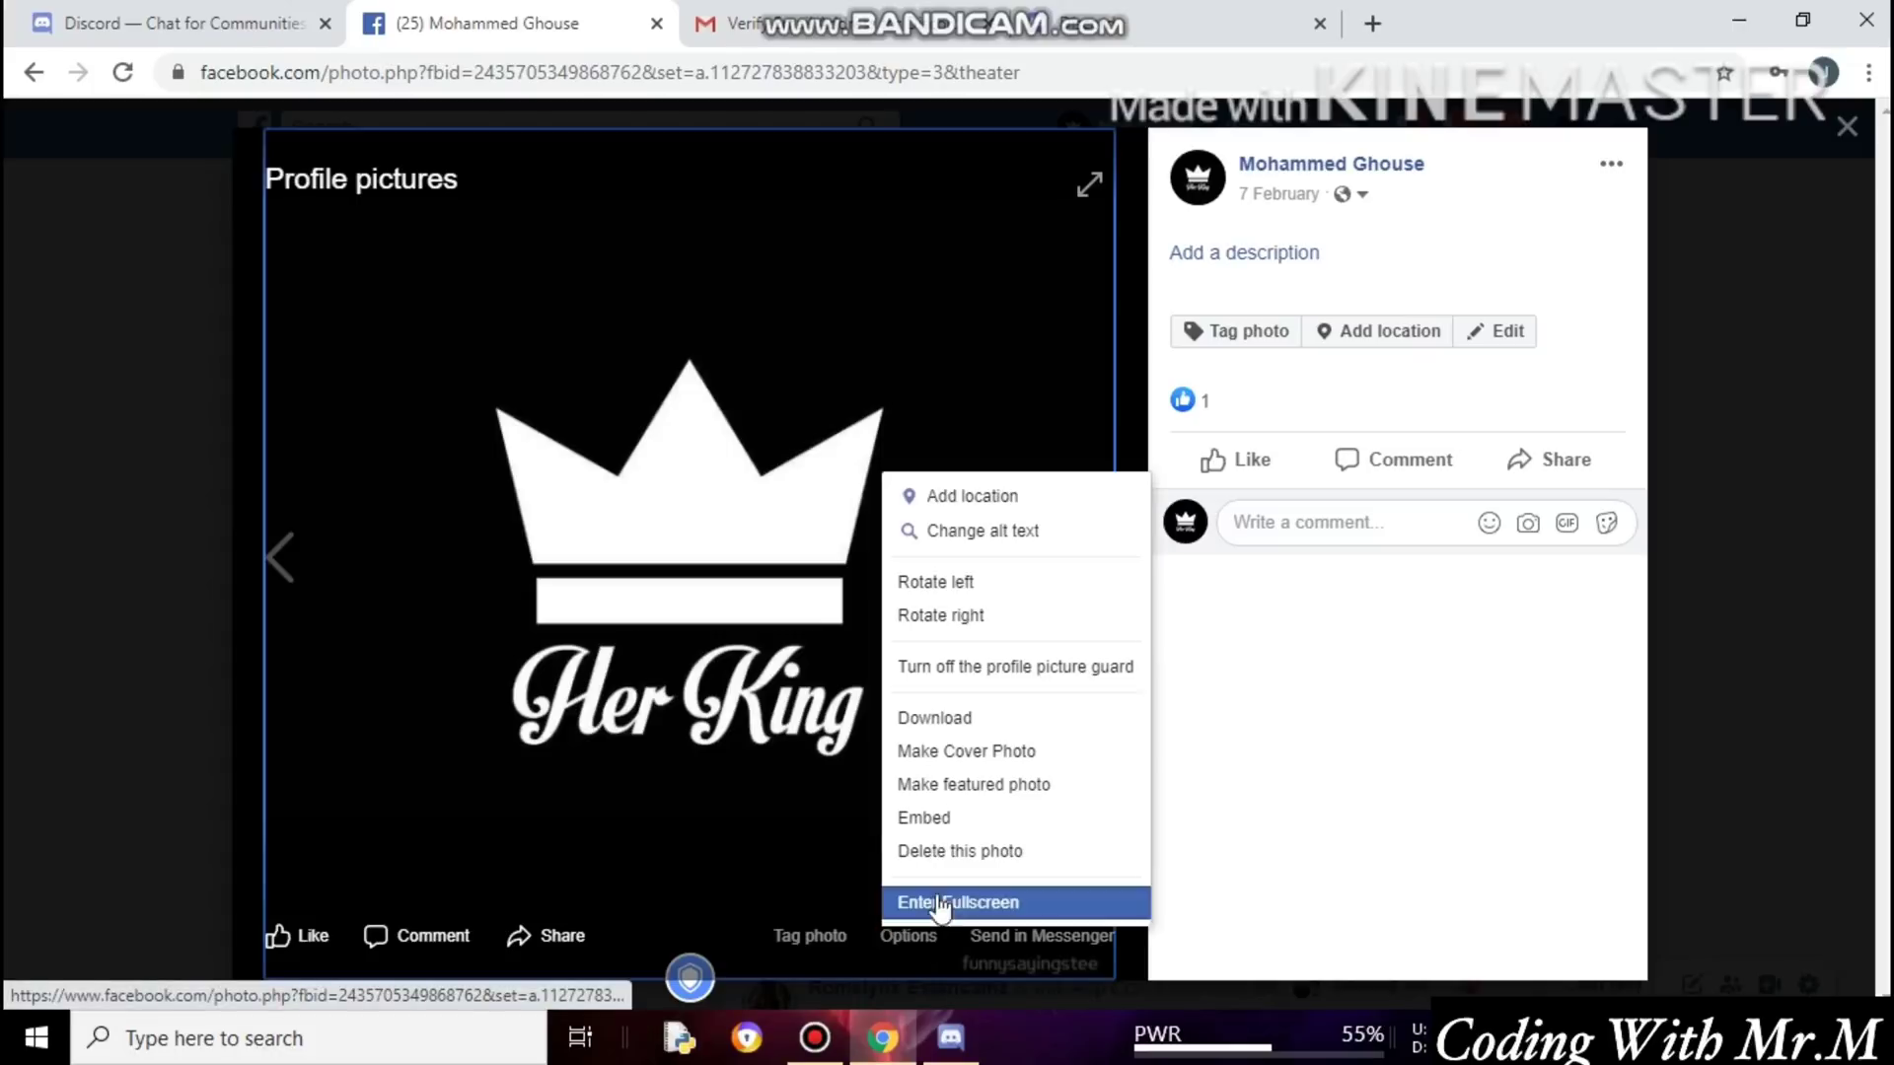
right_click(698, 409)
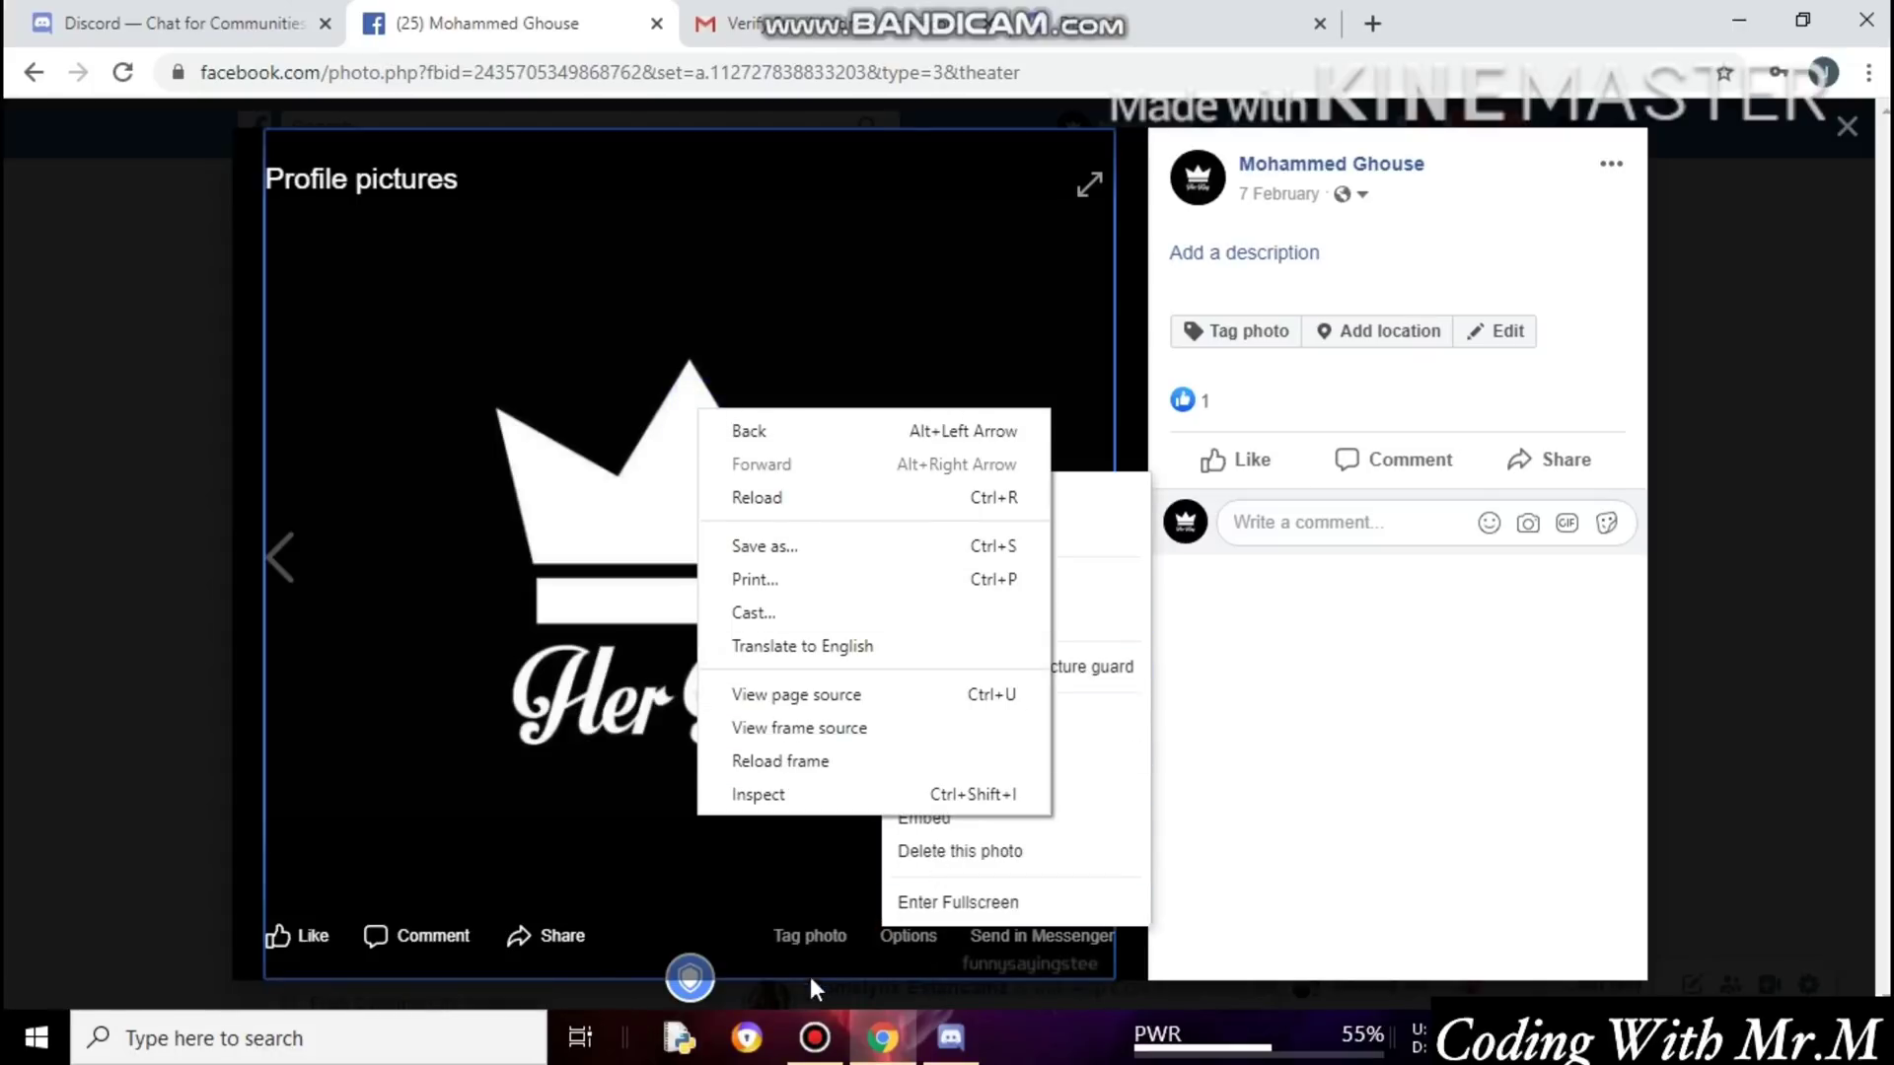
left_click(933, 945)
left_click(930, 939)
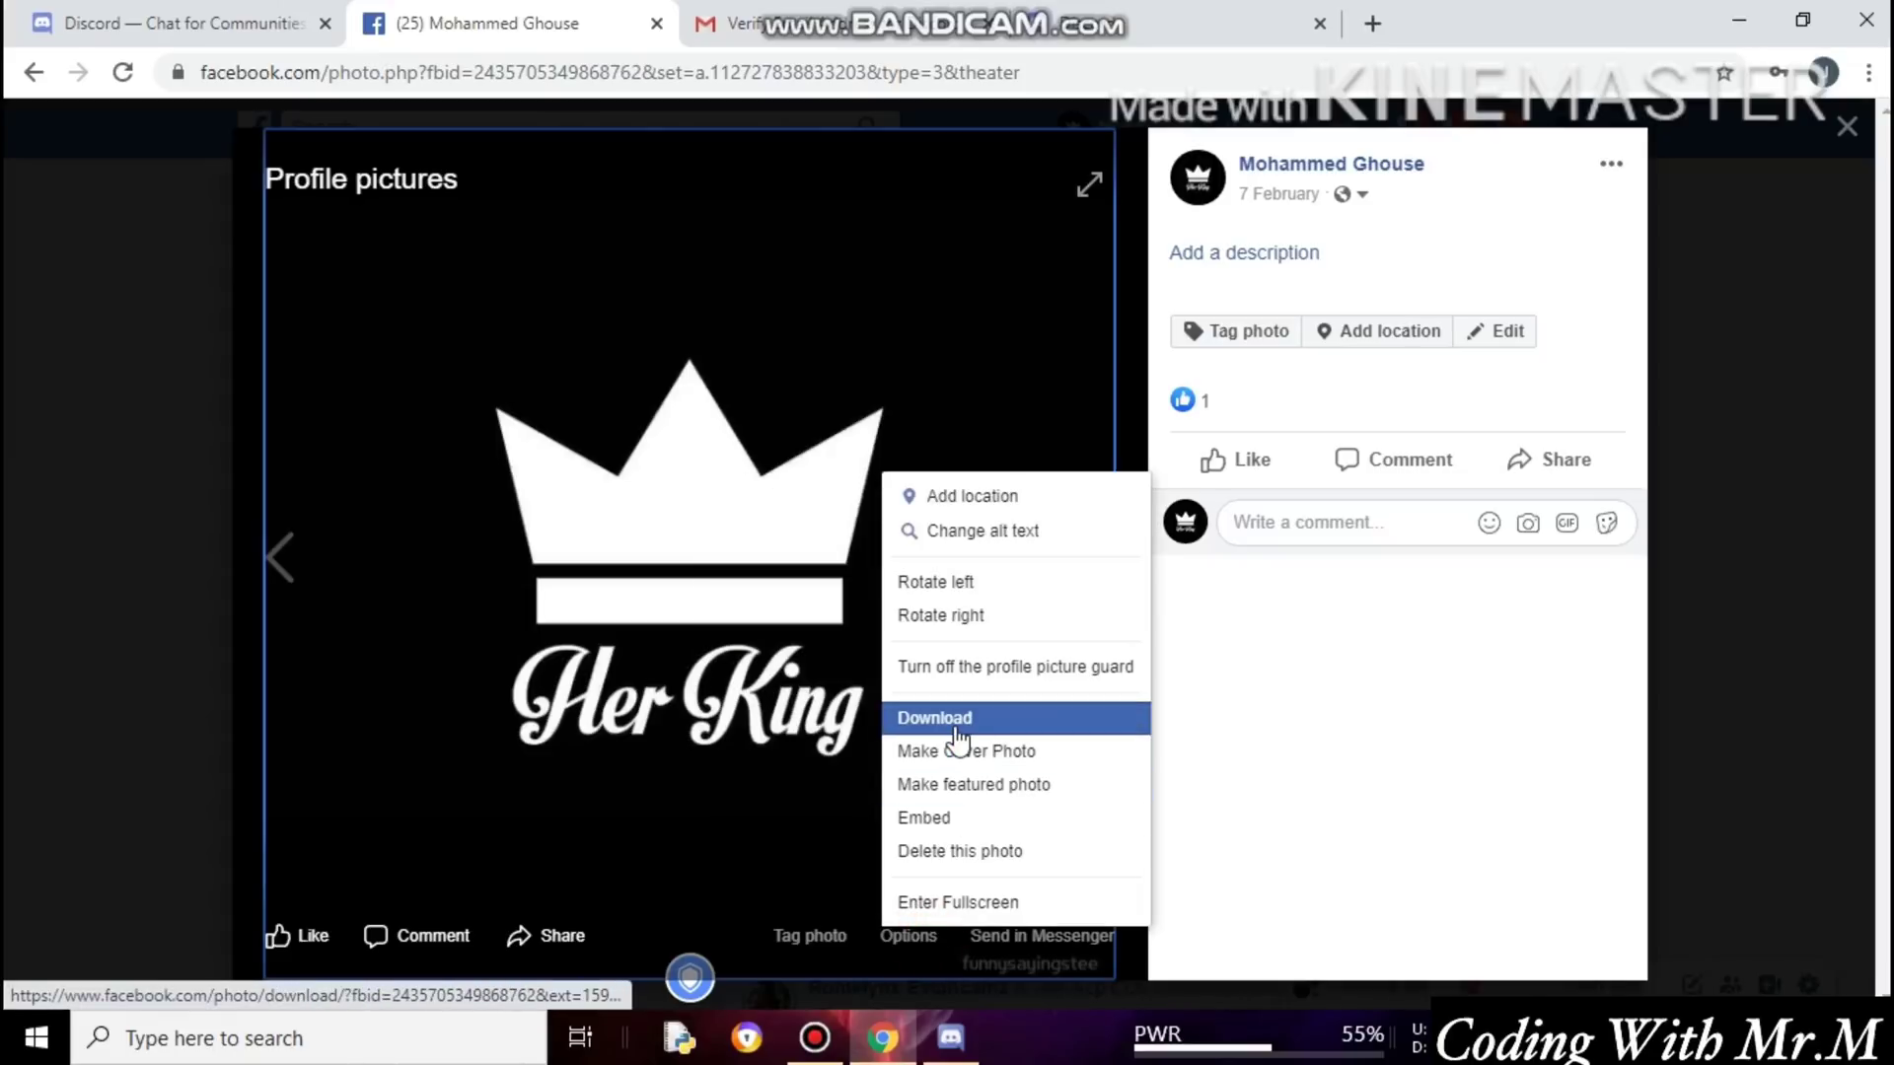
left_click(909, 937)
left_click(912, 938)
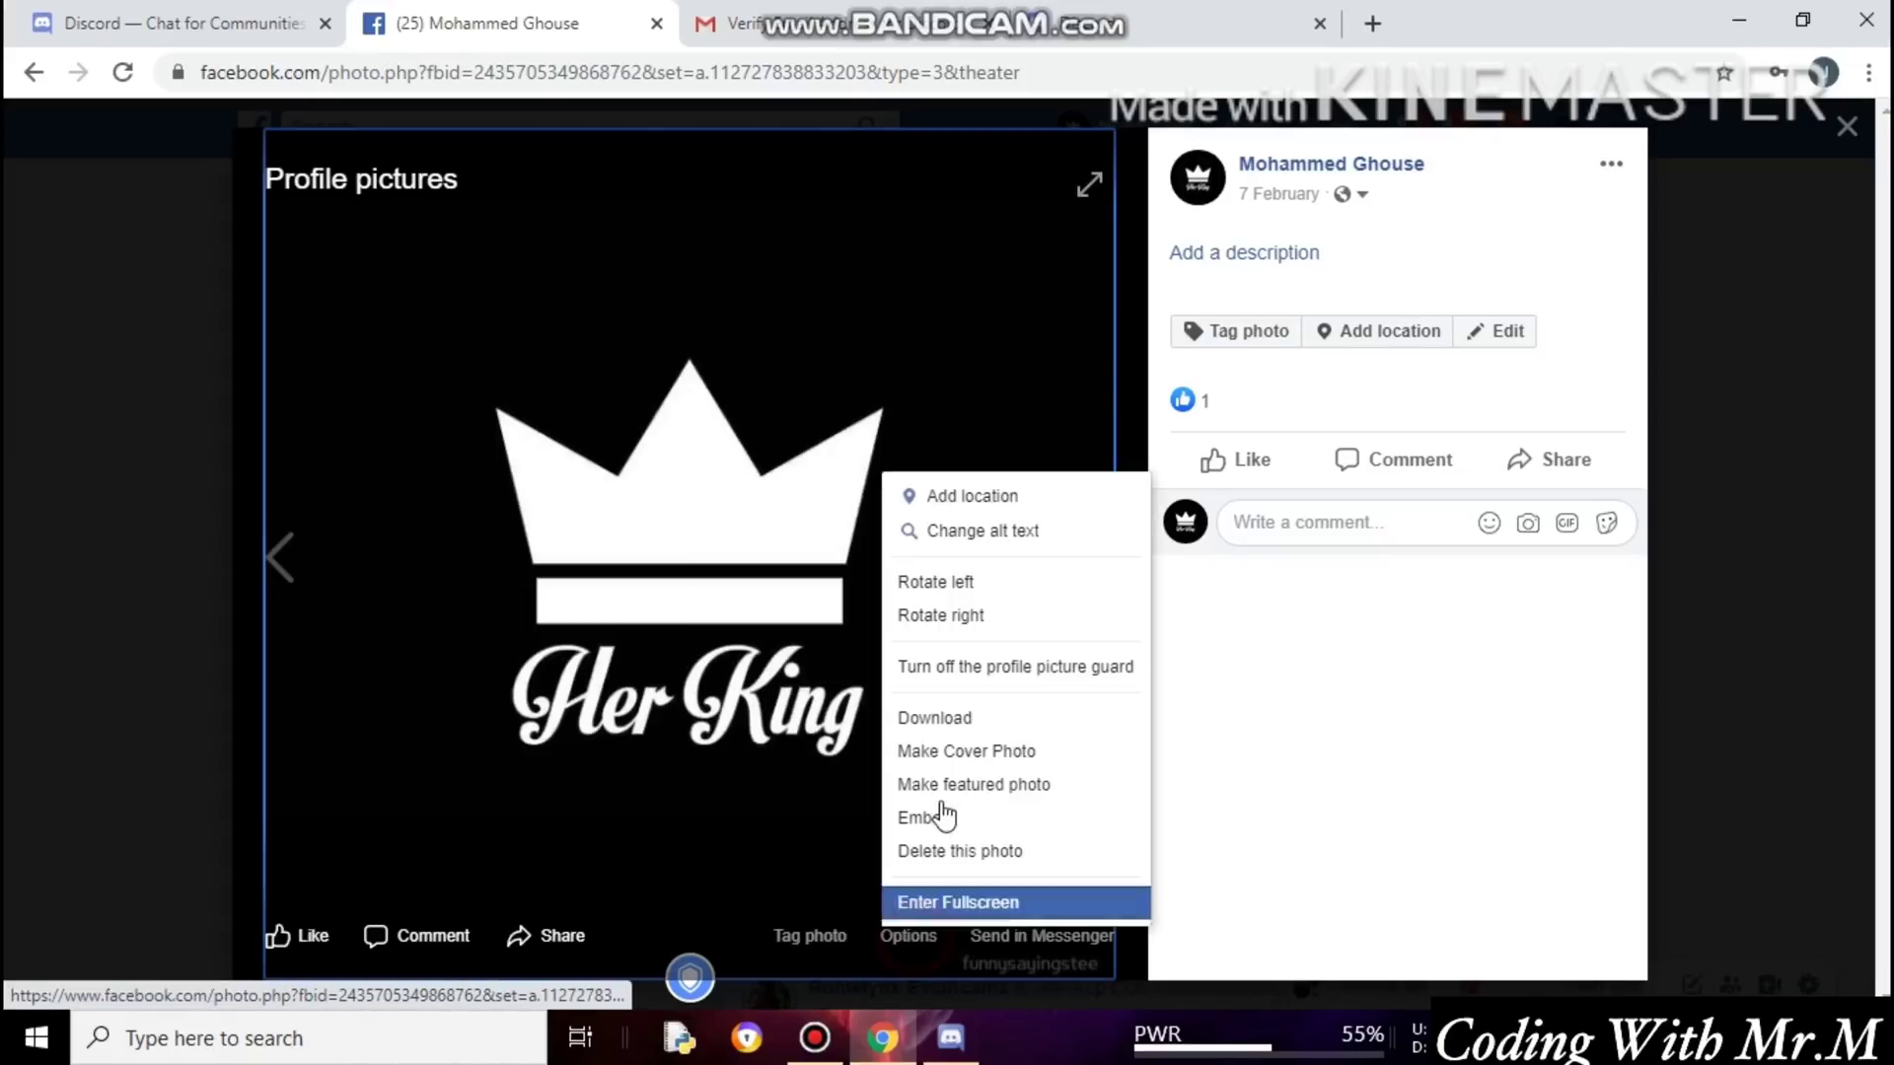
left_click(930, 720)
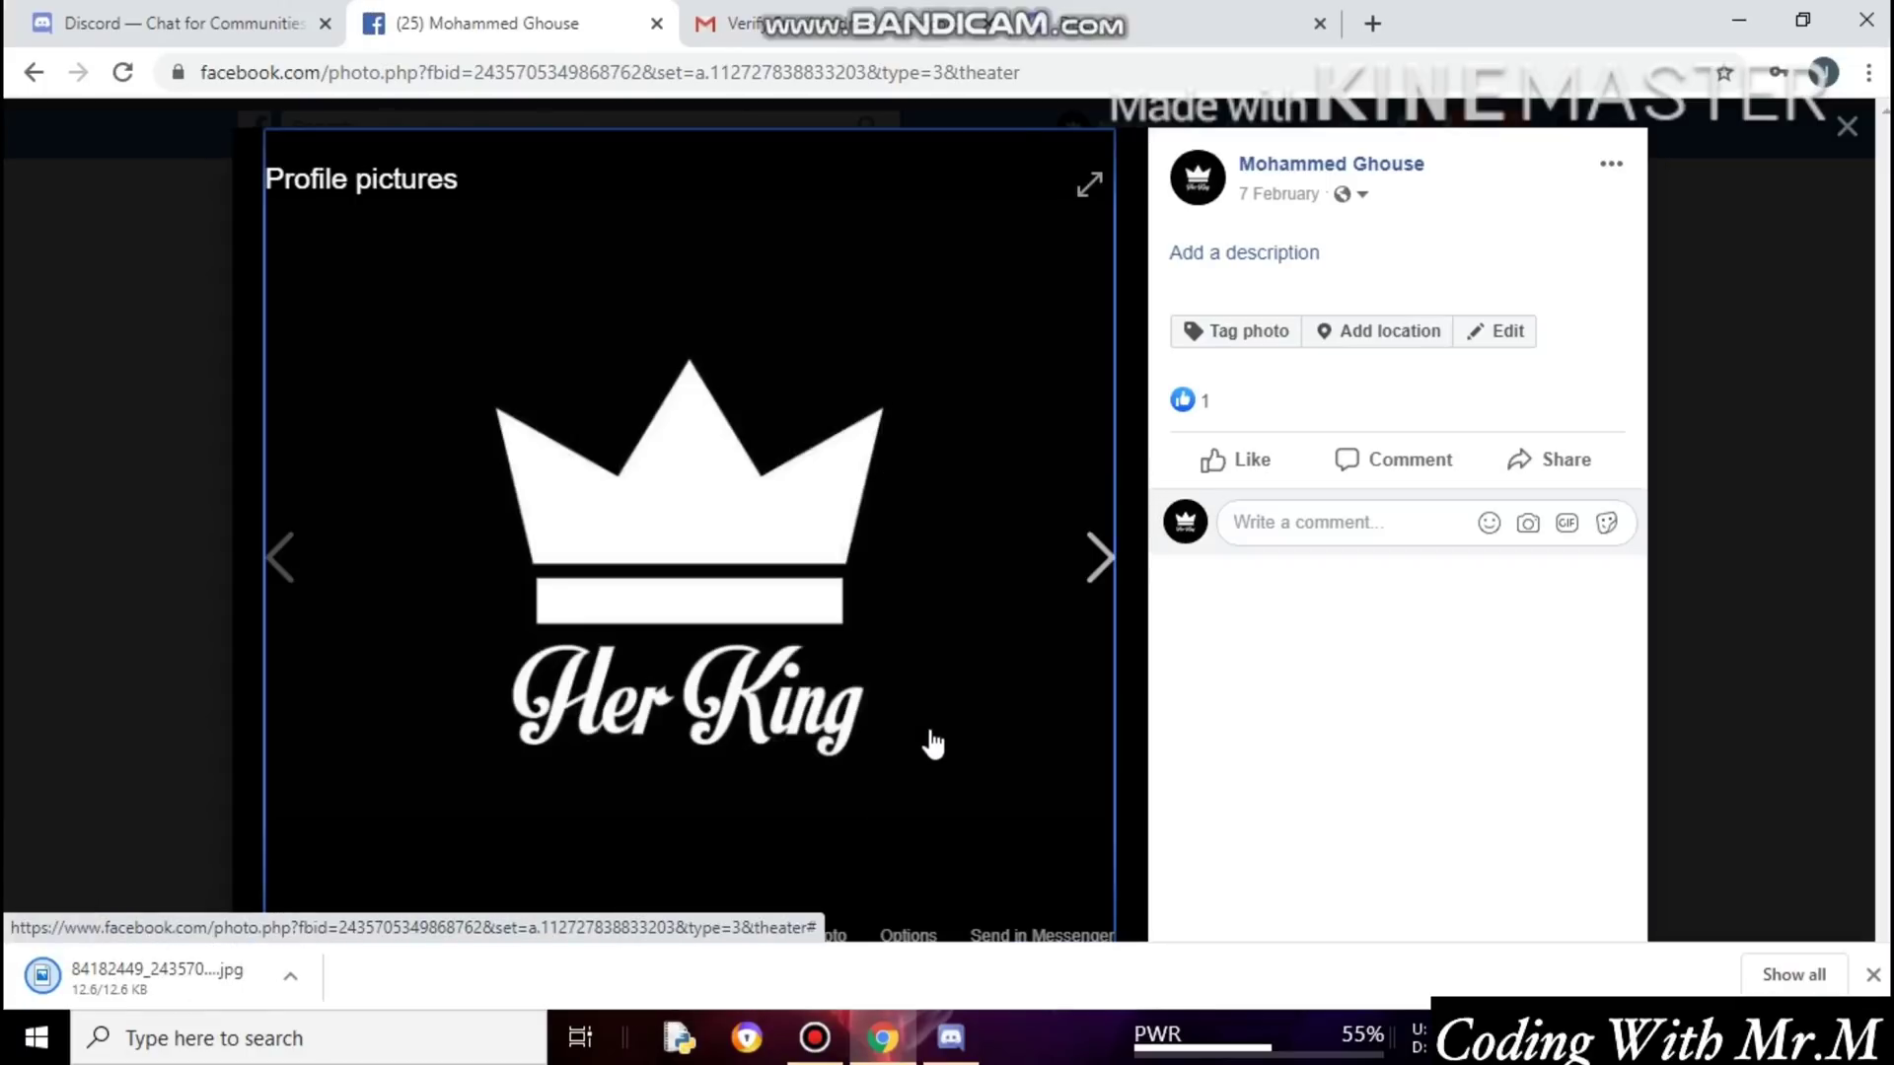
left_click(953, 1041)
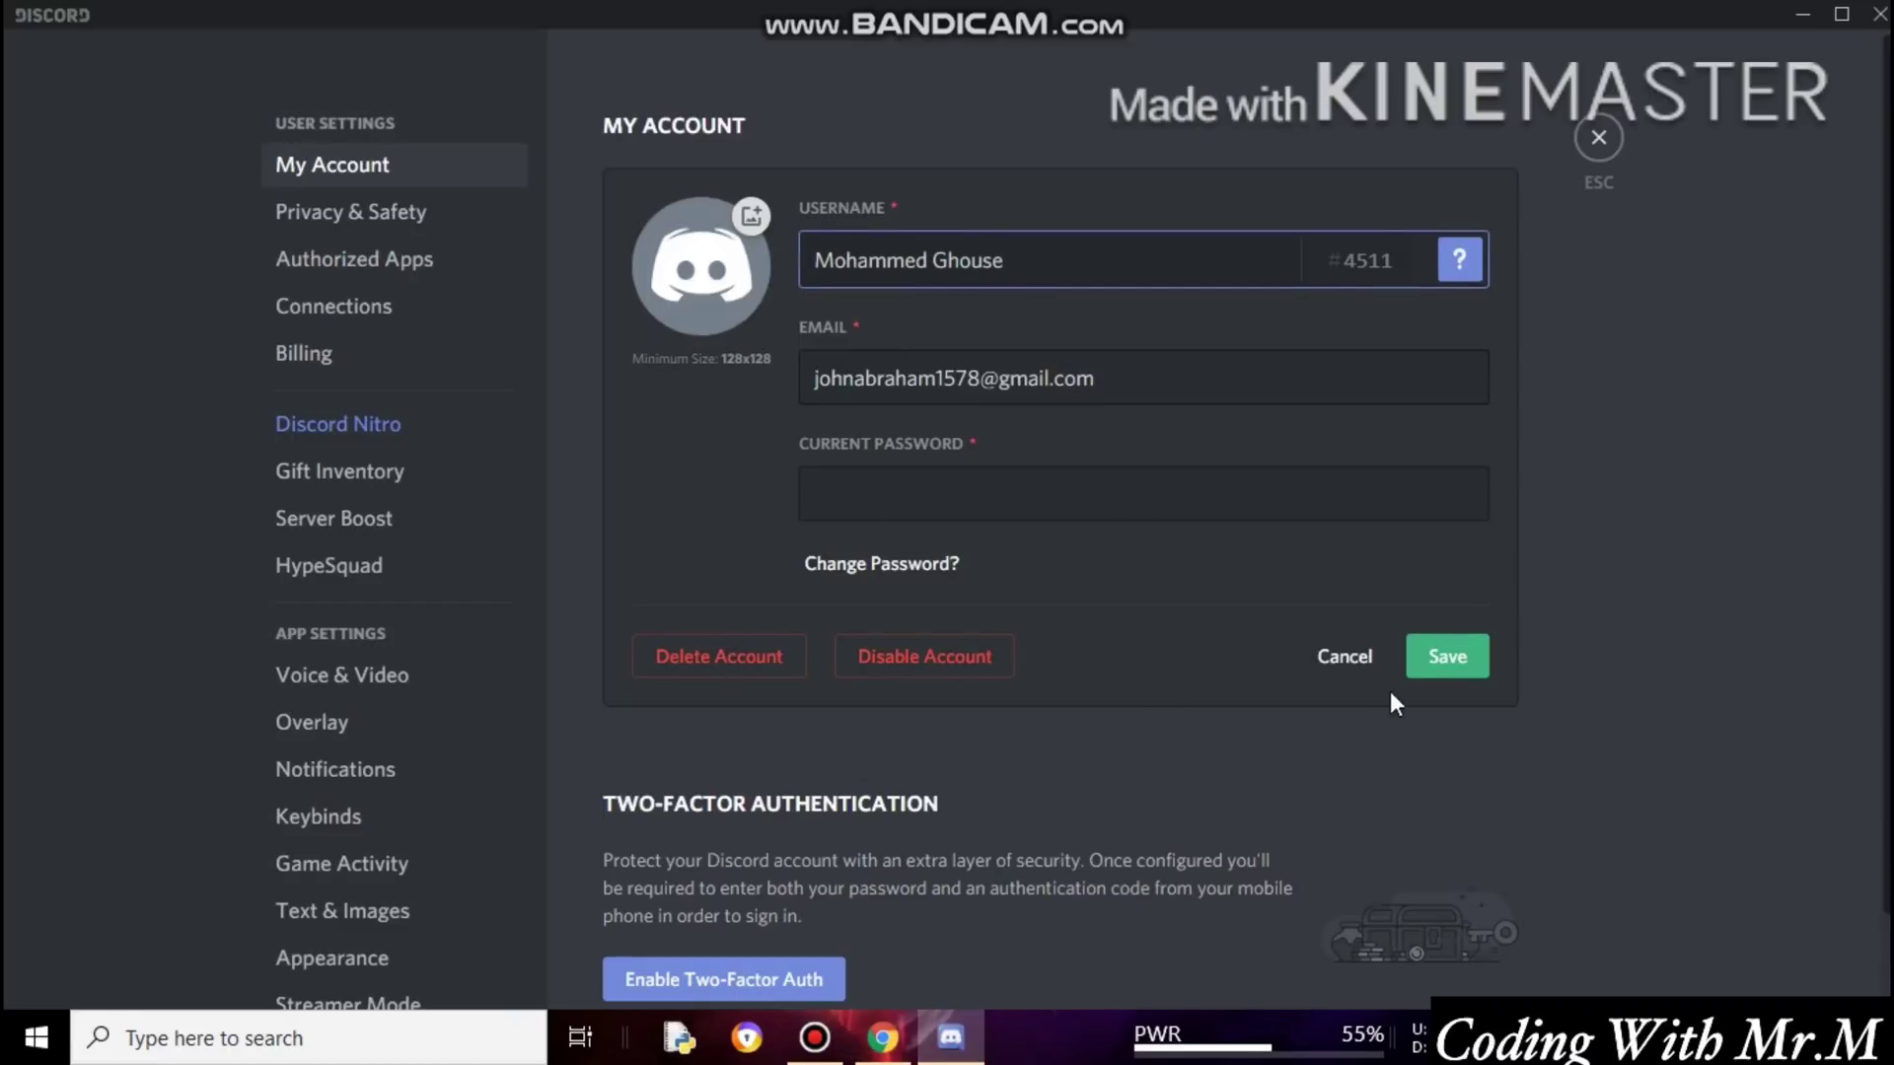
Reopen the My Account edit form and click the avatar to open the image file picker.
left_click(1352, 657)
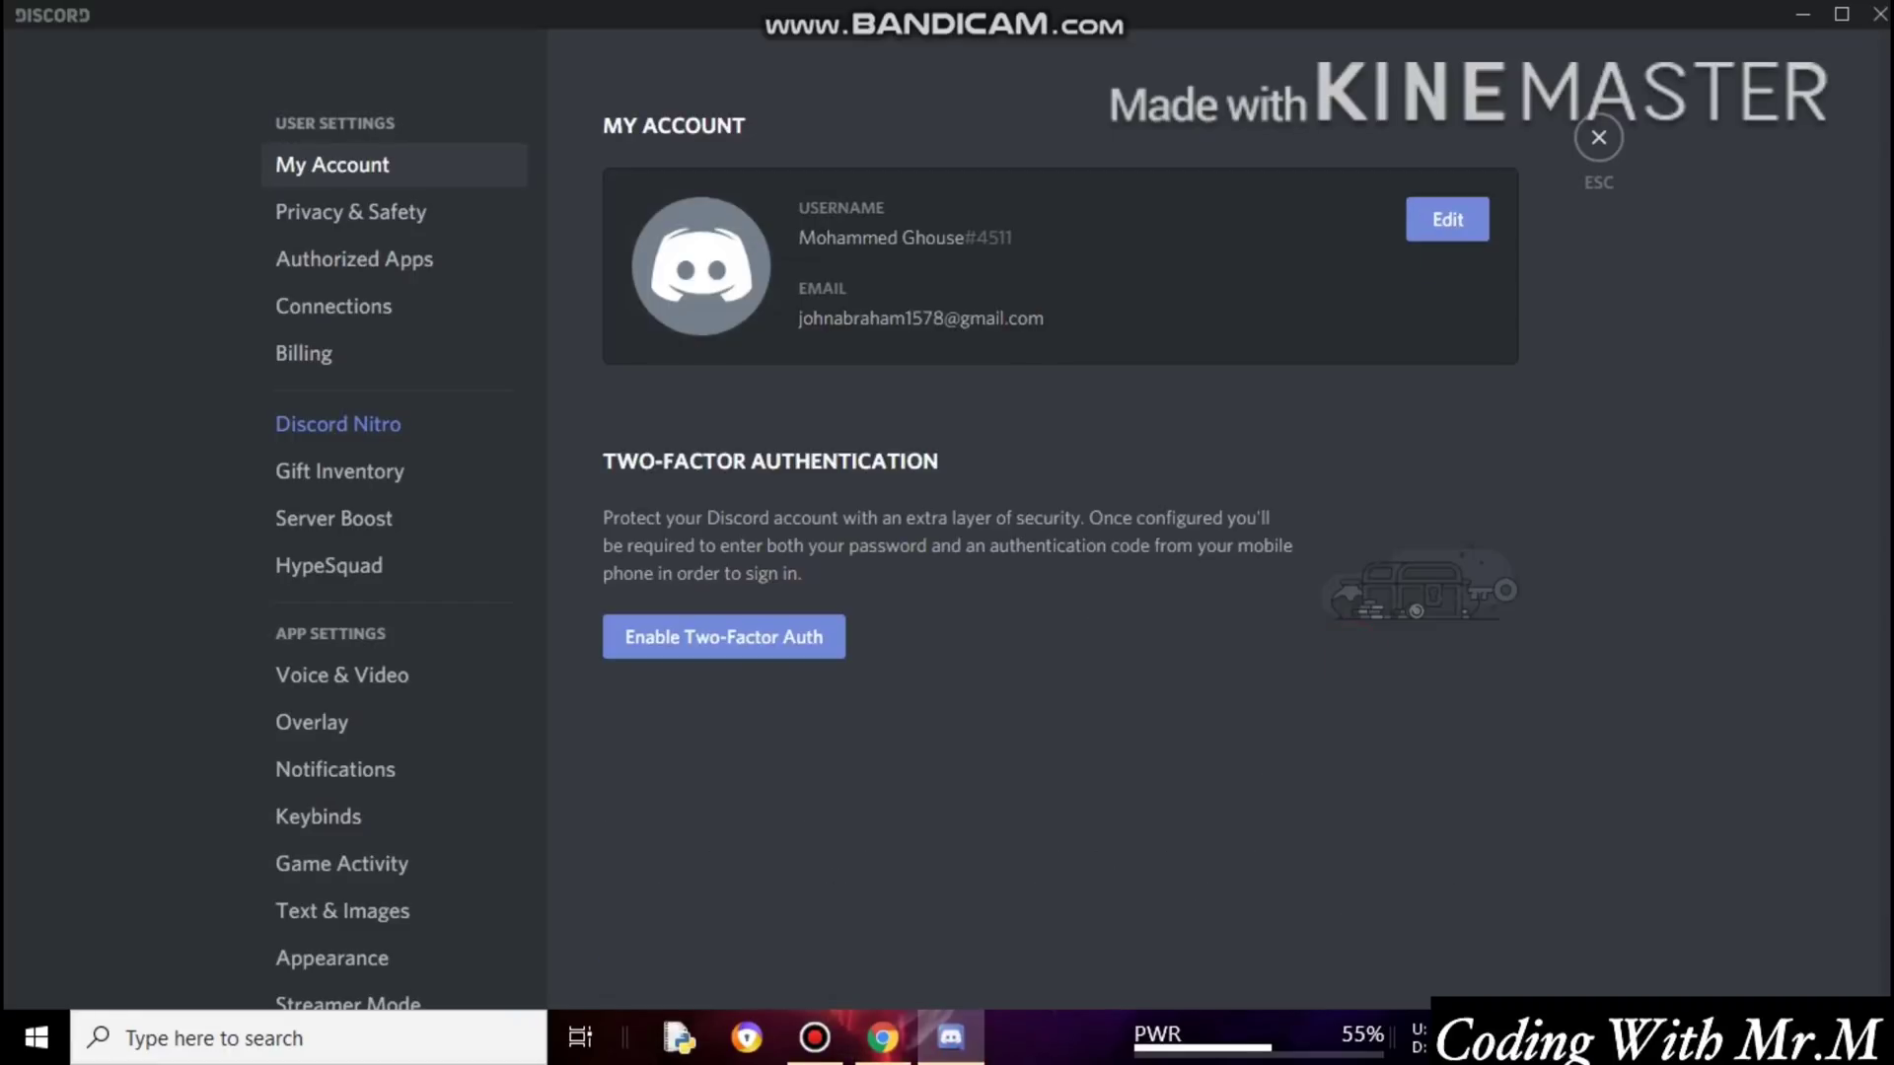
left_click(1437, 232)
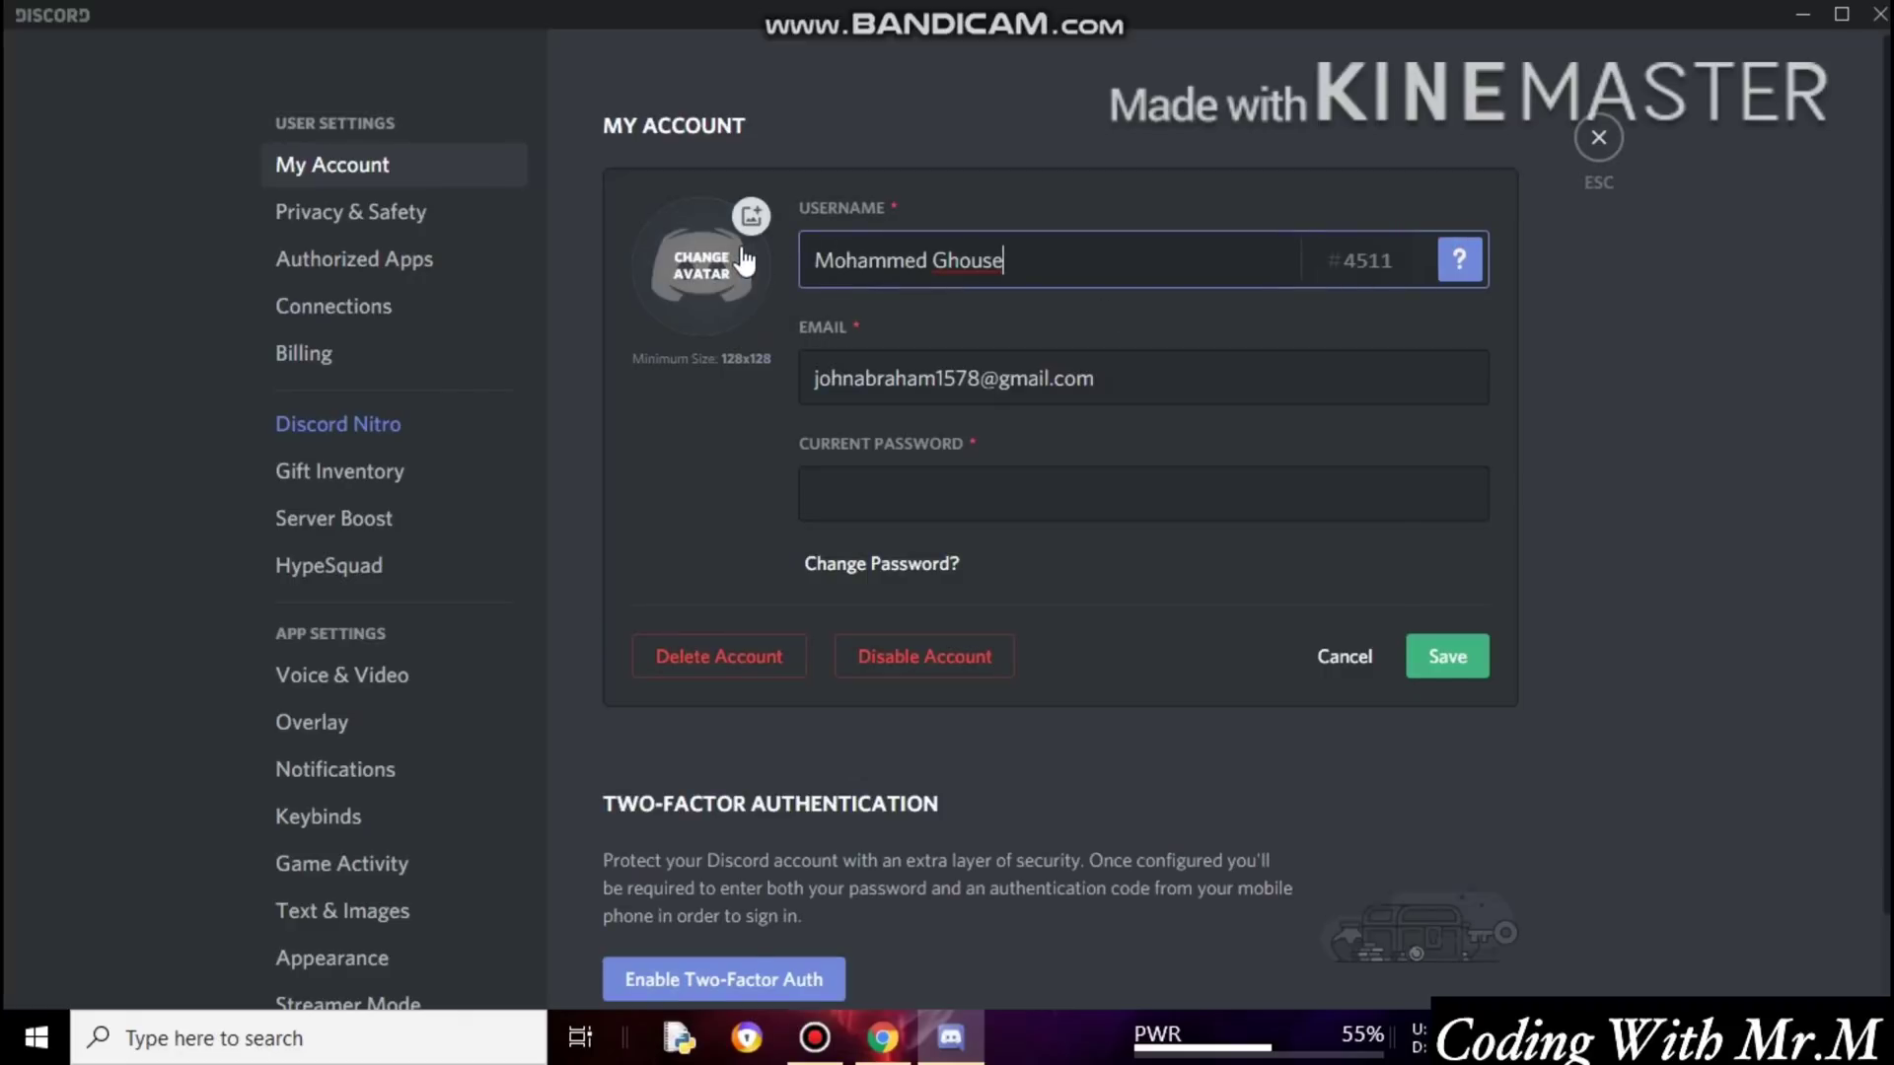
left_click(1615, 138)
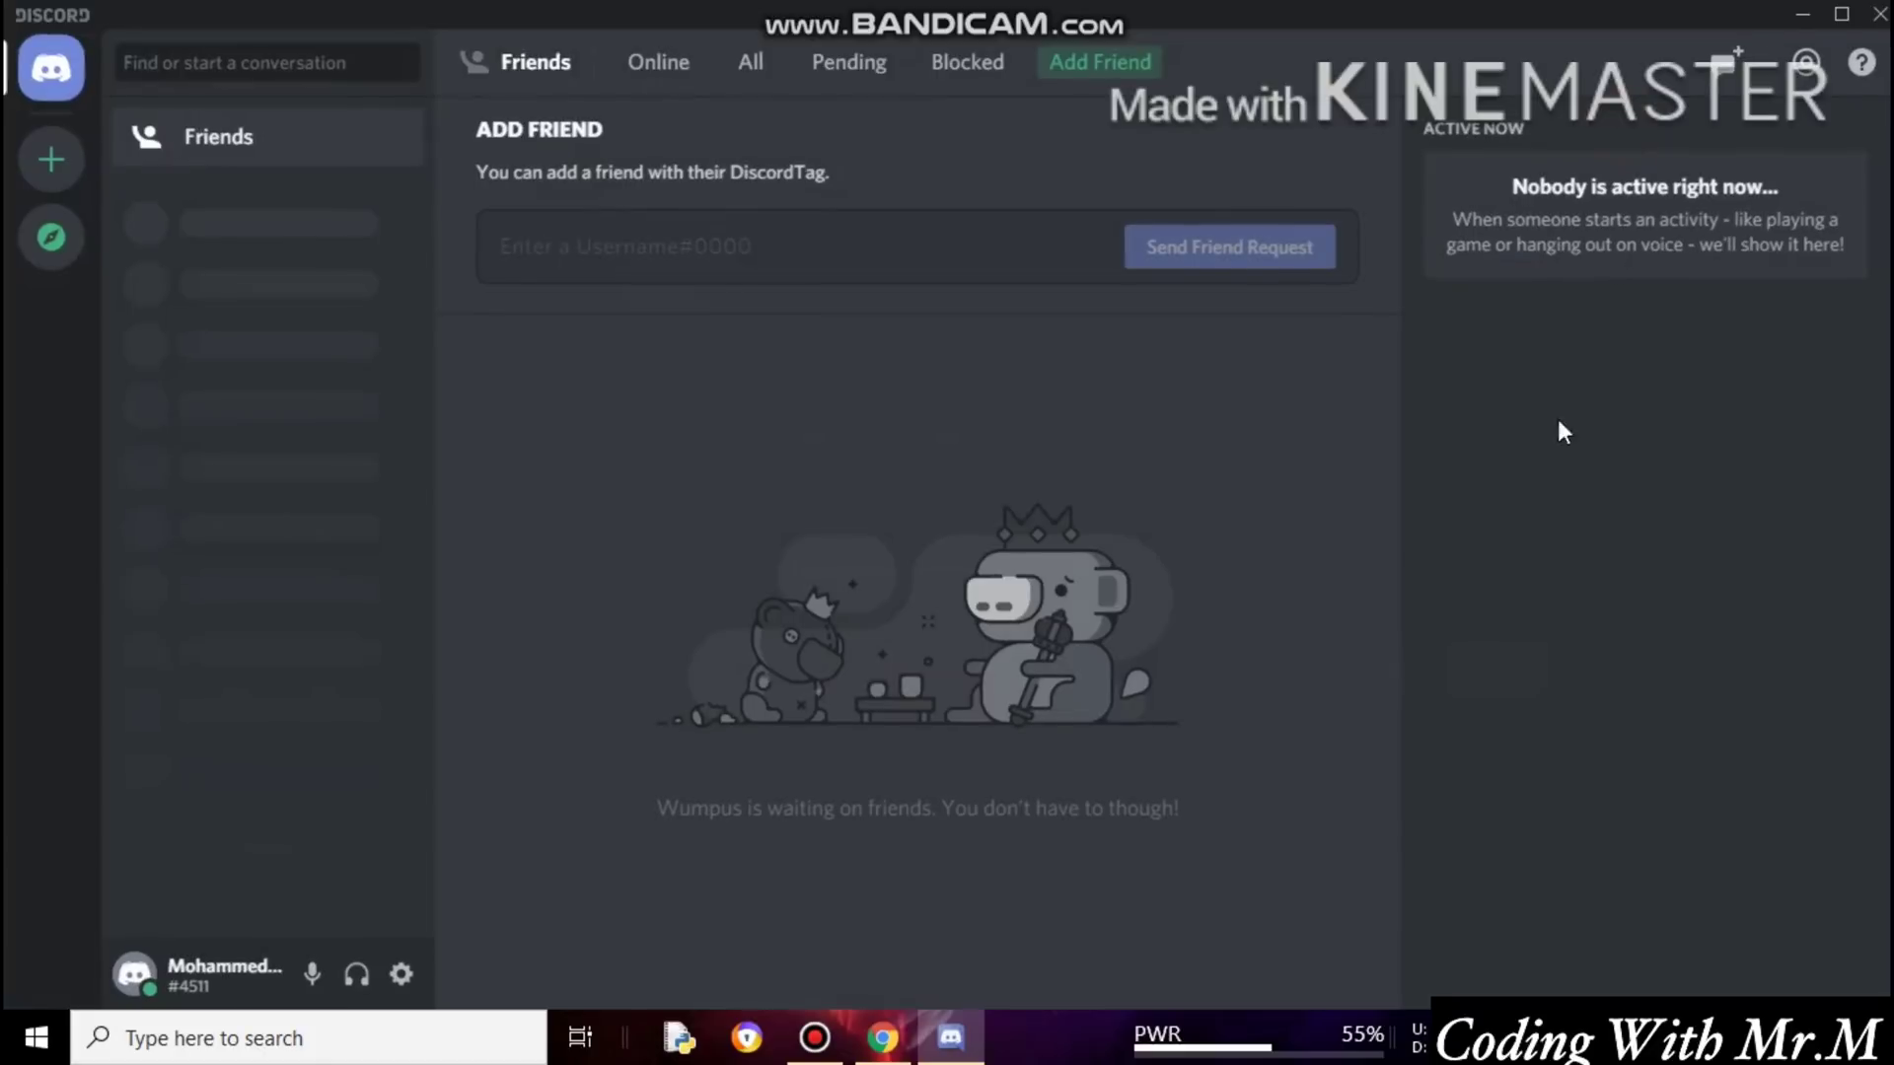
left_click(402, 974)
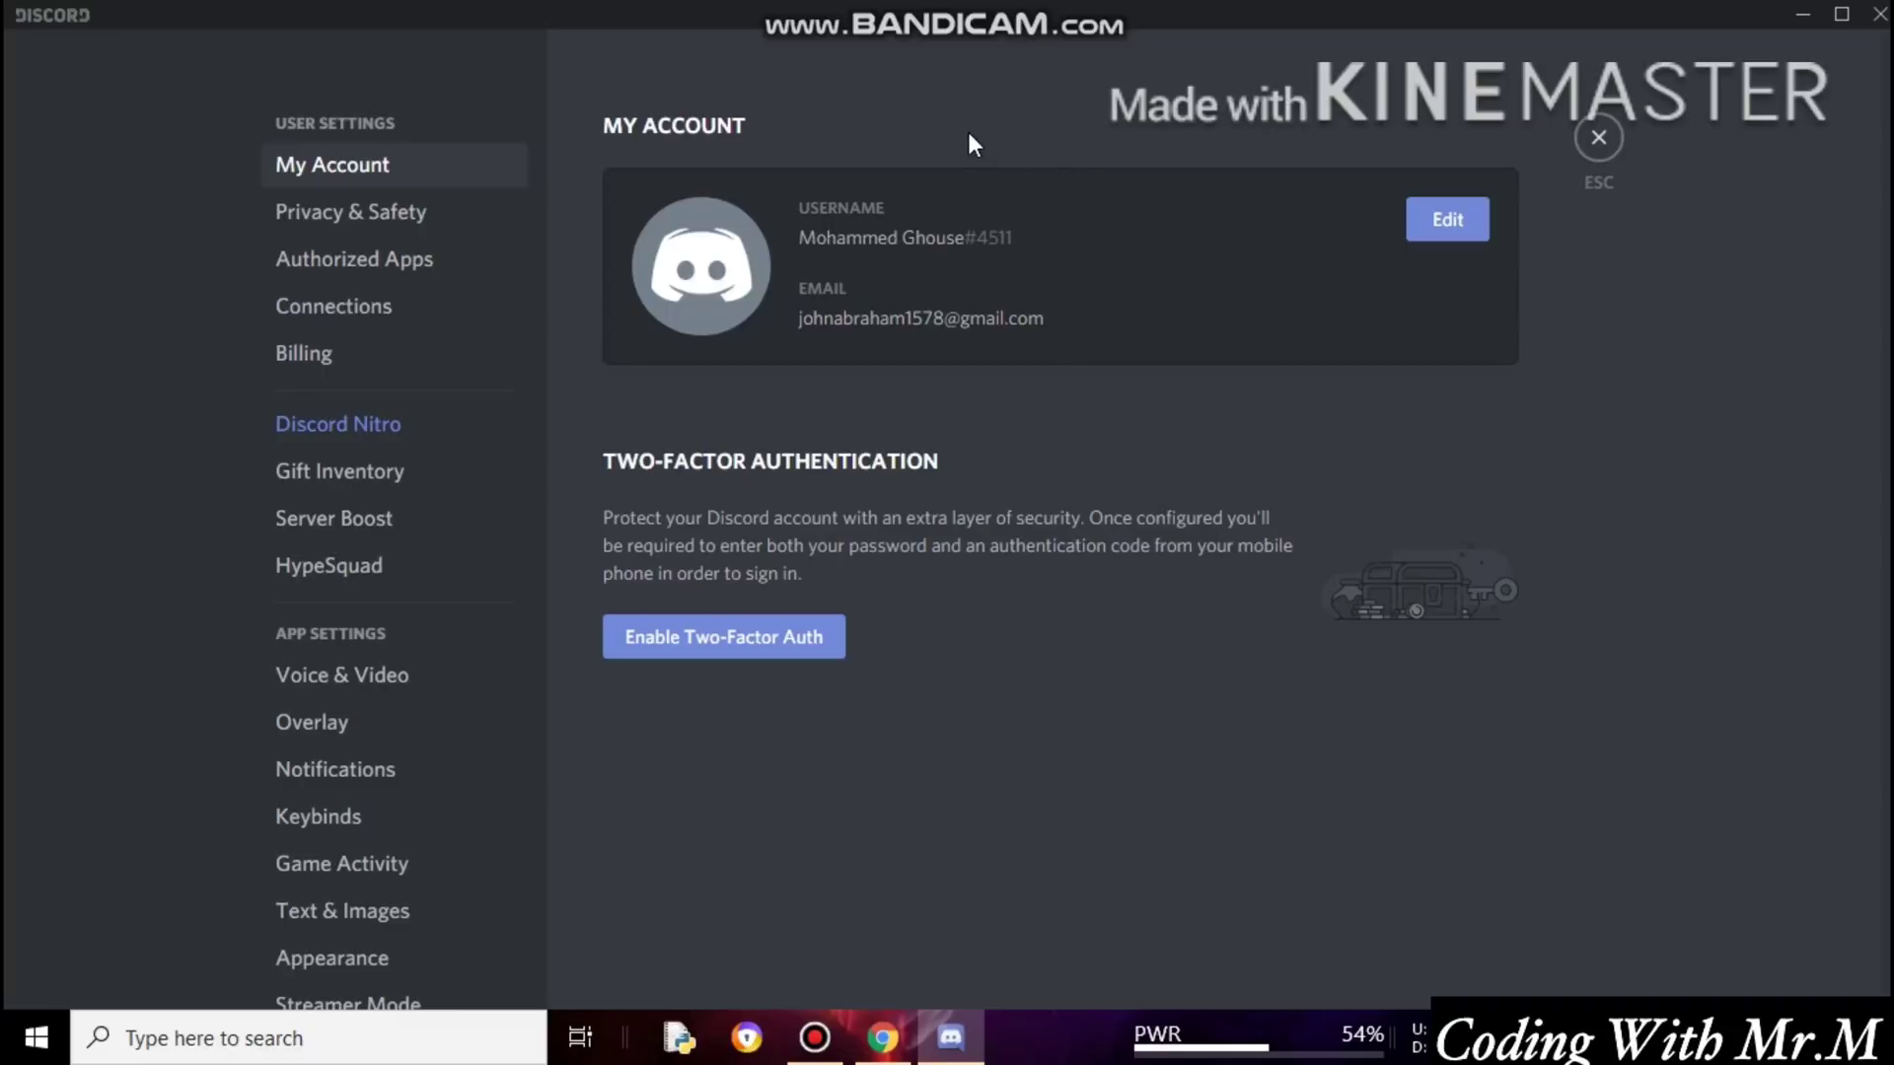
left_click(1456, 225)
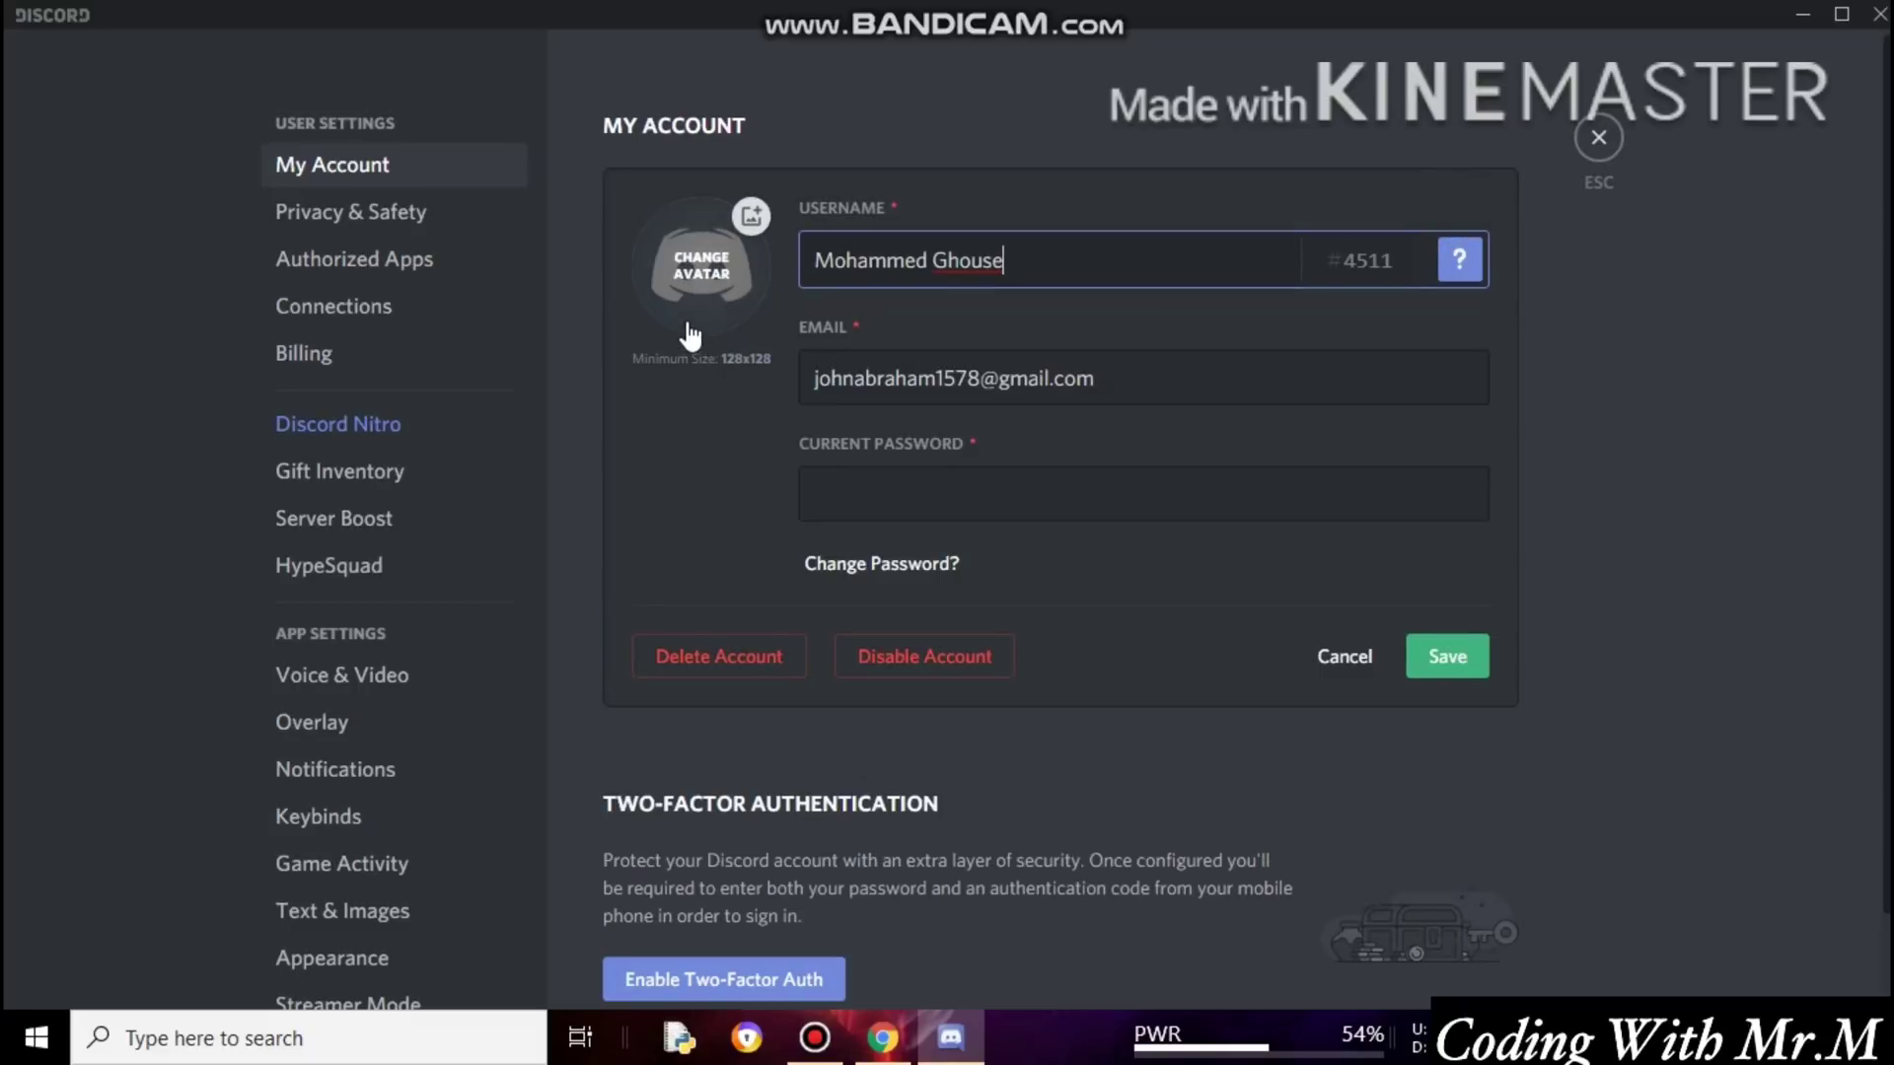
left_click(703, 259)
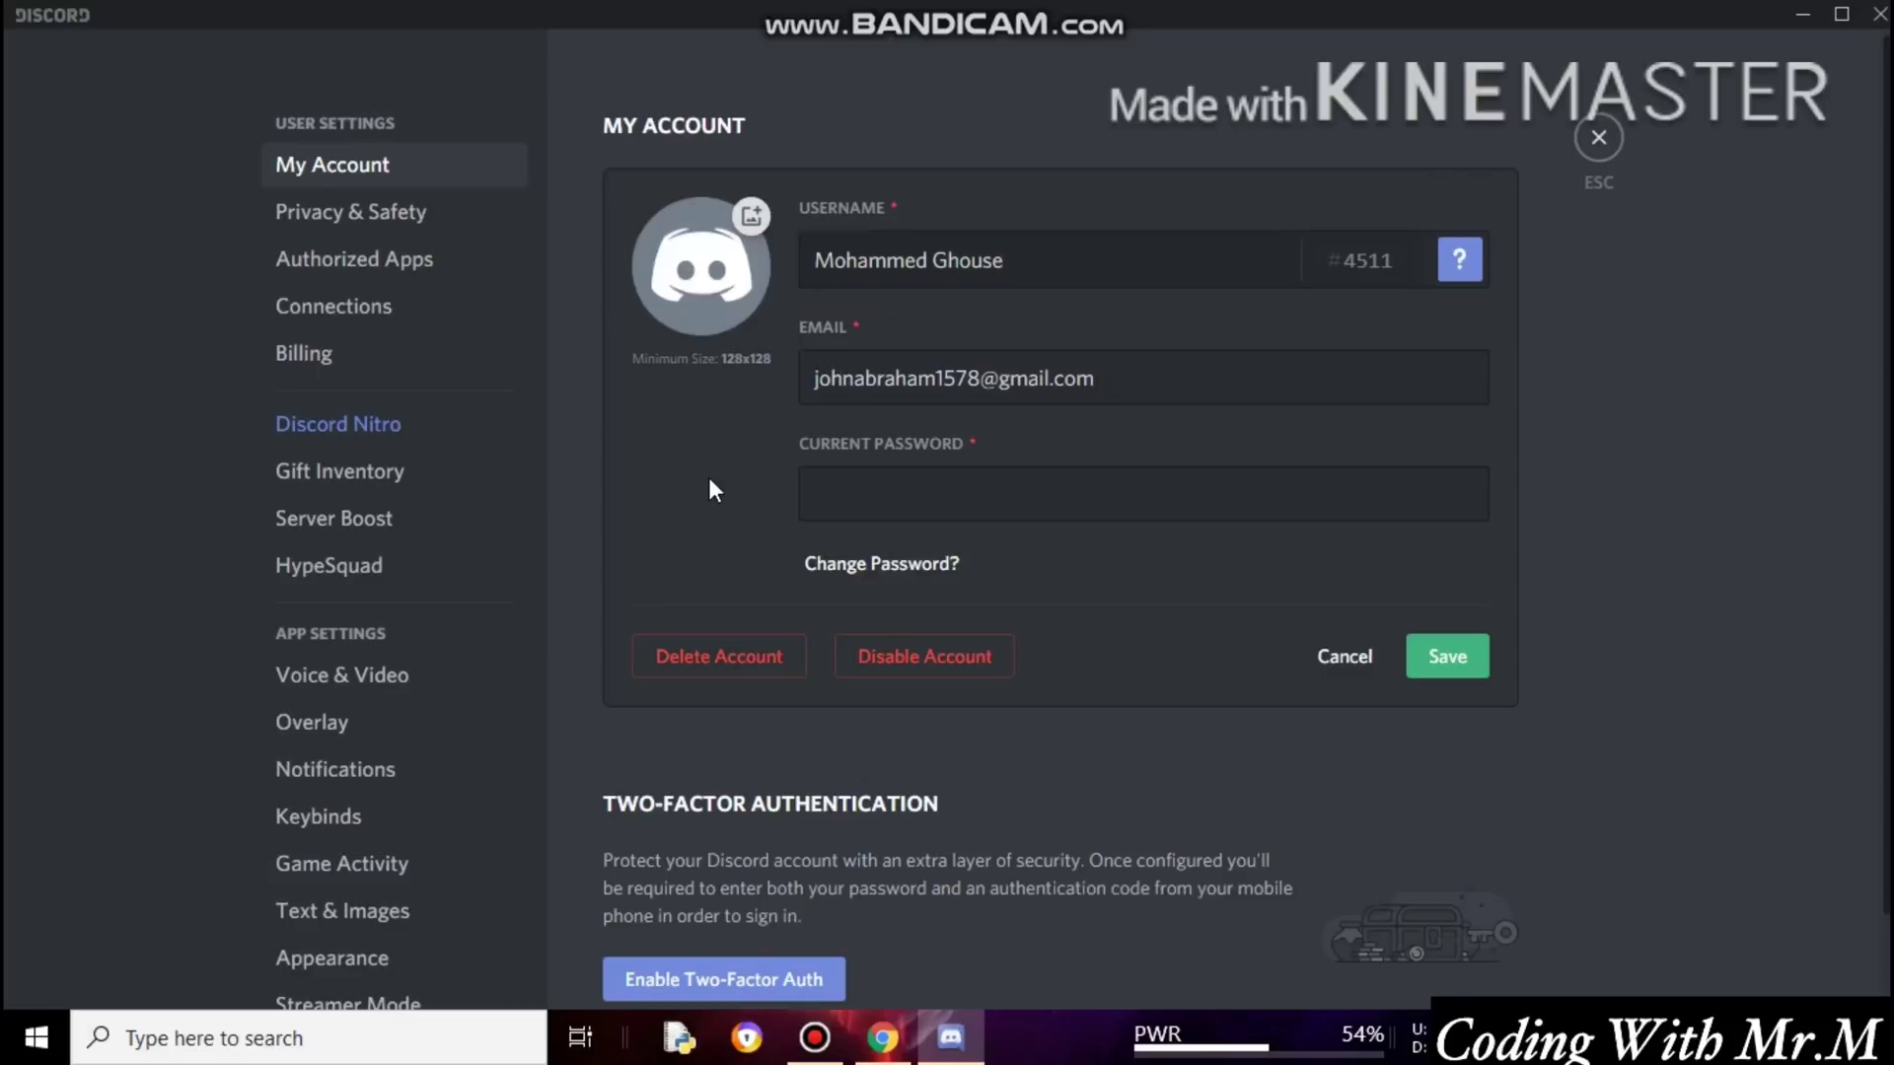
left_click(711, 286)
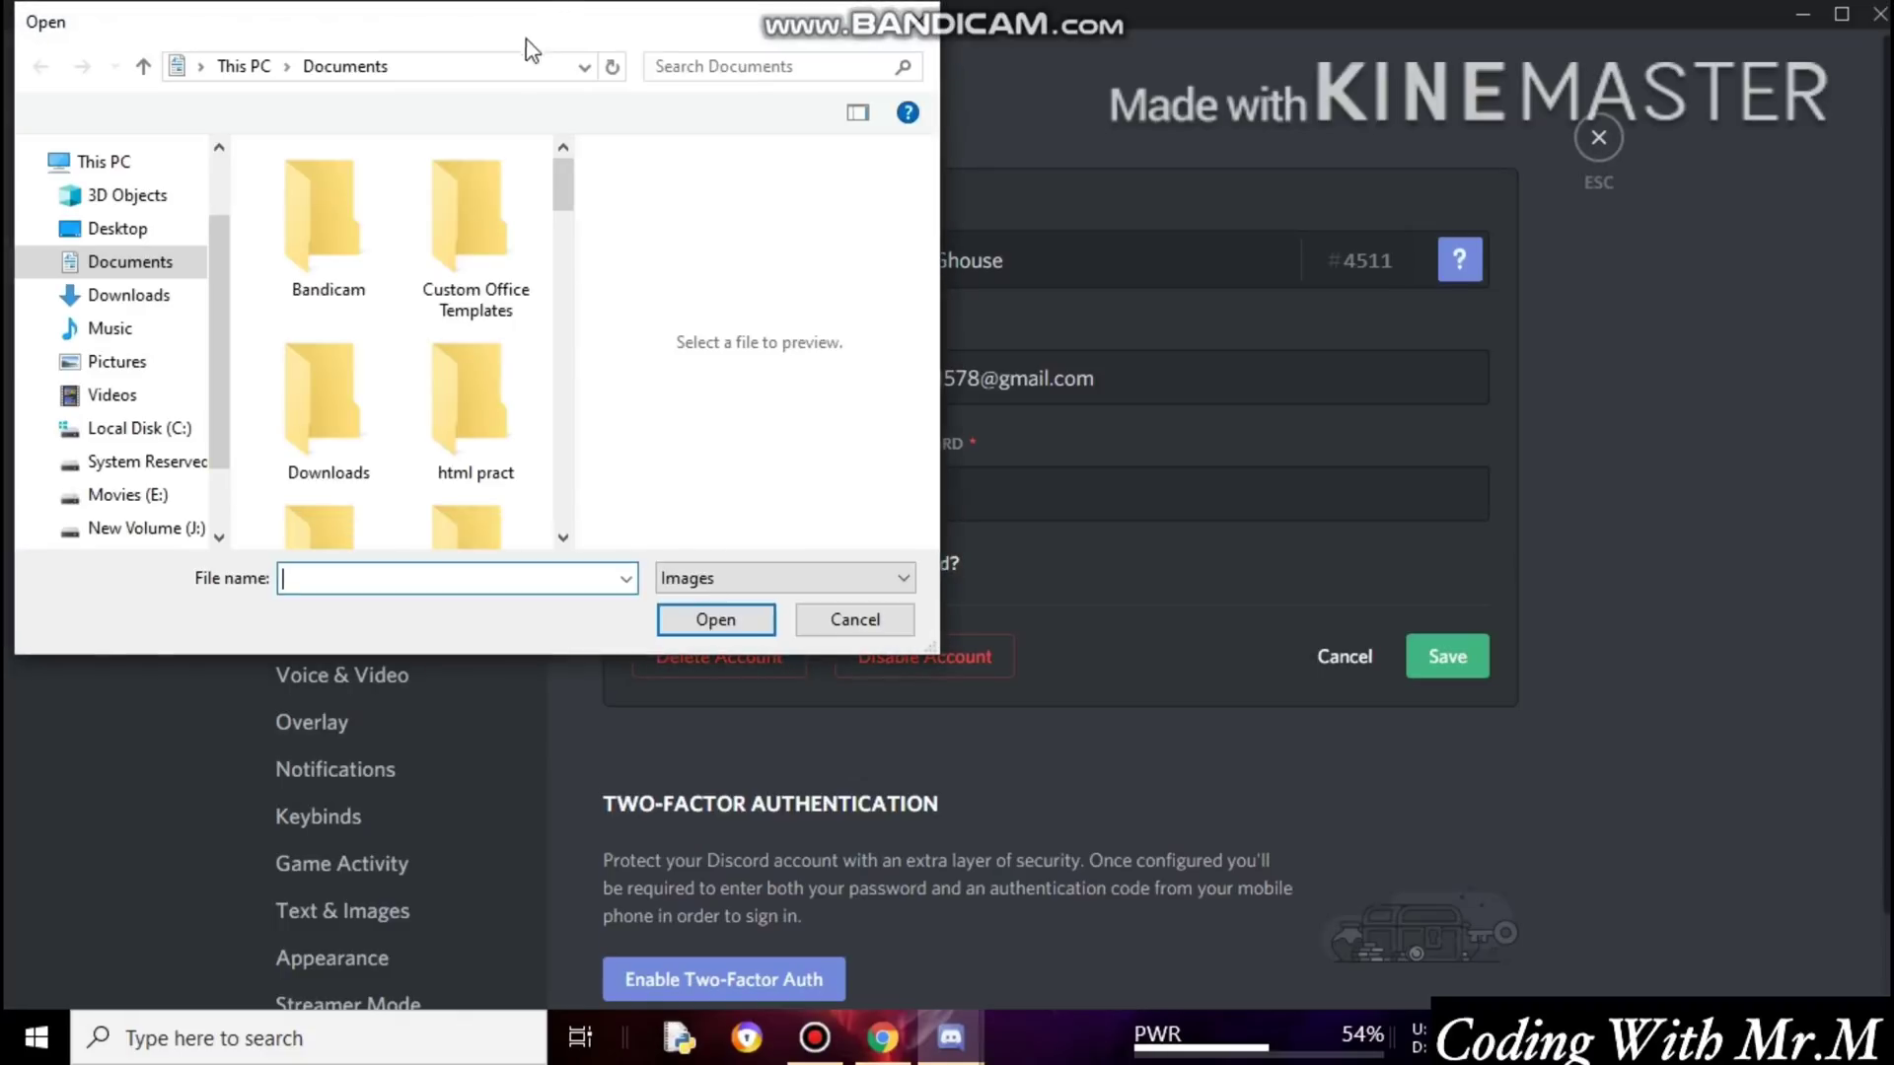
Load the Her King jpg from Downloads as the avatar and Apply it in Edit Media.
left_click(158, 296)
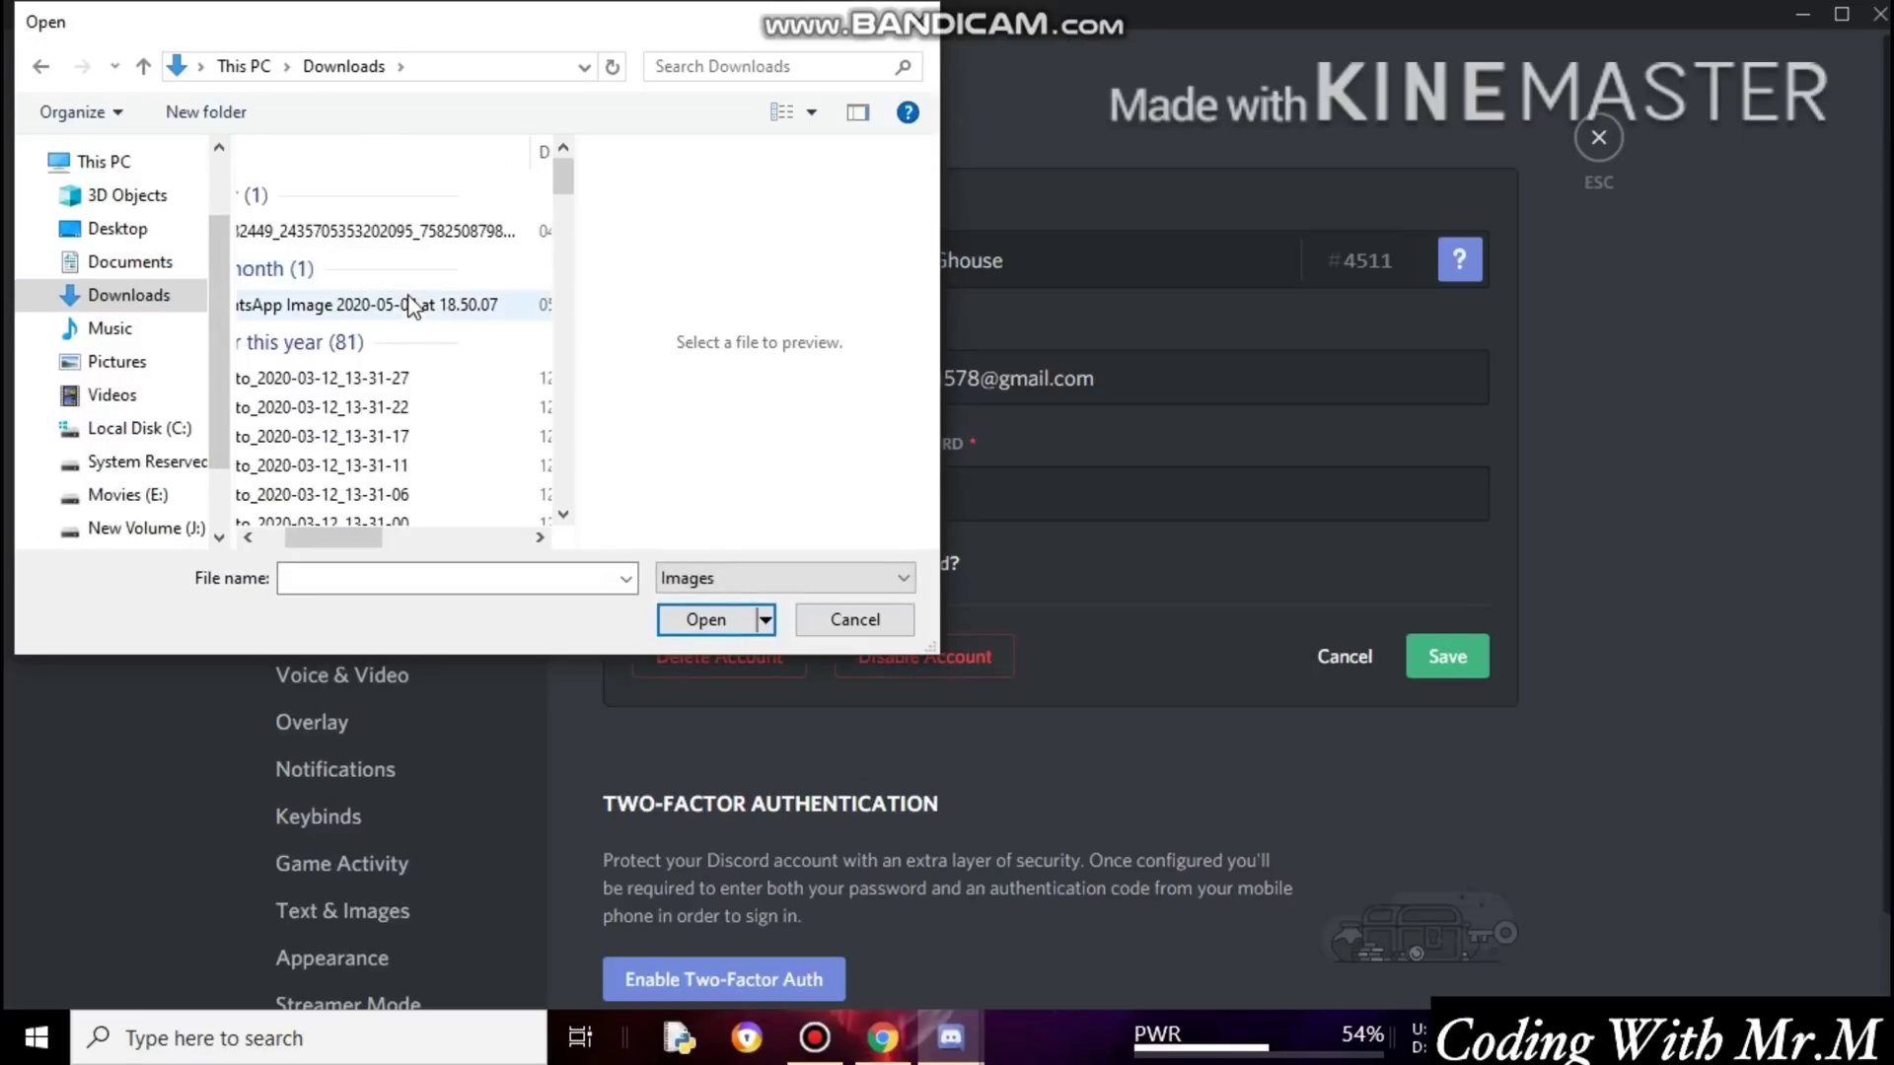
left_click(367, 233)
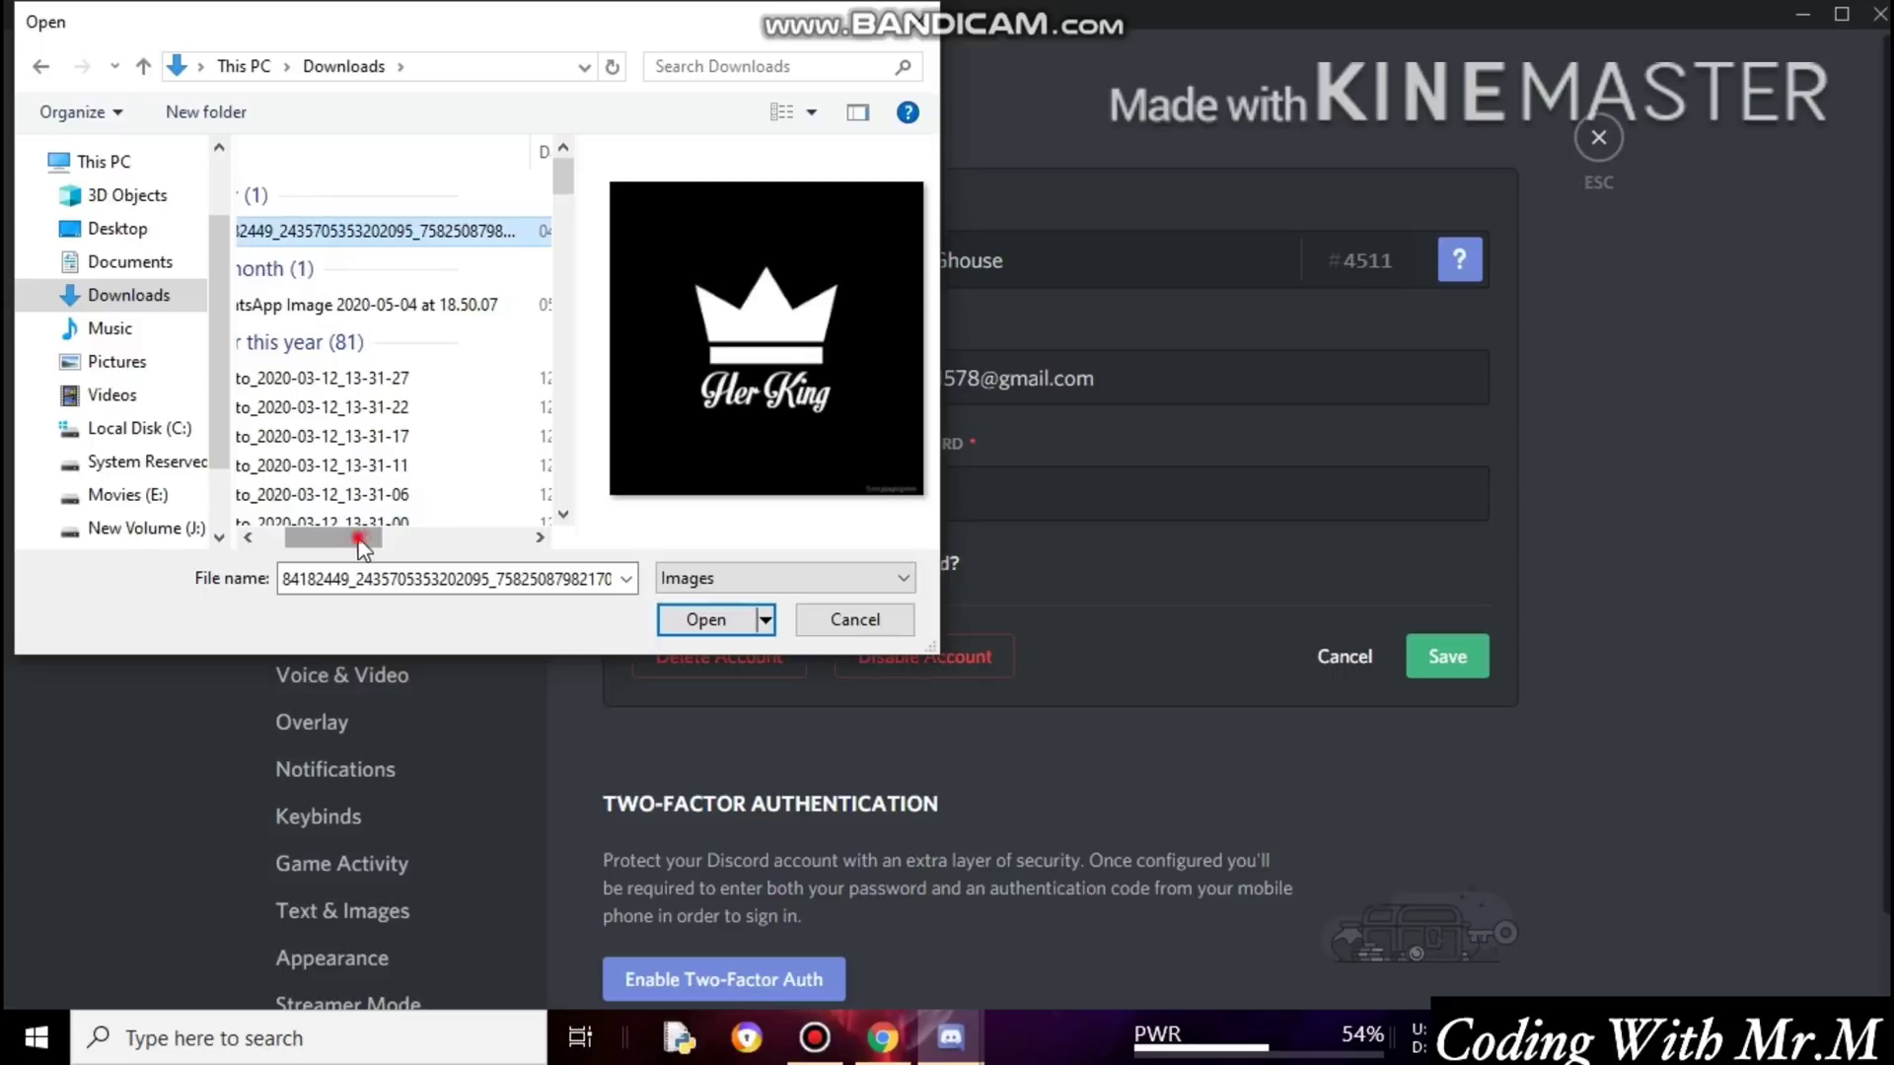
left_click_drag(368, 536, 350, 536)
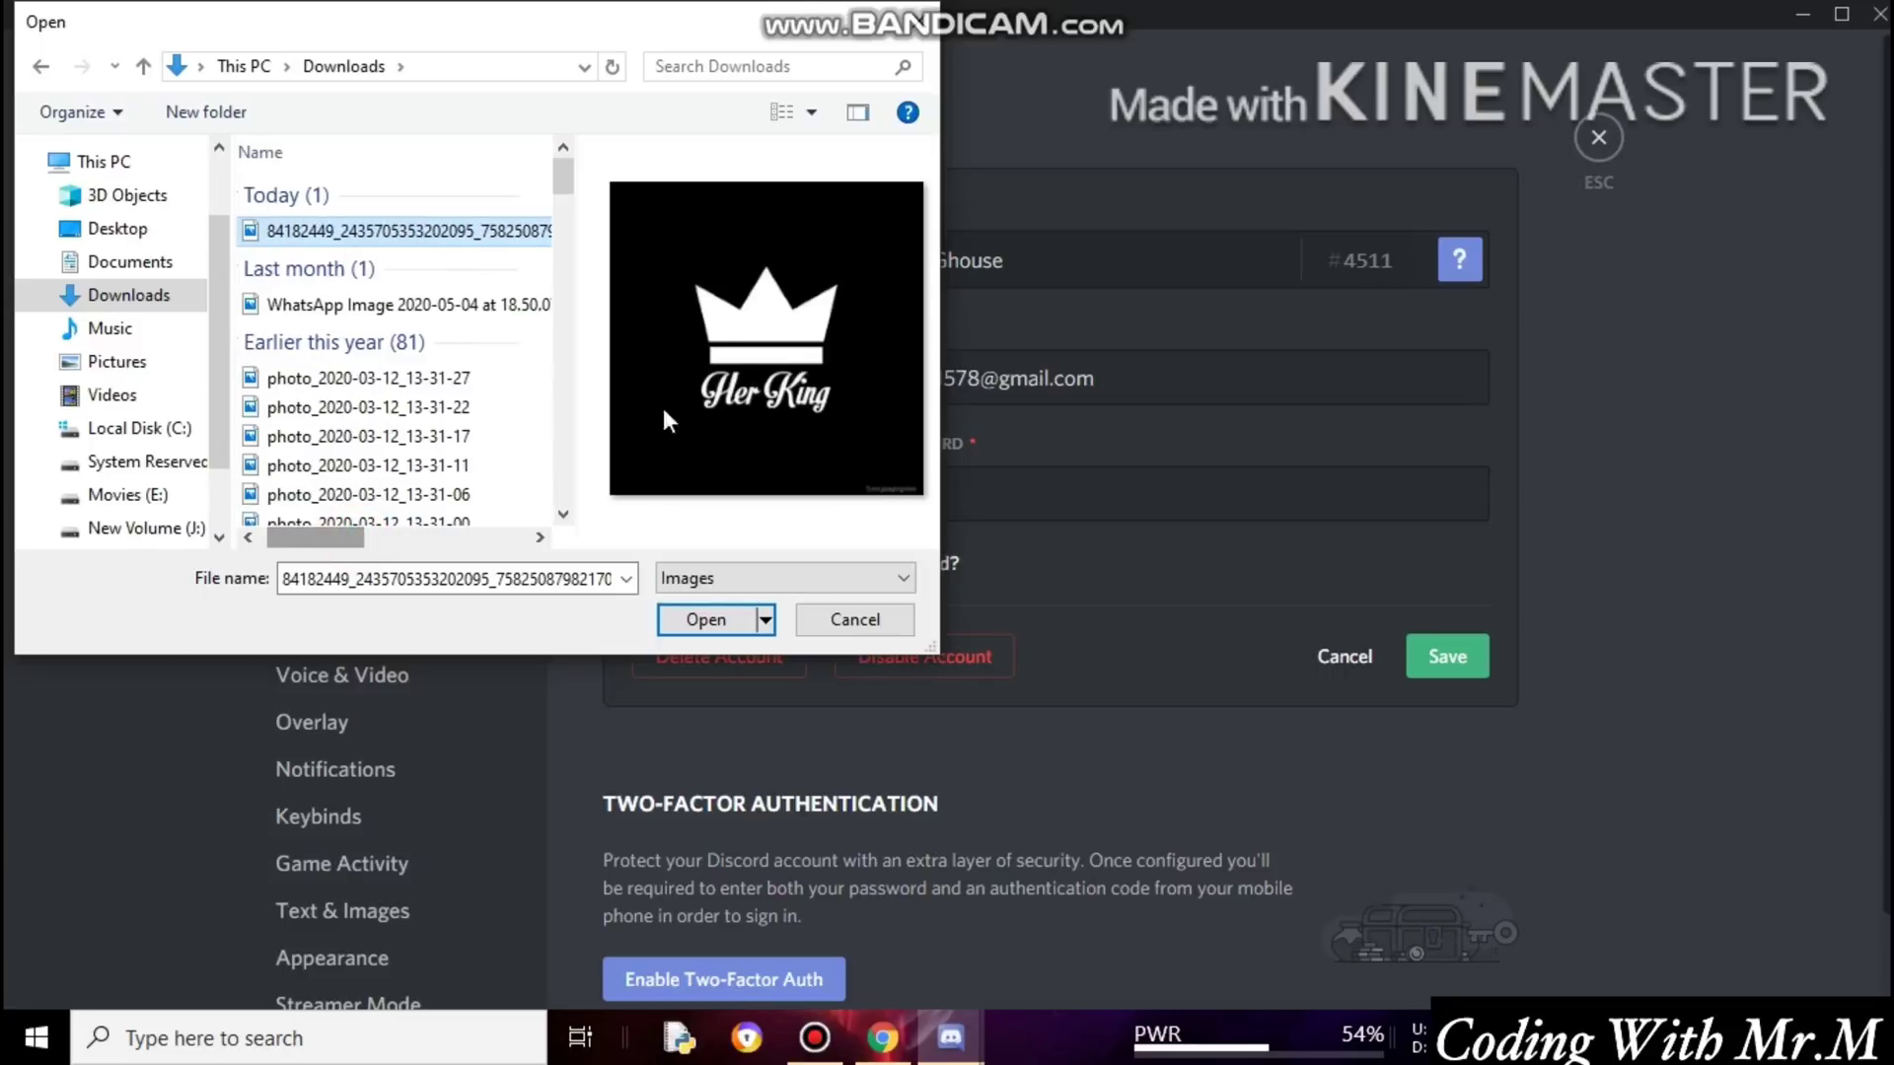
left_click(718, 622)
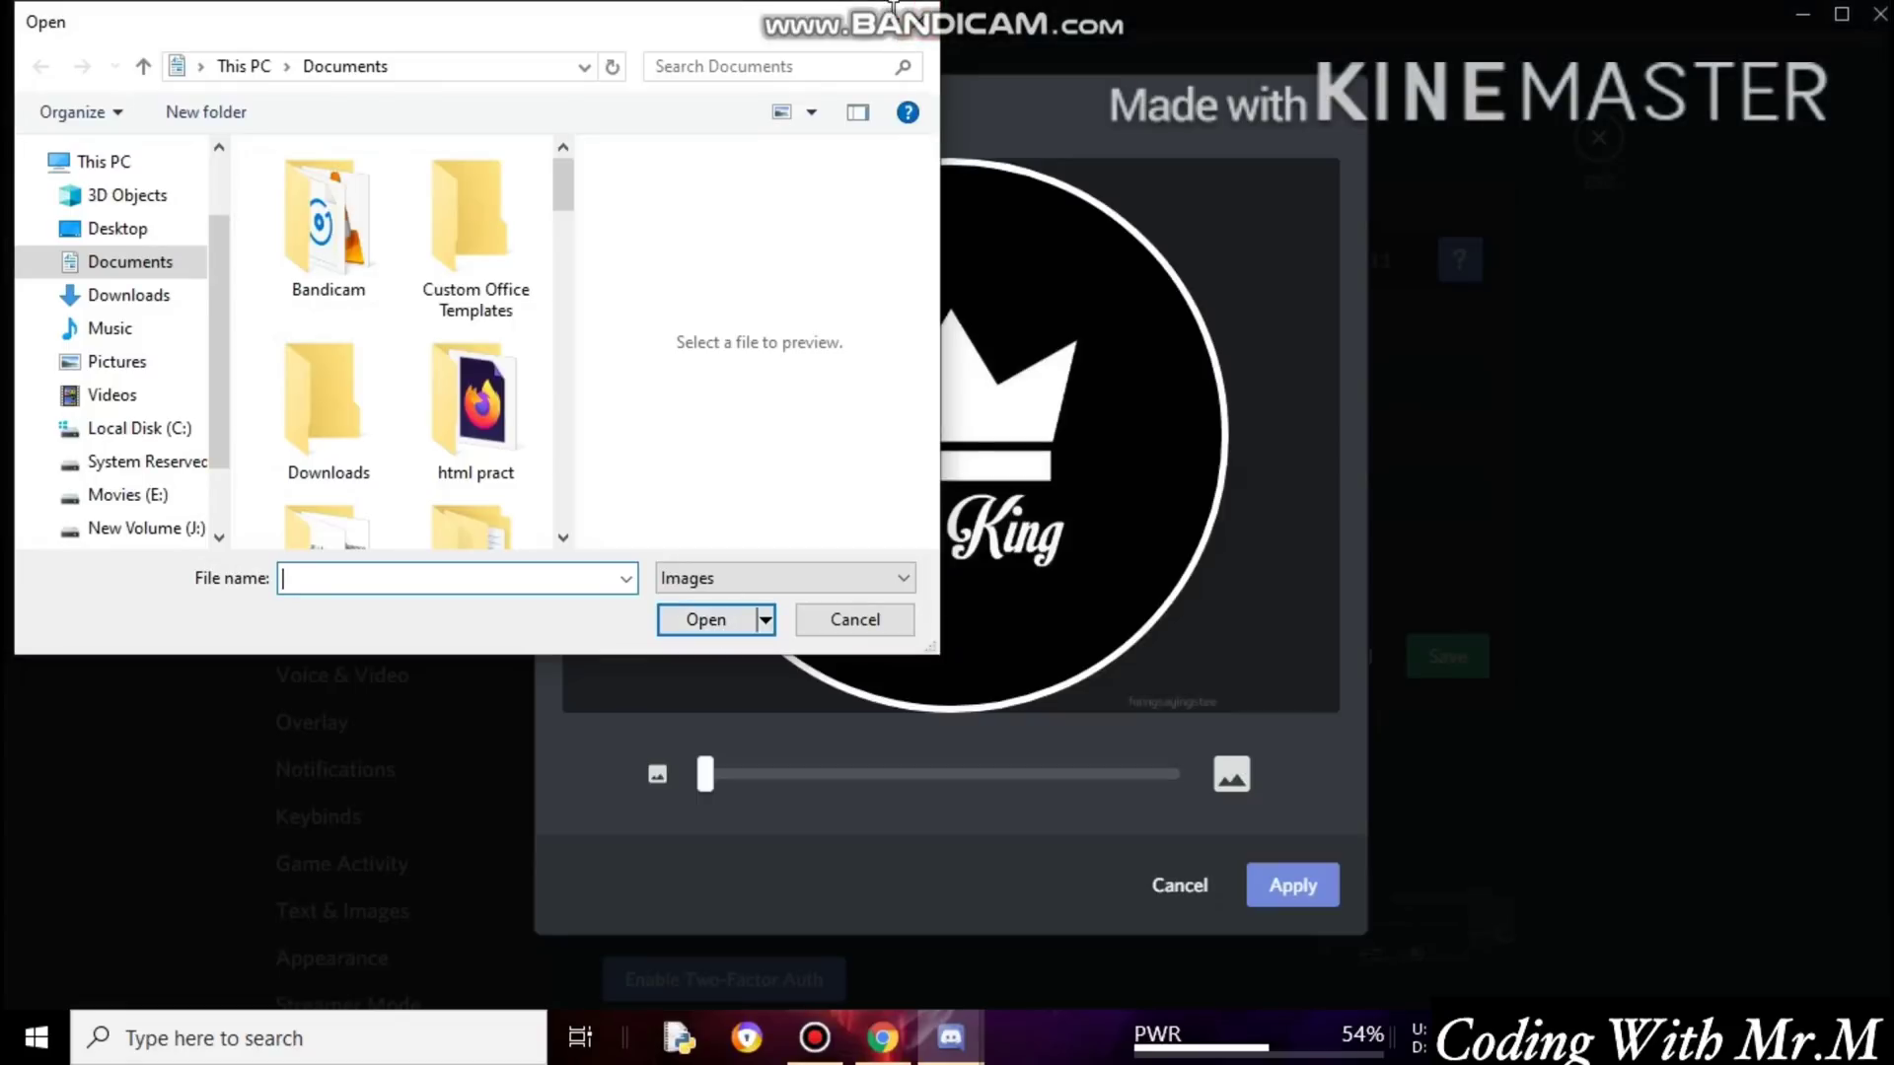
left_click(919, 22)
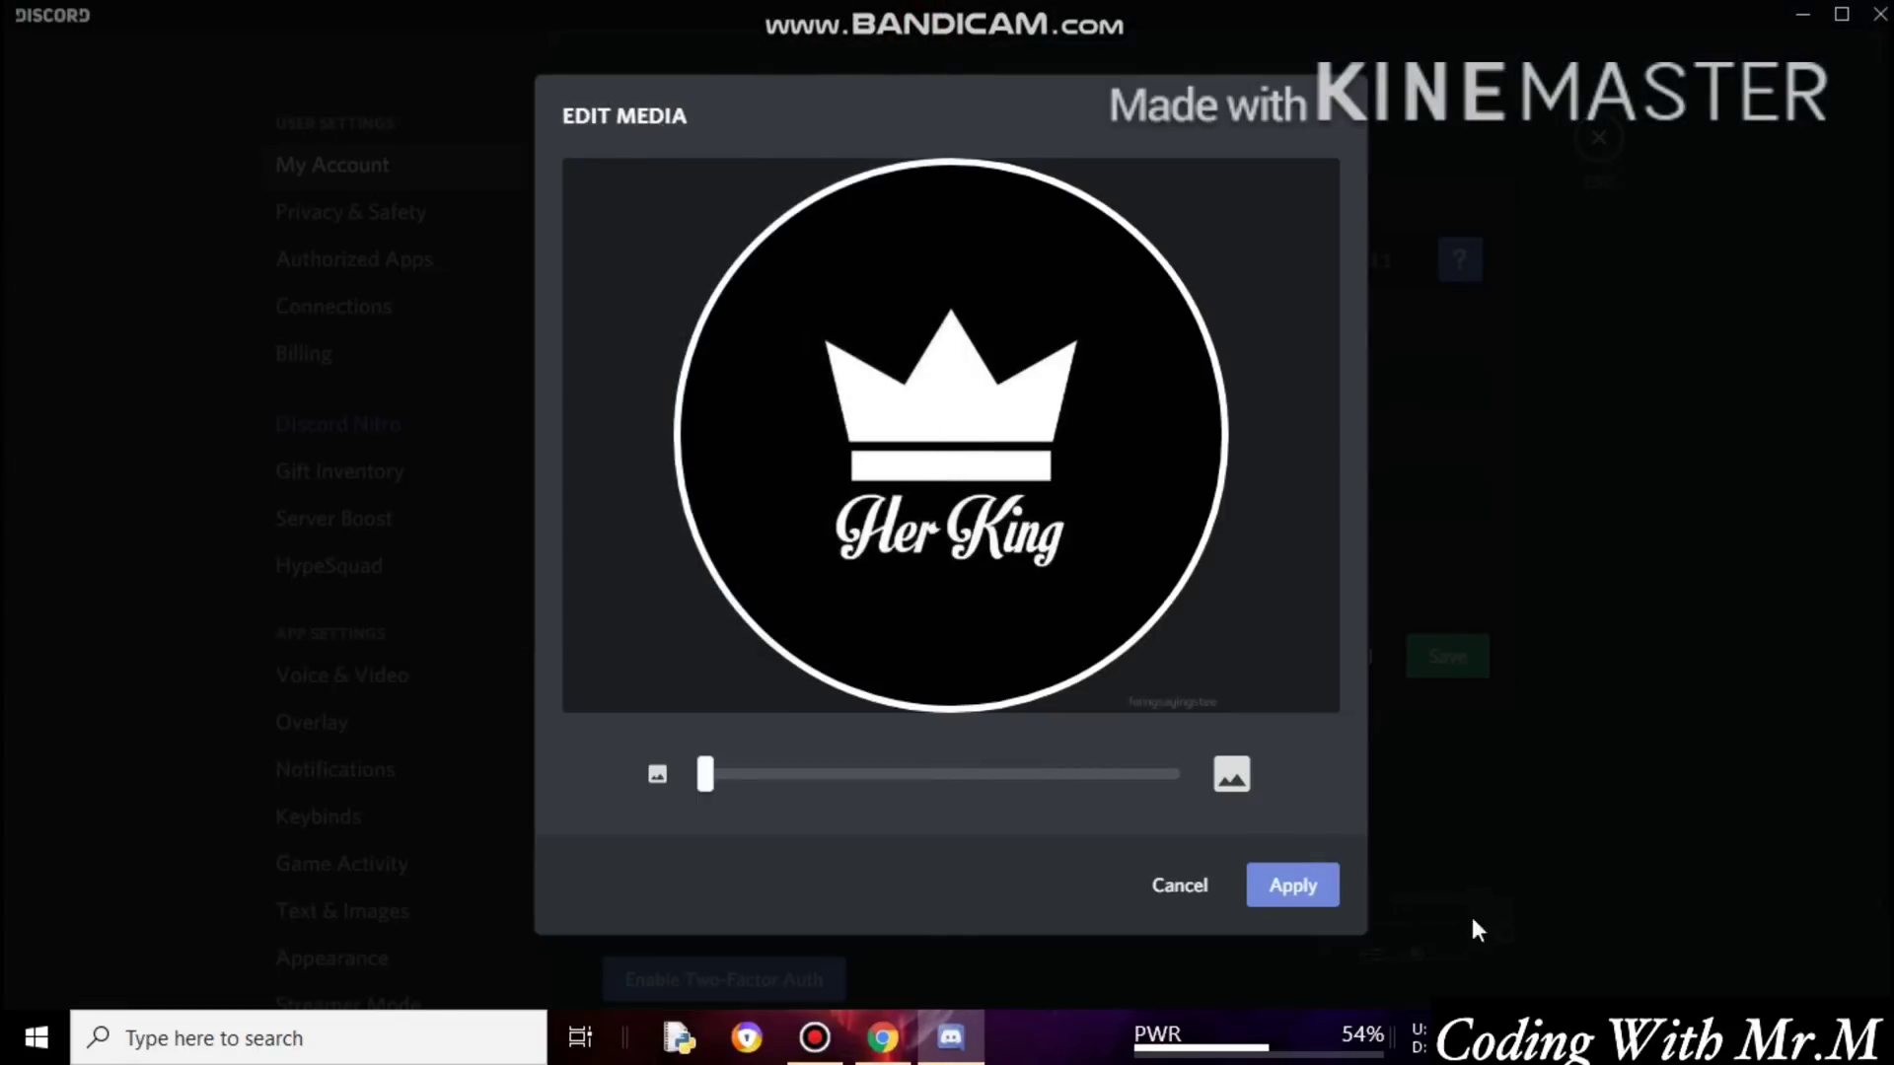
left_click(1280, 887)
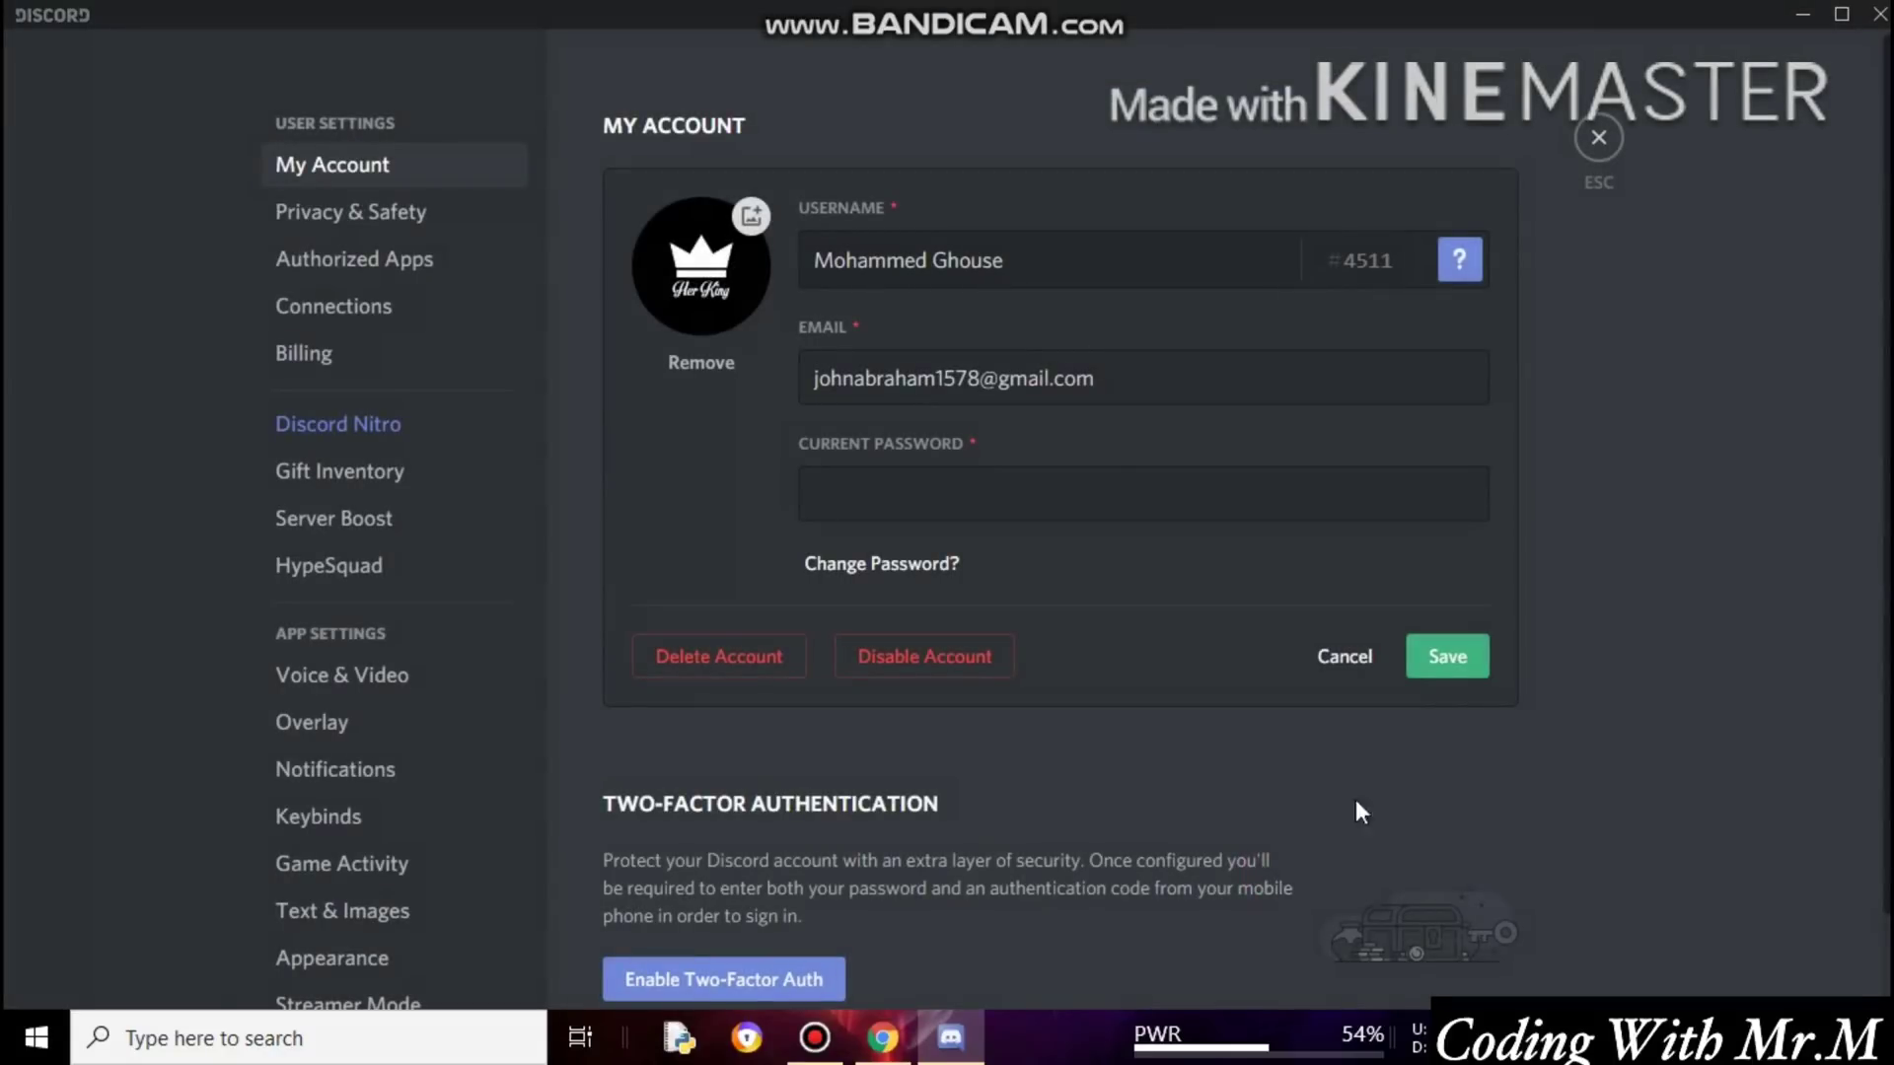
Enter the current password and save the account with the new Her King avatar.
left_click(1161, 503)
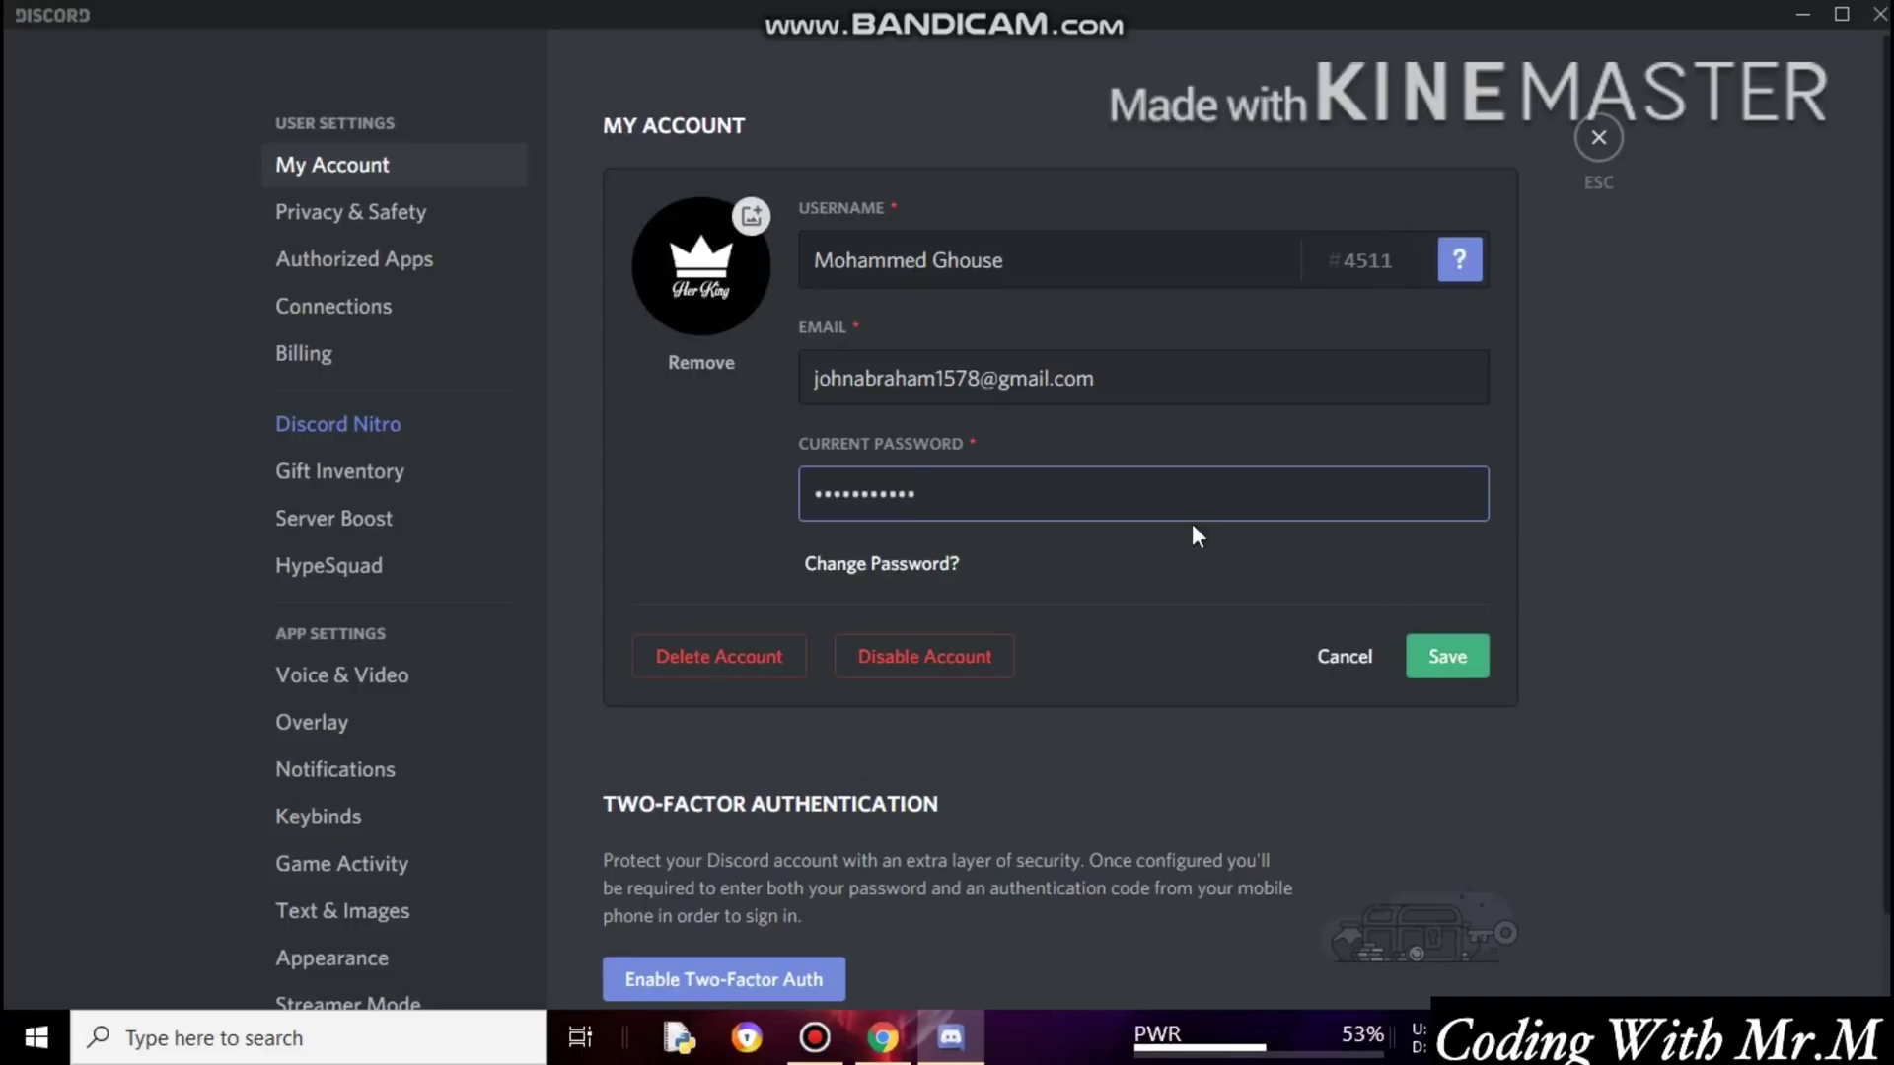
left_click(1426, 656)
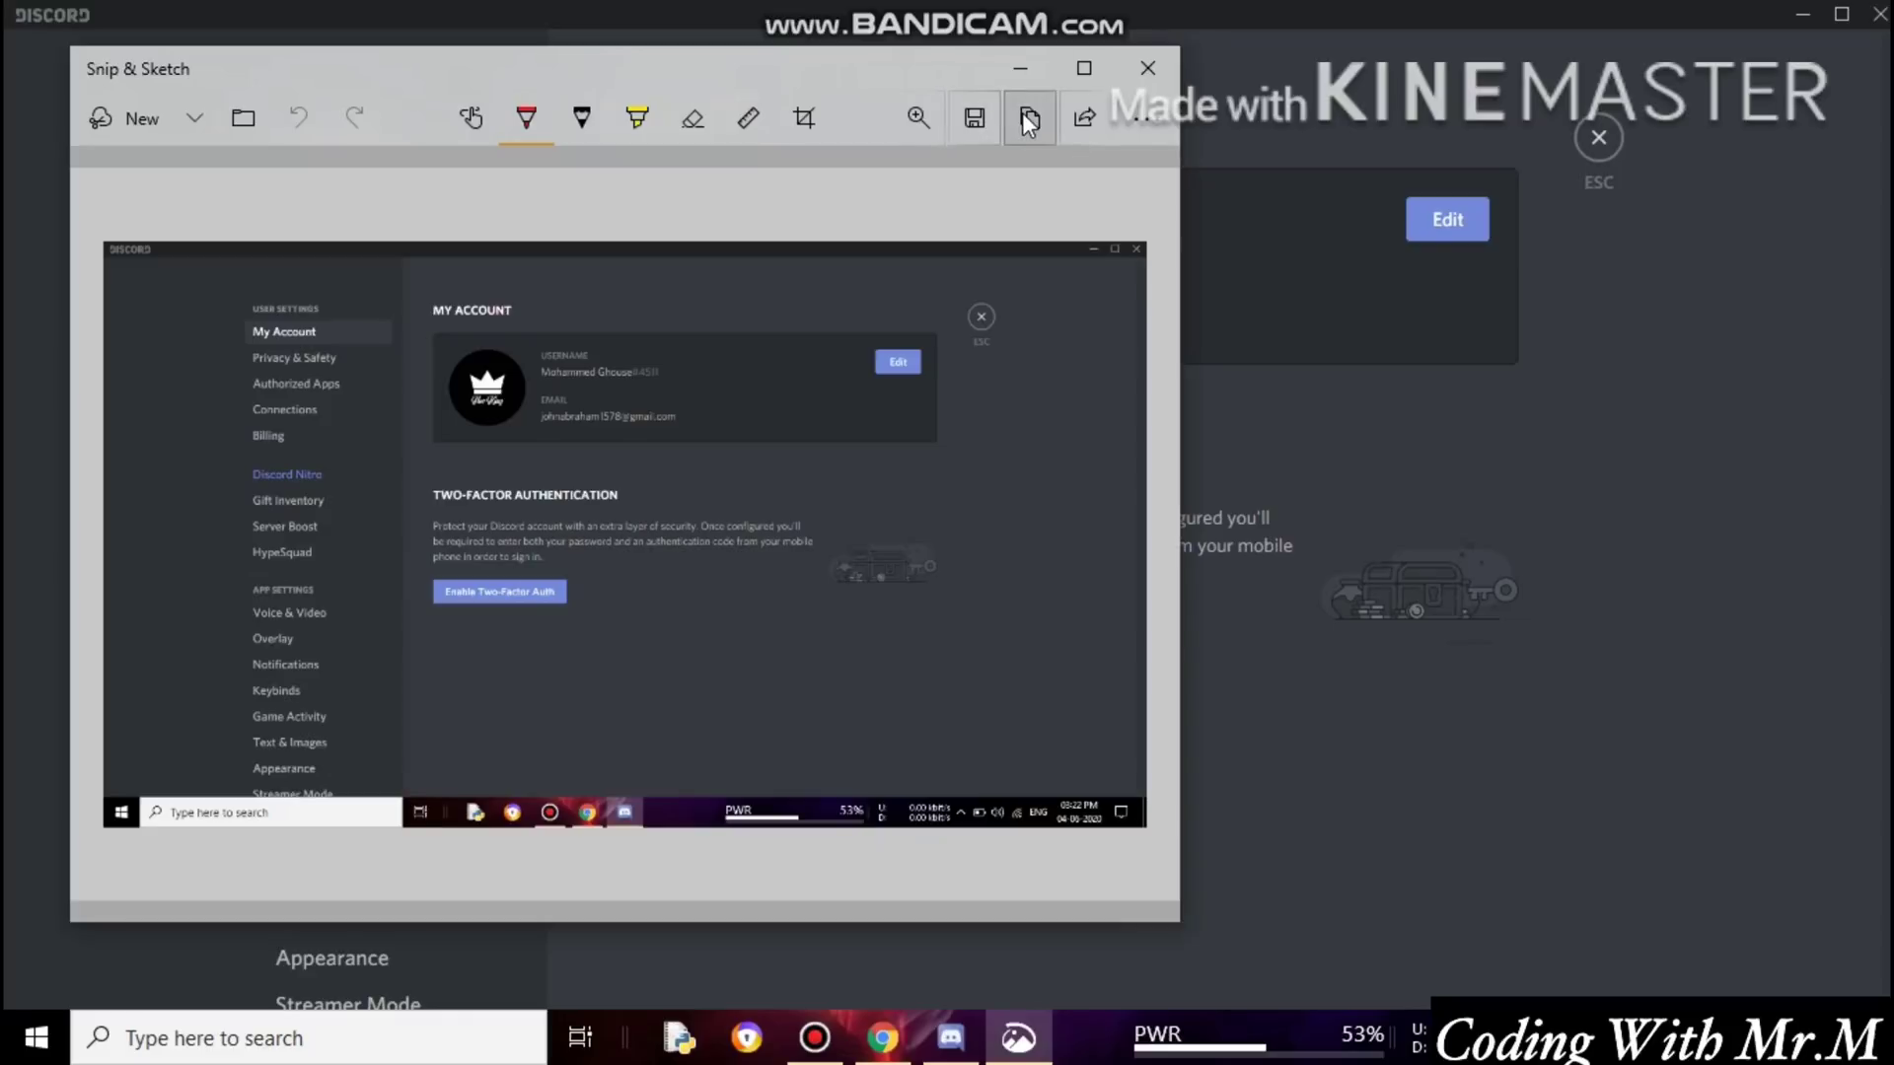
Save the updated-account screenshot as a PNG under its default name, then close Snip & Sketch.
left_click(958, 135)
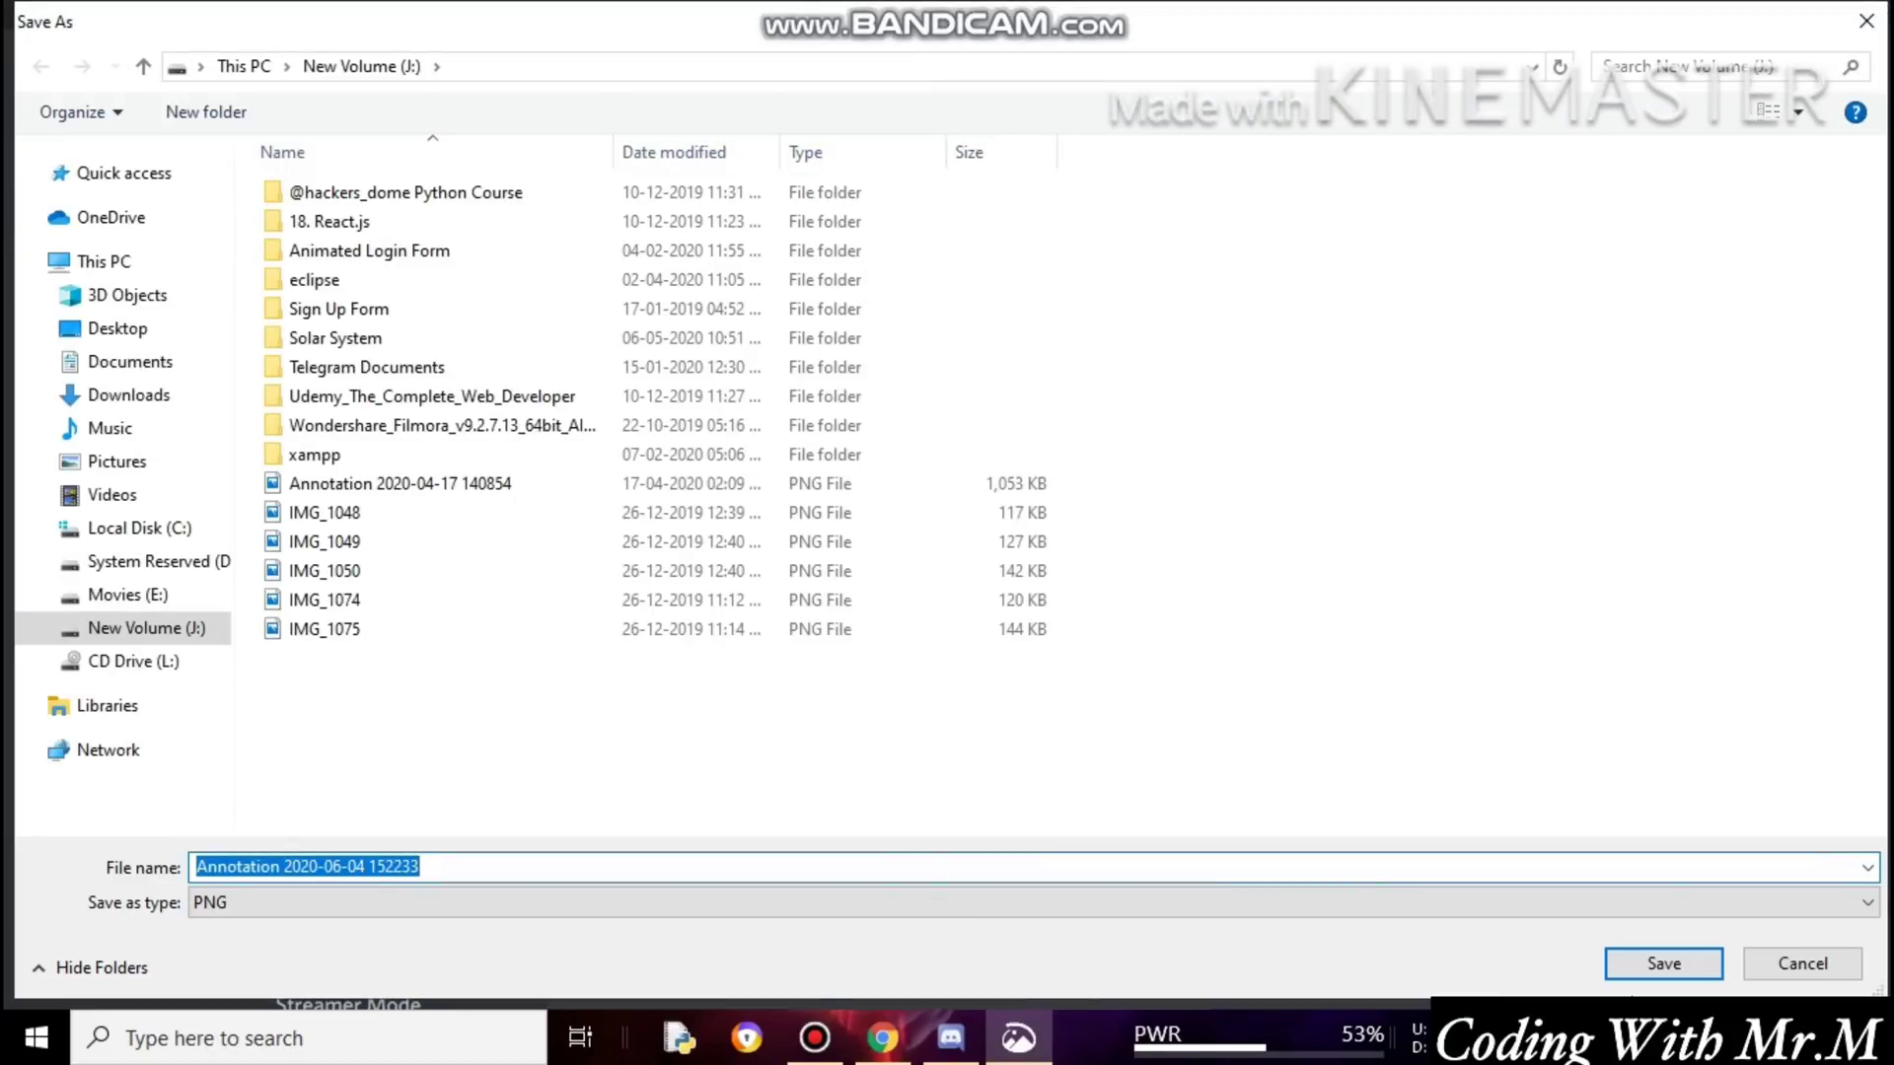
left_click(1667, 965)
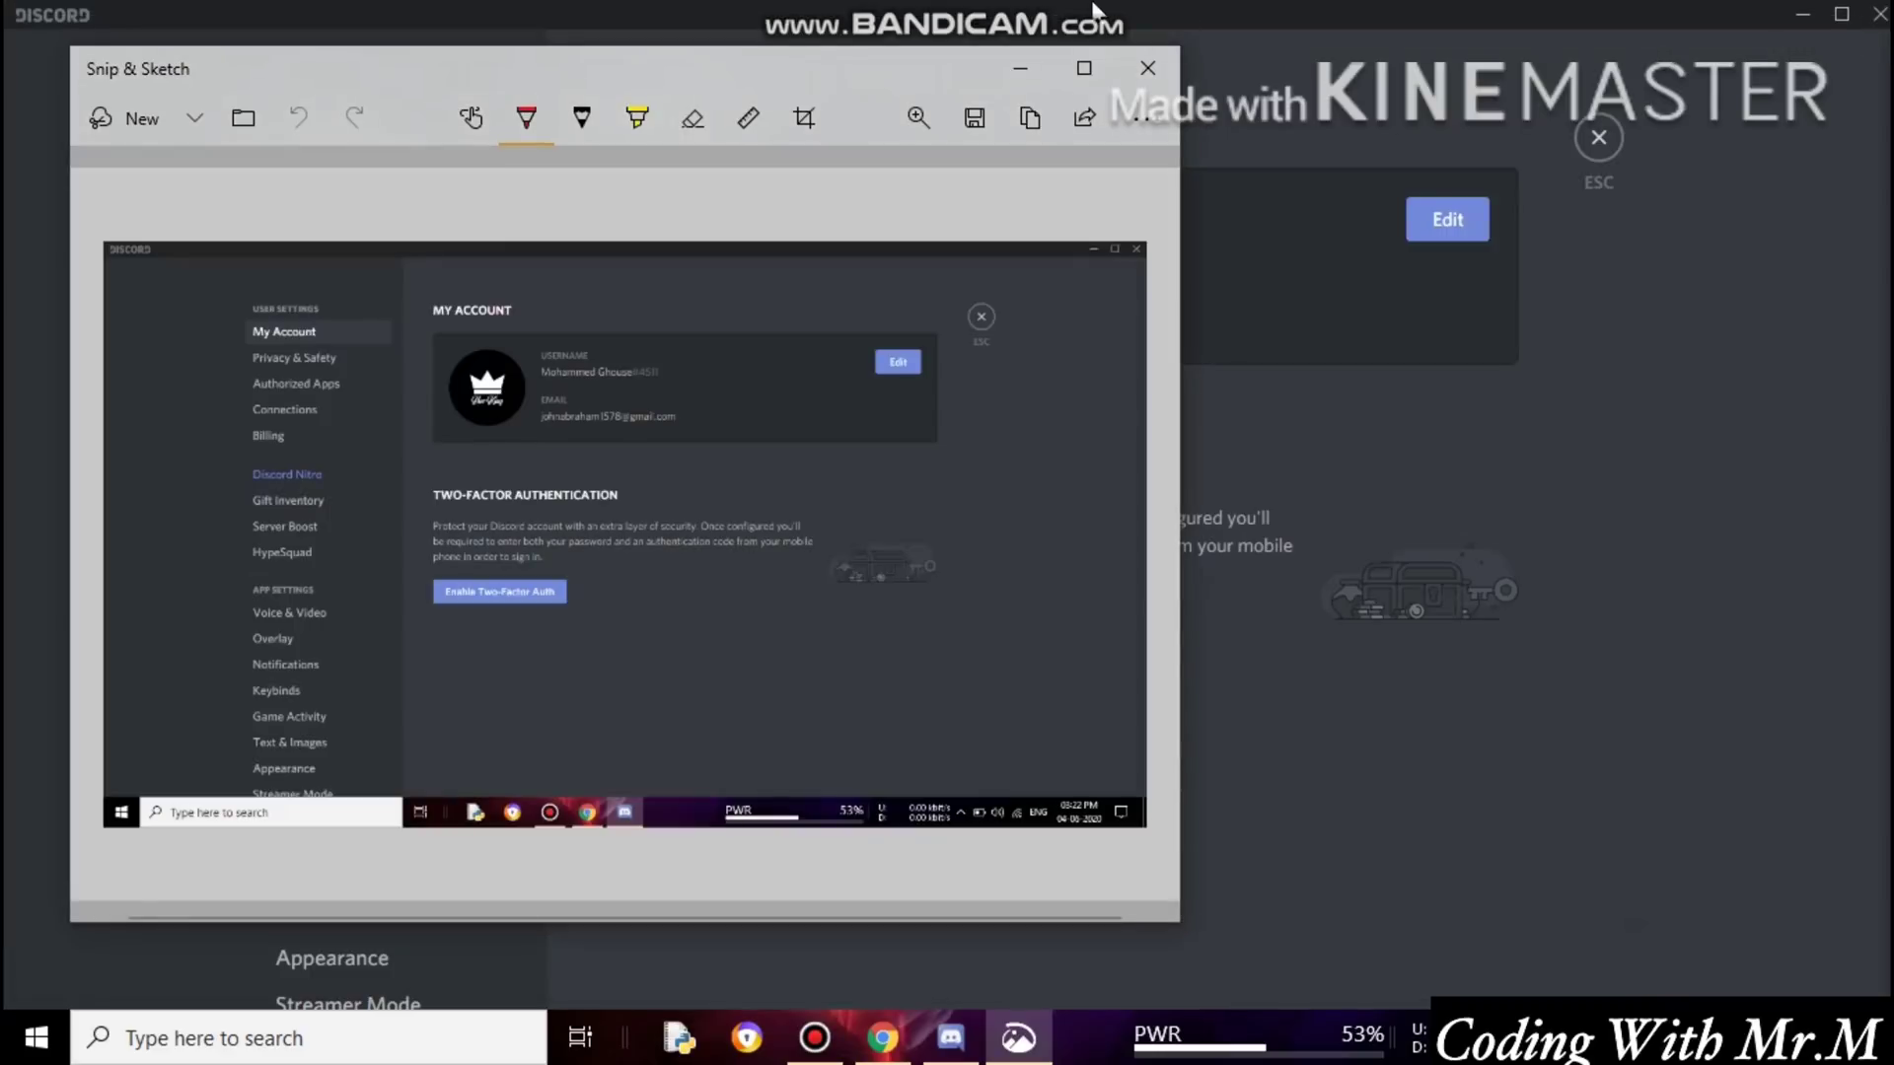
left_click(1128, 86)
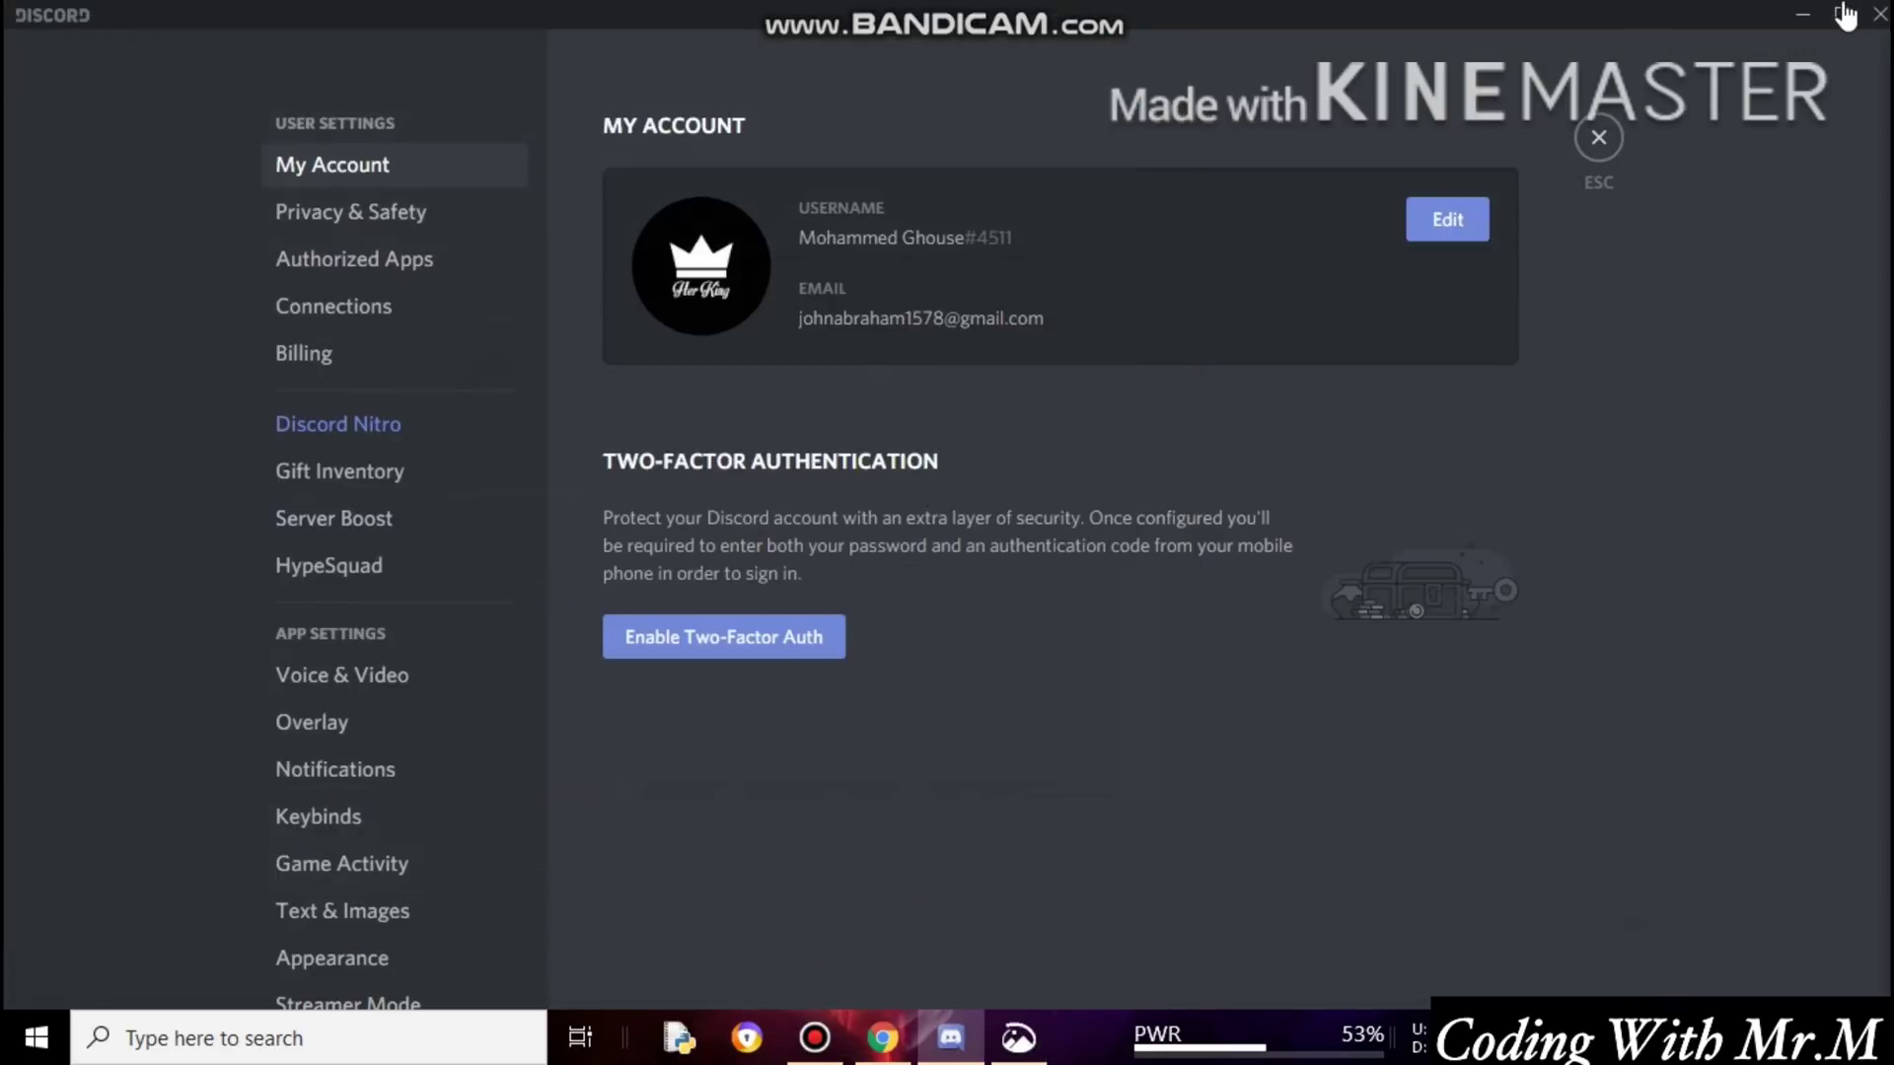
Restore Discord from full screen and show the Facebook profile page in a restored Chrome window.
left_click(1842, 14)
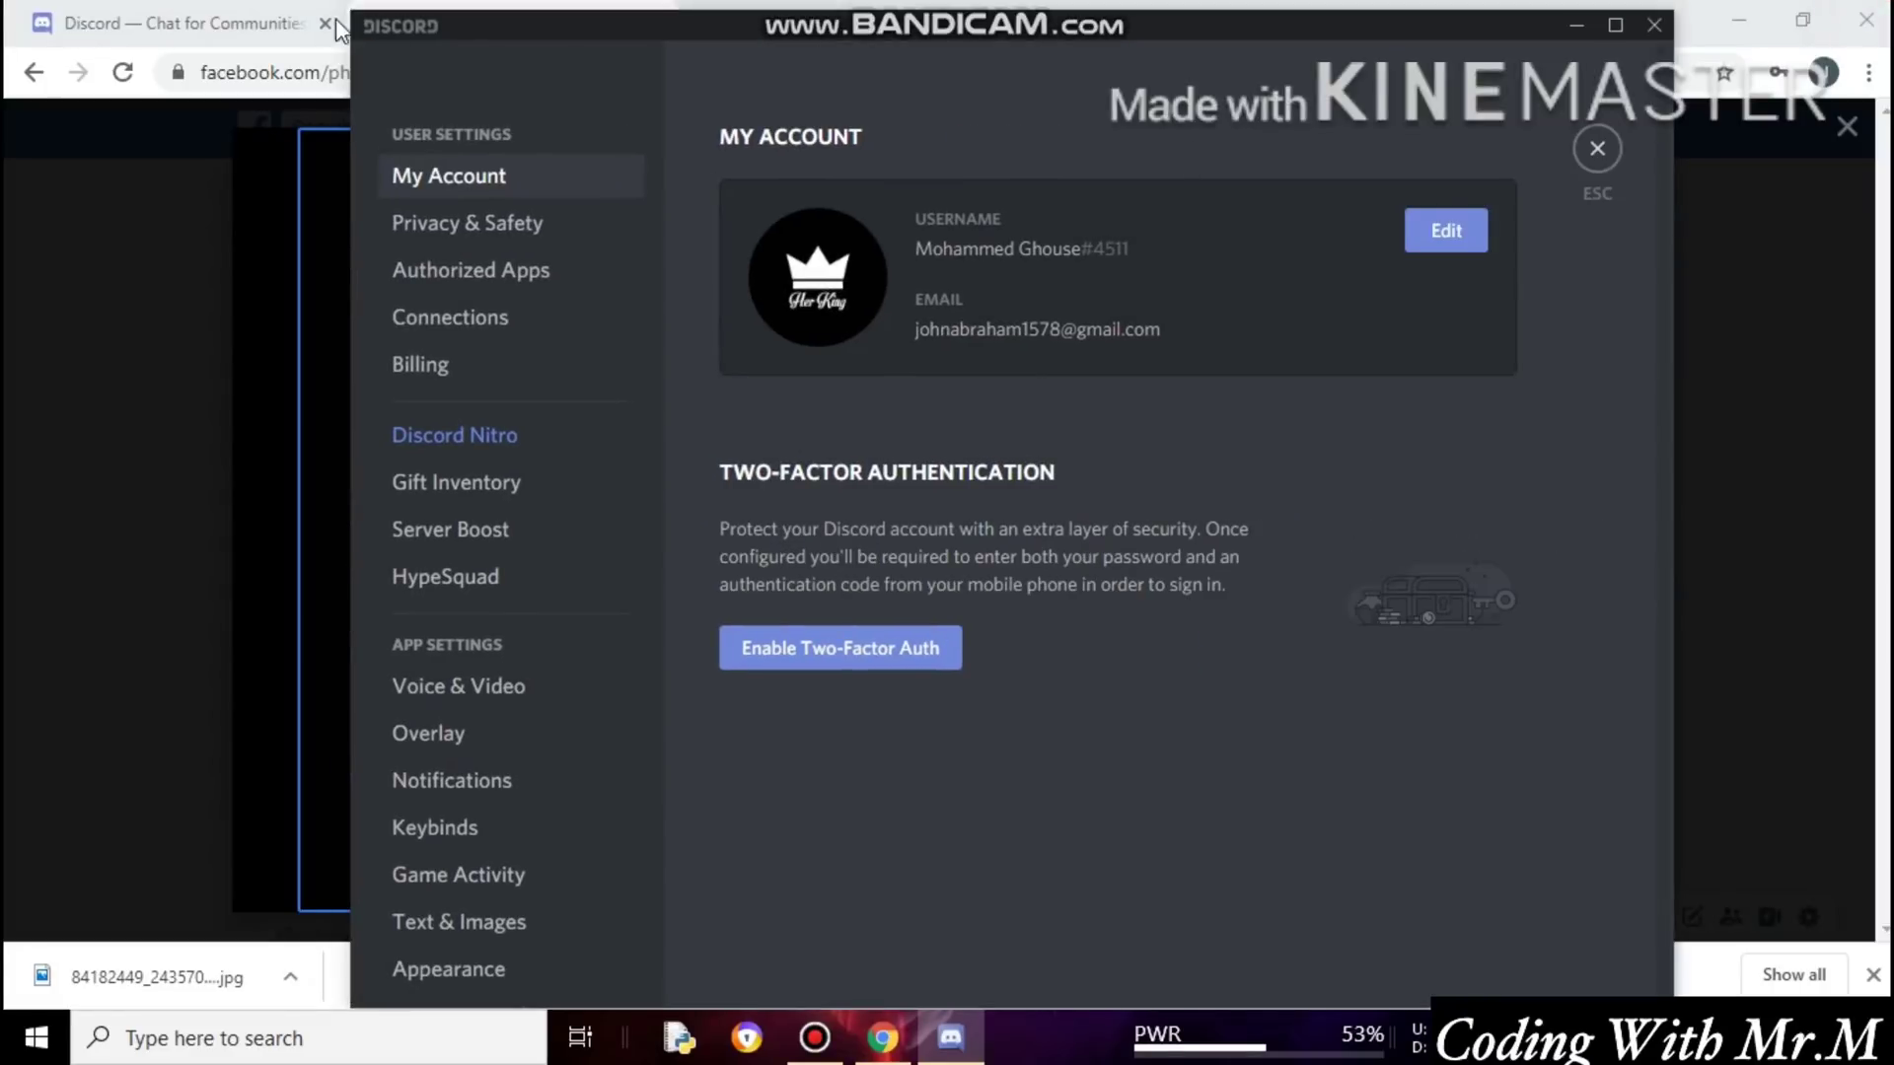
left_click(338, 27)
left_click(410, 14)
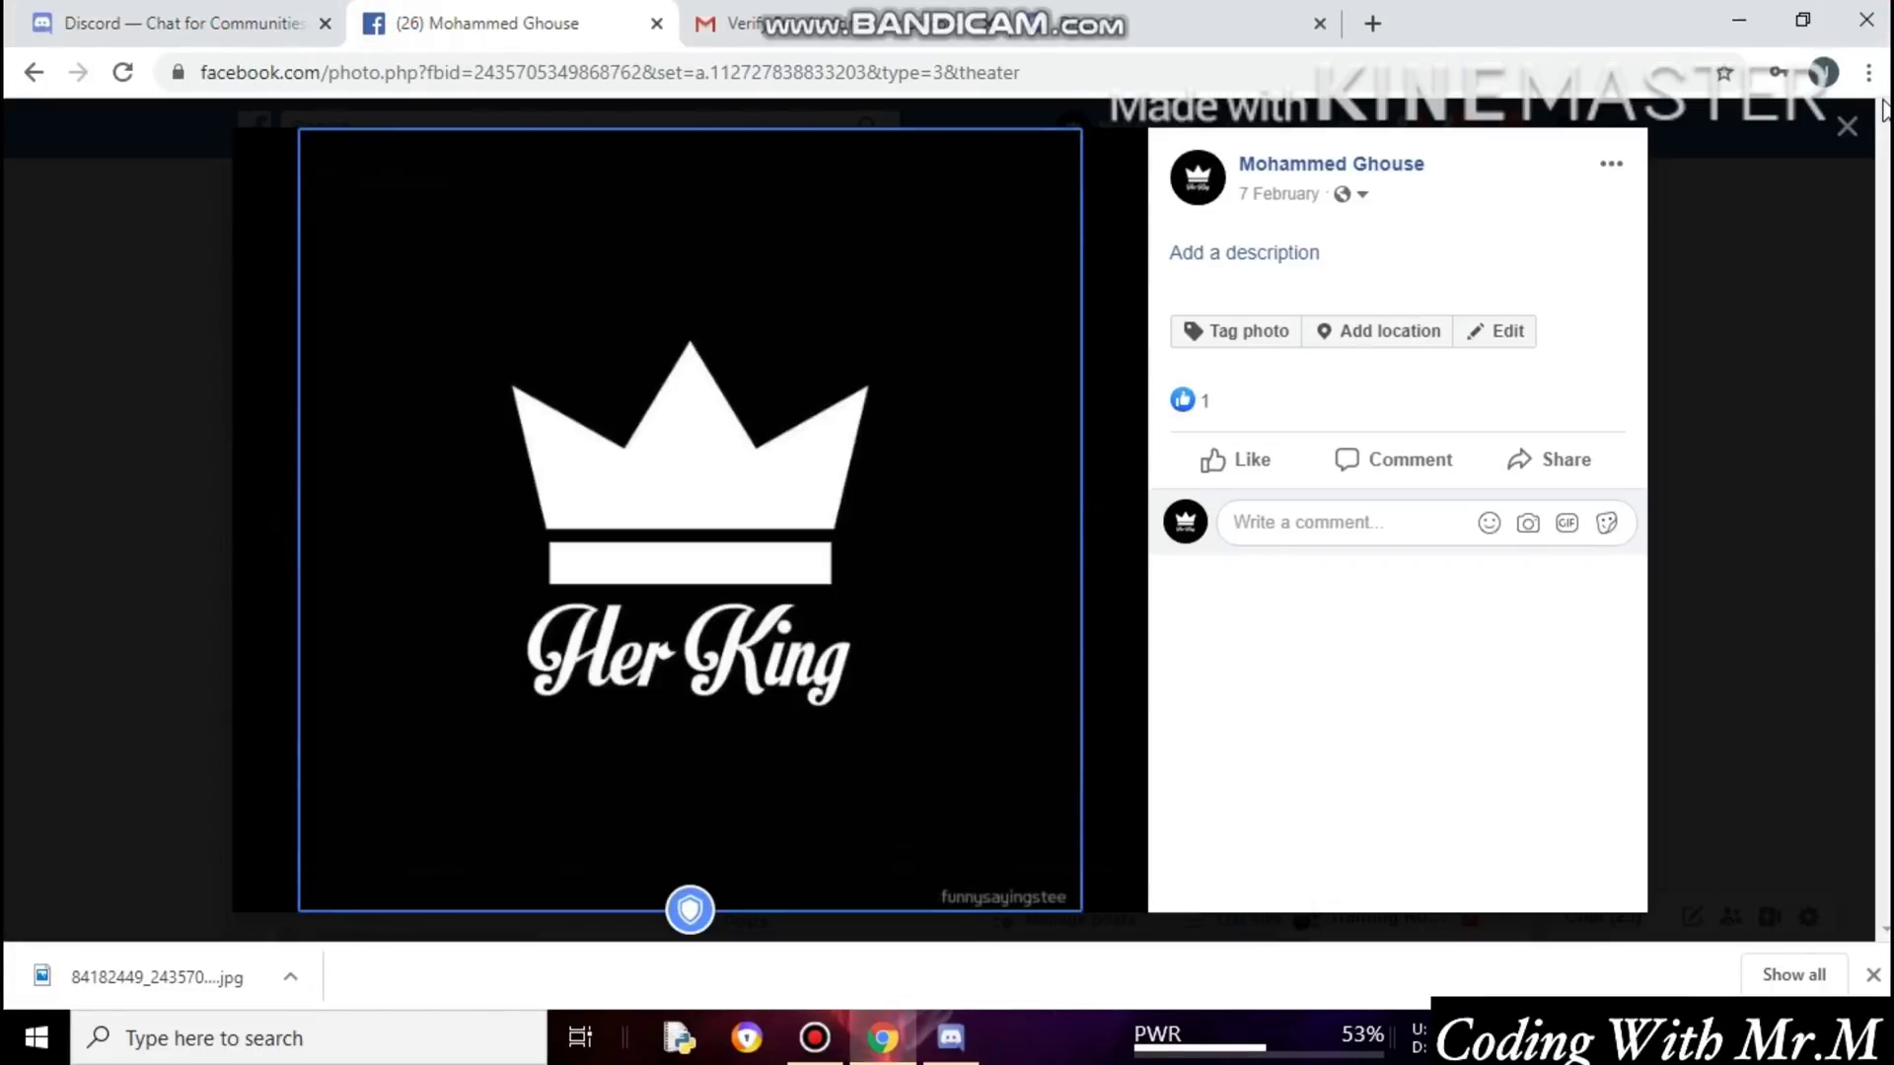
left_click(1849, 127)
left_click(1802, 20)
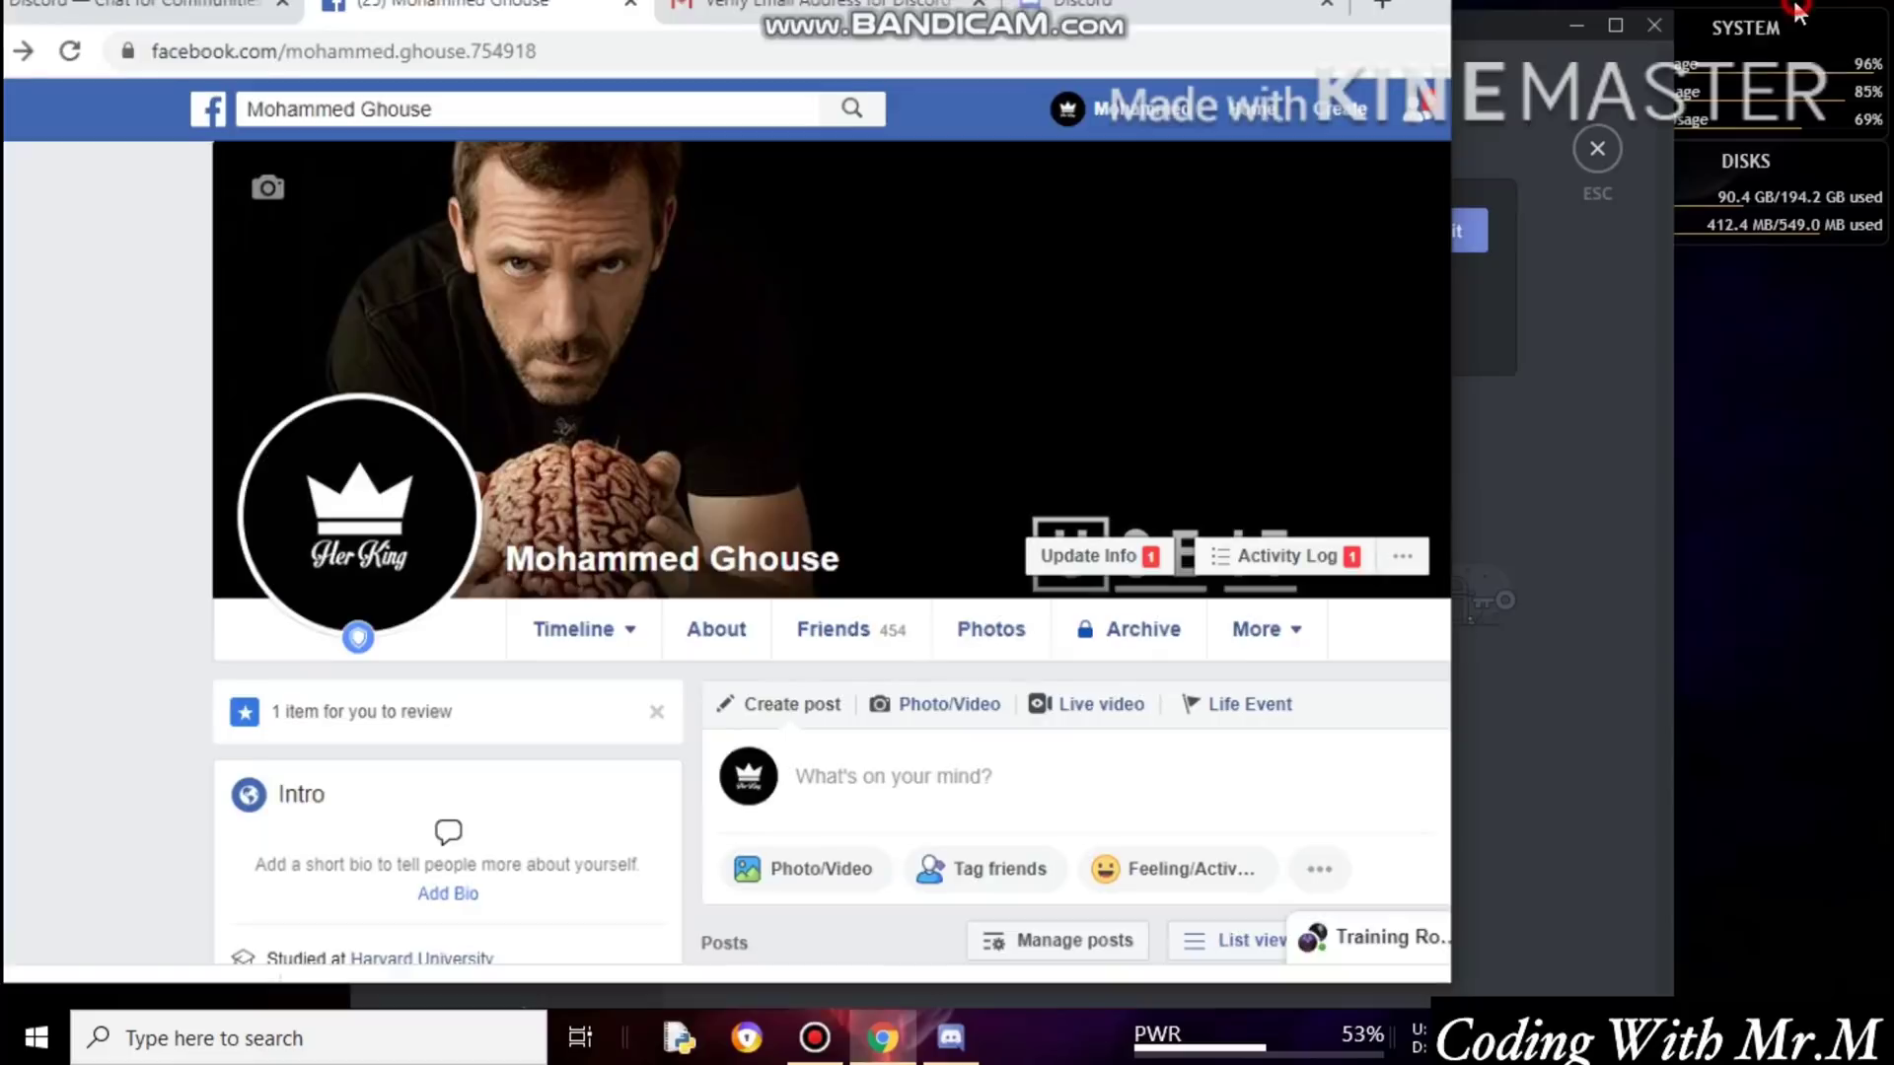
Position Discord's settings window beside Facebook so both Her King crown avatars are visible.
left_click(1558, 322)
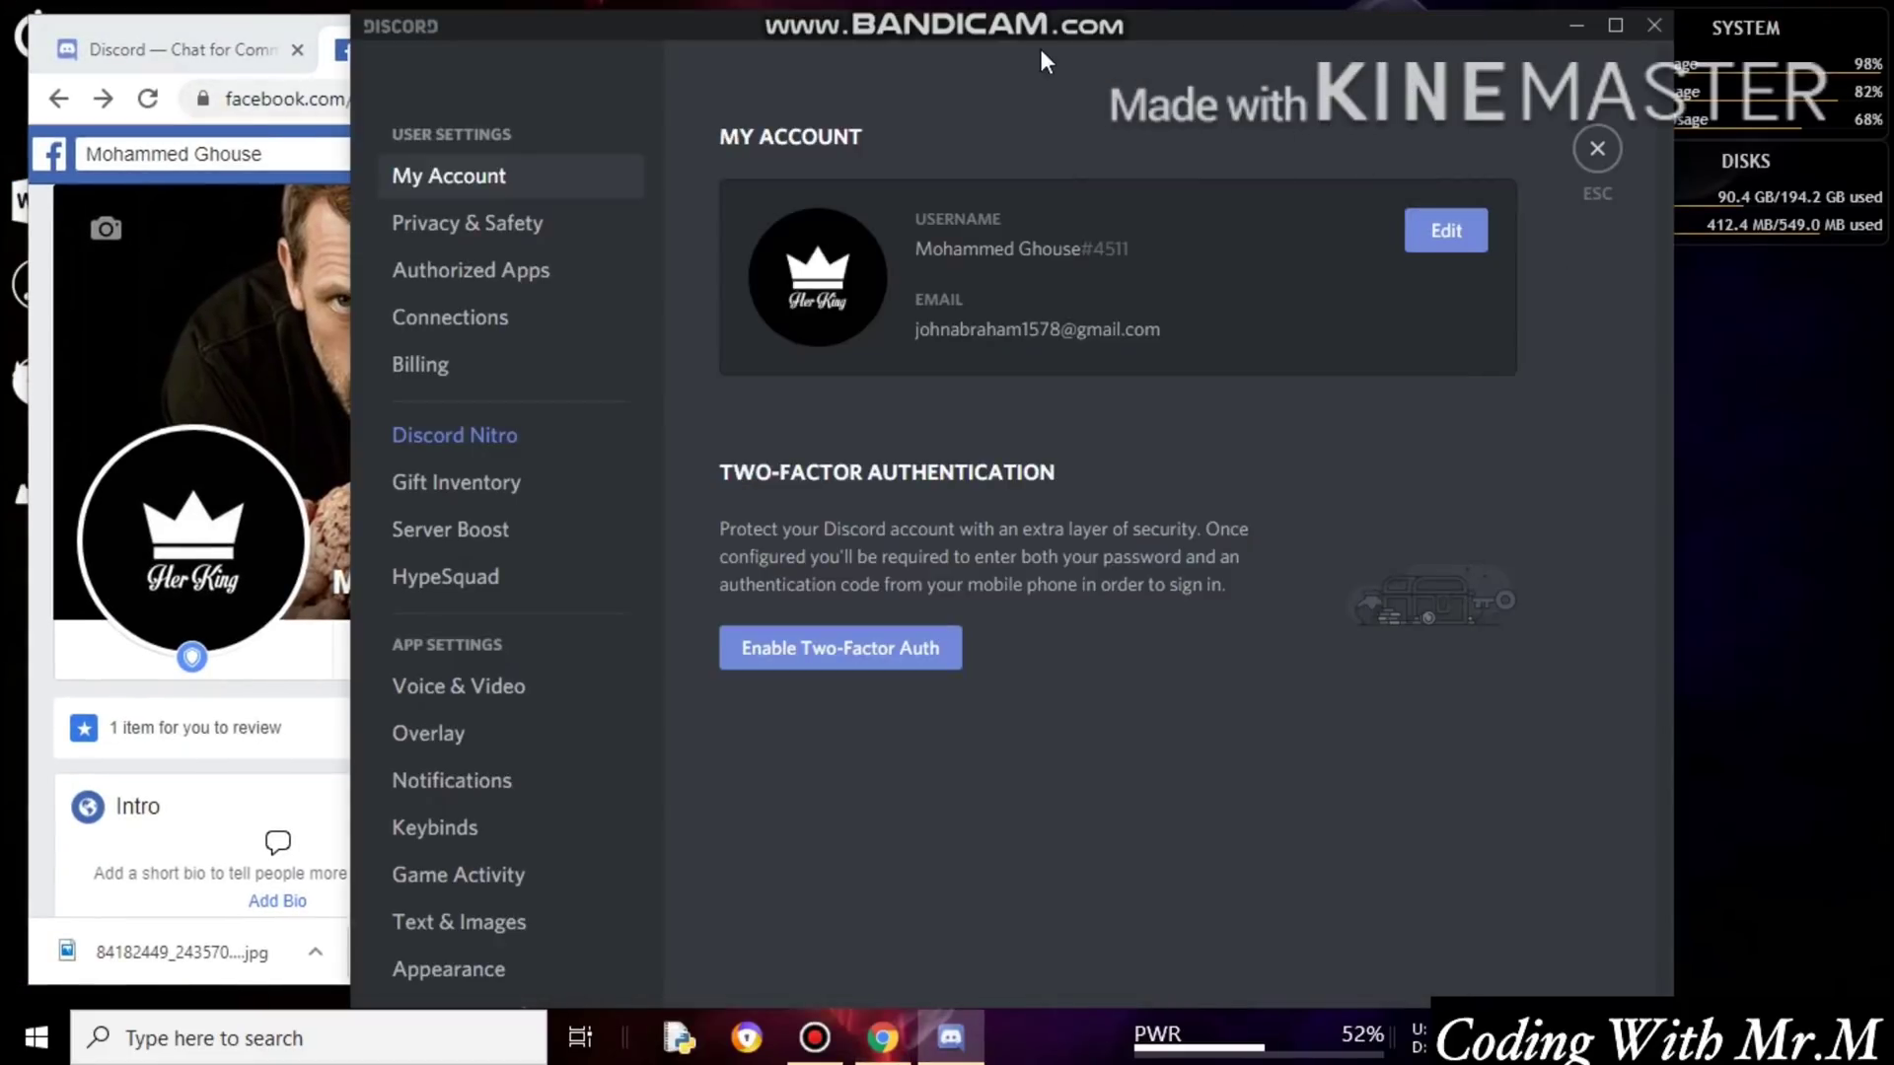
left_click_drag(1022, 29, 1327, 84)
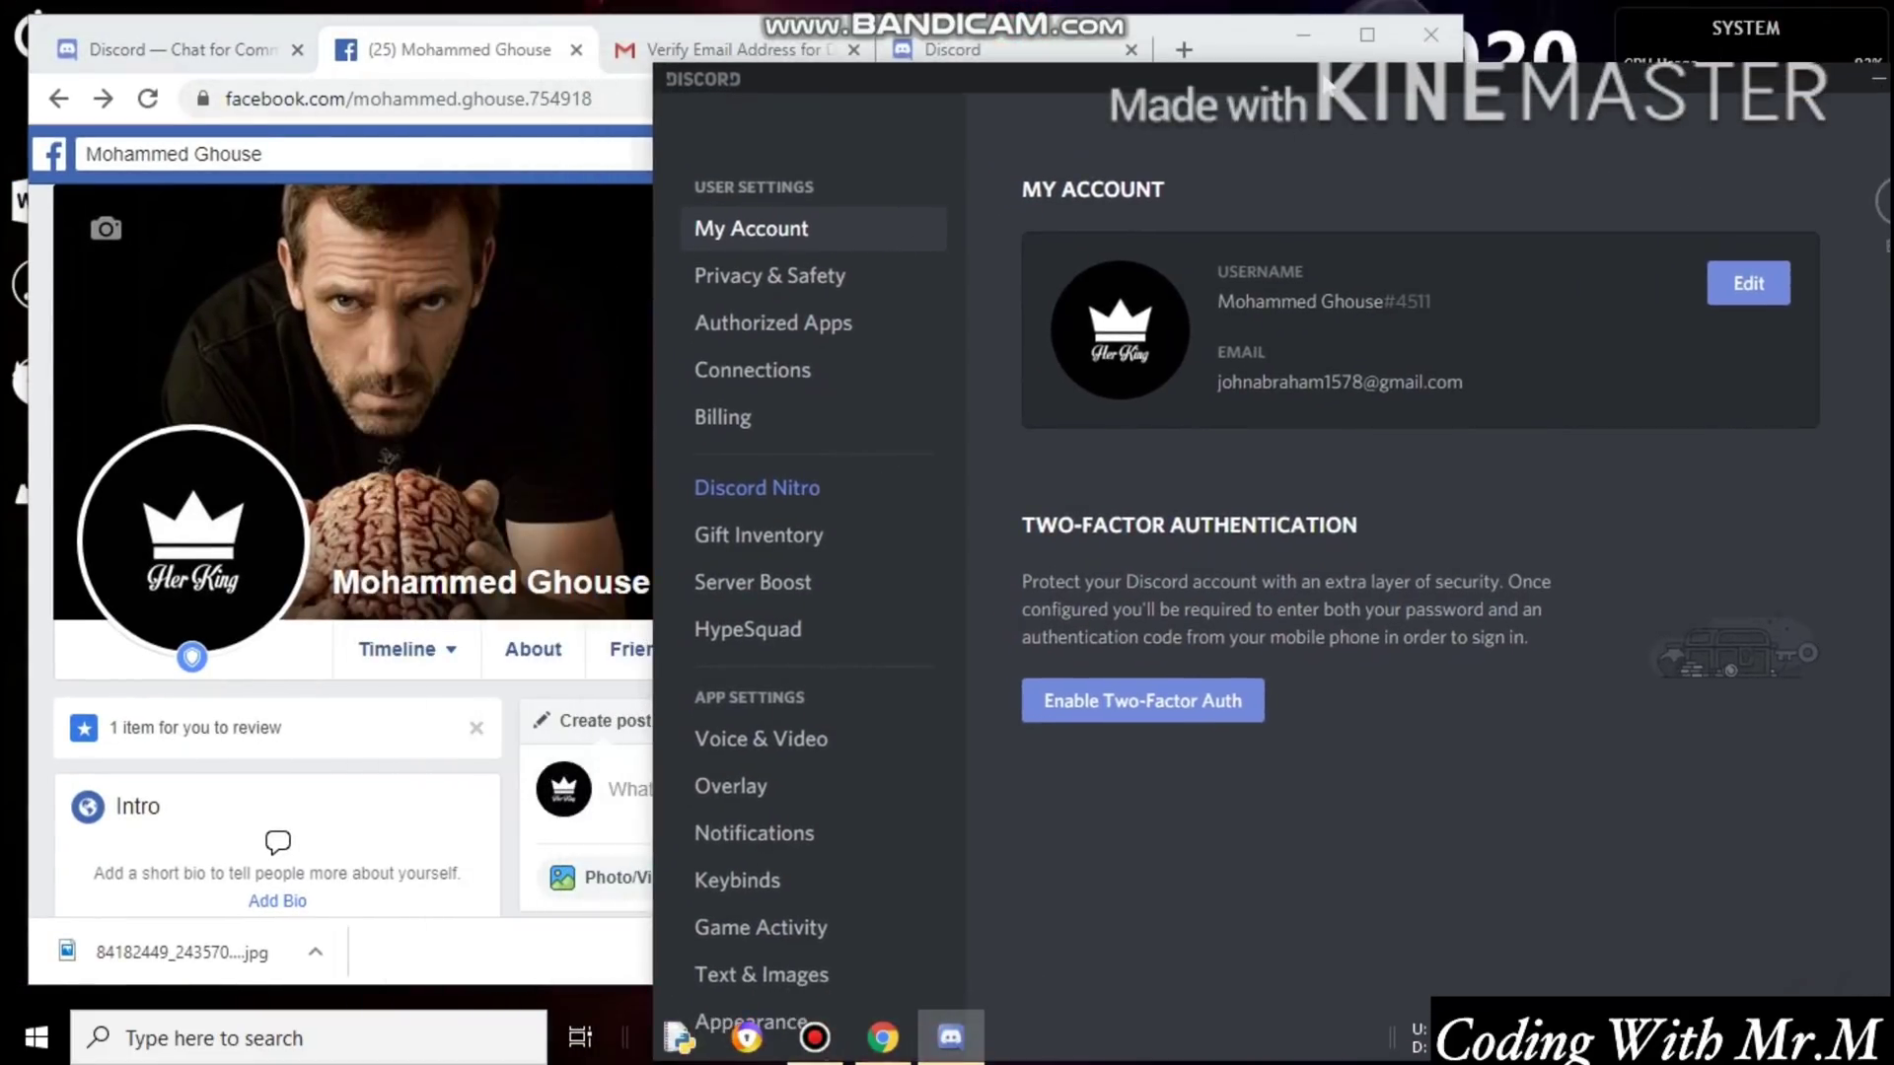
left_click_drag(1132, 95, 1186, 92)
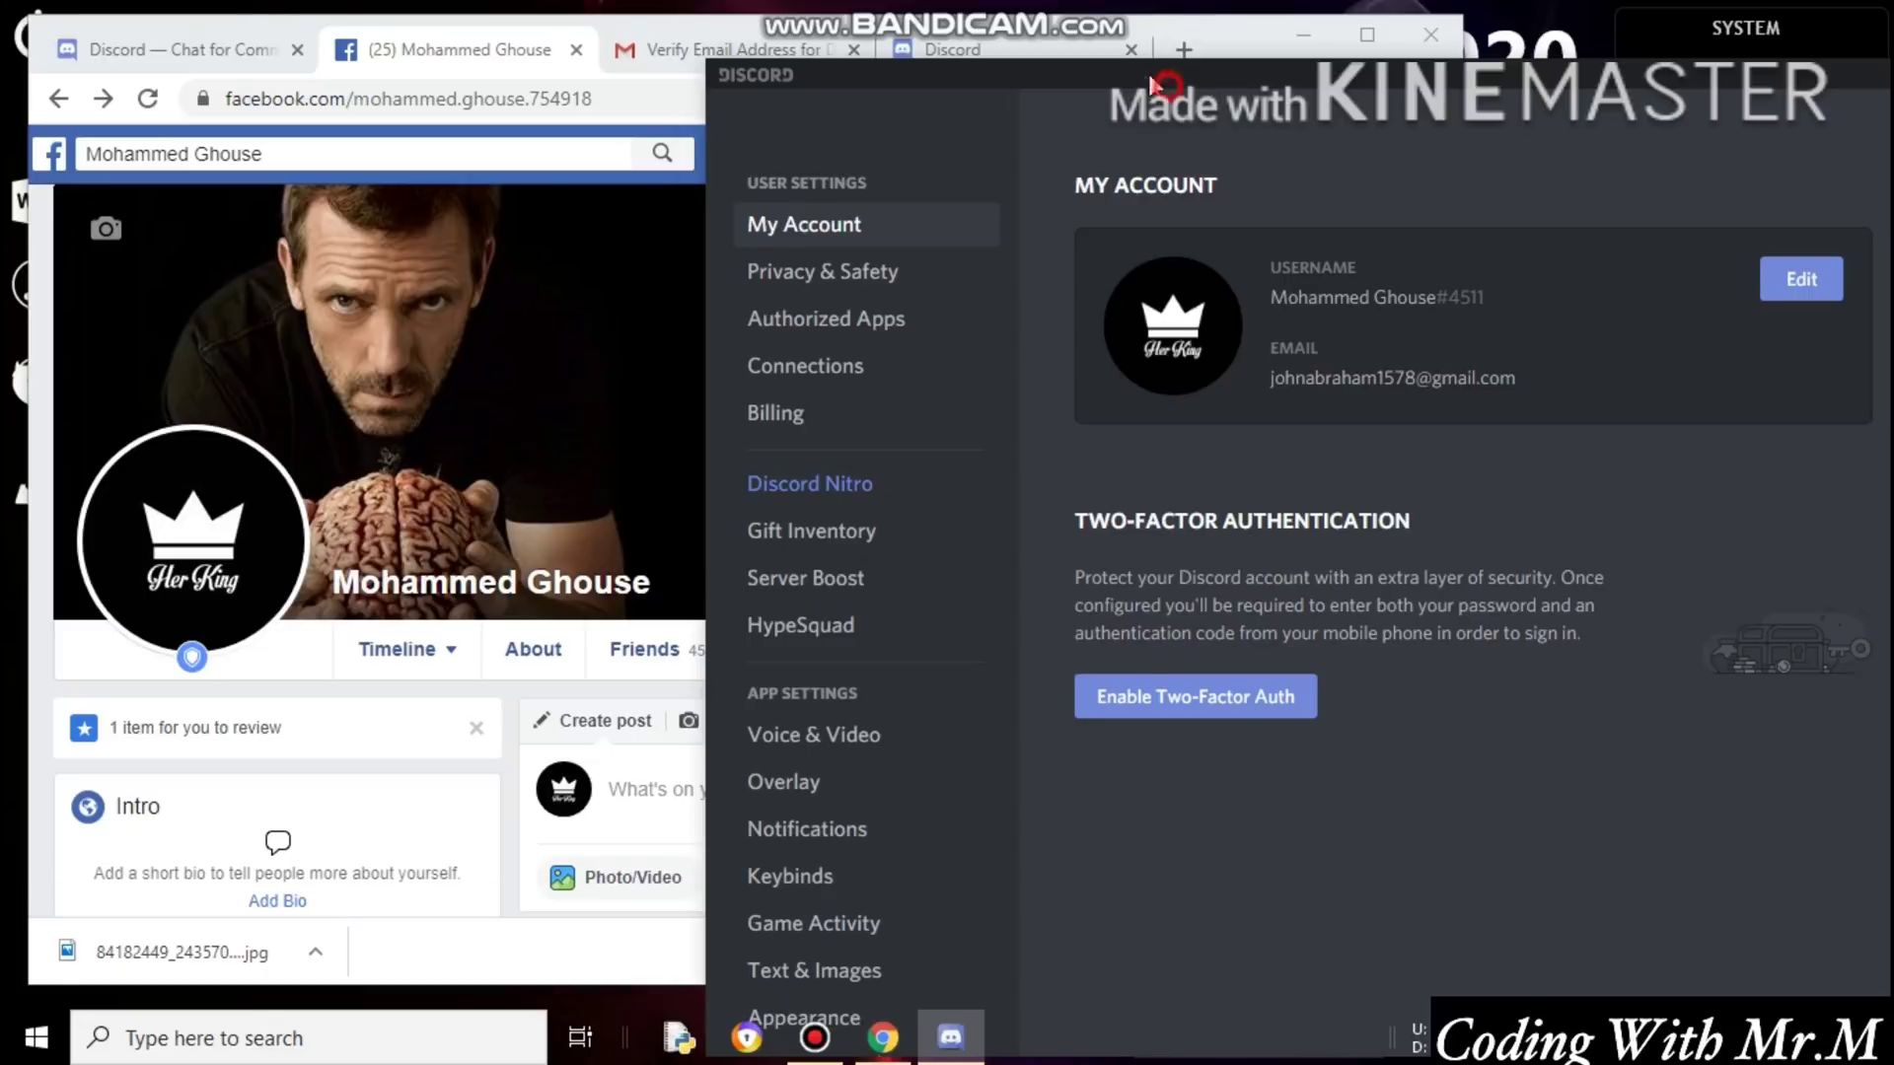
left_click_drag(1165, 86, 1108, 58)
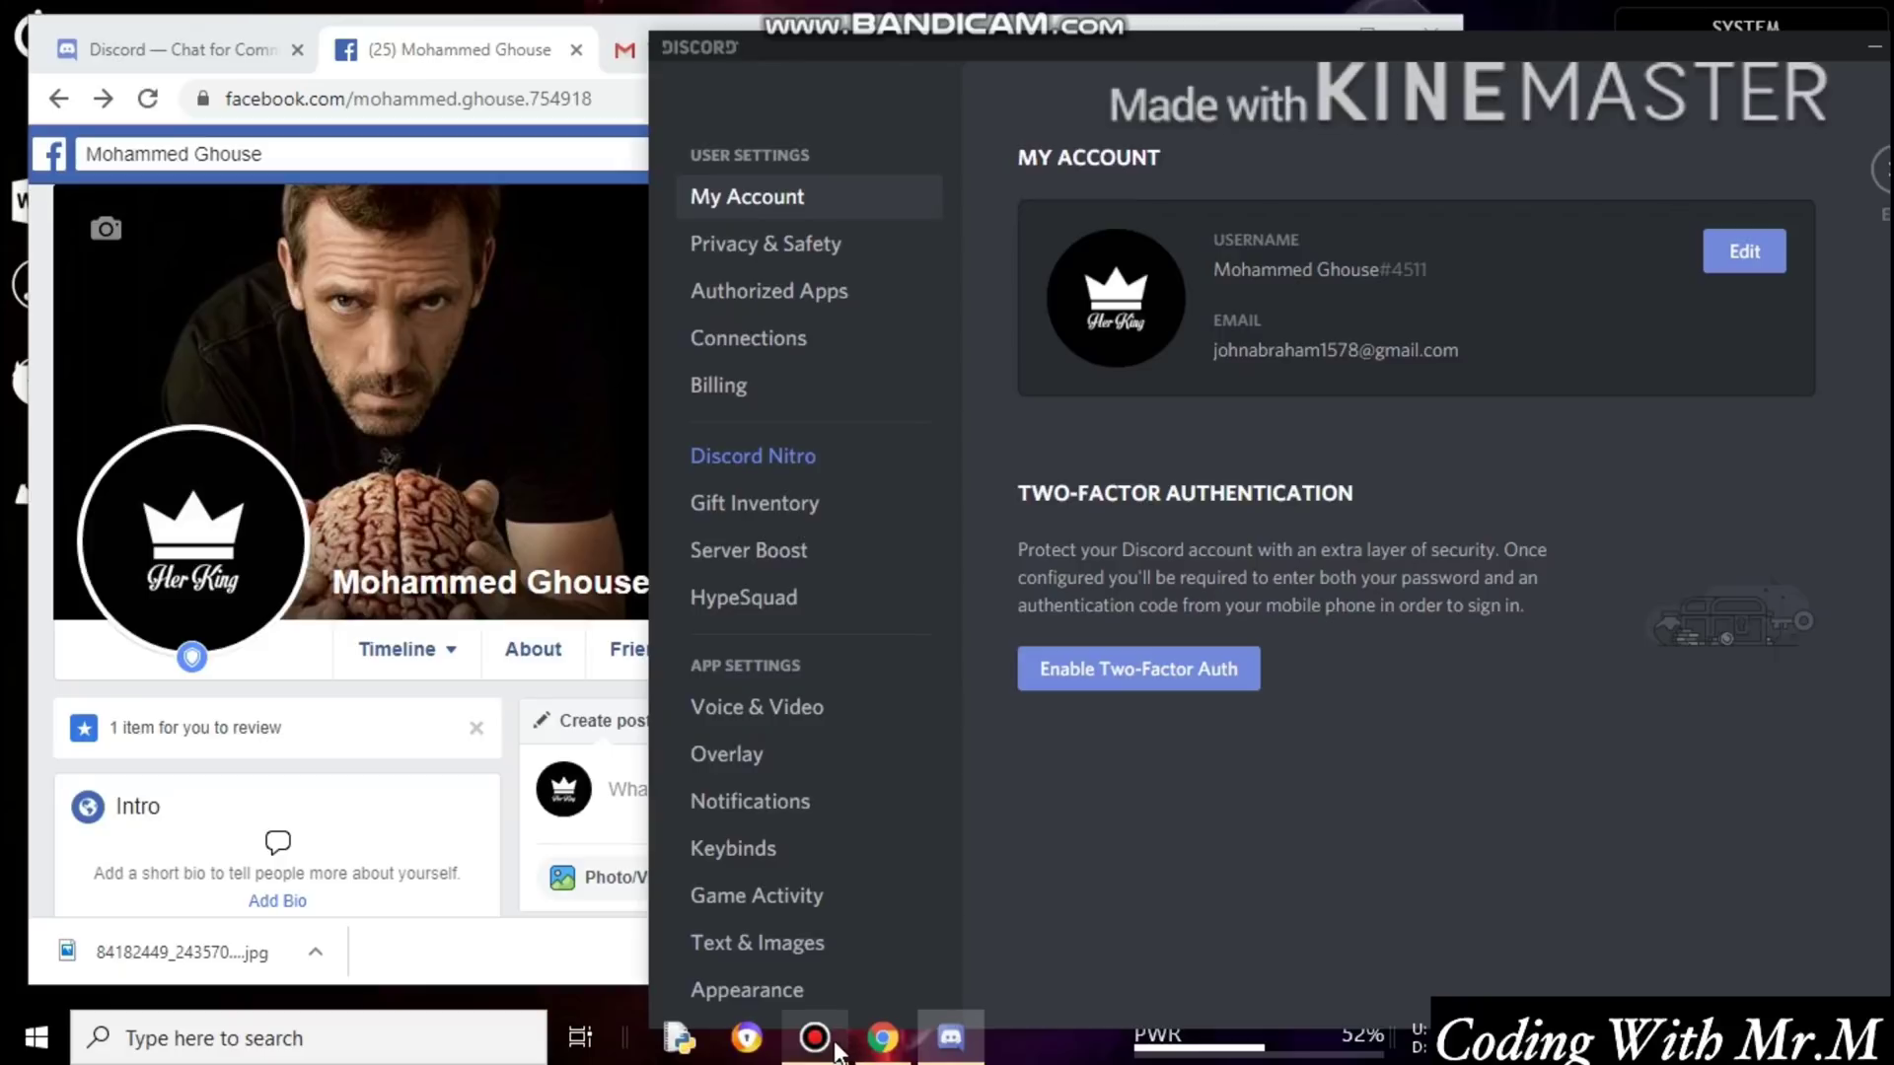